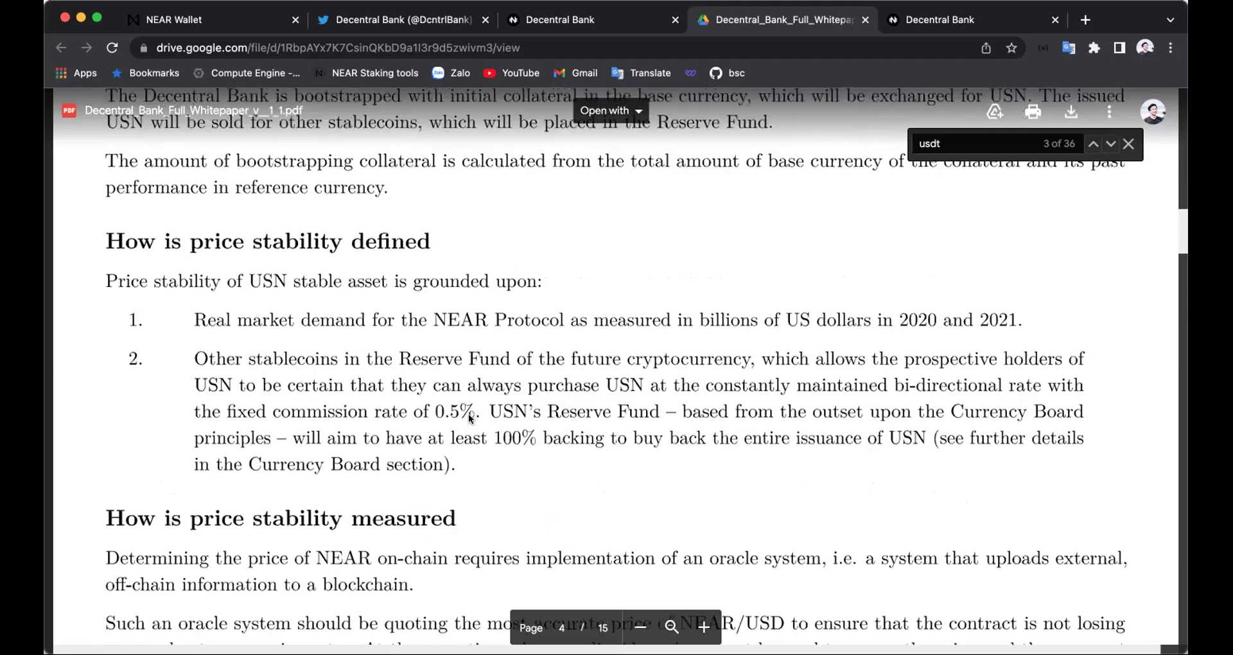
# - Look through the Decentral Bank whitepaper's price stability, arbitrage and StableSwap sections, including the pool balancing diagram
pyautogui.scroll(15, 468, 419)
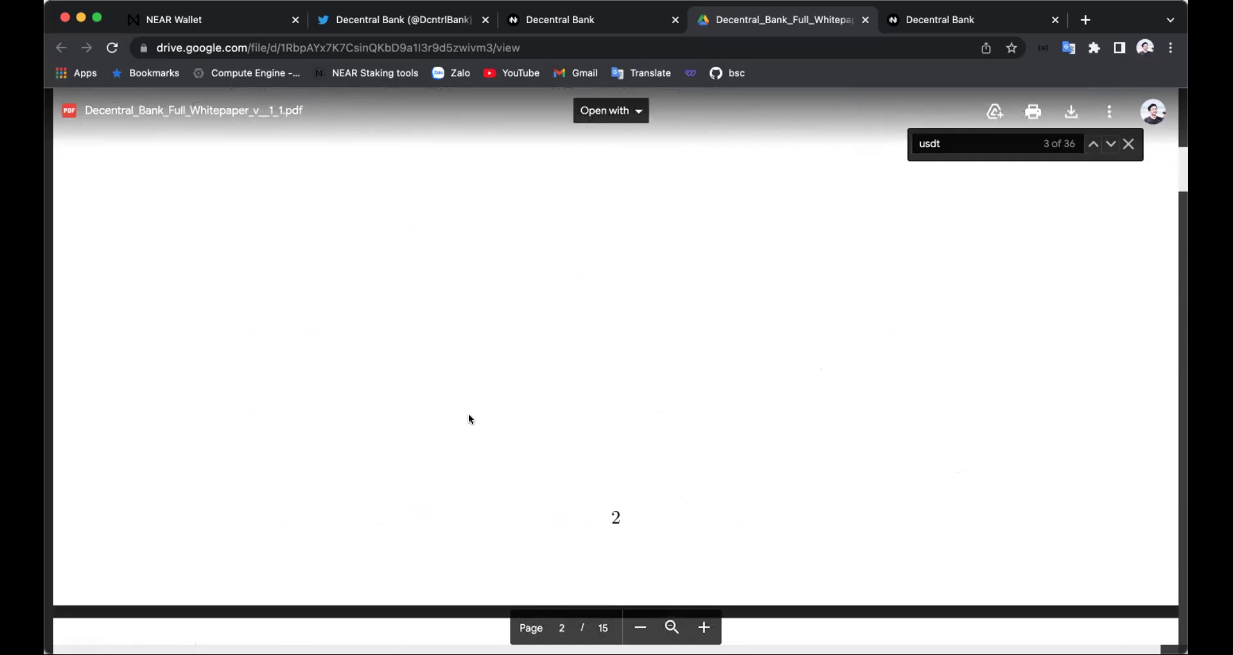
pyautogui.scroll(-20, 476, 415)
pyautogui.scroll(-15, 479, 412)
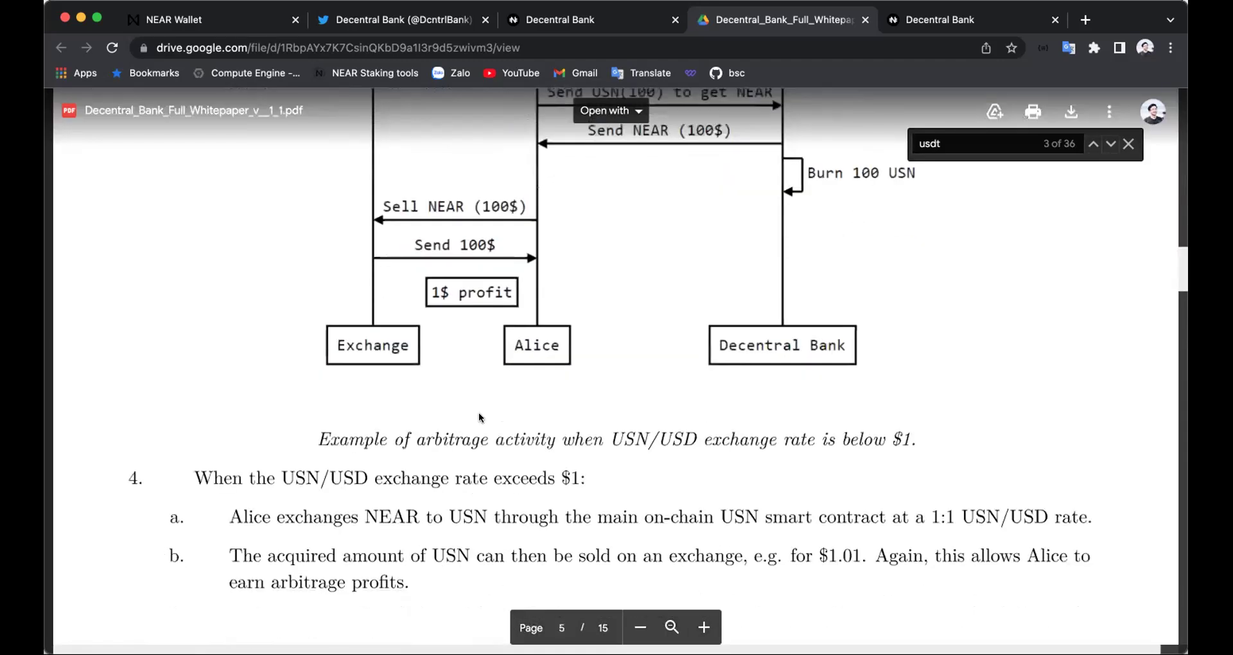
pyautogui.scroll(-12, 481, 417)
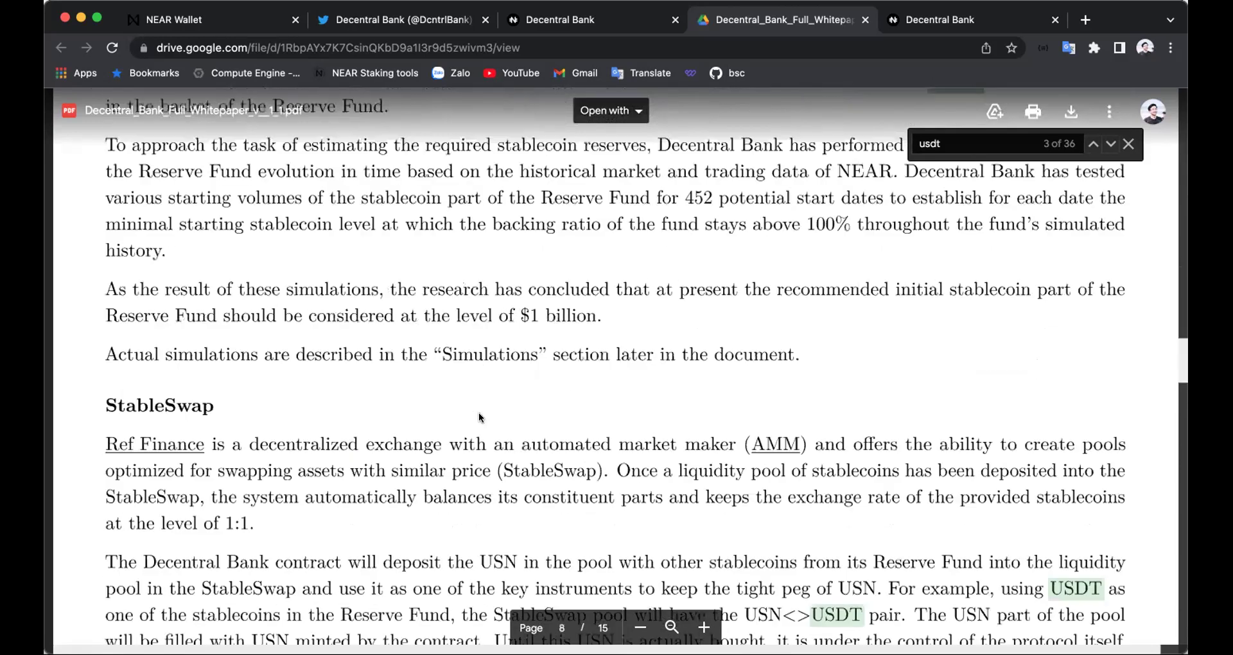
pyautogui.scroll(3, 478, 418)
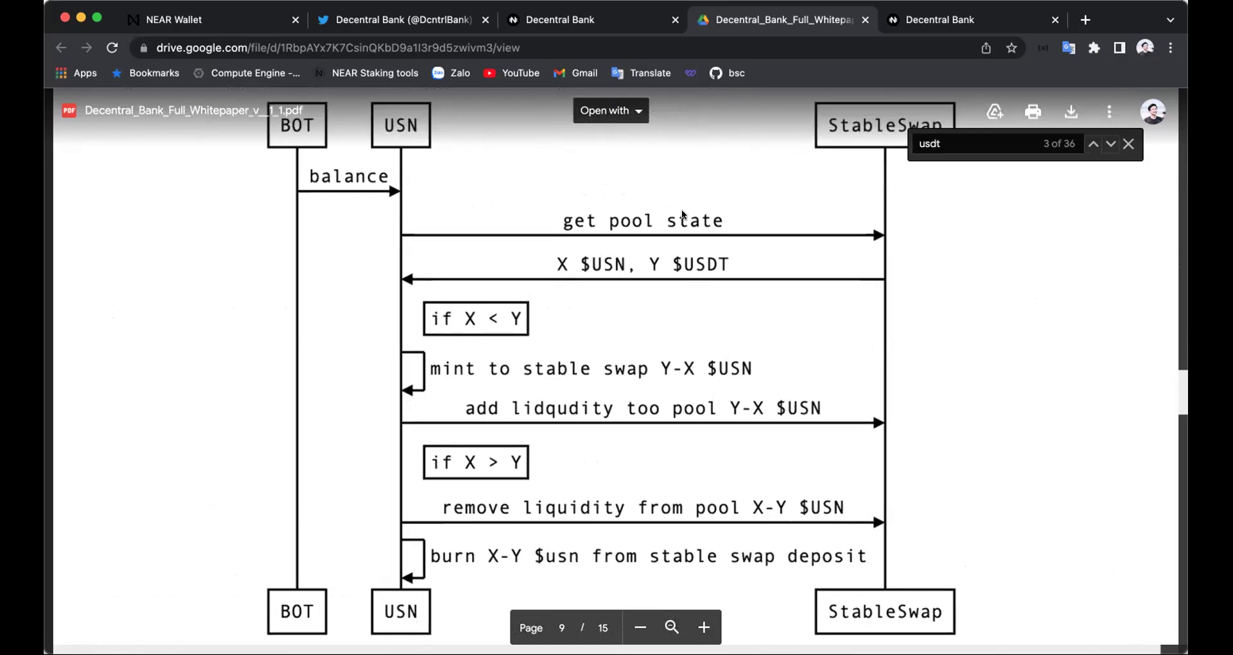
pyautogui.click(969, 21)
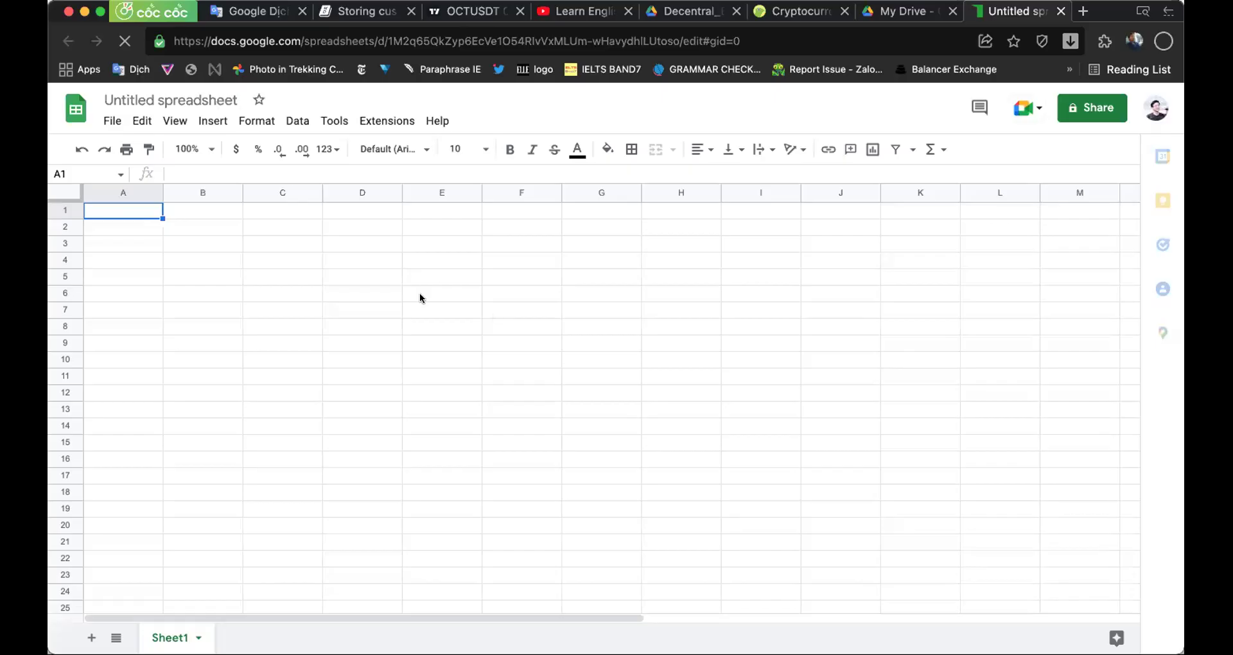
# - Fill row 2 of the blank spreadsheet with init in A2, NEAR in B2 and 10u in C2
pyautogui.click(133, 228)
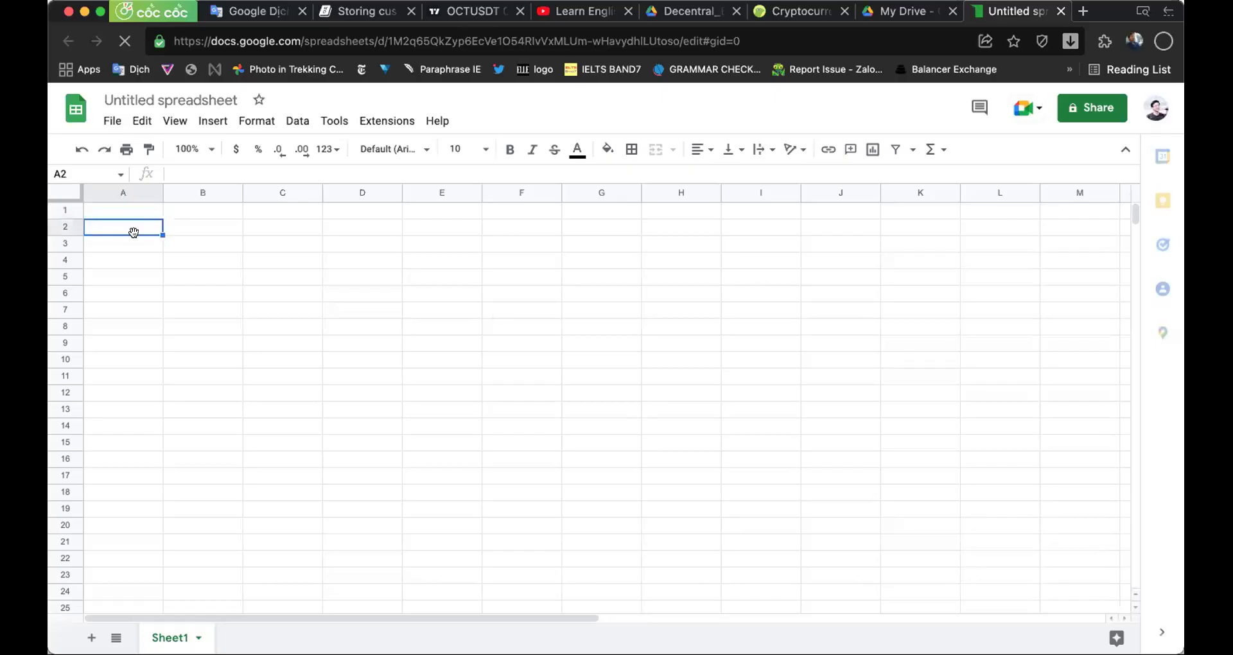
pyautogui.write('init')
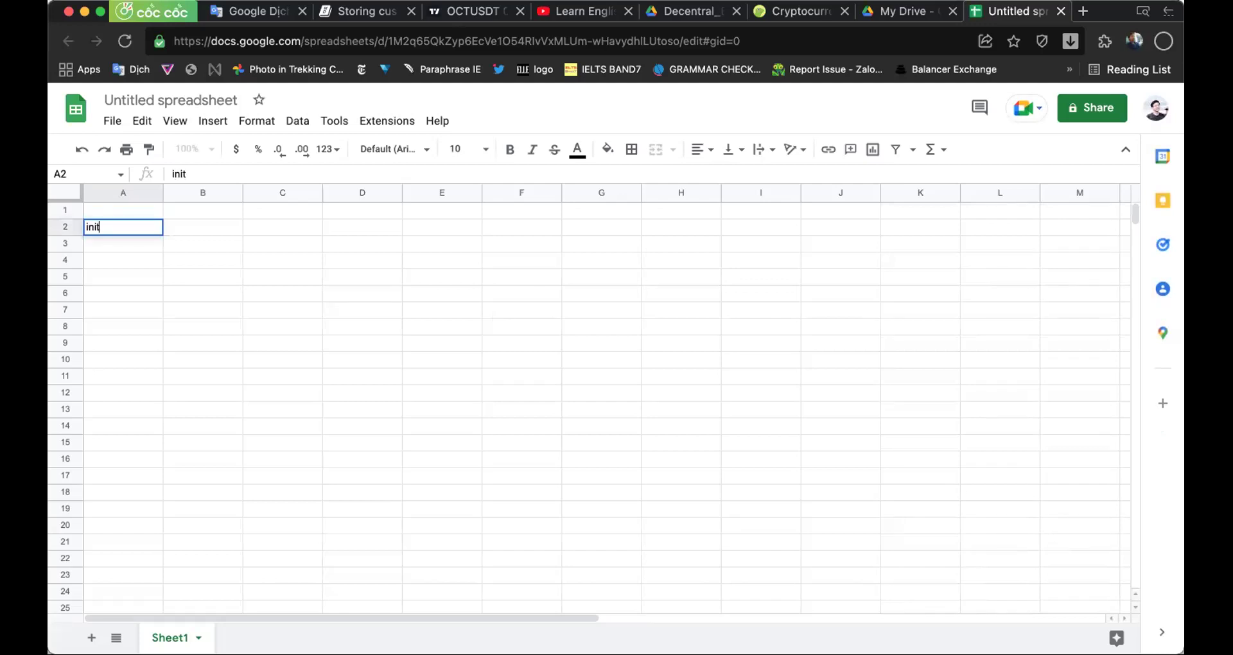
pyautogui.press('Tab')
pyautogui.write('N')
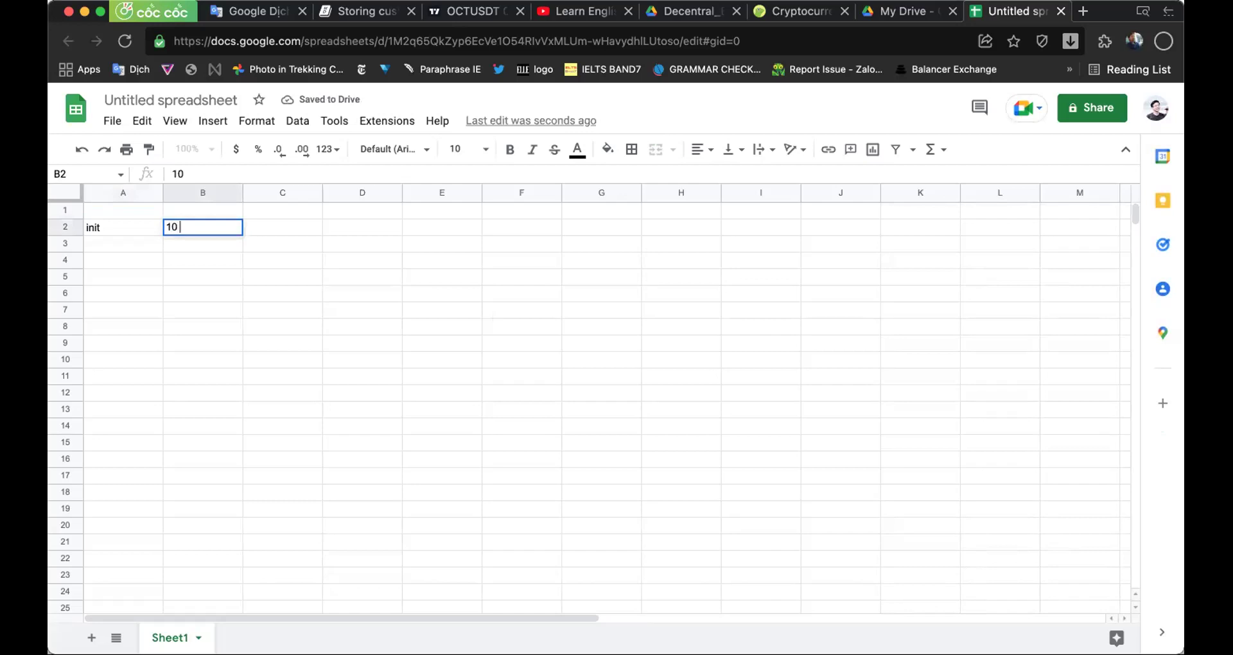
pyautogui.write('EAR')
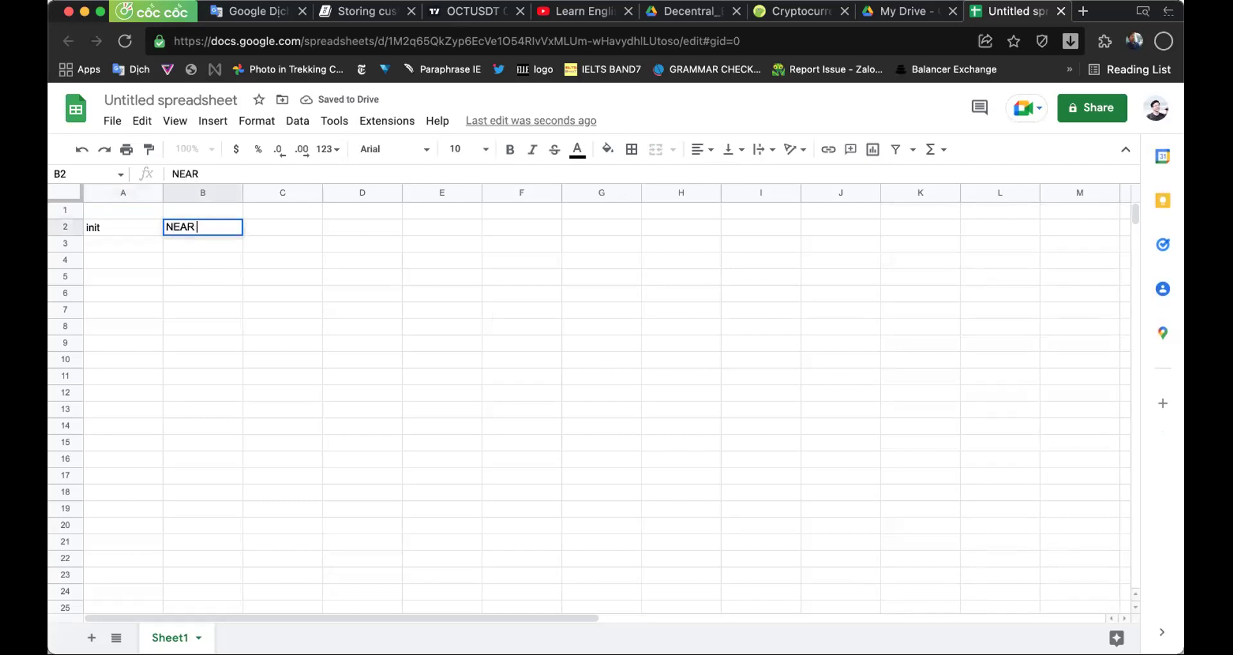
pyautogui.press('Tab')
pyautogui.write('10u')
pyautogui.press('Return')
pyautogui.press('Return')
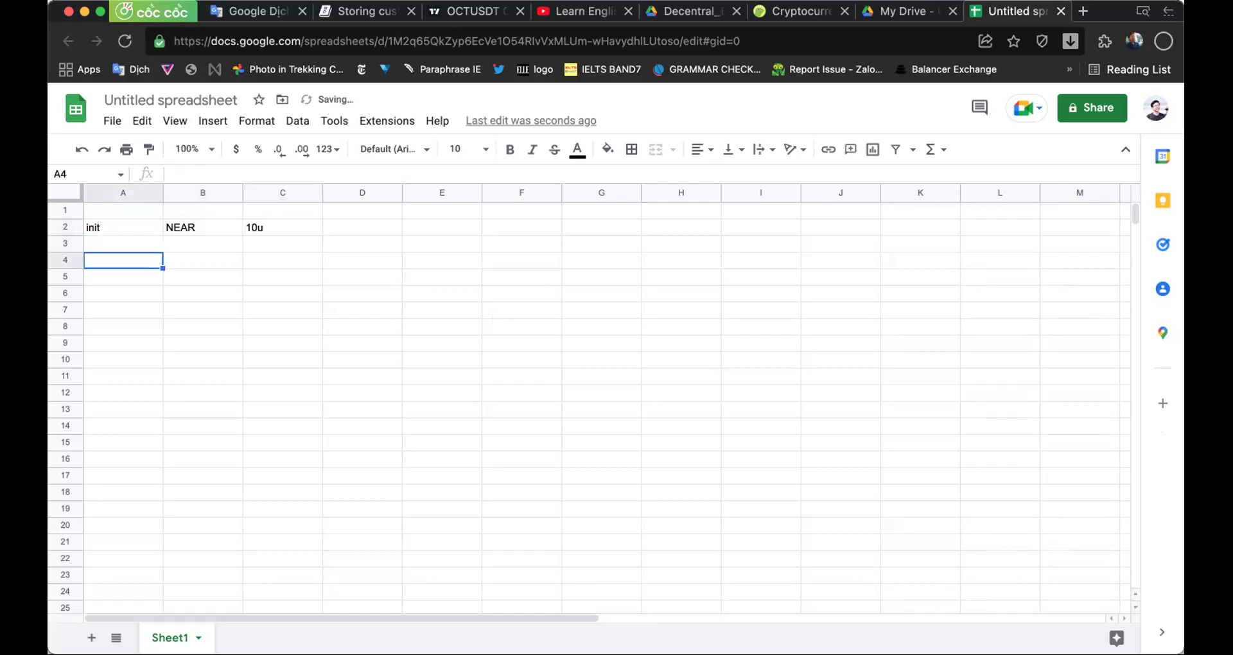
# - Enter "100 tr N" in cell B4 as the NEAR amount
pyautogui.click(204, 260)
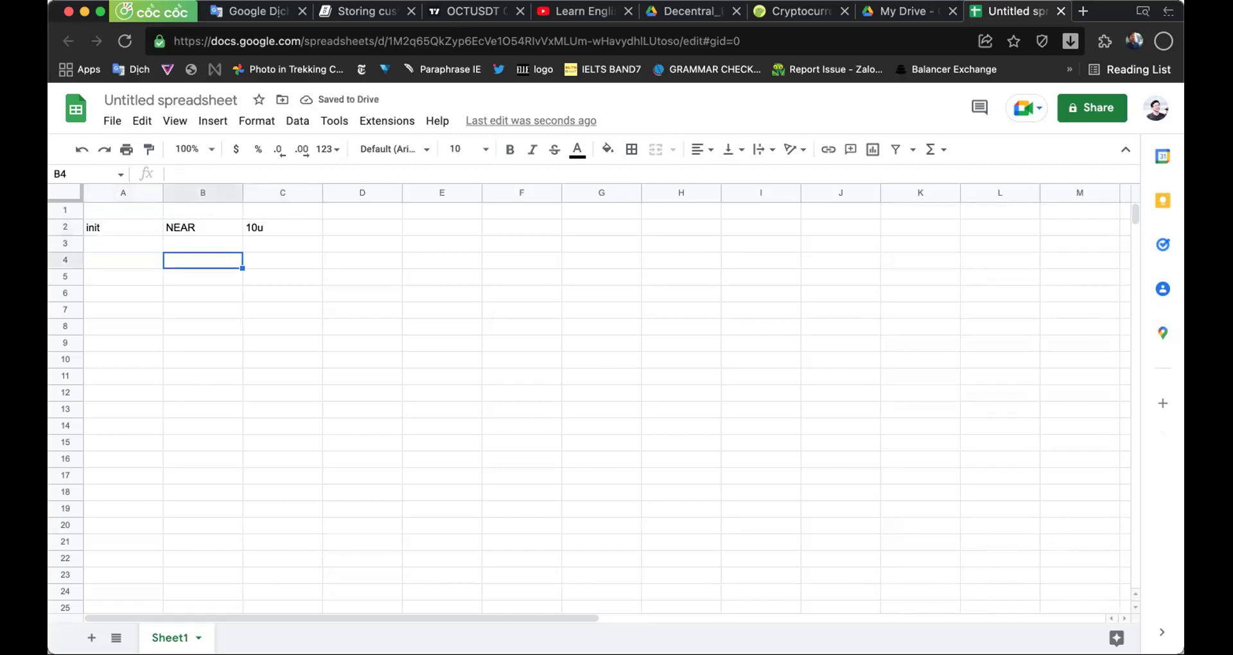
pyautogui.write('1k')
pyautogui.press('BackSpace')
pyautogui.write('00')
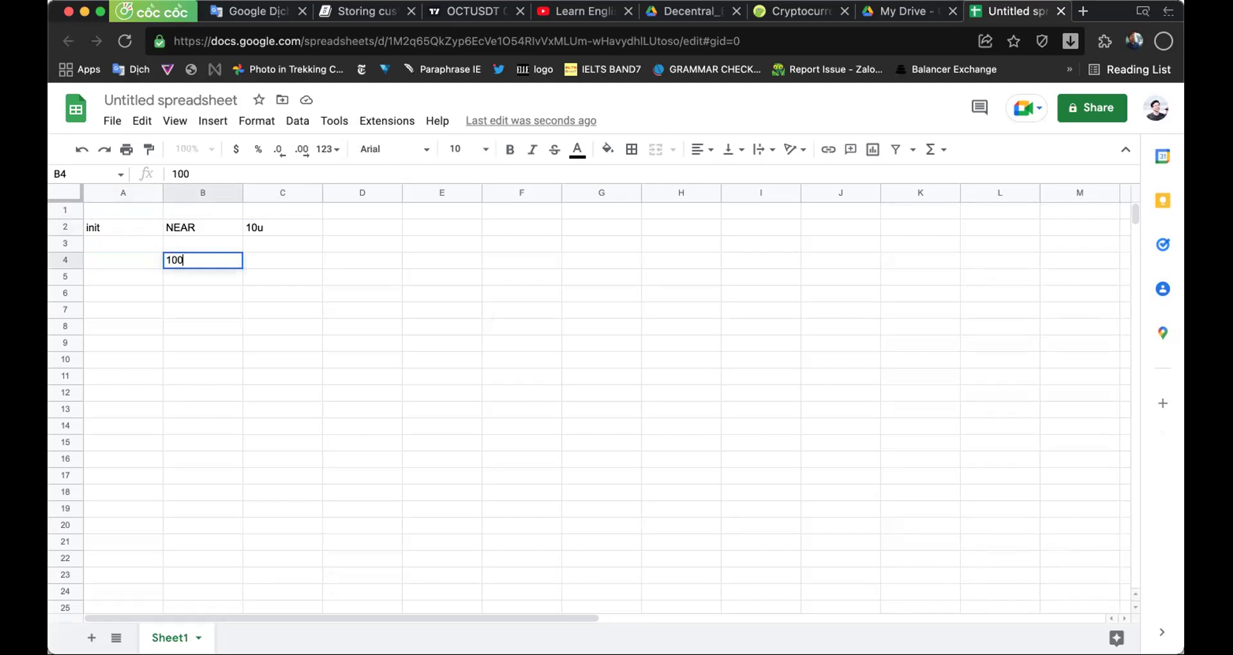
pyautogui.write(' tr N')
pyautogui.press('Return')
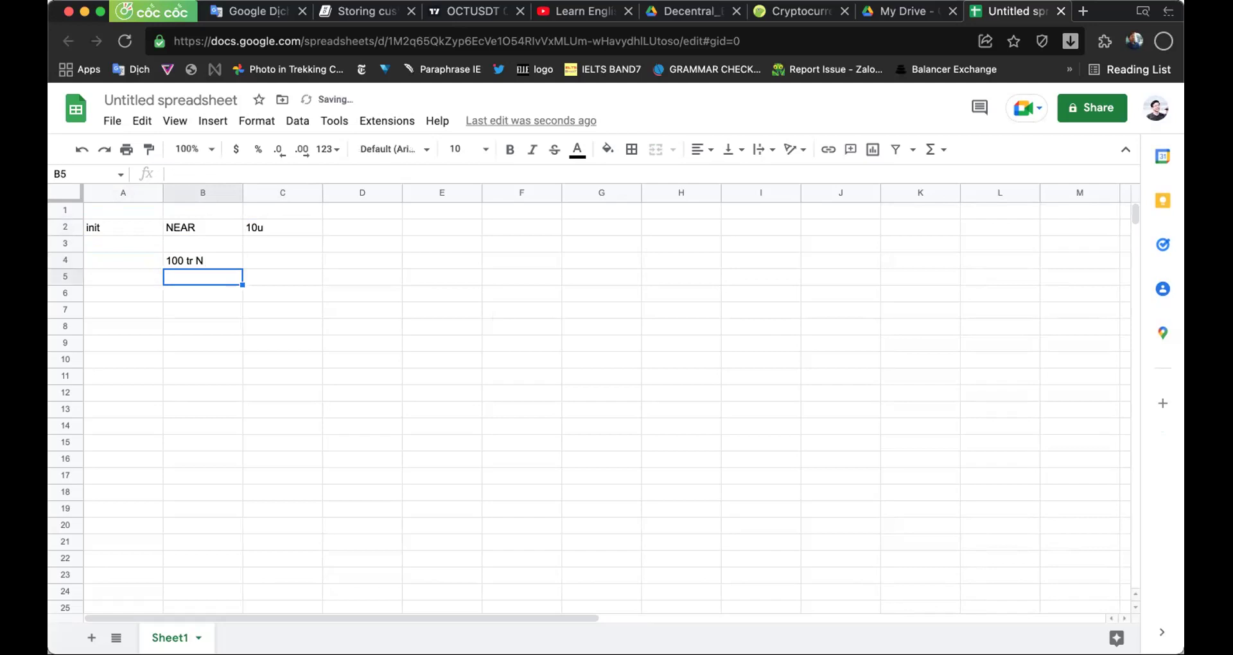
# - Enter "1 bil USDT" in cell C4, beside the NEAR amount
pyautogui.press('Up')
pyautogui.press('Right')
pyautogui.write('1 bi')
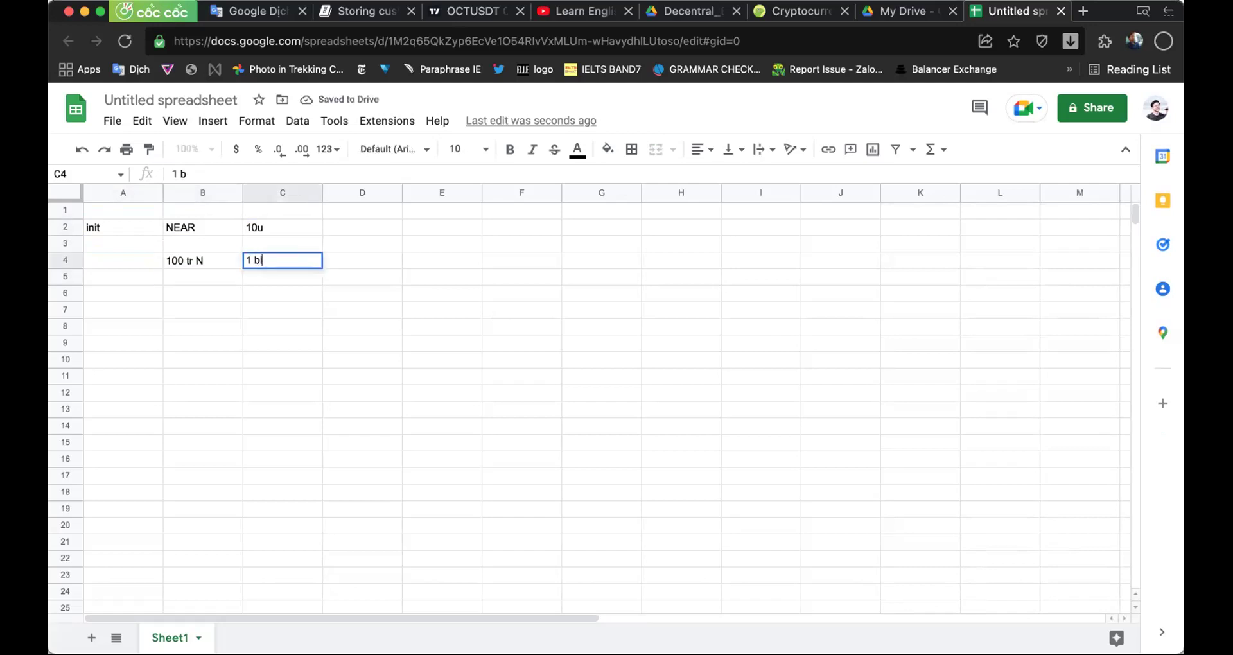
pyautogui.write('l USDD')
pyautogui.press('BackSpace')
pyautogui.press('BackSpace')
pyautogui.write('DT')
pyautogui.press('Return')
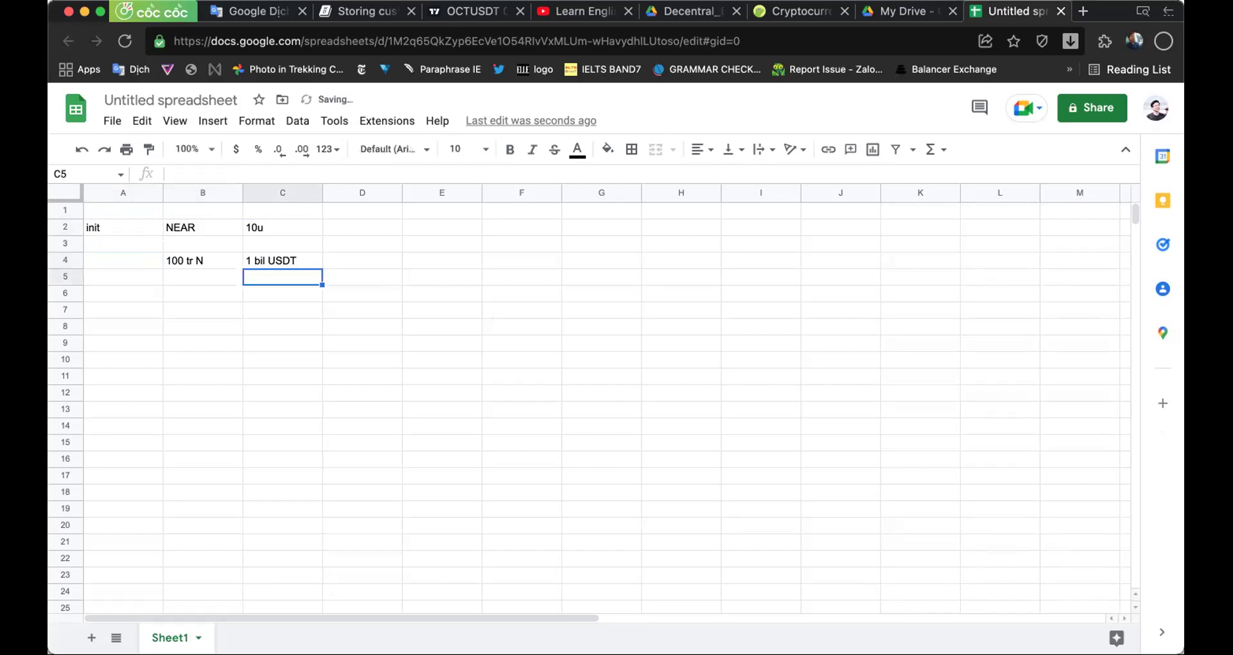
# - Enter "1bil USN" in cell B6, two rows below the NEAR amount
pyautogui.click(204, 293)
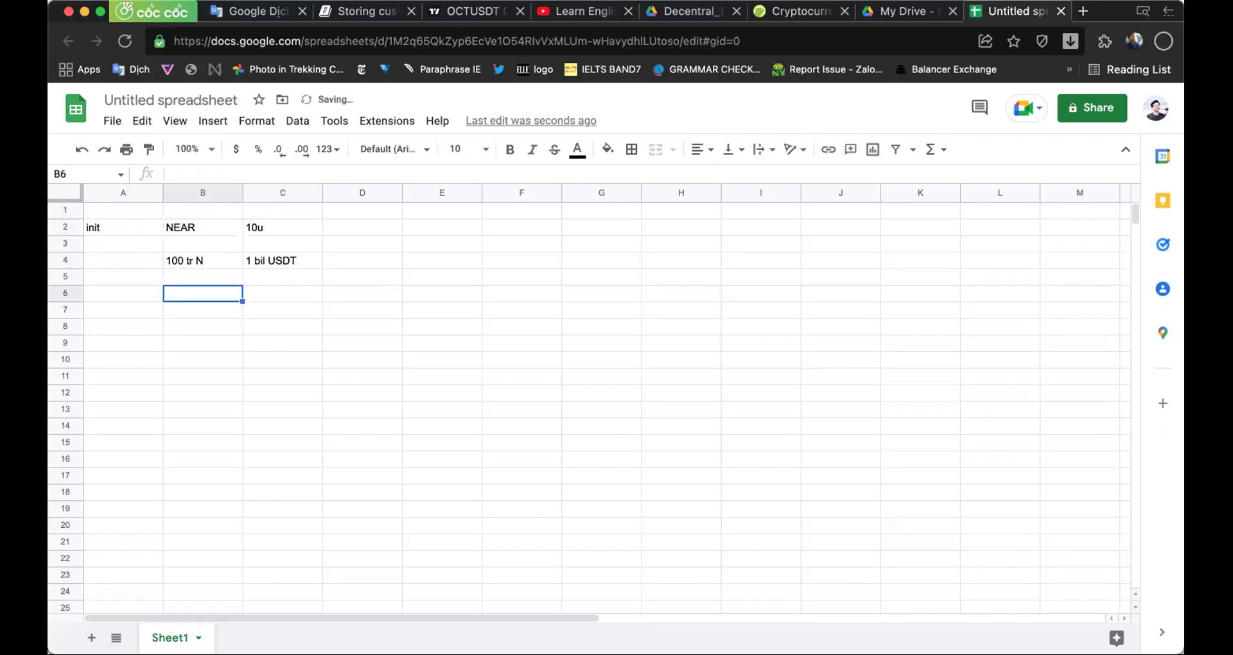
pyautogui.write('1bi')
pyautogui.write('l')
pyautogui.write(' USD')
pyautogui.press('BackSpace')
pyautogui.write('N')
pyautogui.press('Return')
# - Label the row of NEAR and USDT amounts as RF in cell A4
pyautogui.click(362, 309)
pyautogui.click(362, 277)
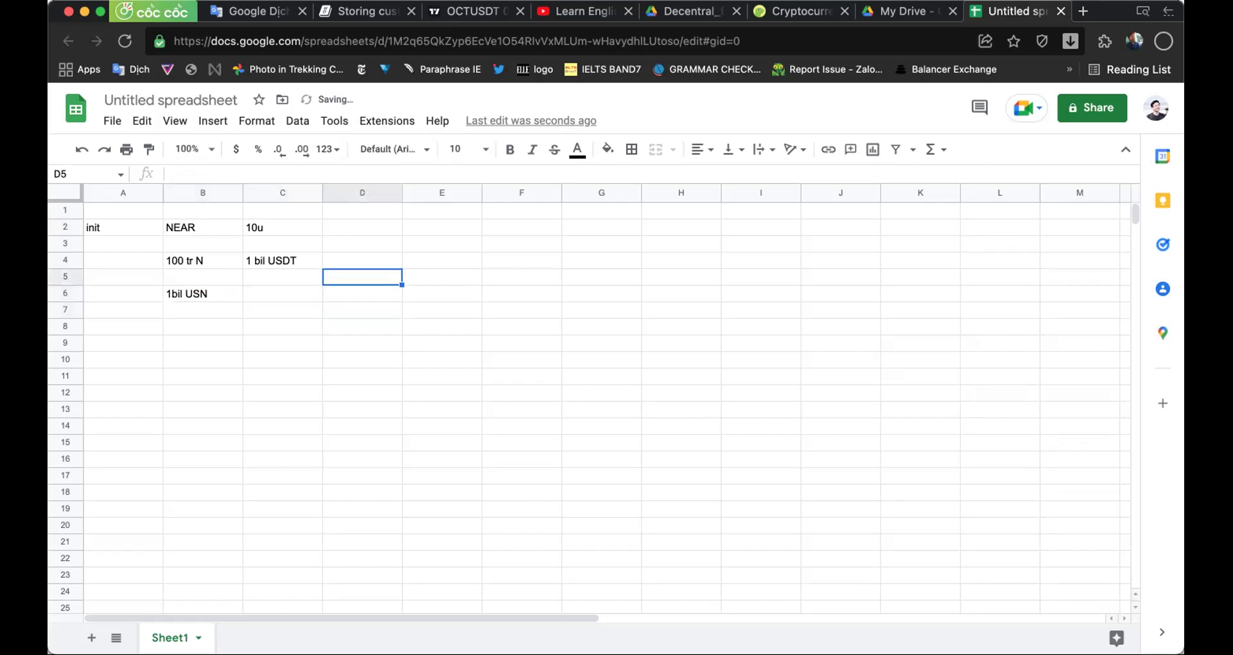
pyautogui.press('Right')
pyautogui.press('Left')
pyautogui.press('Left')
pyautogui.press('Left')
pyautogui.press('Left')
pyautogui.press('Up')
pyautogui.write('RF')
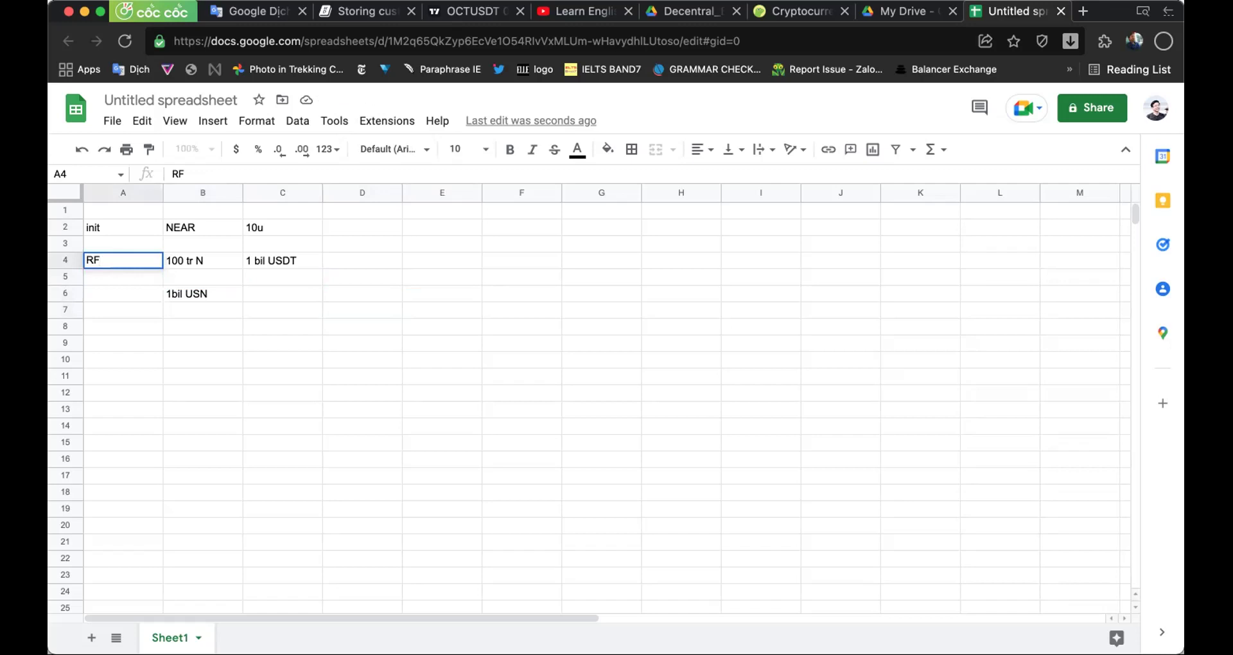
pyautogui.press('Return')
# - Enter "2 bil" in cell E4 as the total for the RF row
pyautogui.press('Right')
pyautogui.press('Right')
pyautogui.press('Right')
pyautogui.press('Up')
pyautogui.press('Right')
pyautogui.write('2 bi')
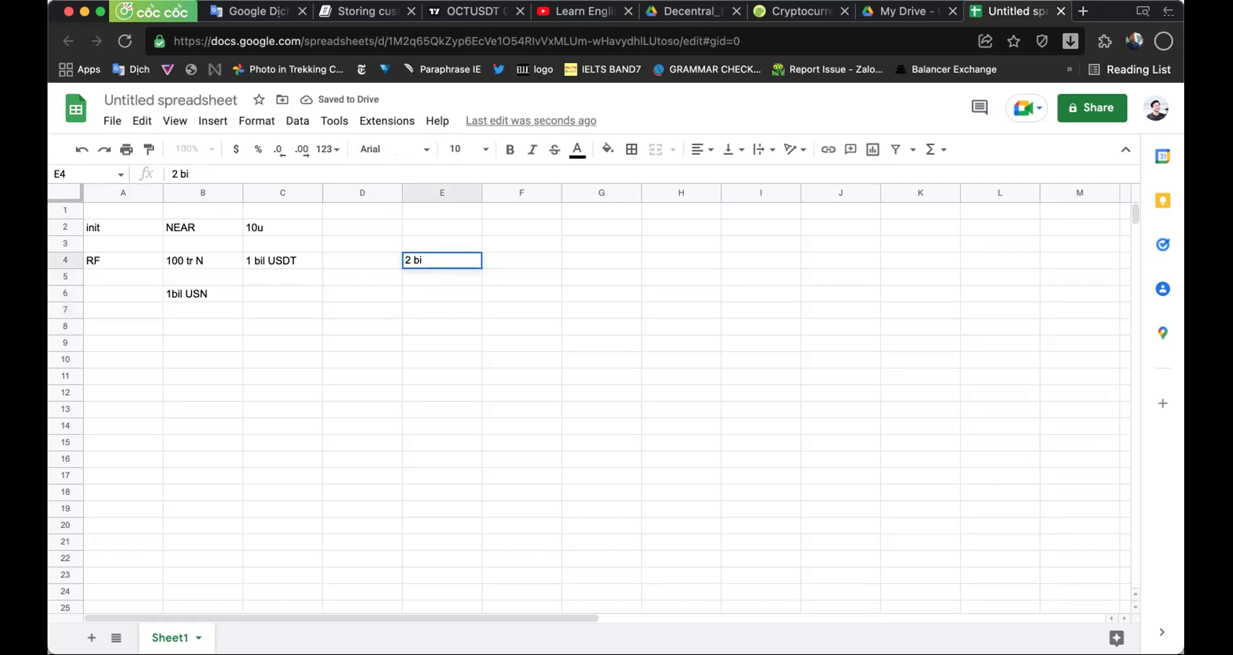
pyautogui.write(';l')
pyautogui.press('Return')
# - Enter the ratio 2:1 in cell E6 and the unit usd in cell F4
pyautogui.press('Return')
pyautogui.write('2:1')
pyautogui.press('Up')
pyautogui.press('Right')
pyautogui.press('Up')
pyautogui.write('usd')
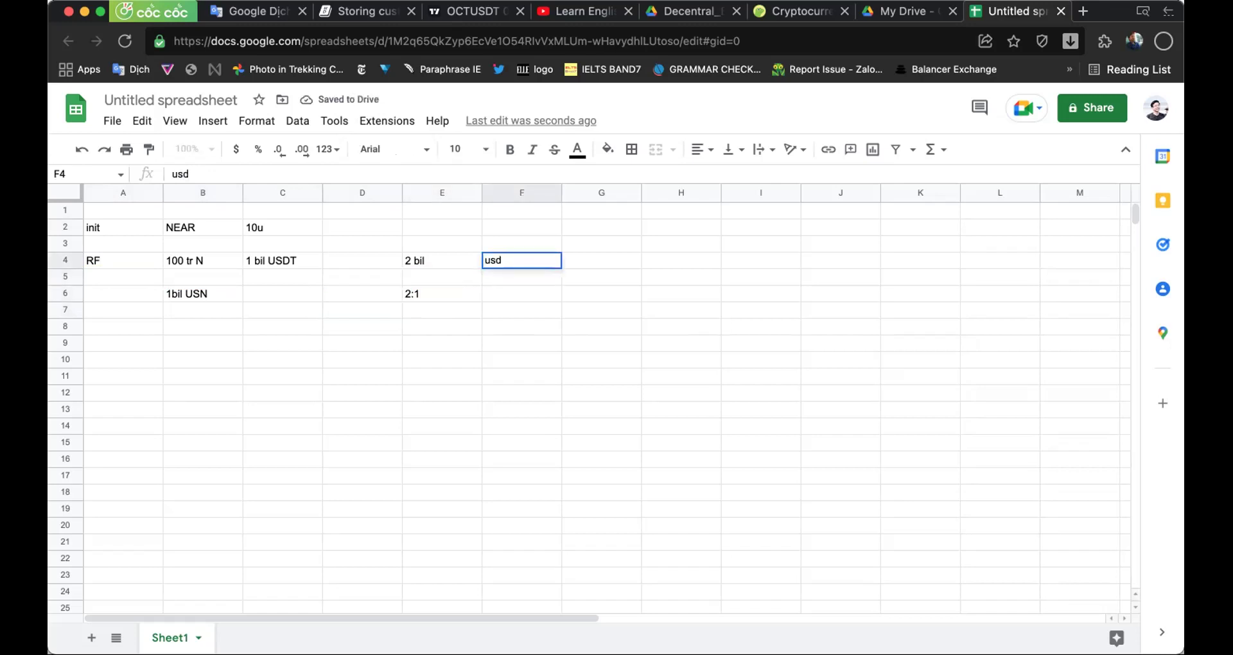
pyautogui.press('Return')
# - Enter the label U in cell A9 to start a new block below the reserve figures
pyautogui.press('Down')
pyautogui.press('Down')
pyautogui.press('Down')
pyautogui.press('Left')
pyautogui.press('Left')
pyautogui.press('Left')
pyautogui.press('Left')
pyautogui.press('Left')
pyautogui.press('Down')
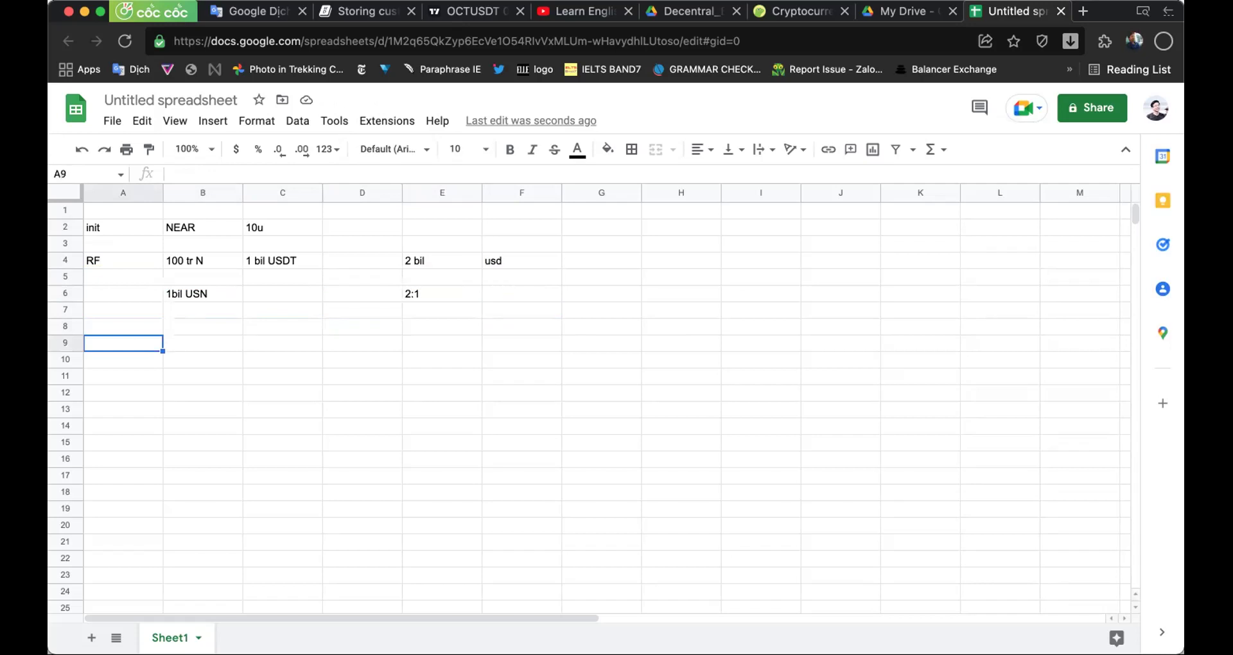
pyautogui.write('uu')
pyautogui.press('BackSpace')
pyautogui.write('uu')
pyautogui.press('BackSpace')
pyautogui.press('BackSpace')
pyautogui.press('BackSpace')
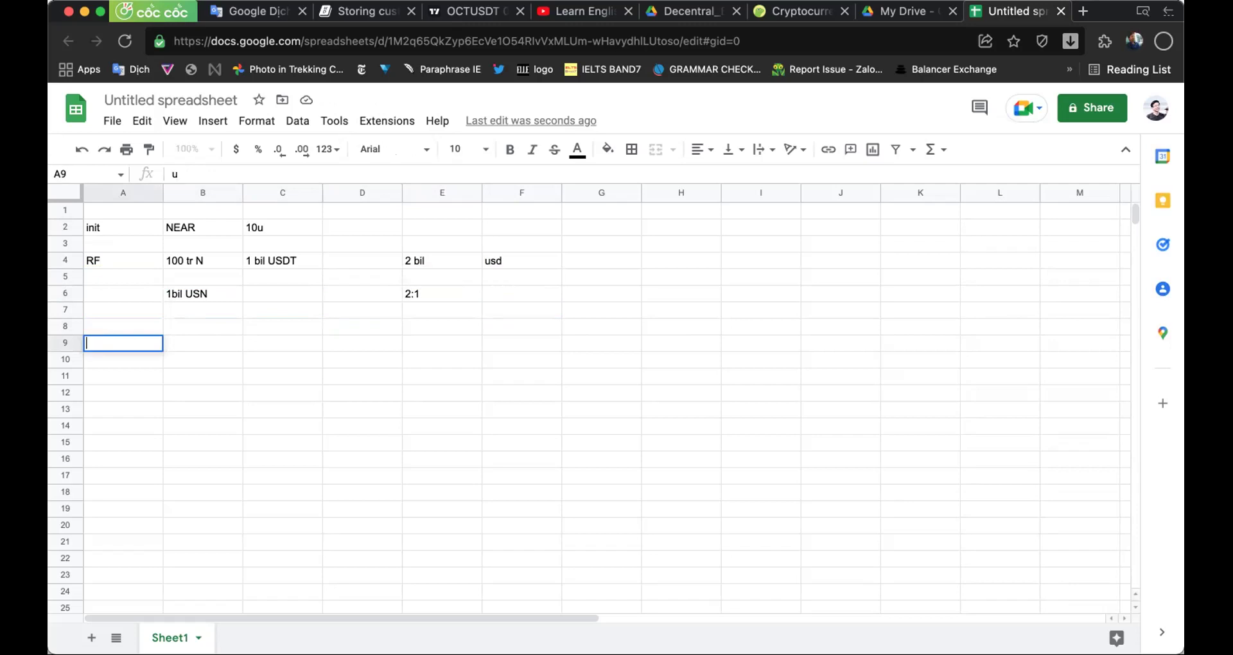
pyautogui.write('U')
pyautogui.press('Tab')
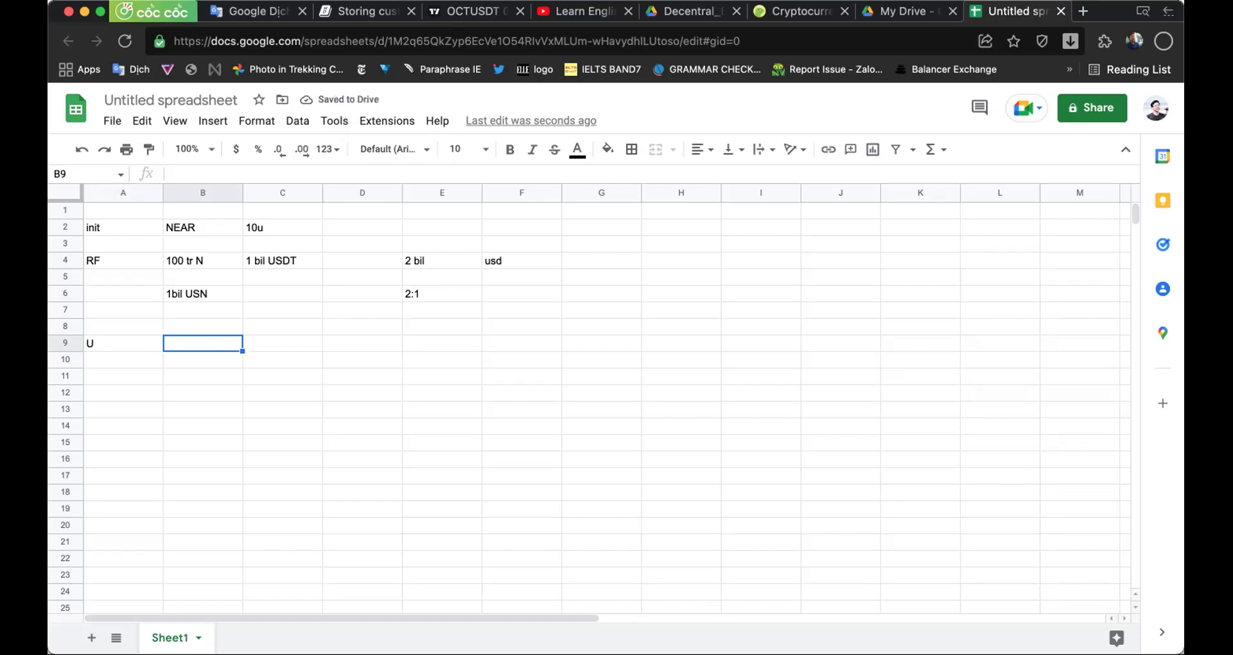
# - Enter "stake" in cell B9 and NEAR in cell C9, beside the U label
pyautogui.write('stak')
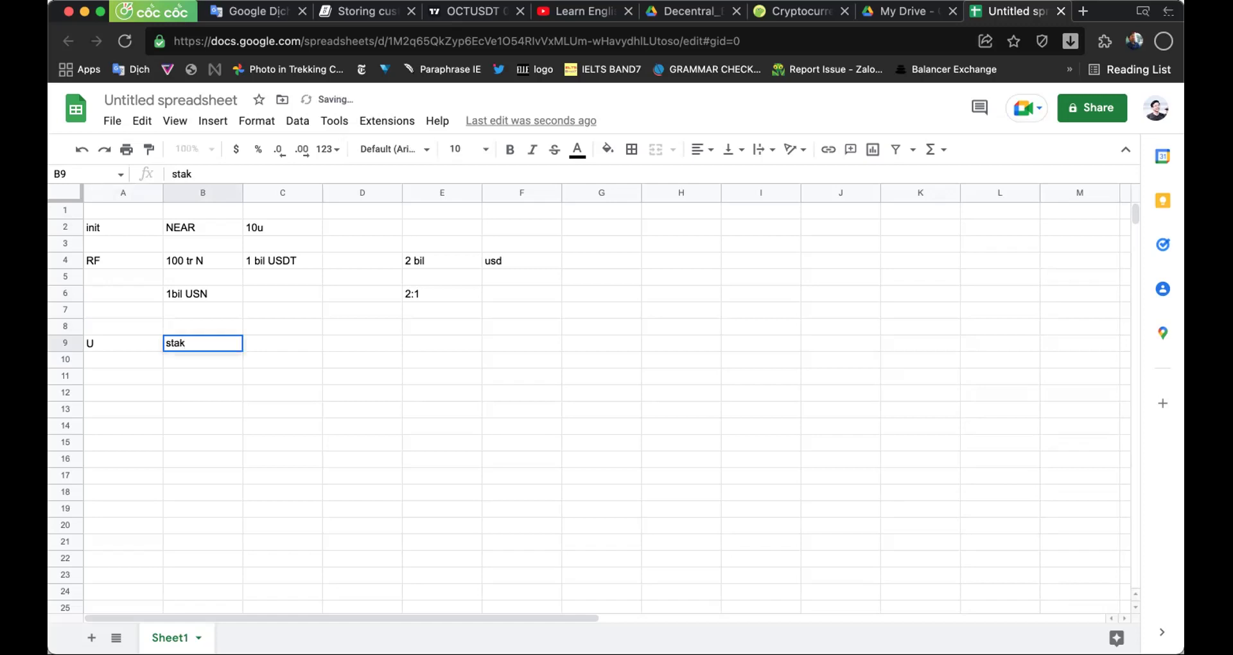
pyautogui.write('e')
pyautogui.press('Tab')
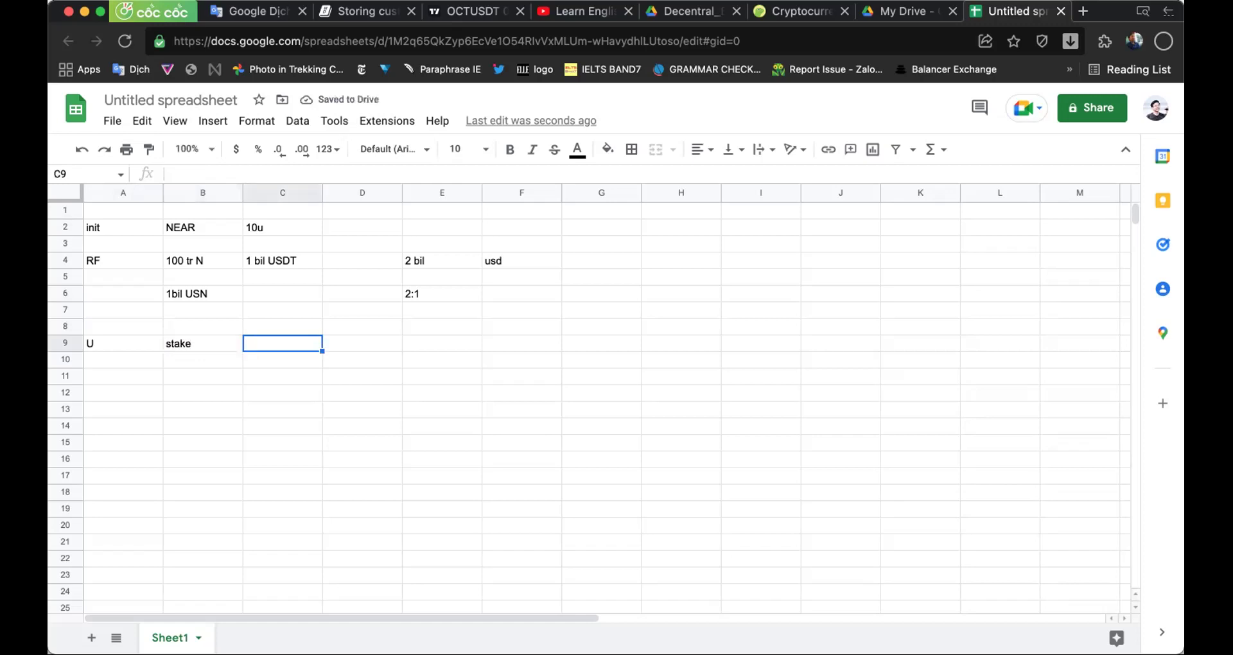
pyautogui.click(203, 344)
pyautogui.click(282, 342)
pyautogui.write('NEAR')
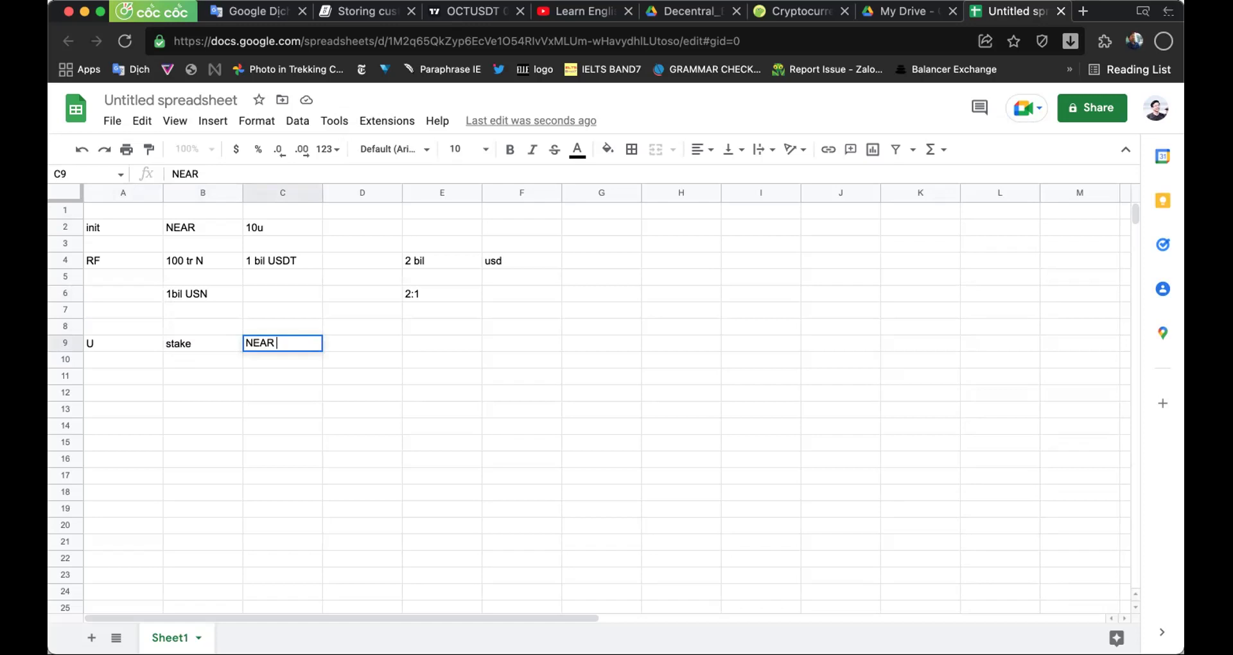
pyautogui.click(203, 343)
pyautogui.press('Delete')
pyautogui.write('Pss')
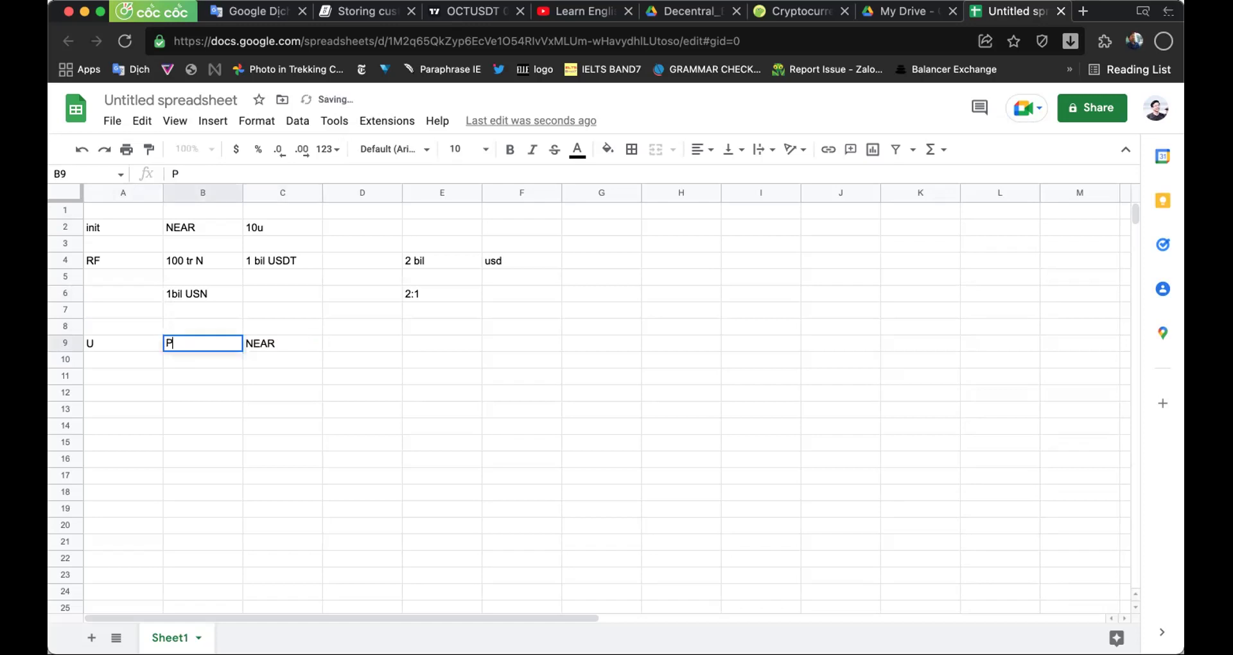
pyautogui.press('BackSpace')
pyautogui.press('BackSpace')
pyautogui.write('u')
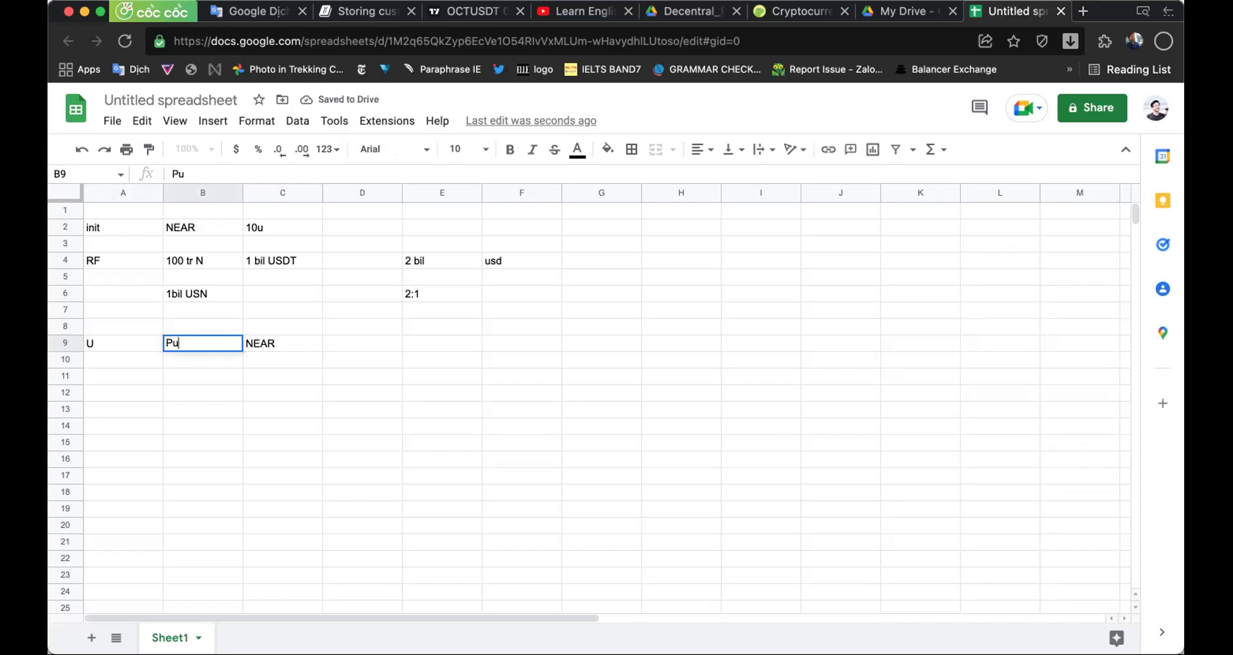
pyautogui.press('BackSpace')
pyautogui.press('BackSpace')
pyautogui.write('N')
pyautogui.press('BackSpace')
pyautogui.press('Return')
# - Enter "Stake" in cell B9 and "Mint" in cell B10 directly below it
pyautogui.click(202, 343)
pyautogui.write('Stake')
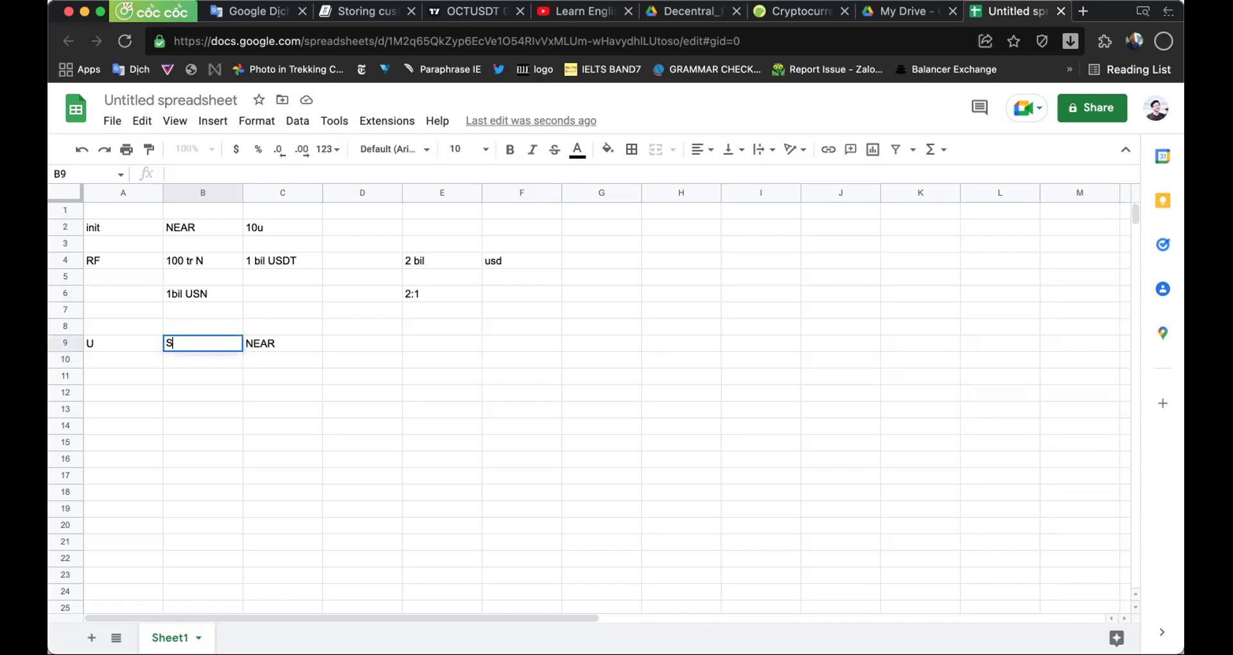
pyautogui.press('Return')
pyautogui.write('Mint')
pyautogui.press('Return')
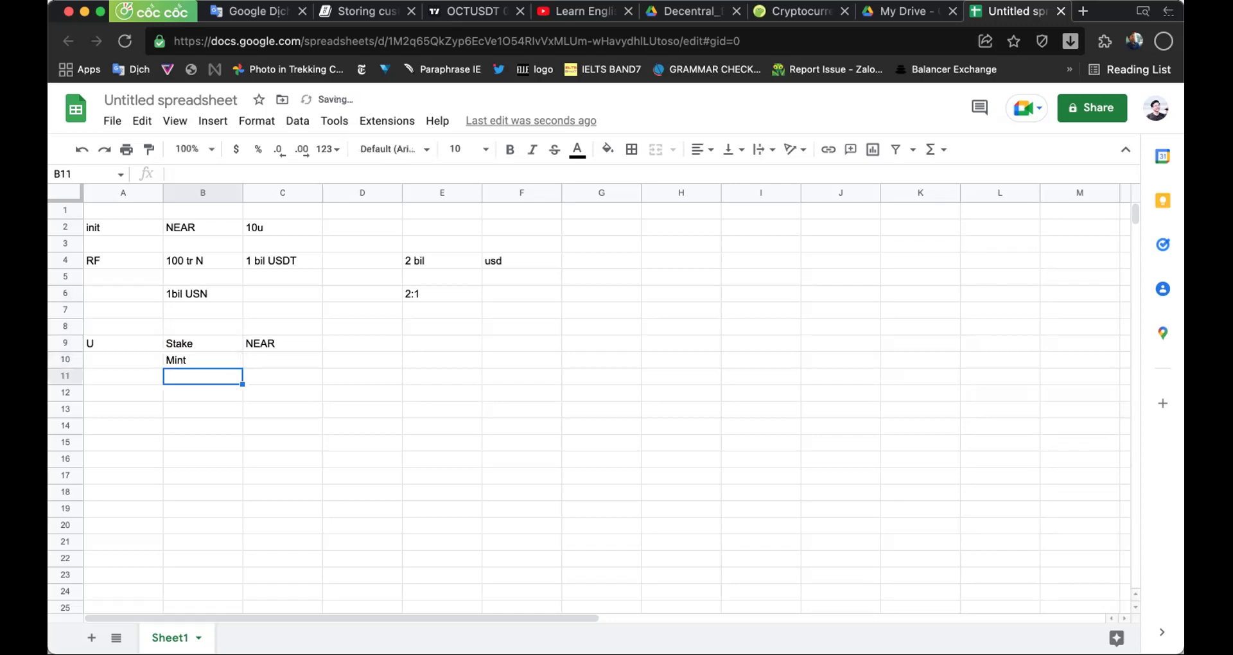
# - Enter USN in cell C10, beside the Mint label
pyautogui.press('Right')
pyautogui.press('Up')
pyautogui.write('1 bil')
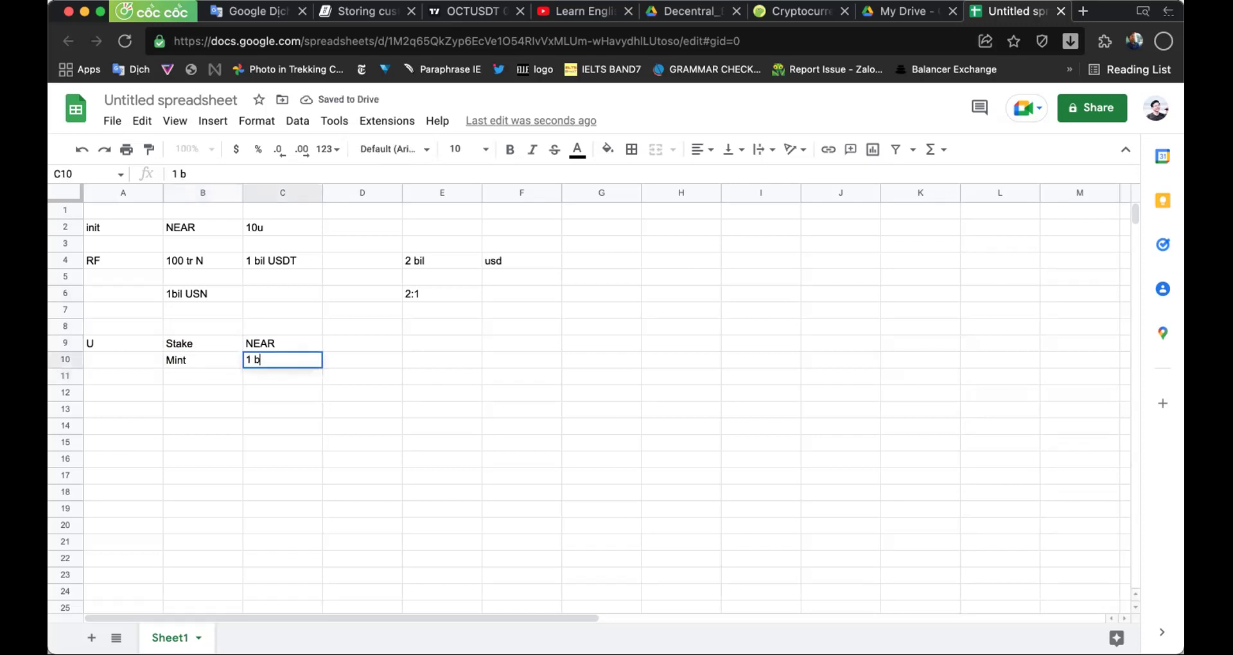
pyautogui.press('BackSpace')
pyautogui.press('BackSpace')
pyautogui.press('BackSpace')
pyautogui.press('BackSpace')
pyautogui.press('BackSpace')
pyautogui.write('USS')
pyautogui.press('BackSpace')
pyautogui.write('N')
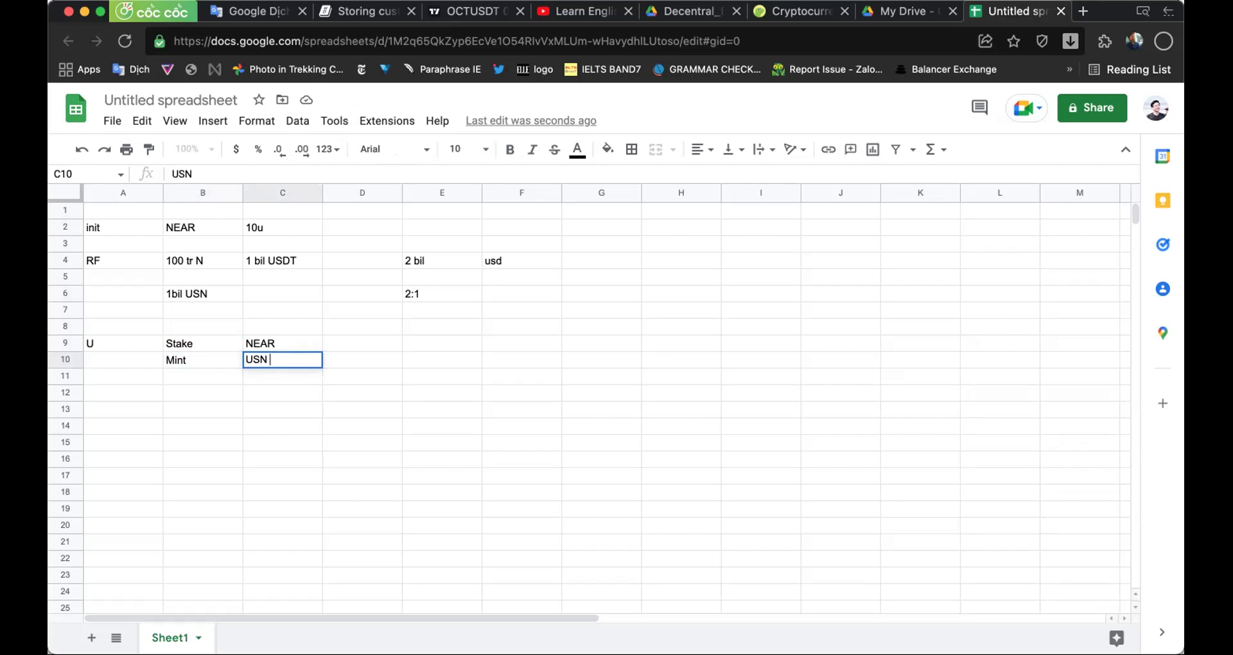
pyautogui.press('Return')
# - Enter "1bil" in cell D10 as the amount of USN to mint
pyautogui.press('Right')
pyautogui.press('Right')
pyautogui.press('Up')
pyautogui.press('Left')
pyautogui.press('Up')
pyautogui.press('Right')
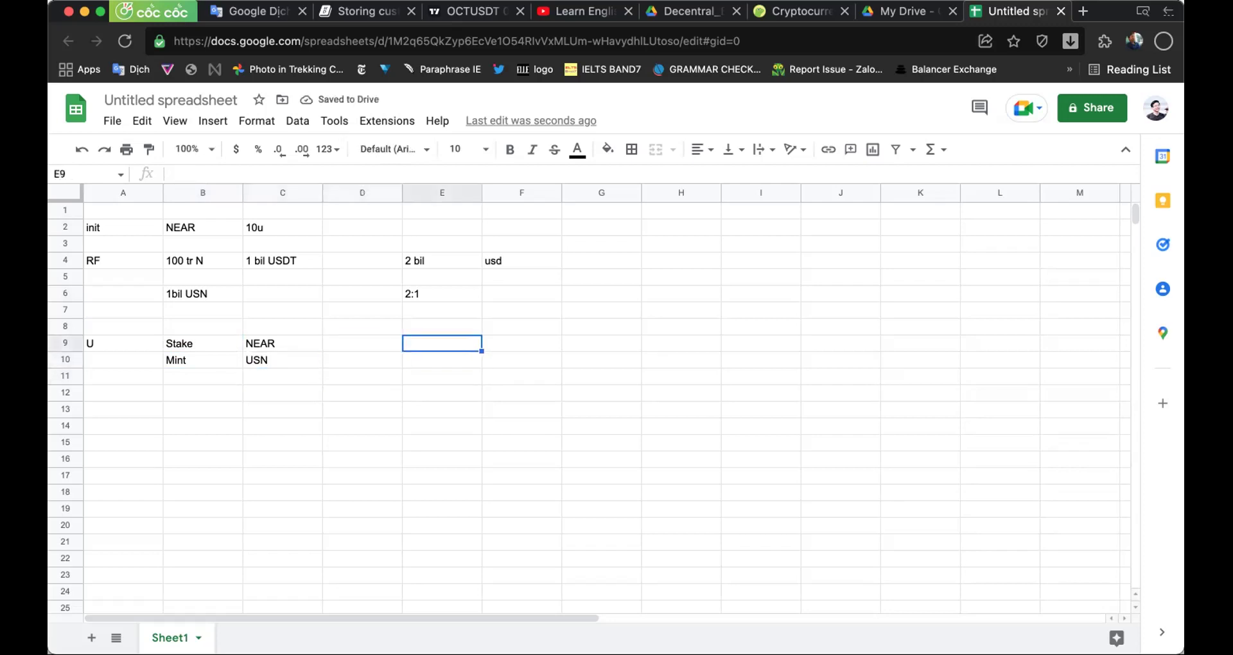
pyautogui.press('Left')
pyautogui.press('Down')
pyautogui.write('1bi')
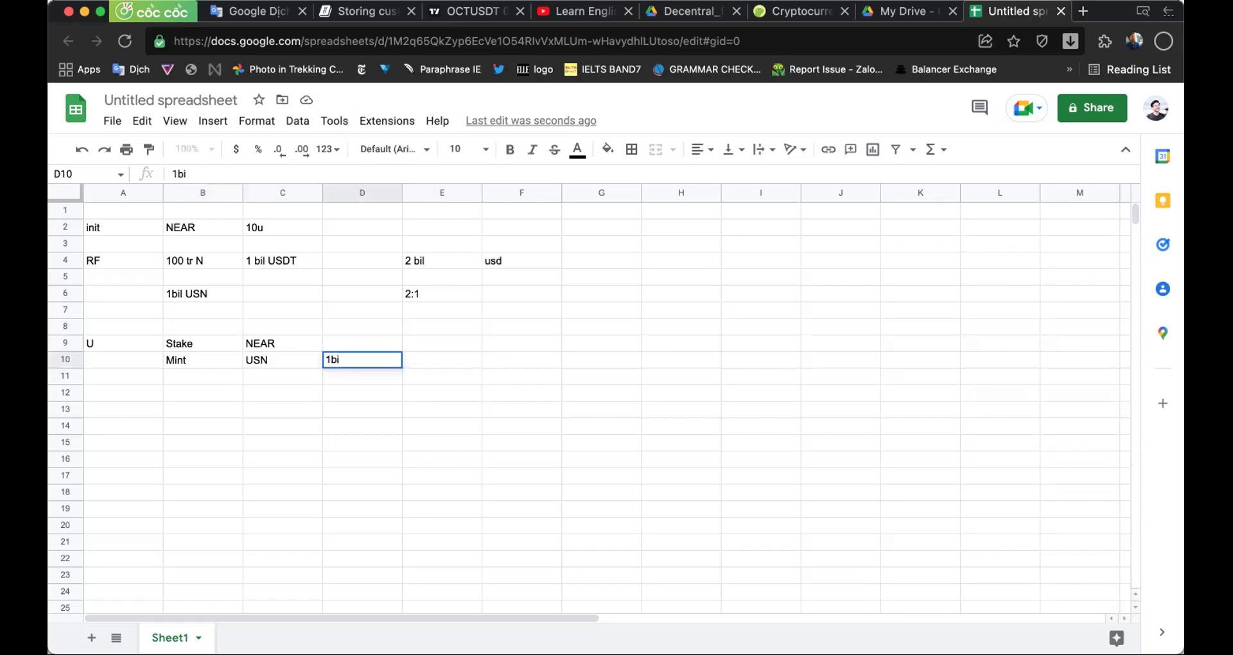
pyautogui.write('l')
pyautogui.press('Return')
pyautogui.press('Up')
pyautogui.press('Up')
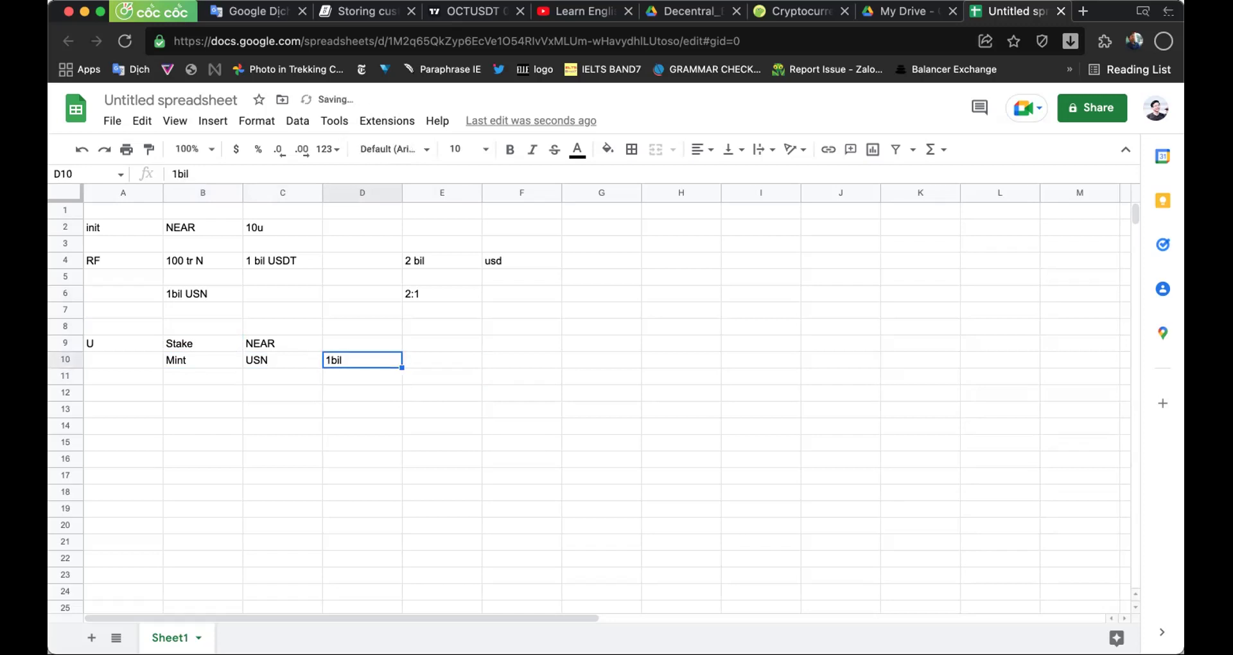
# - Enter "100 tr N" in cell D9 as the amount of NEAR to stake
pyautogui.write('100')
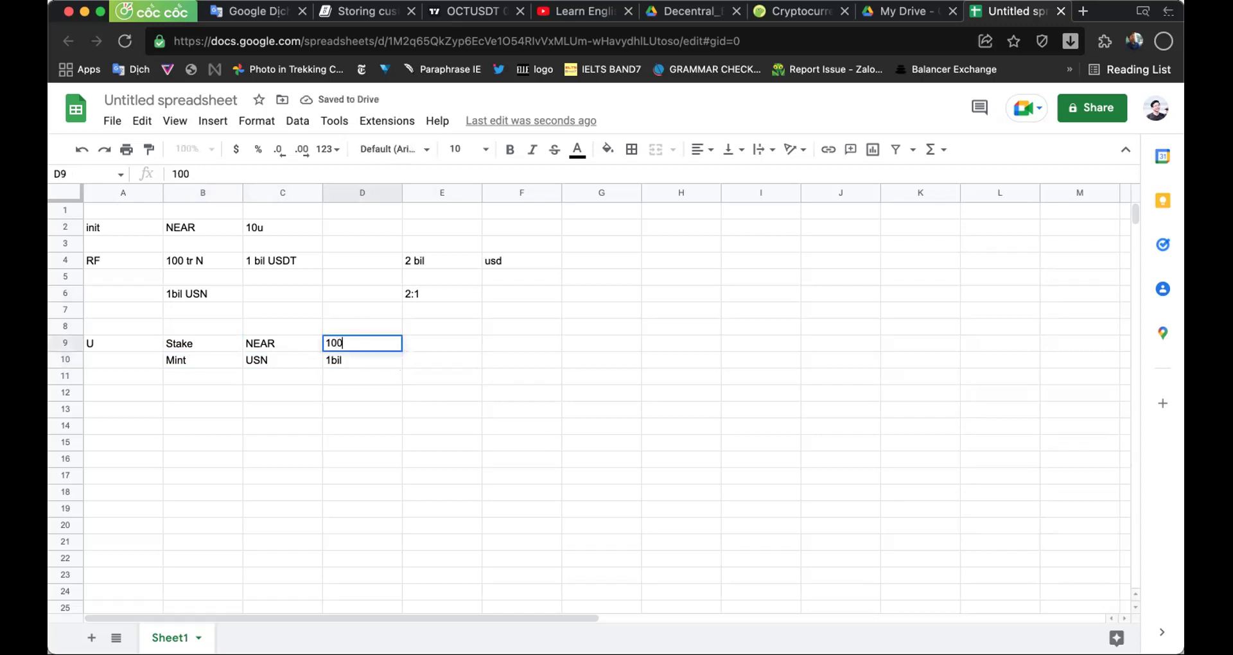
pyautogui.write(' tr N')
pyautogui.press('Return')
# - Enter the label "RF" in cell A13 to start a second reserve fund block
pyautogui.press('Down')
pyautogui.press('Down')
pyautogui.press('Left')
pyautogui.press('Left')
pyautogui.press('Left')
pyautogui.press('Down')
pyautogui.write('RF')
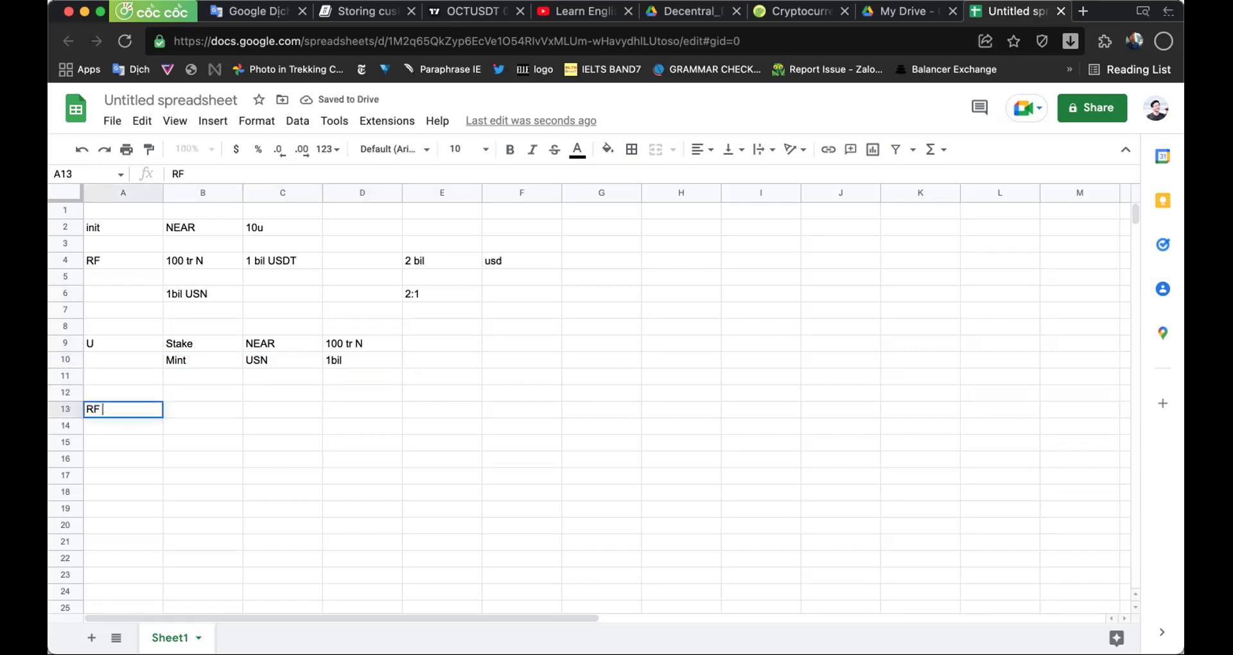
pyautogui.press('Tab')
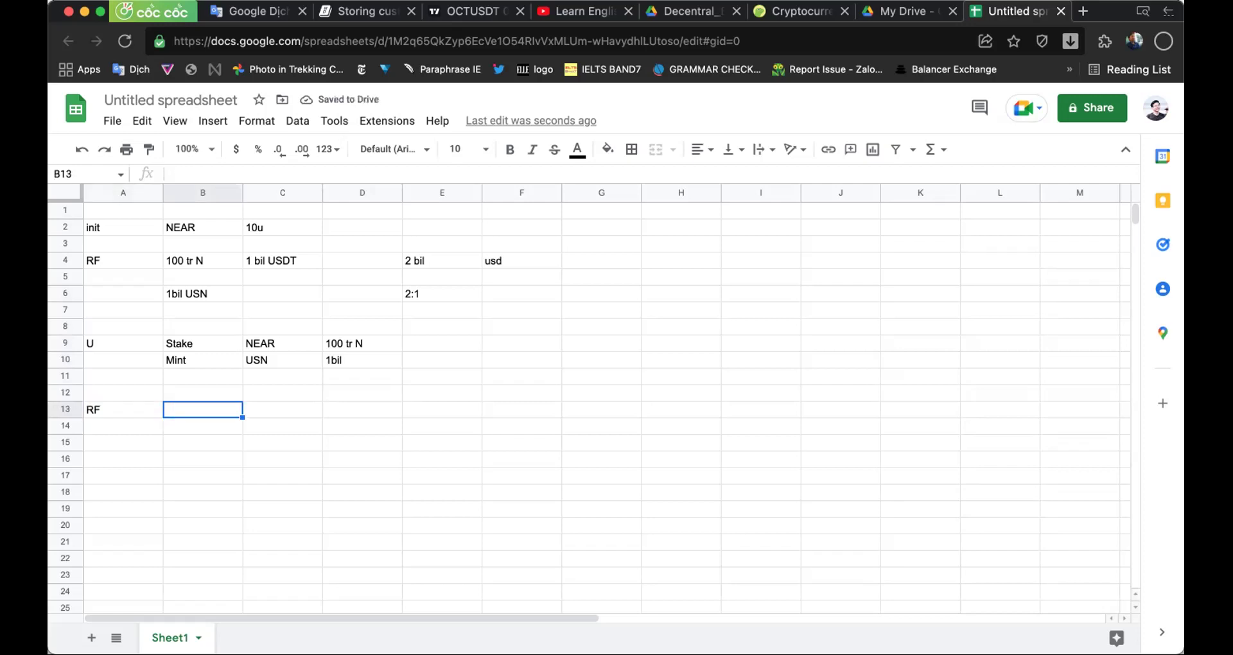
# - Enter "200 tr N" in cell B13 as the reserve fund's NEAR amount
pyautogui.write('2')
pyautogui.write('tro')
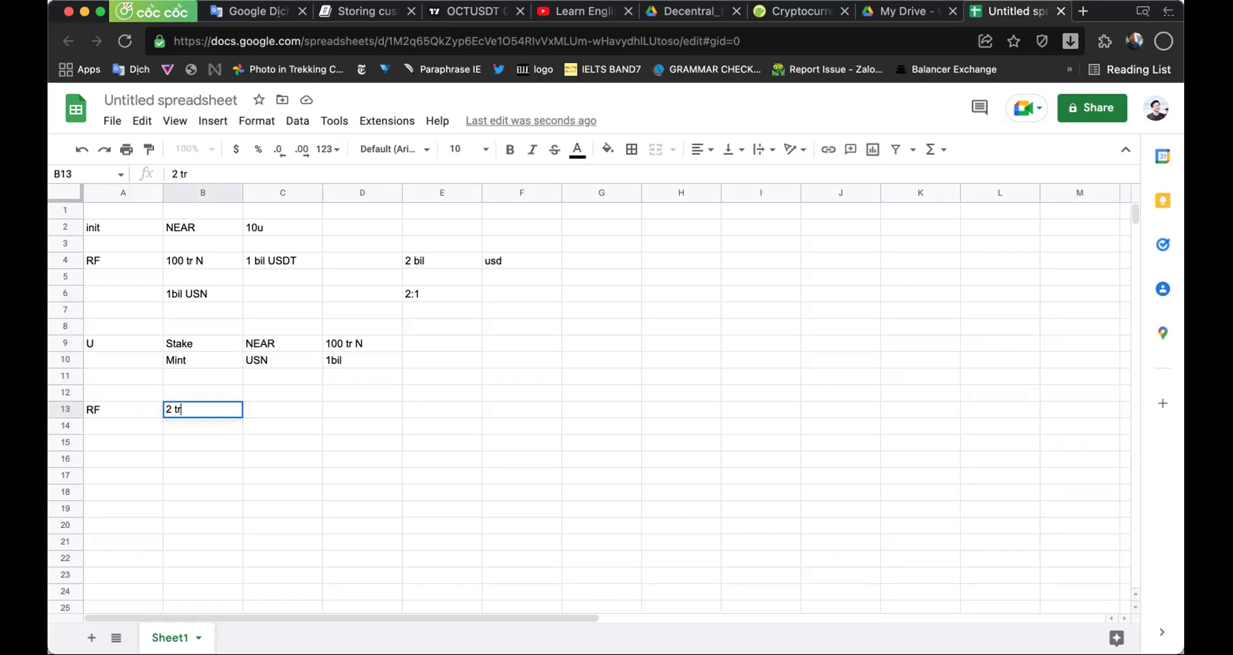
pyautogui.press('BackSpace')
pyautogui.press('BackSpace')
pyautogui.press('BackSpace')
pyautogui.press('BackSpace')
pyautogui.write('nd')
pyautogui.press('BackSpace')
pyautogui.press('BackSpace')
pyautogui.write('00 tro')
pyautogui.press('BackSpace')
pyautogui.write('N')
pyautogui.press('Return')
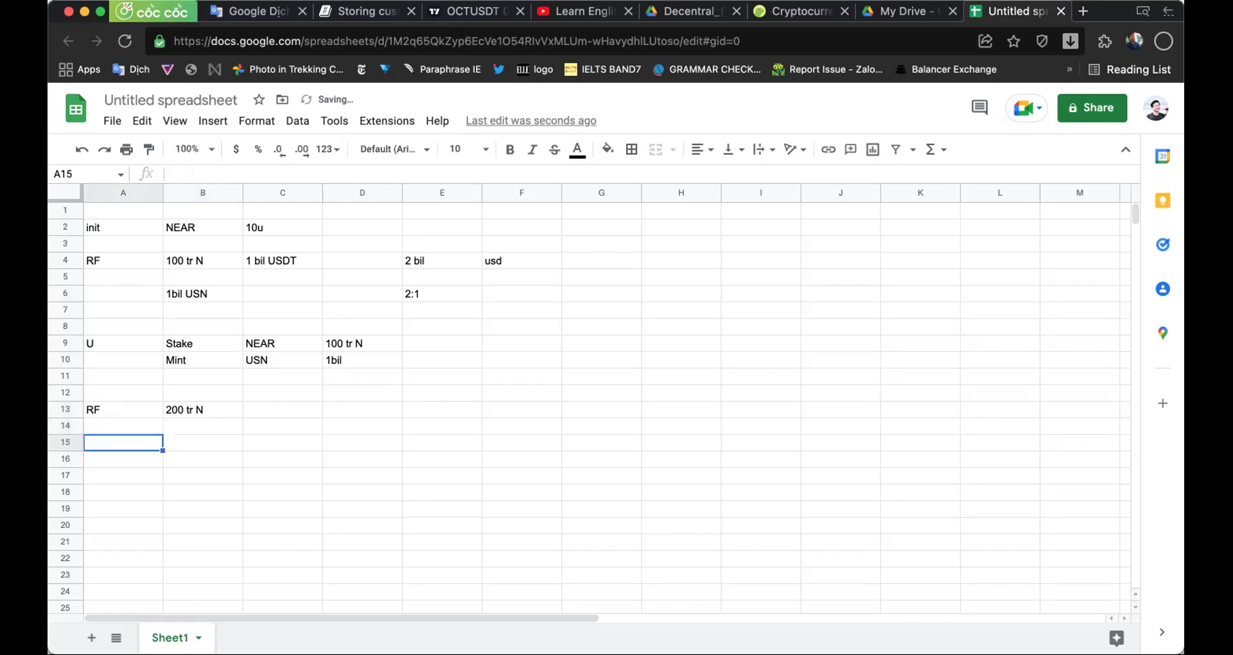
# - Enter "1 bil usdt" in cell C13, beside the second reserve fund's NEAR amount
pyautogui.press('Tab')
pyautogui.press('Tab')
pyautogui.press('Up')
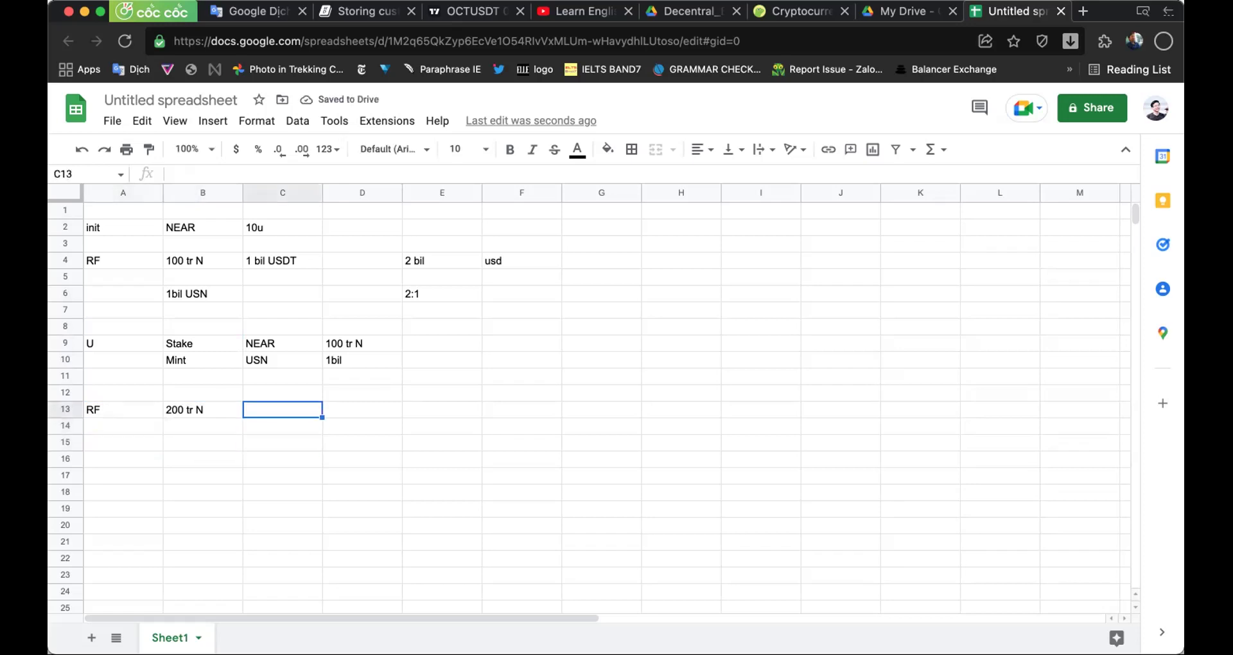
pyautogui.write('1 bil')
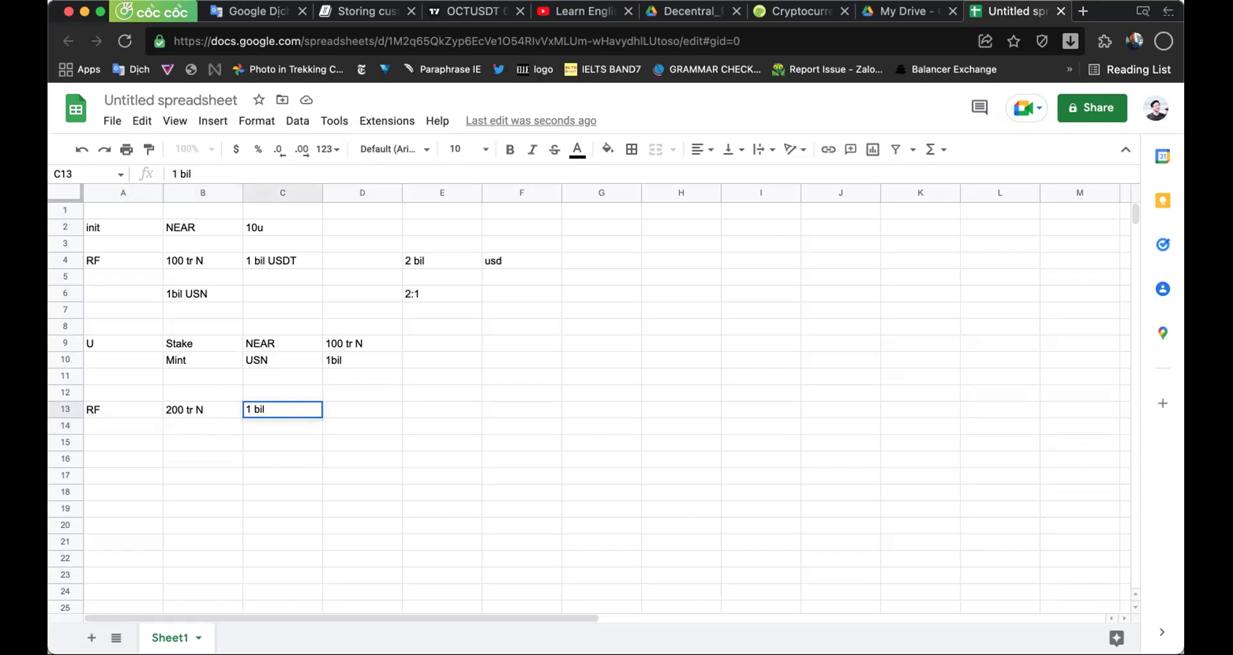
pyautogui.write('d')
pyautogui.press('BackSpace')
pyautogui.write('usdt')
pyautogui.press('Return')
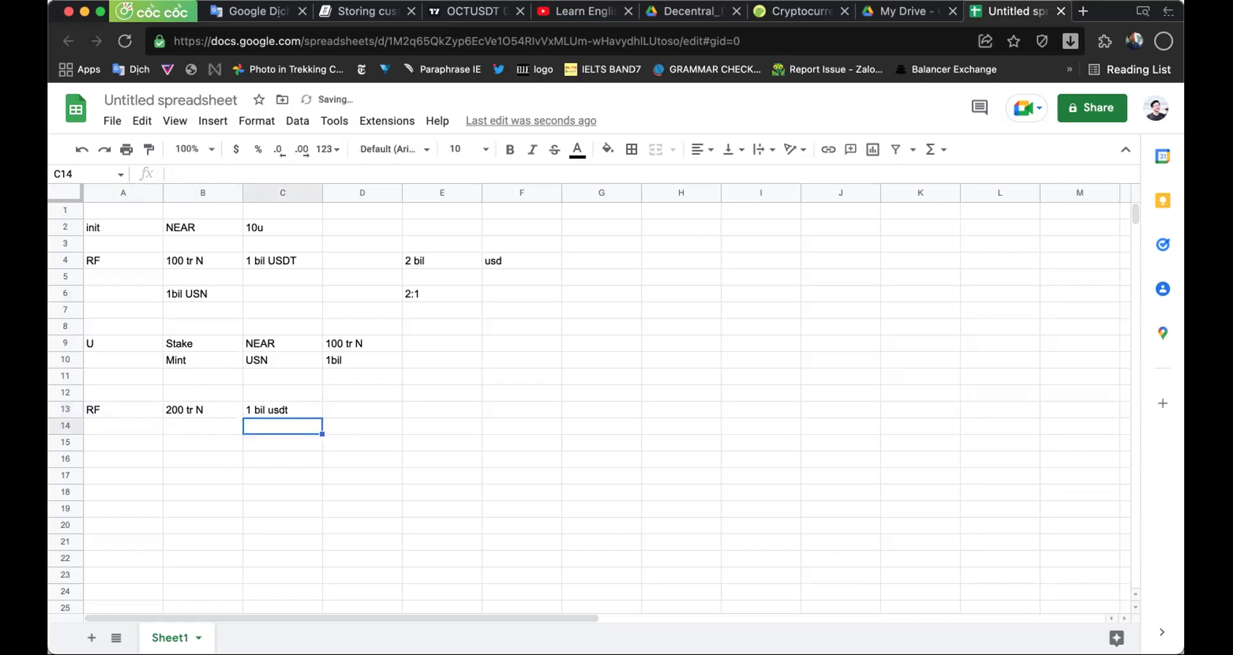
# - Enter "3 bil USD" in cell E13 as the second reserve fund's total value
pyautogui.press('Right')
pyautogui.press('Up')
pyautogui.press('Right')
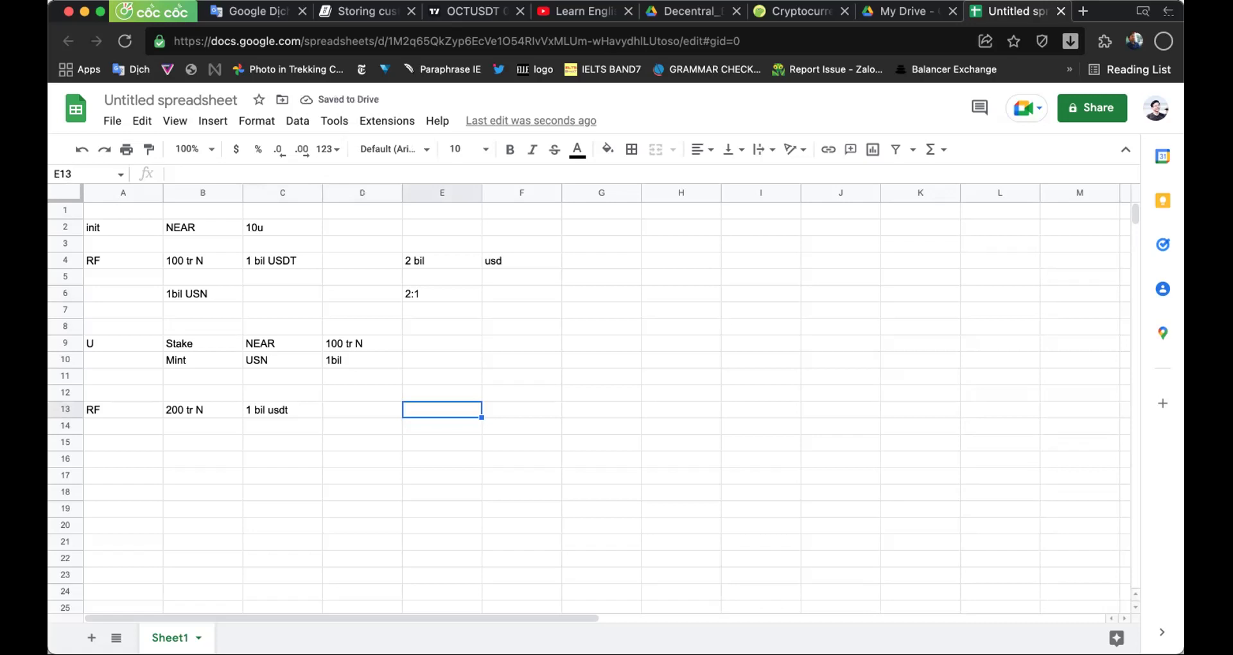
pyautogui.write('3 bil USD')
pyautogui.press('Return')
# - Enter "0 USN" in cell B15, below the second reserve fund's NEAR amount
pyautogui.press('Down')
pyautogui.press('Left')
pyautogui.press('Left')
pyautogui.press('Left')
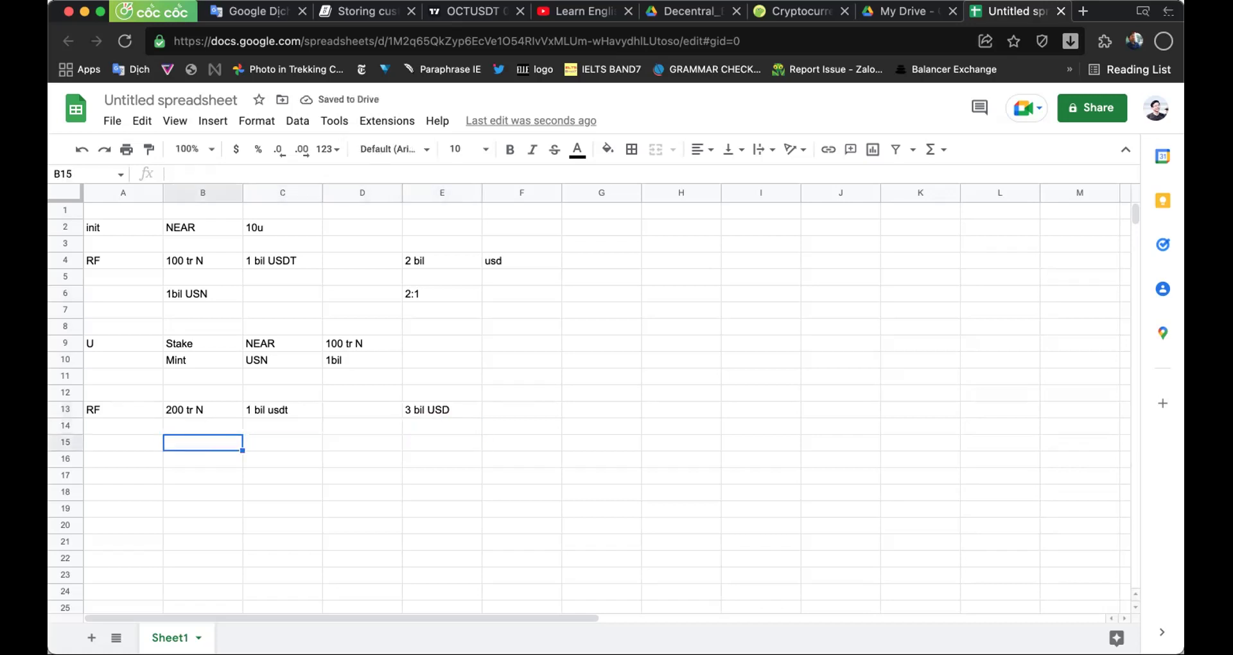
pyautogui.write('0 USN')
pyautogui.press('Return')
pyautogui.press('Return')
pyautogui.press('Return')
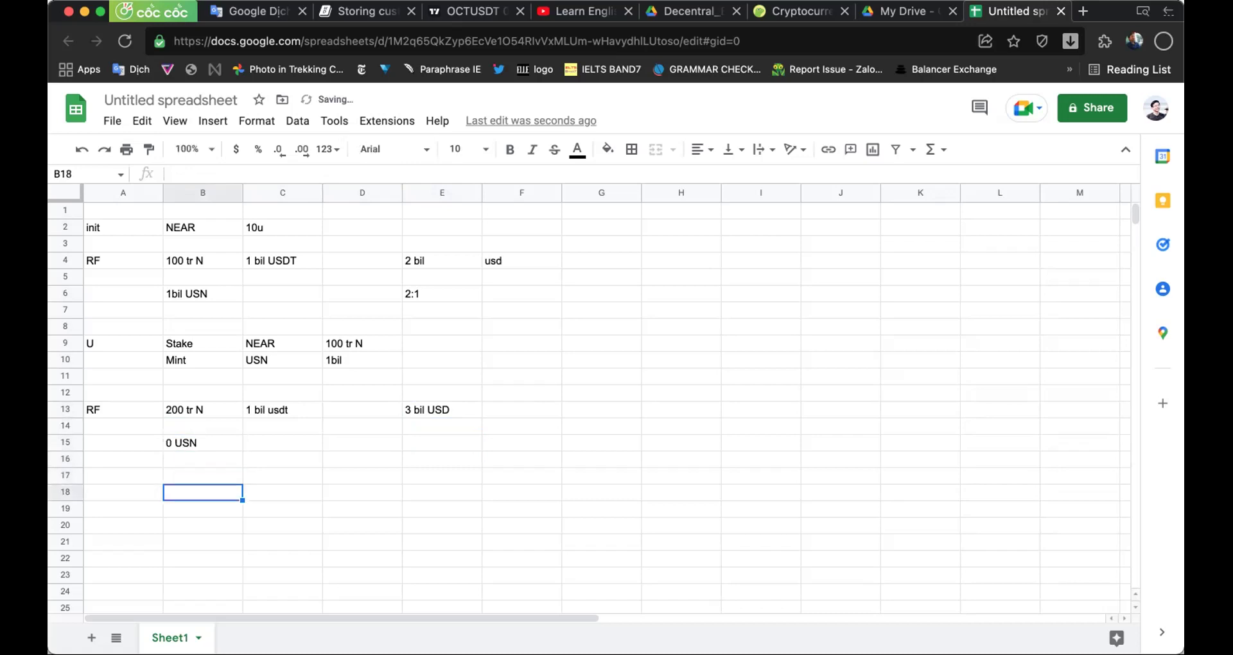
pyautogui.press('Right')
pyautogui.press('Right')
pyautogui.press('Left')
pyautogui.press('Left')
pyautogui.press('Left')
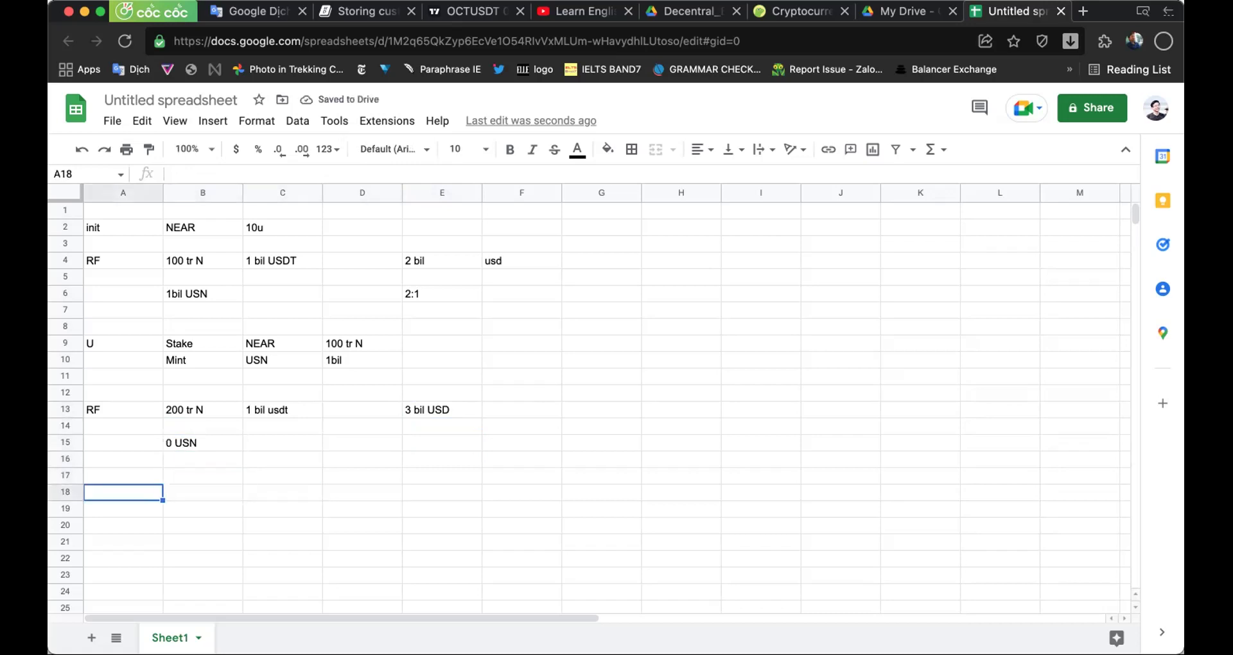
pyautogui.press('Right')
pyautogui.press('Right')
pyautogui.press('Left')
pyautogui.press('Left')
pyautogui.press('Right')
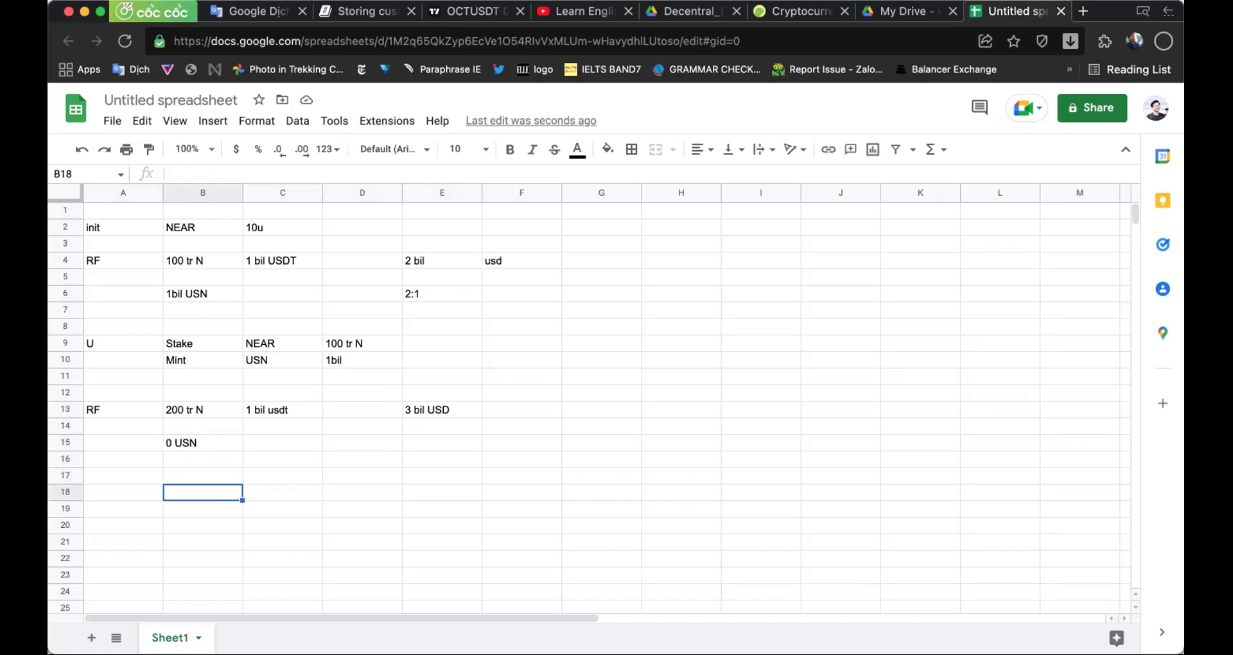
# - Enter the ratio "3: 1" in cell G13, on the second reserve fund row
pyautogui.press('Right')
pyautogui.press('Right')
pyautogui.press('Right')
pyautogui.press('Right')
pyautogui.press('Right')
pyautogui.press('Right')
pyautogui.press('Up')
pyautogui.press('Up')
pyautogui.press('Up')
pyautogui.press('Up')
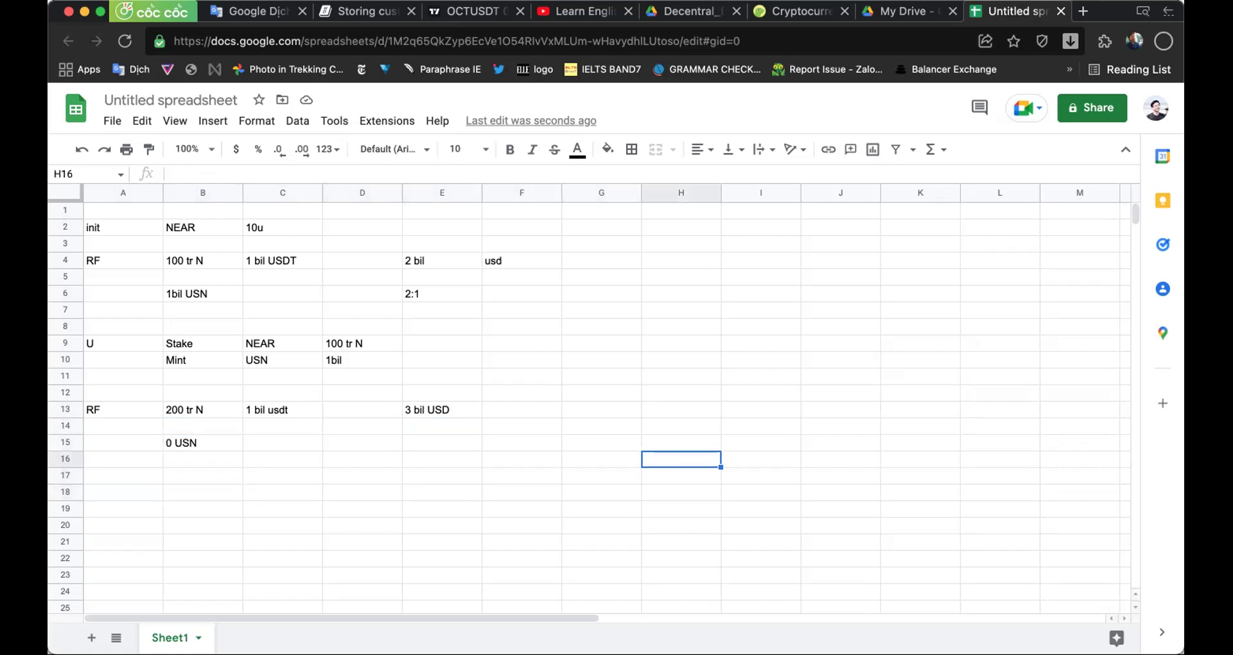
pyautogui.press('Up')
pyautogui.press('Left')
pyautogui.write('3: 4')
pyautogui.press('BackSpace')
pyautogui.press('BackSpace')
pyautogui.write('1')
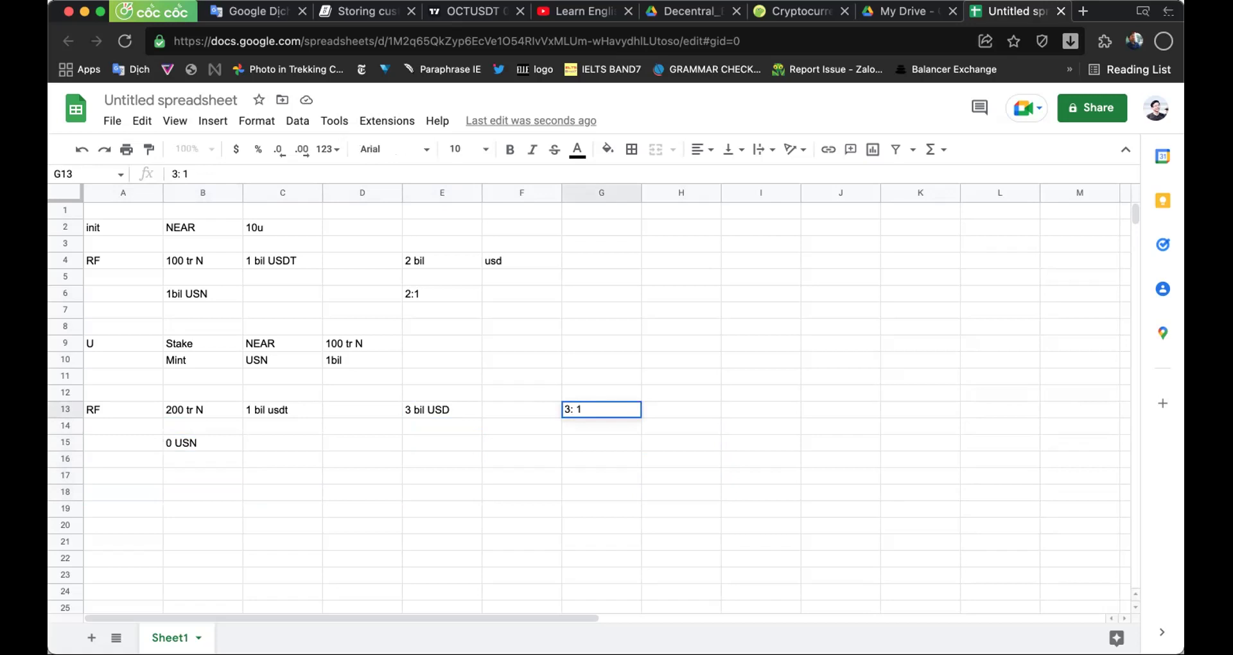
pyautogui.press('Return')
pyautogui.press('Return')
pyautogui.press('Return')
pyautogui.press('Return')
pyautogui.press('Return')
pyautogui.press('Return')
pyautogui.press('Return')
pyautogui.press('Return')
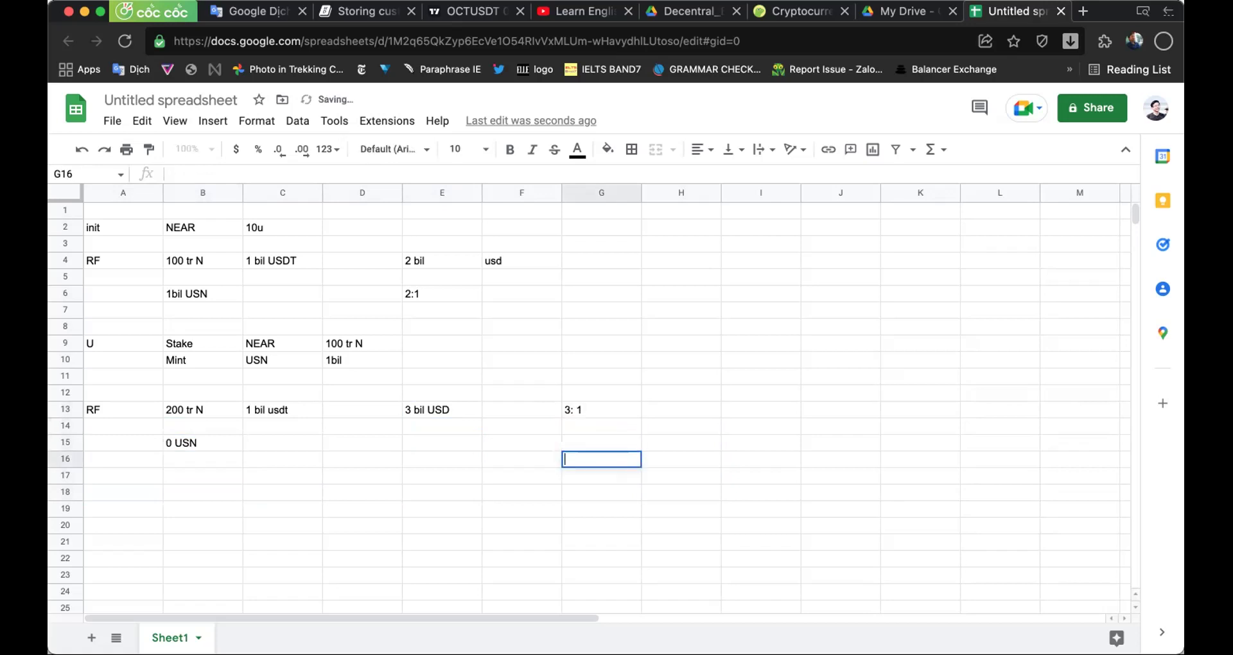
pyautogui.press('Return')
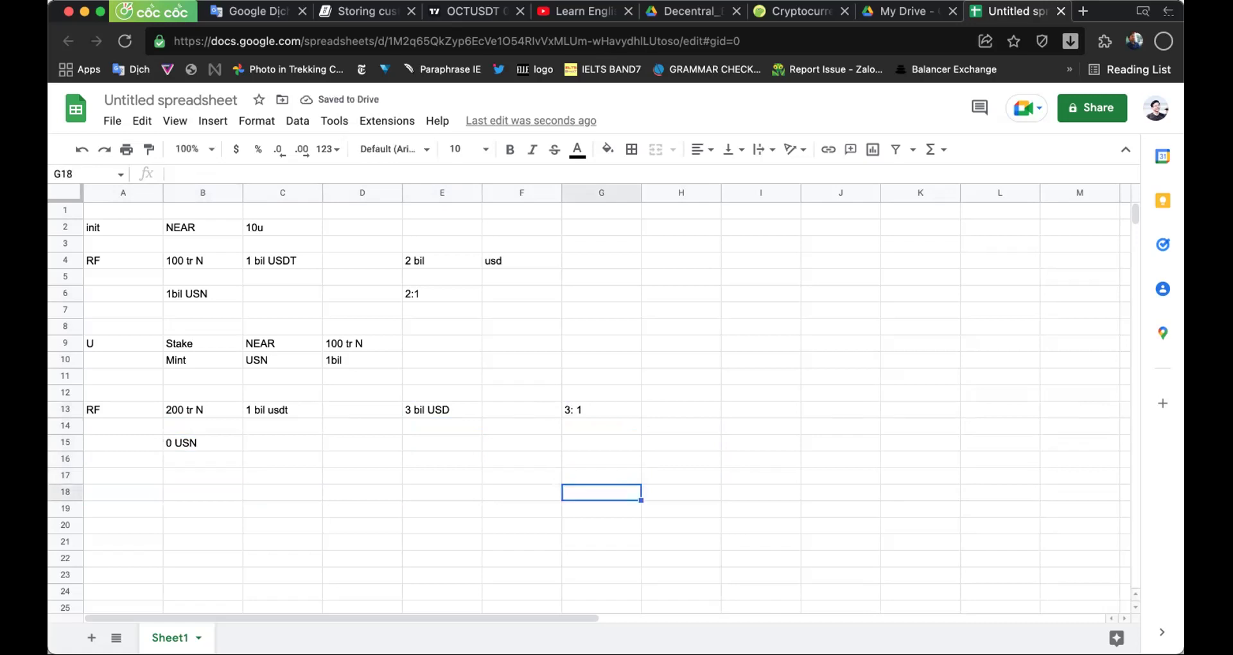
pyautogui.press('Left')
pyautogui.press('Left')
pyautogui.press('Left')
pyautogui.press('Left')
pyautogui.press('Left')
pyautogui.press('Left')
pyautogui.press('Right')
pyautogui.press('Right')
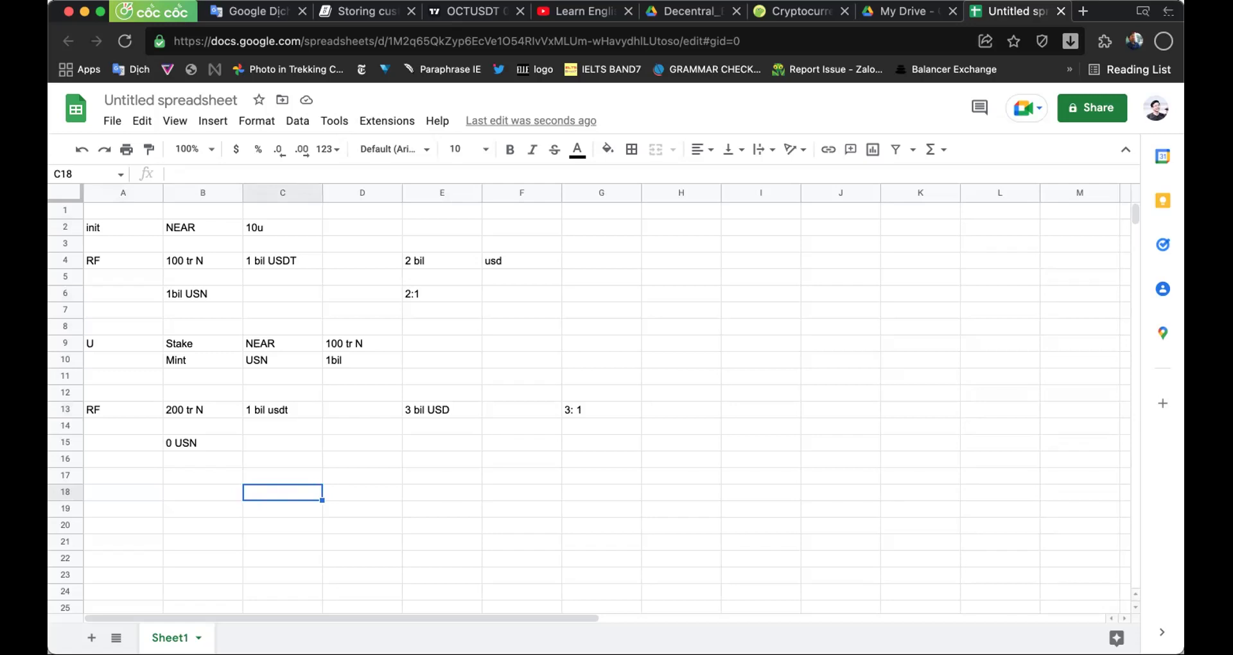
pyautogui.press('Up')
pyautogui.press('Up')
pyautogui.press('Up')
pyautogui.press('Up')
pyautogui.press('Up')
pyautogui.press('Up')
pyautogui.press('Up')
pyautogui.press('Up')
pyautogui.press('Up')
pyautogui.press('Up')
pyautogui.press('Up')
pyautogui.press('Up')
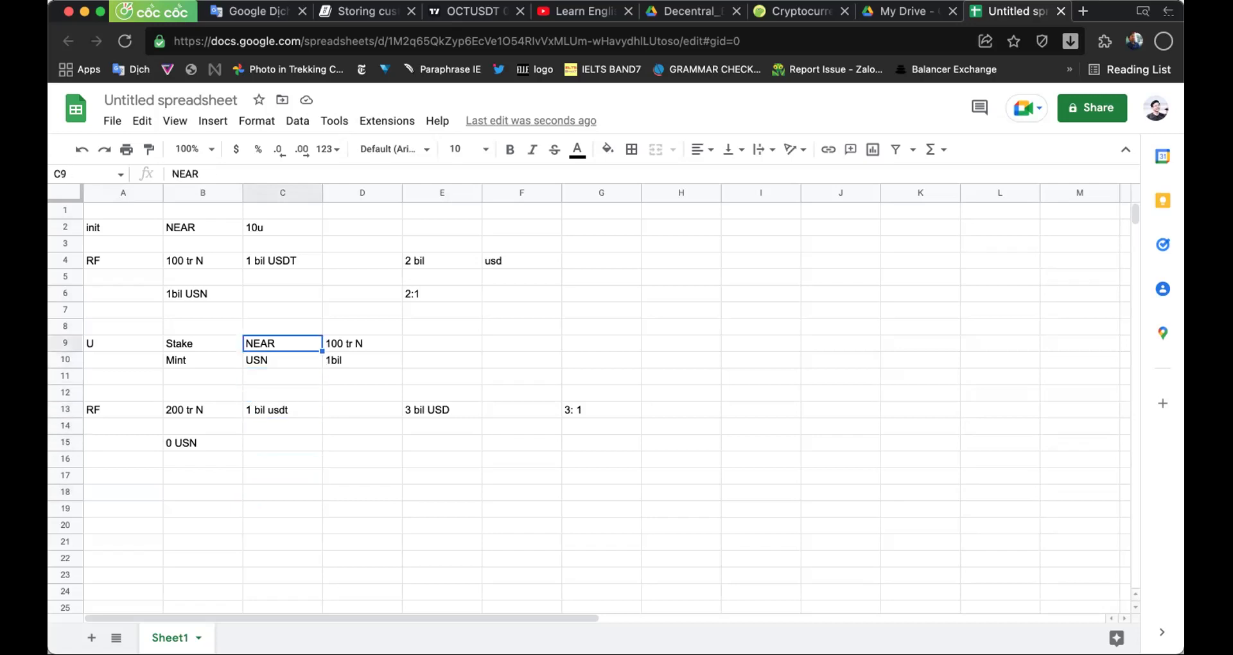
pyautogui.press('Left')
pyautogui.press('Return')
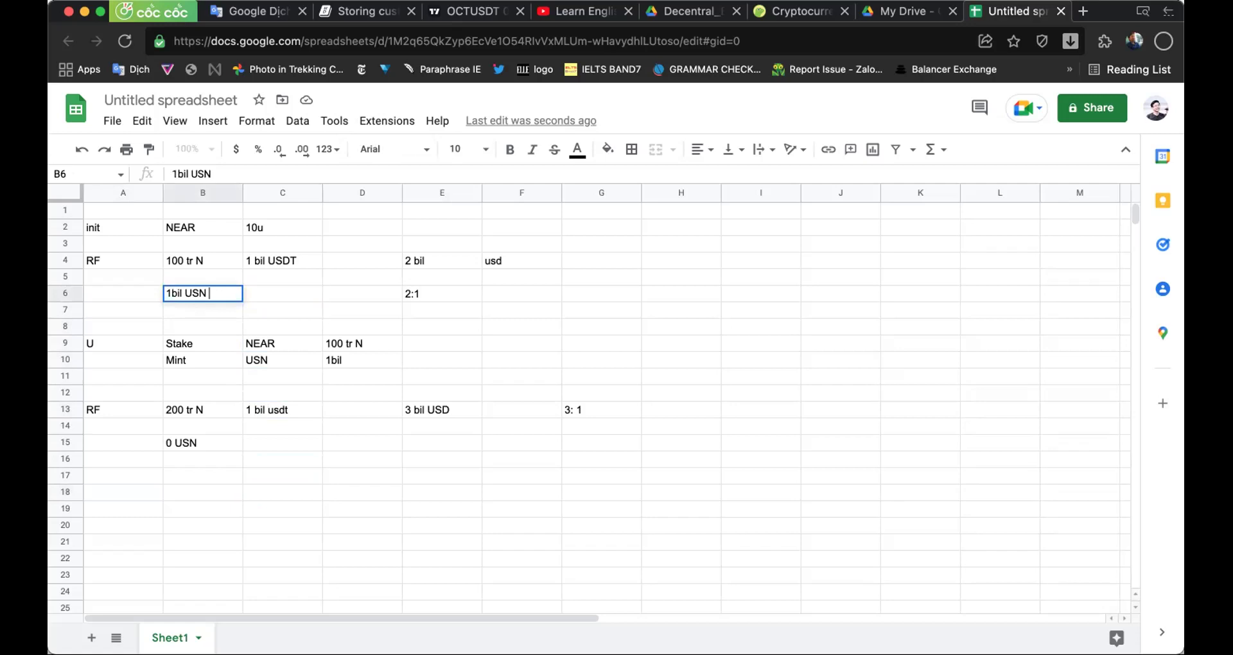
pyautogui.press('Return')
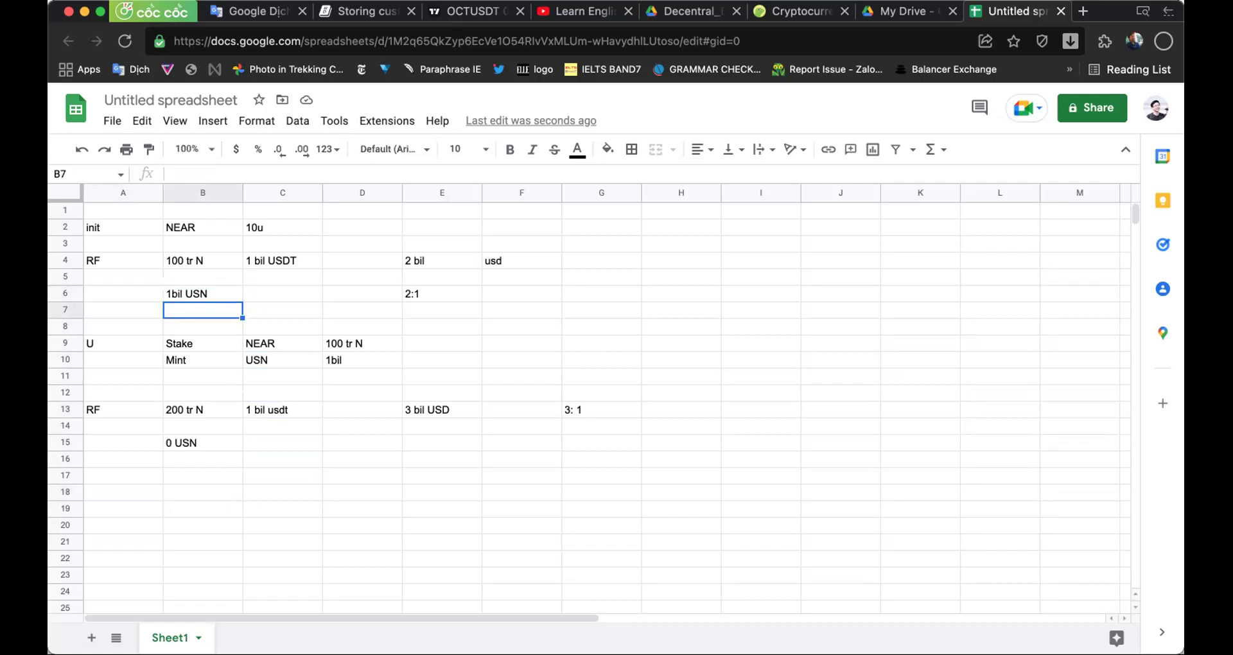
pyautogui.press('Up')
pyautogui.press('Return')
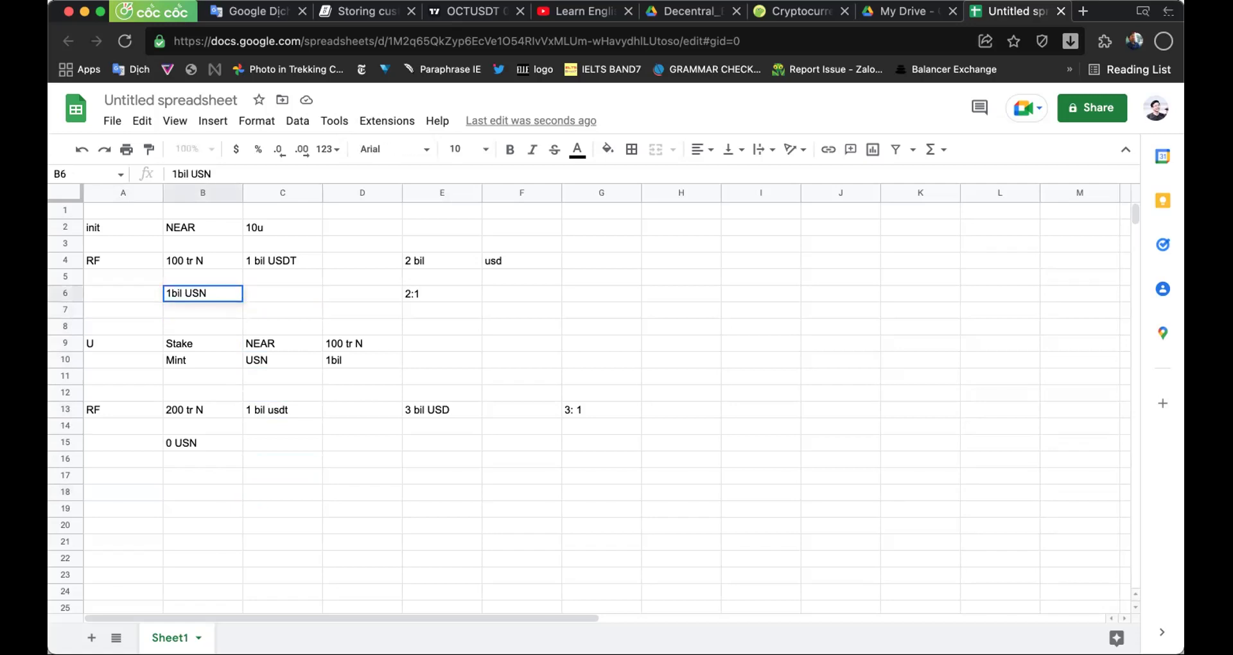
pyautogui.press('Return')
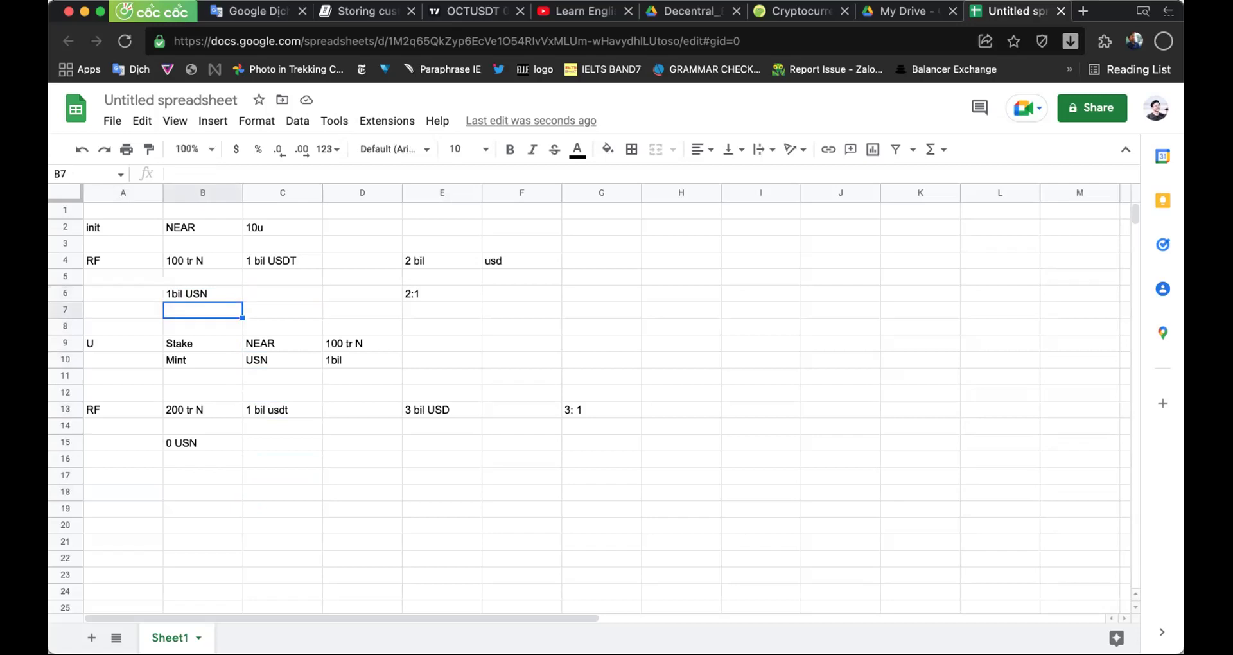
pyautogui.press('Up')
pyautogui.press('Left')
pyautogui.press('Right')
pyautogui.press('Down')
pyautogui.press('Down')
pyautogui.press('Down')
pyautogui.press('Down')
pyautogui.press('Down')
pyautogui.press('Down')
pyautogui.press('Down')
pyautogui.press('Down')
pyautogui.press('Down')
pyautogui.press('Down')
pyautogui.press('Up')
pyautogui.press('Up')
pyautogui.press('Up')
pyautogui.press('Up')
pyautogui.press('Up')
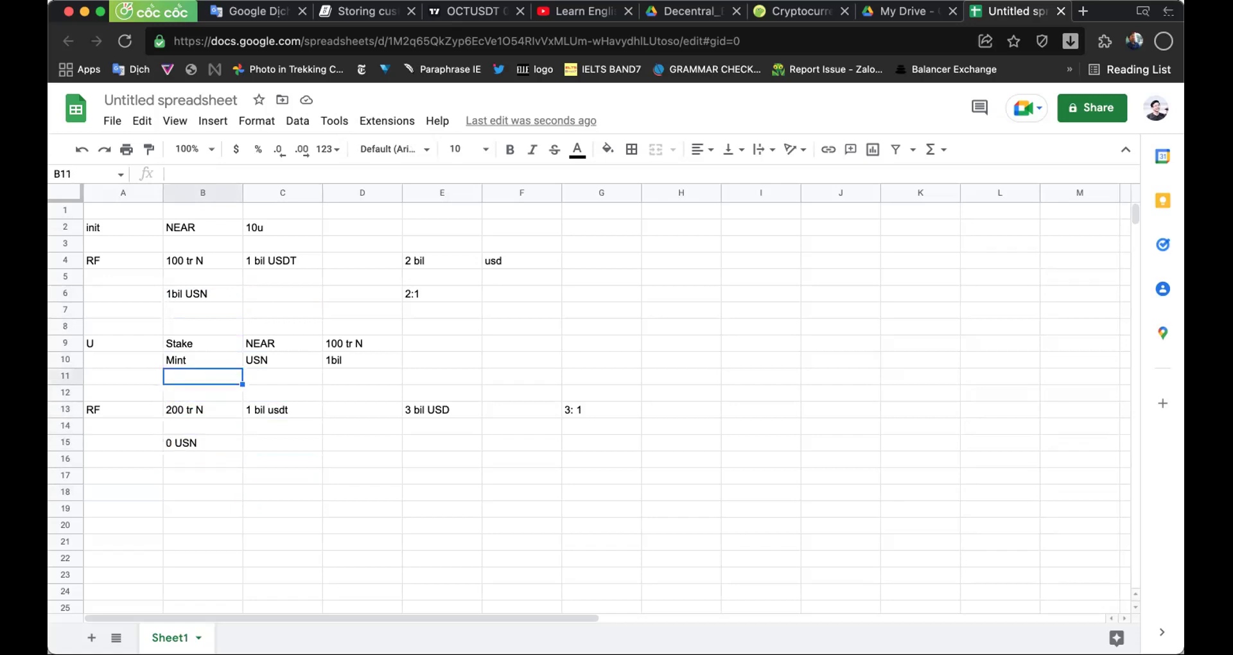
# - Enter the unit "USN" in cell E10, beside the 1bil mint amount
pyautogui.press('Right')
pyautogui.press('Right')
pyautogui.press('Right')
pyautogui.press('Up')
pyautogui.write('USN')
pyautogui.press('BackSpace')
pyautogui.write('N')
pyautogui.press('Return')
# - Shorten the stake amount in cell D9 to "100 tr" by removing the trailing N
pyautogui.press('Up')
pyautogui.click(362, 342)
pyautogui.press('BackSpace')
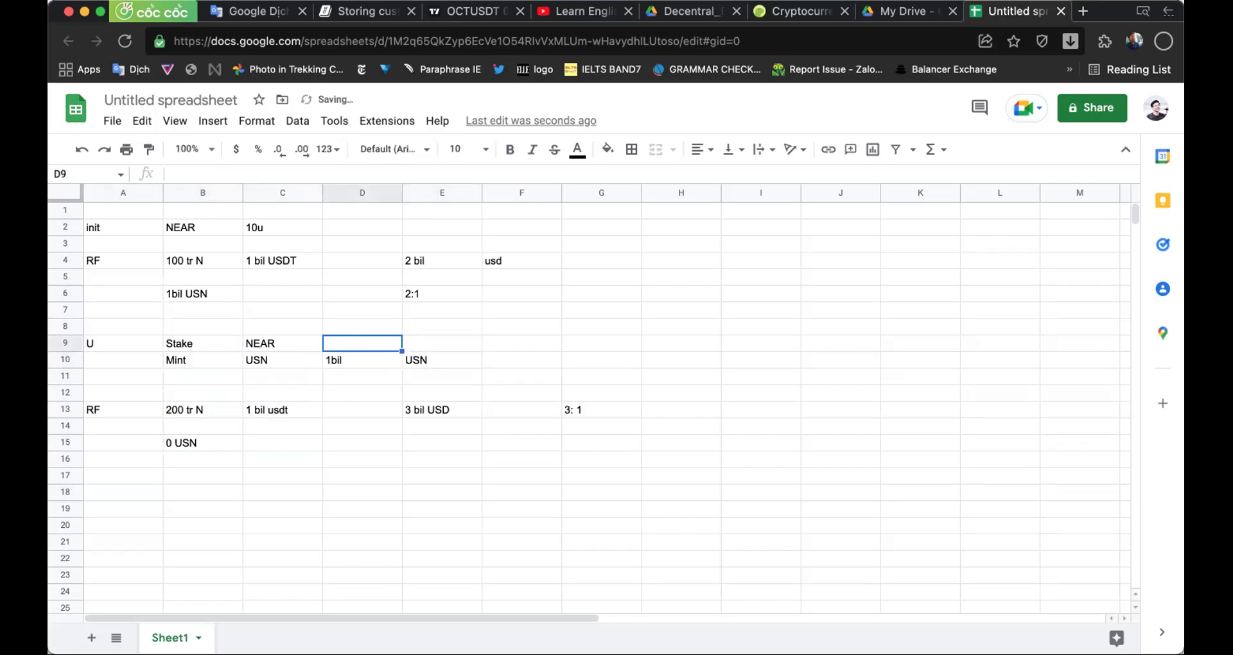
pyautogui.press('super+z')
pyautogui.click(441, 344)
pyautogui.click(362, 343)
pyautogui.press('BackSpace')
pyautogui.press('Return')
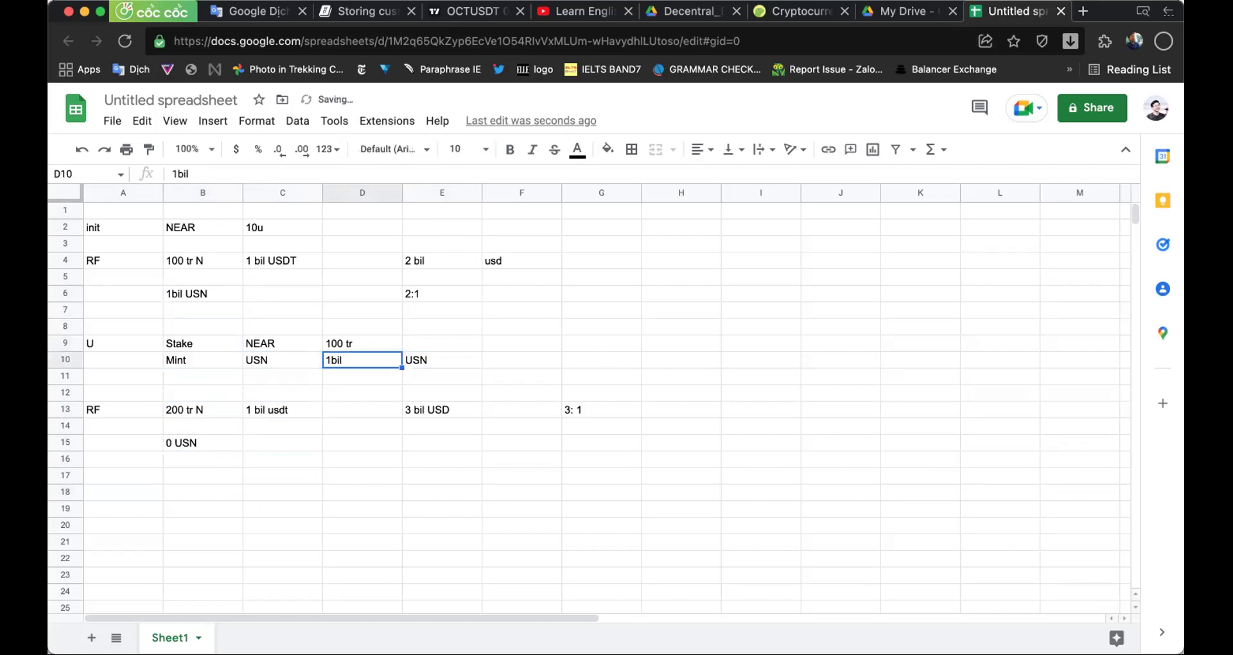
# - Enter the unit "NEAR" in cell E9, beside the stake amount
pyautogui.press('Right')
pyautogui.press('Up')
pyautogui.write('NEAR')
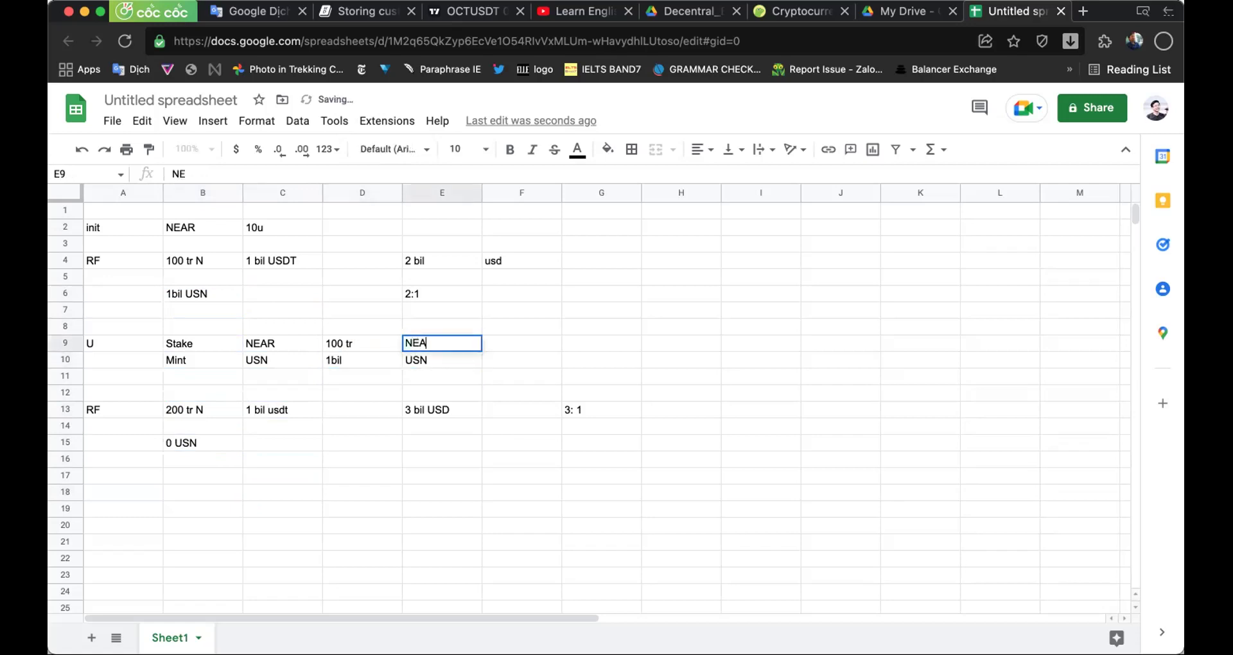
pyautogui.press('Return')
# - Enter the label "NEAR" in cell B19, below the second reserve fund block
pyautogui.press('Down')
pyautogui.press('Down')
pyautogui.press('Down')
pyautogui.press('Down')
pyautogui.press('Down')
pyautogui.press('Down')
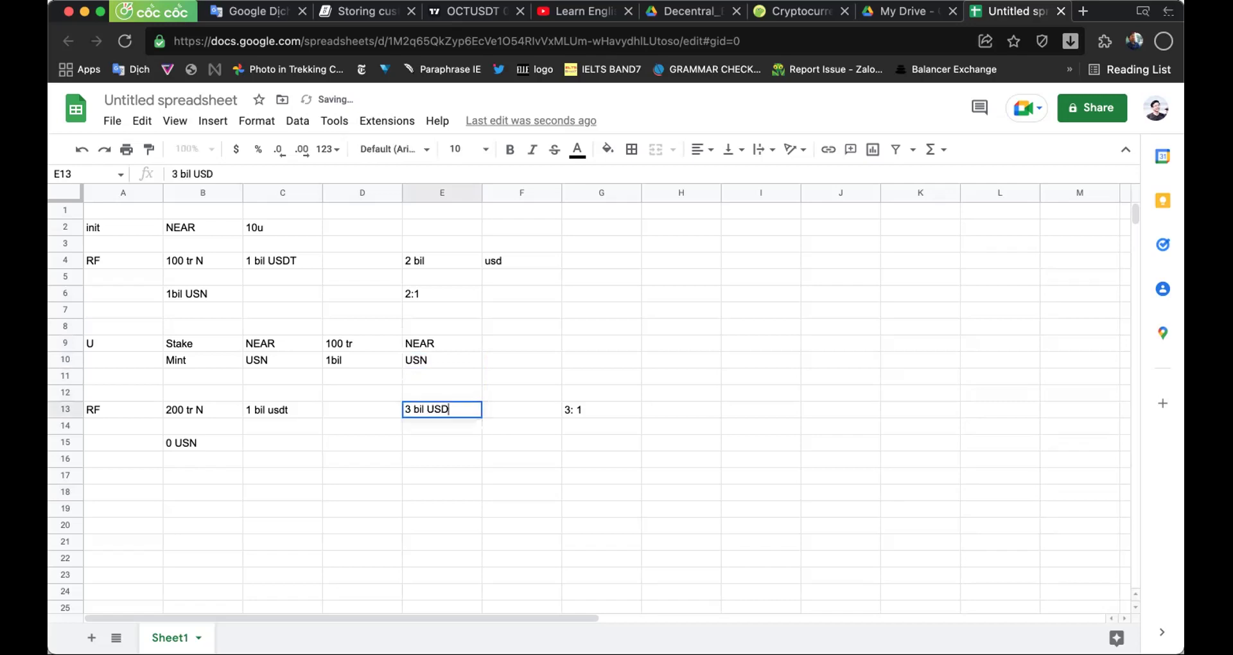
pyautogui.press('Return')
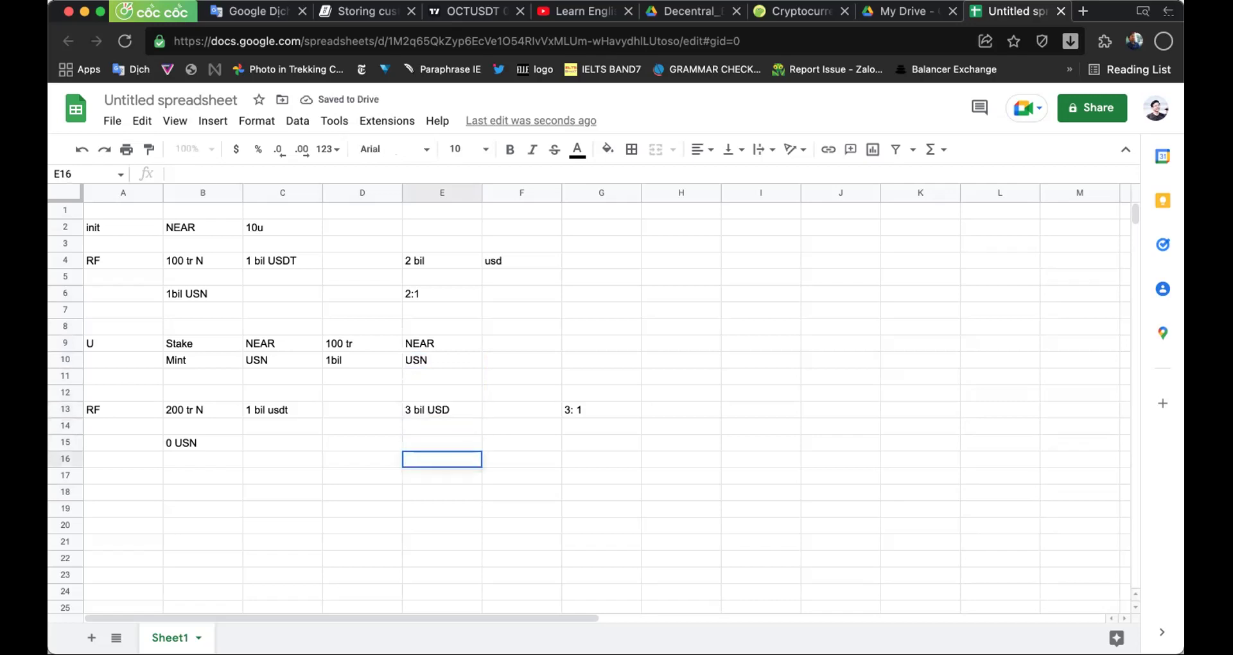
pyautogui.press('Return')
pyautogui.press('Left')
pyautogui.press('Left')
pyautogui.press('Left')
pyautogui.press('Left')
pyautogui.press('Down')
pyautogui.press('Down')
pyautogui.press('Return')
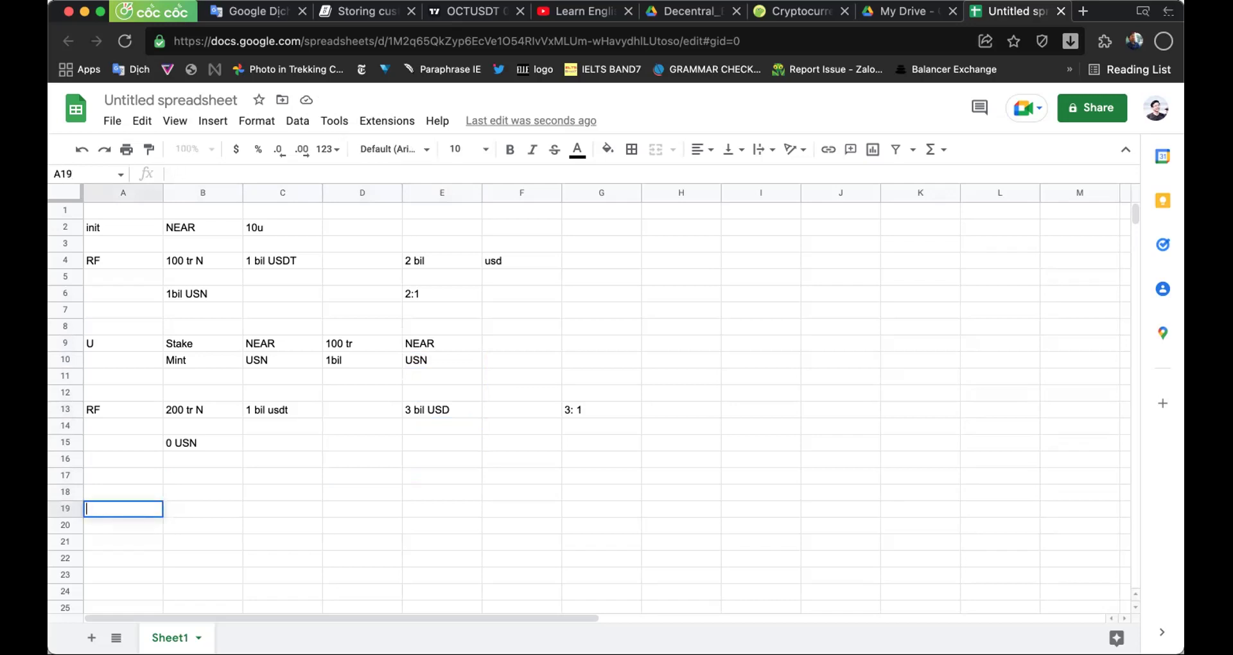
pyautogui.press('Tab')
pyautogui.write('NEAR')
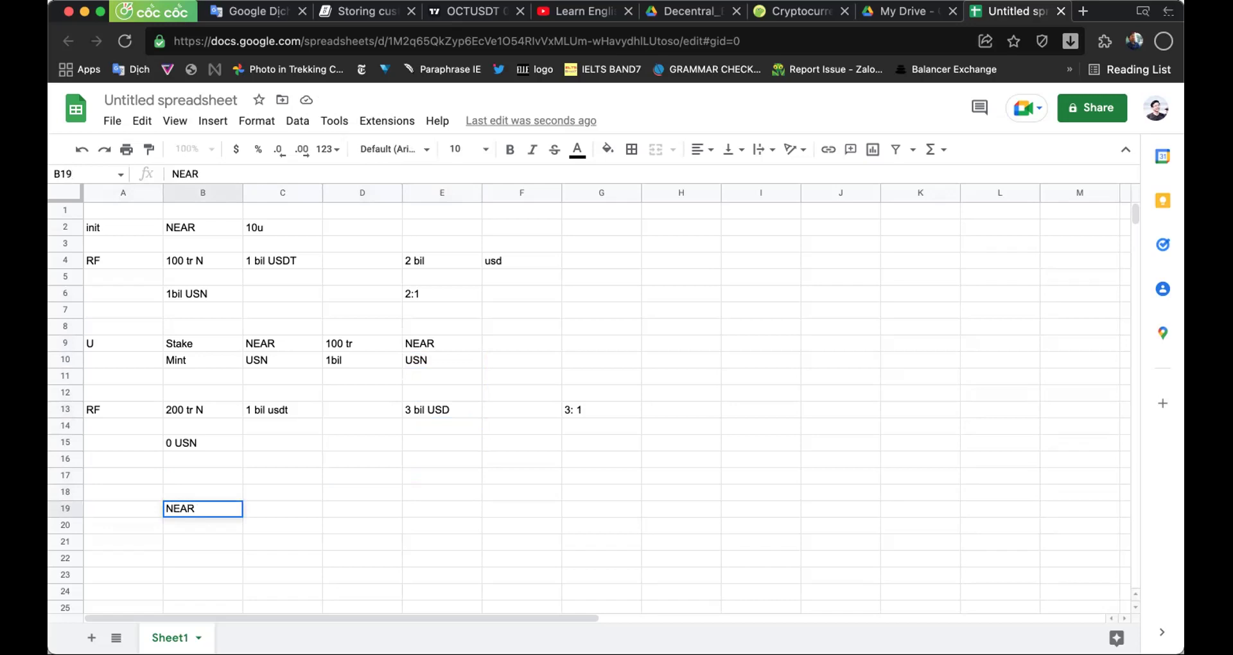
pyautogui.press('Tab')
pyautogui.press('Return')
pyautogui.write('ius')
pyautogui.press('BackSpace')
pyautogui.press('BackSpace')
pyautogui.press('BackSpace')
pyautogui.write('usd')
pyautogui.press('BackSpace')
pyautogui.press('BackSpace')
pyautogui.press('BackSpace')
pyautogui.write('USN')
pyautogui.press('Return')
# - Enter the price "1u" in cell C19, beside the new NEAR label
pyautogui.press('Up')
pyautogui.press('Up')
pyautogui.press('Up')
pyautogui.press('Up')
pyautogui.press('Down')
pyautogui.press('Down')
pyautogui.press('Right')
pyautogui.press('Down')
pyautogui.press('Delete')
pyautogui.write('1u')
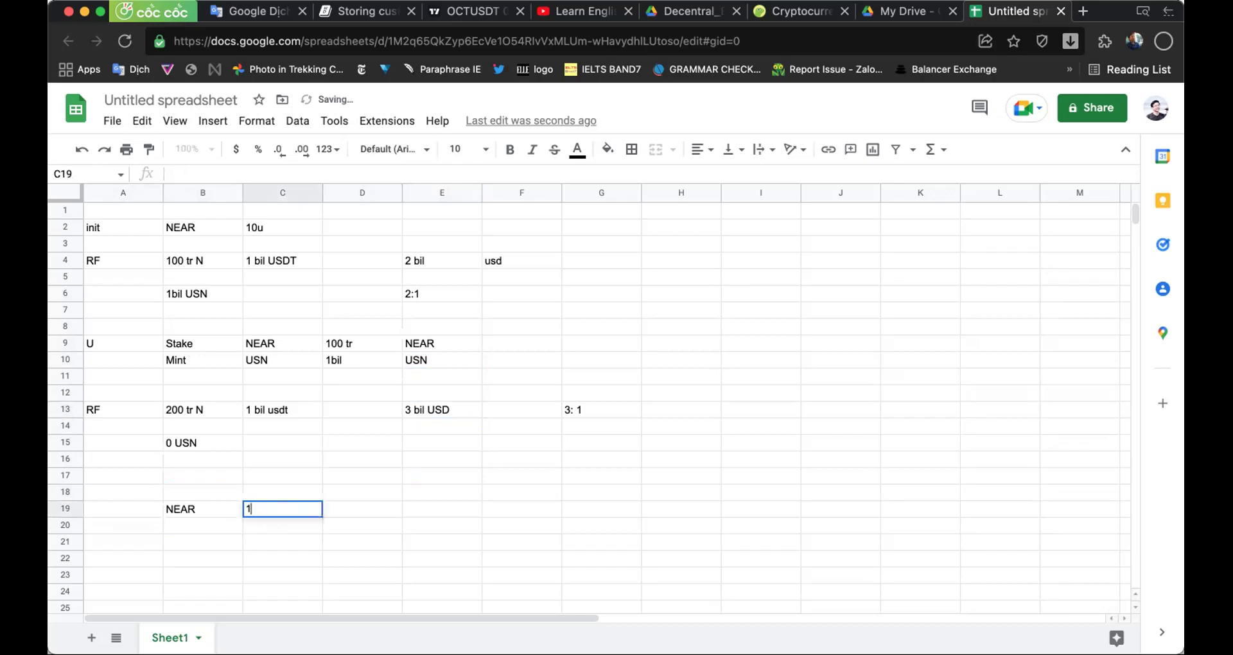
pyautogui.press('Return')
pyautogui.press('Up')
pyautogui.press('Up')
pyautogui.press('Up')
pyautogui.press('Up')
pyautogui.press('Up')
pyautogui.press('Down')
pyautogui.press('Right')
pyautogui.press('Right')
pyautogui.press('Right')
pyautogui.press('Right')
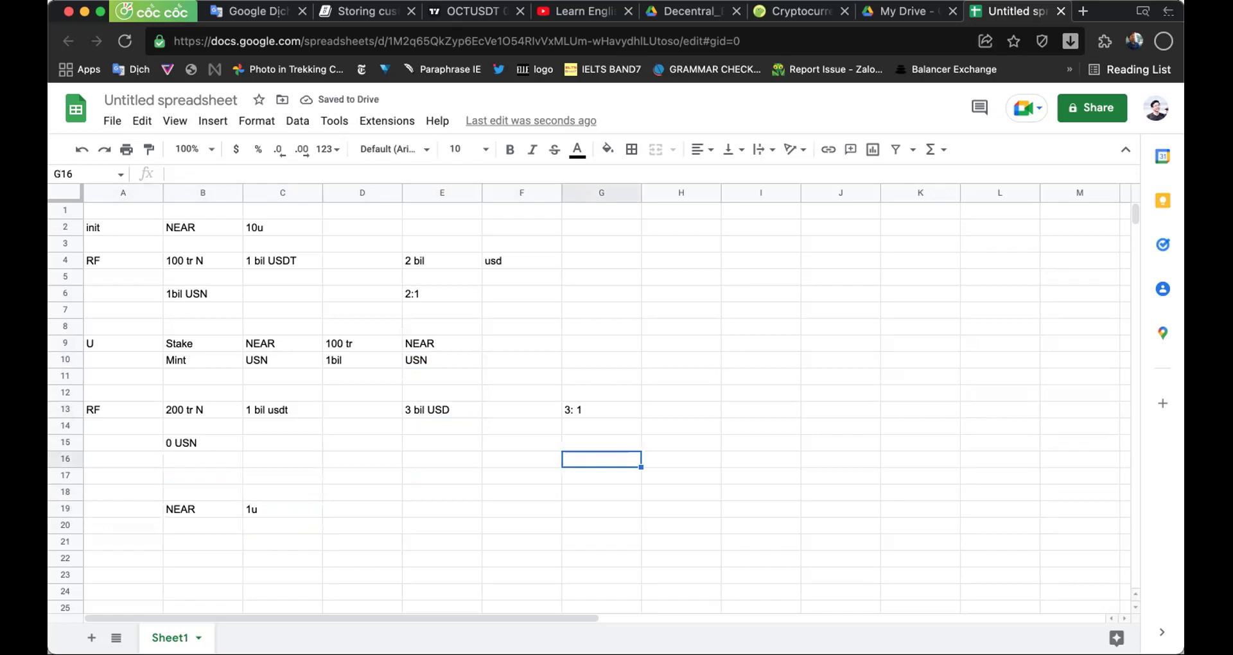
# - Enter the label "Sell NEAR" in cell B17, above the 1u price row
pyautogui.press('Left')
pyautogui.press('Left')
pyautogui.press('Left')
pyautogui.press('Left')
pyautogui.press('Left')
pyautogui.press('Down')
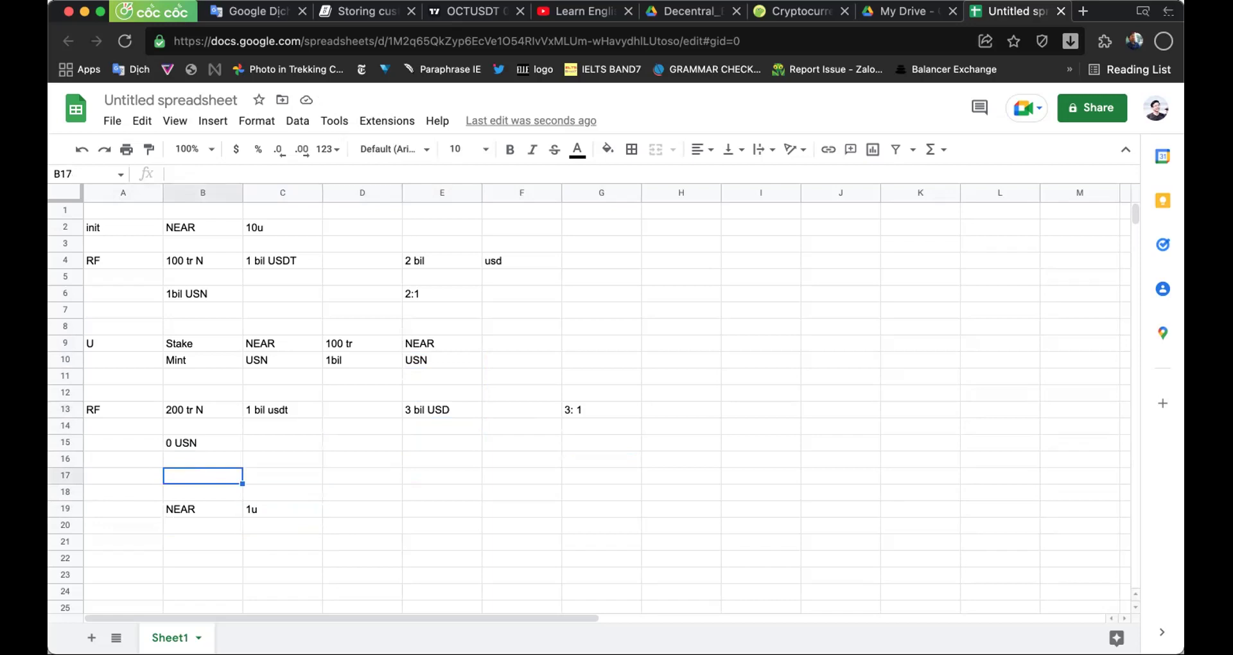
pyautogui.write('Sell NEAR')
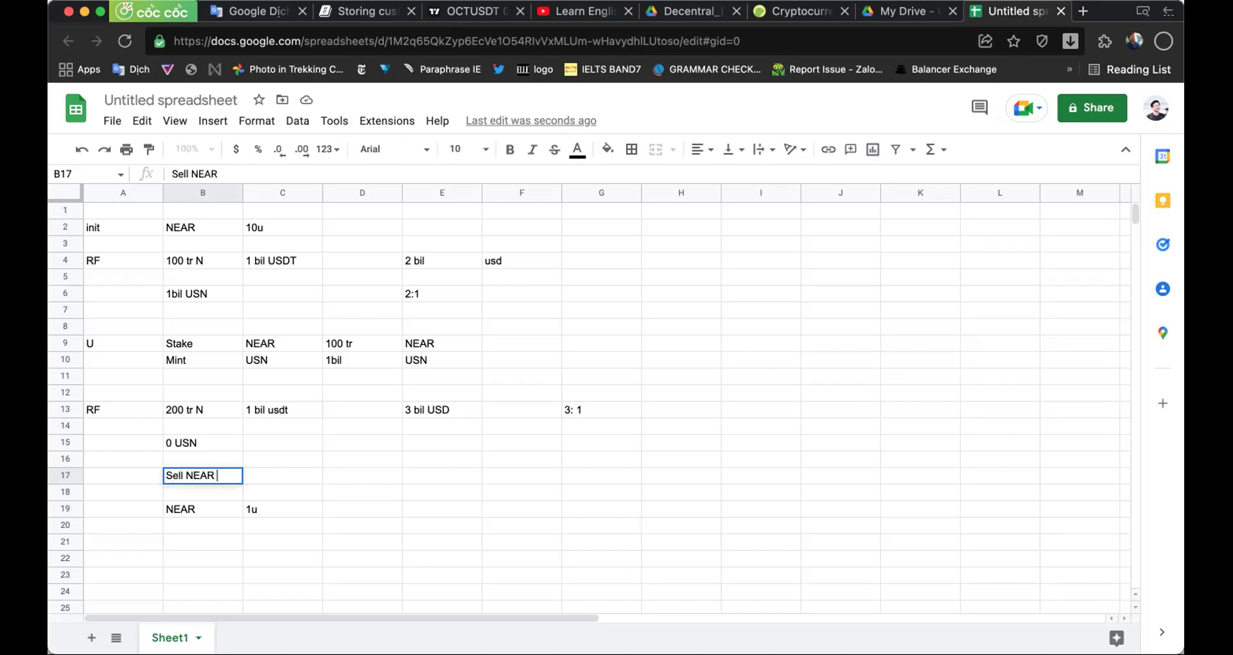
pyautogui.doubleClick(440, 254)
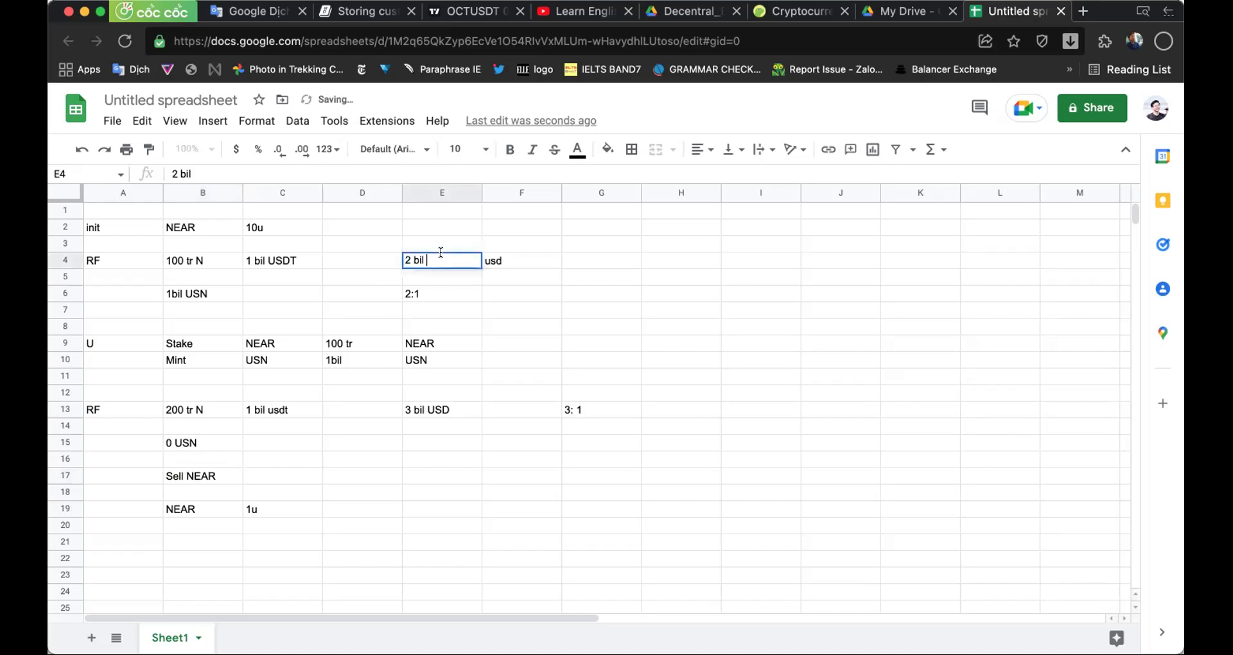
pyautogui.click(259, 475)
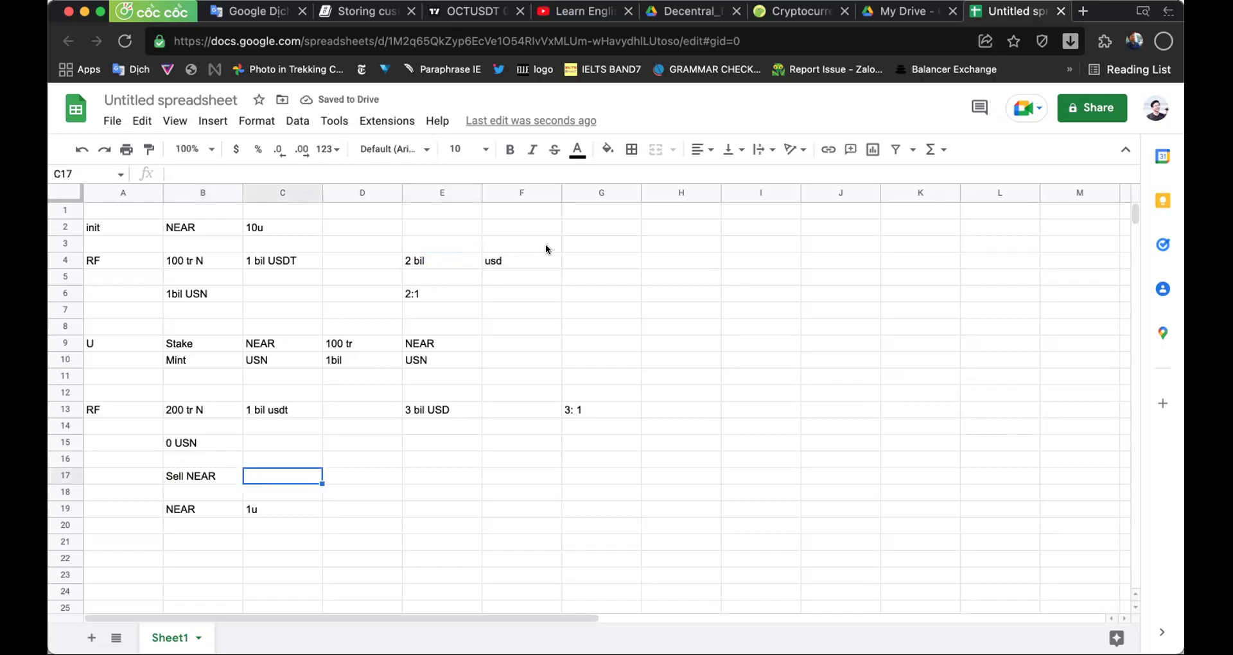
# - Enter the ratio "1:1" in cell G2, on the init row
pyautogui.click(583, 232)
pyautogui.write('1')
pyautogui.press('Tab')
pyautogui.press('Return')
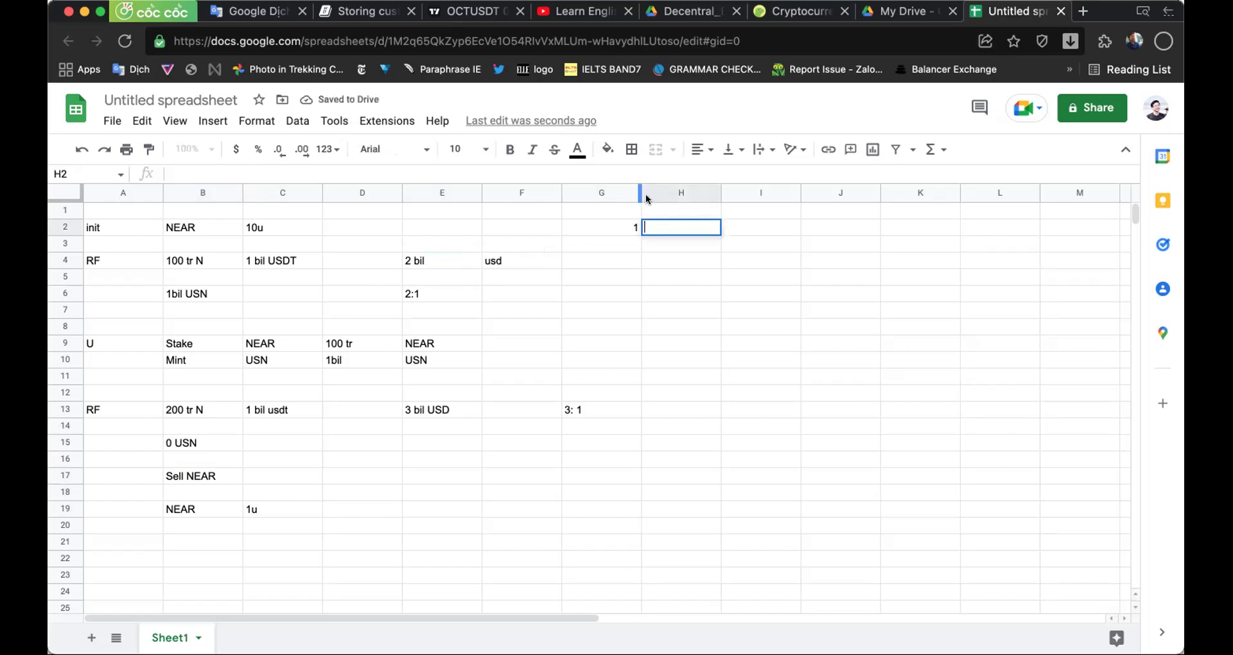
pyautogui.click(618, 221)
pyautogui.press('BackSpace')
pyautogui.write('1:1')
pyautogui.press('Return')
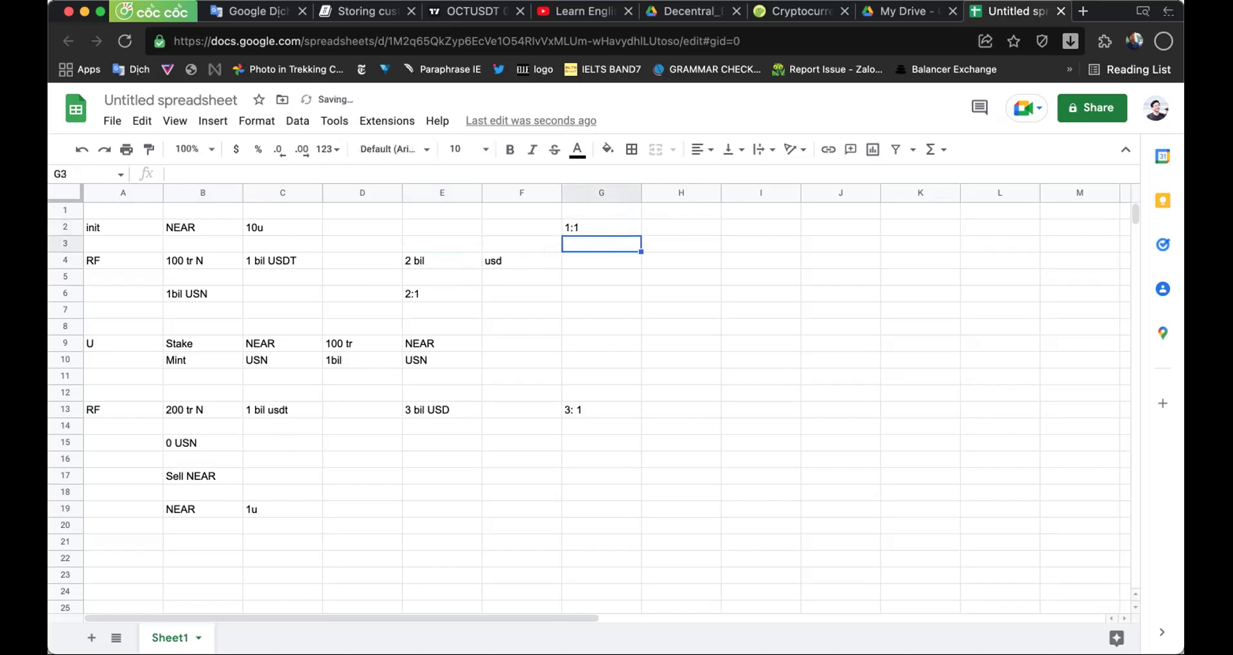
# - Enter the amount "150 tr NEAR" in cell D17, on the Sell NEAR row
pyautogui.click(356, 472)
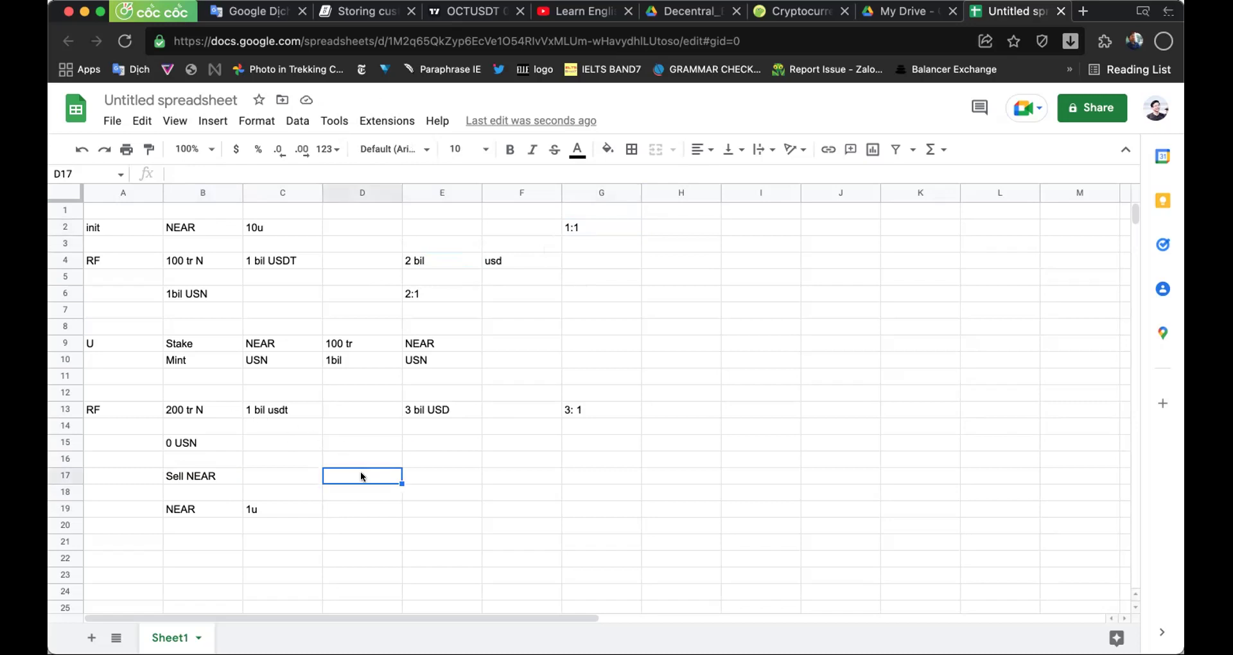
pyautogui.write('150')
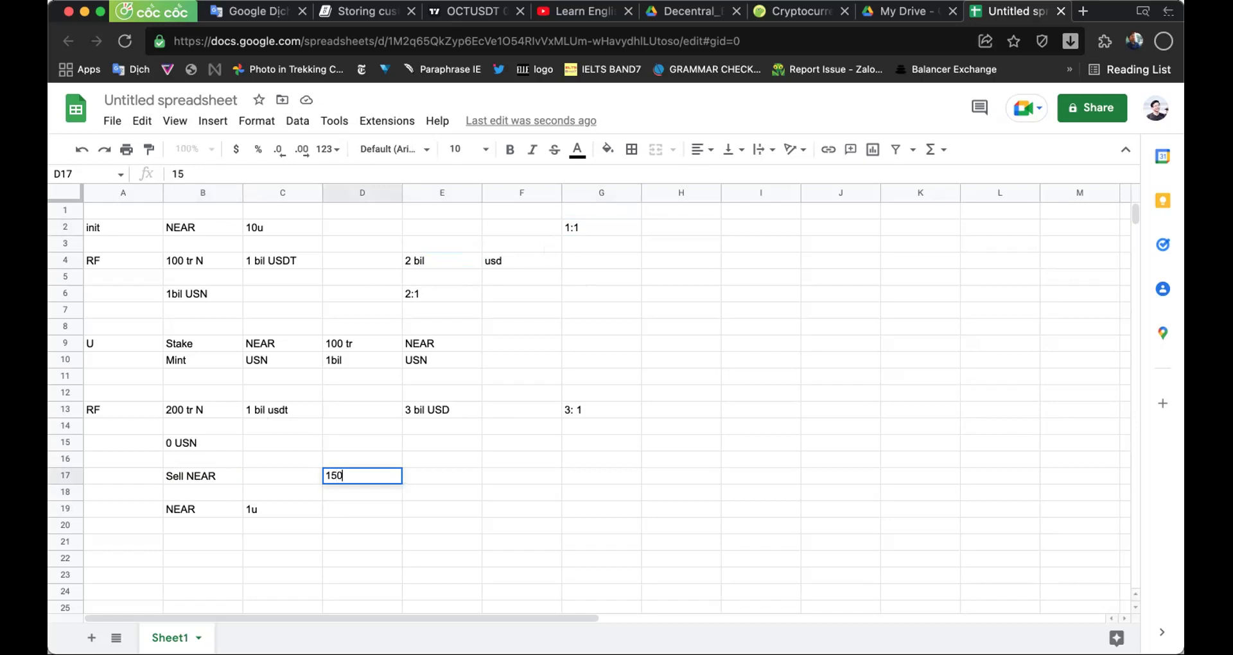
pyautogui.write(' tr NEAR')
pyautogui.press('Tab')
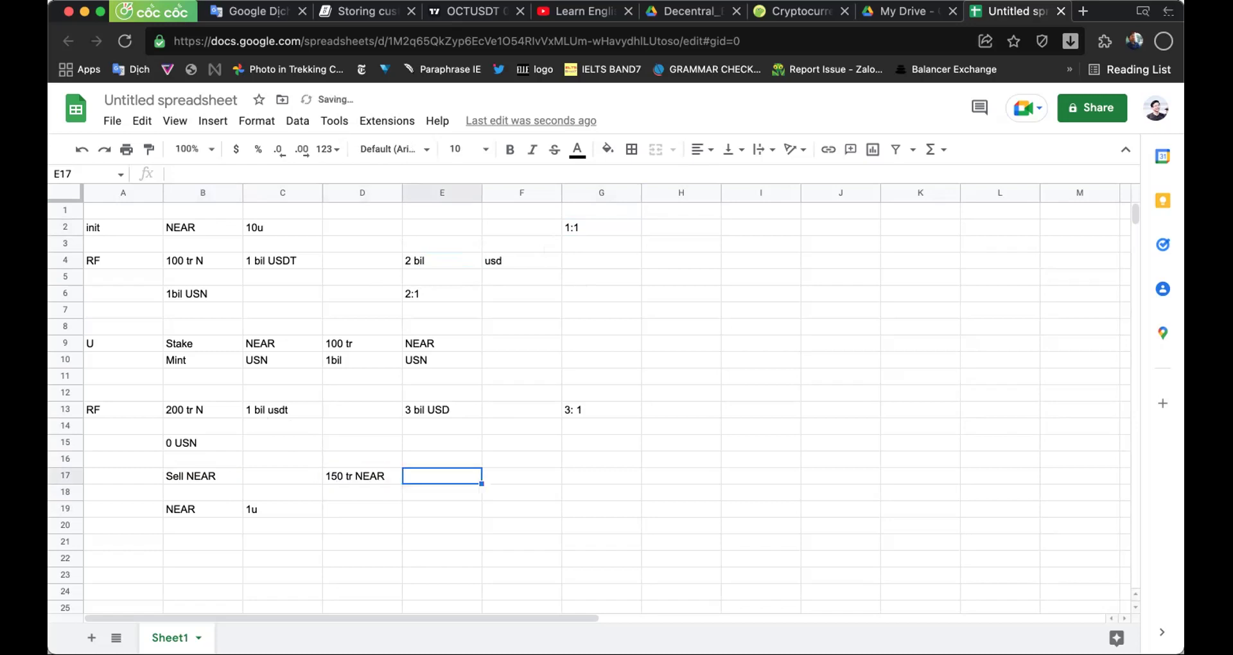
# - Enter the sale proceeds "1,5 bil USDT" in cell F17, on the Sell NEAR row
pyautogui.click(521, 476)
pyautogui.write('1,5 bil')
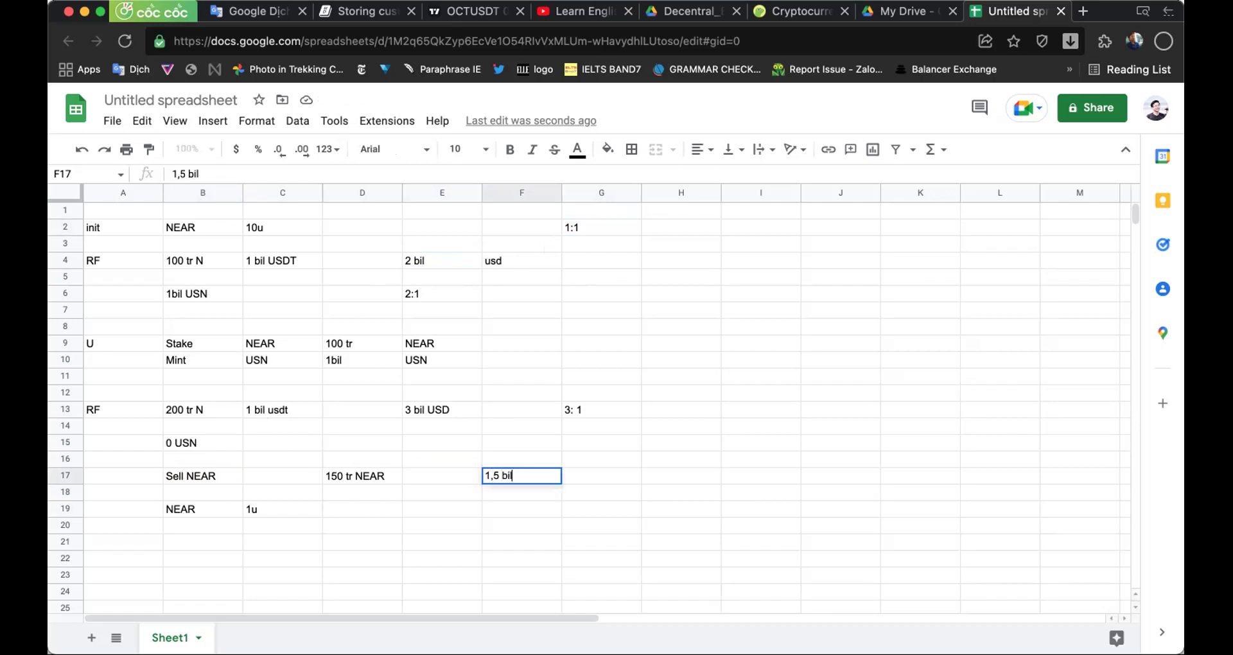
pyautogui.press('Tab')
pyautogui.hotkey('shift', 'Tab')
pyautogui.press('Return')
pyautogui.write('USDT')
pyautogui.press('Return')
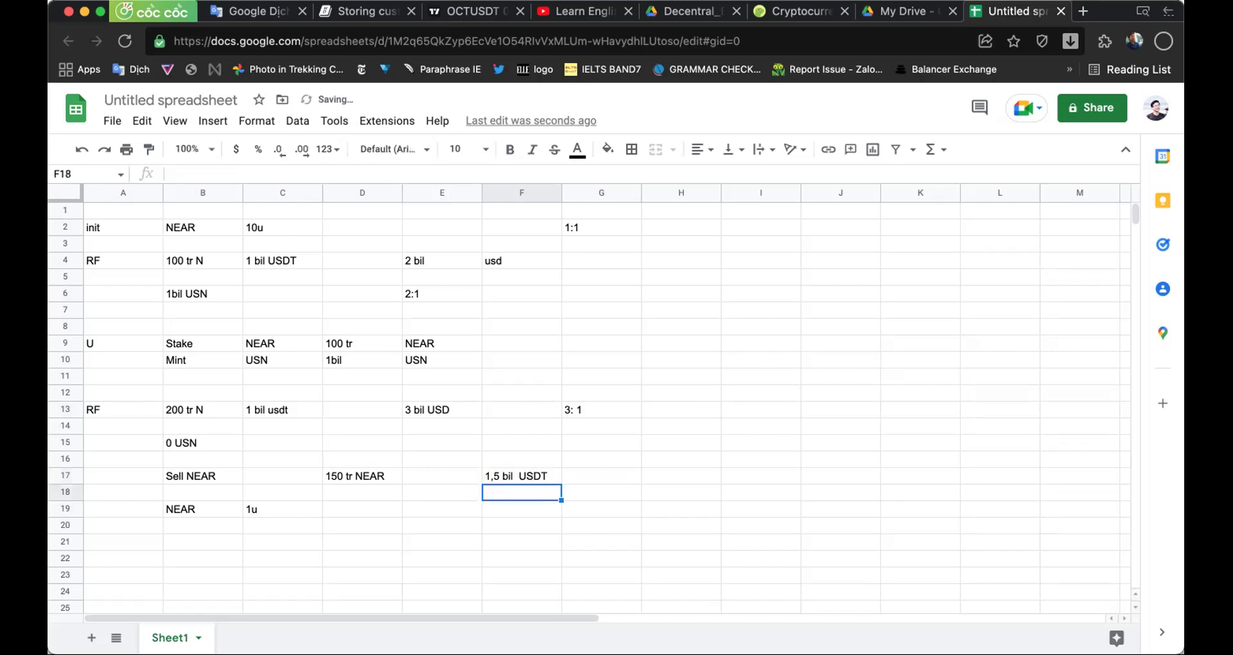
pyautogui.click(521, 476)
pyautogui.click(521, 493)
pyautogui.click(443, 509)
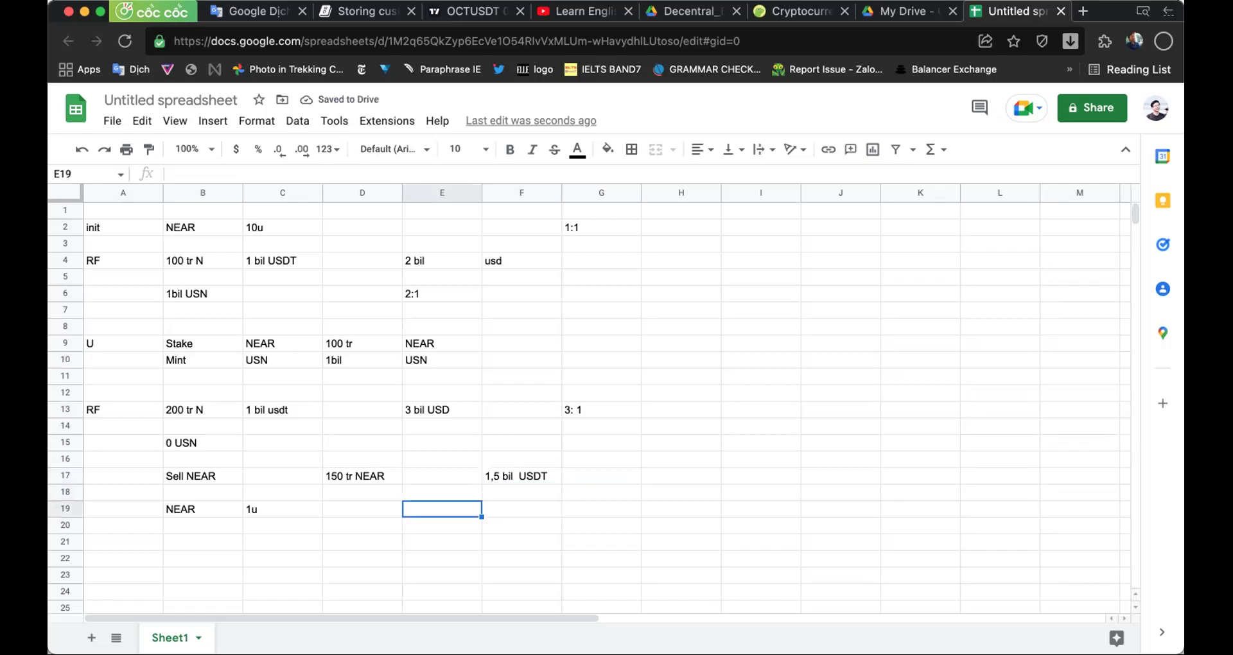
pyautogui.click(282, 509)
pyautogui.click(283, 493)
pyautogui.click(203, 492)
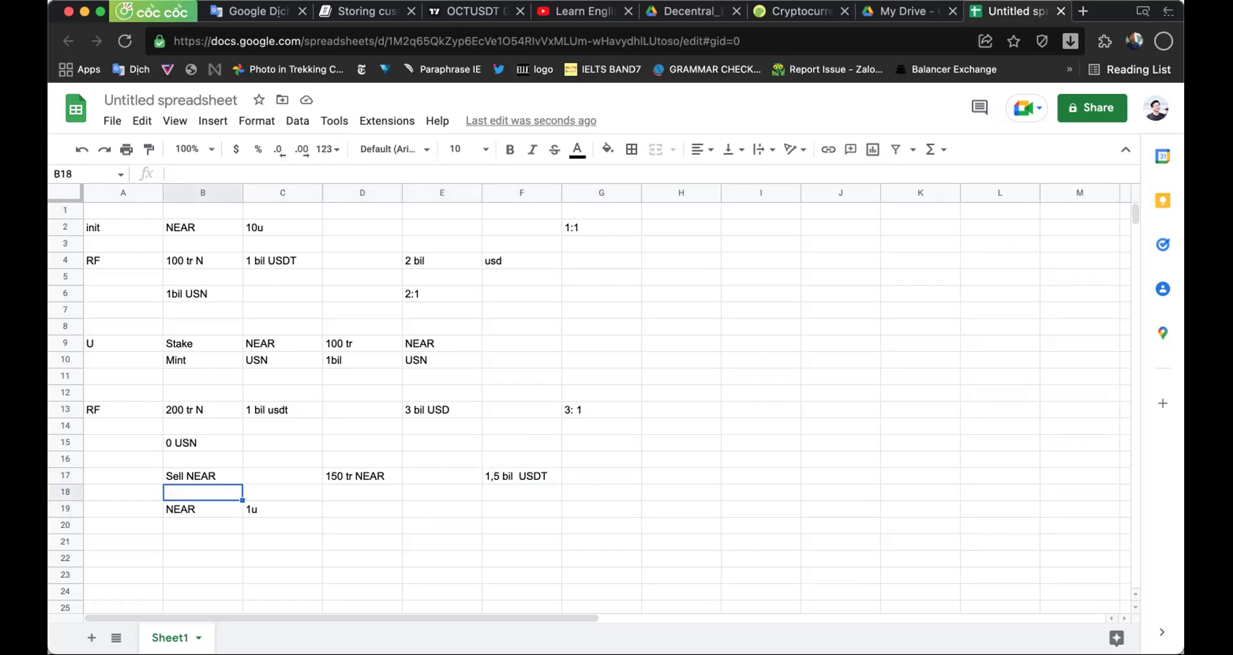
pyautogui.click(67, 506)
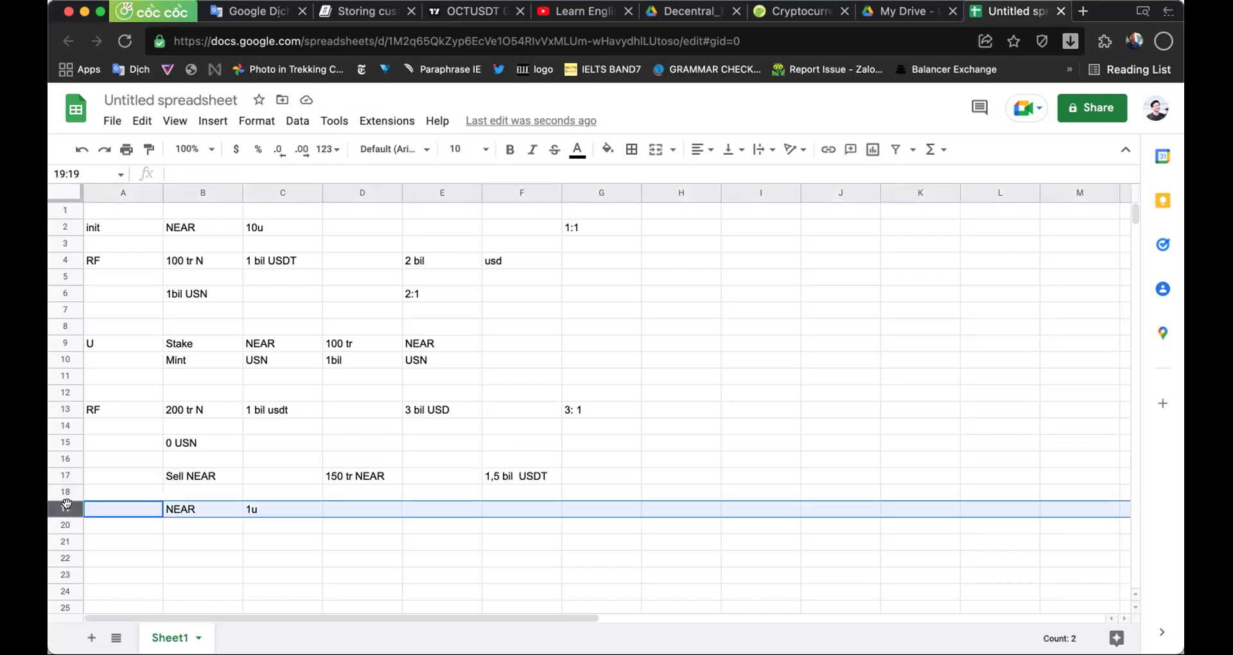
# - Enter the label "Buy USN" in cell B18, directly below Sell NEAR
pyautogui.click(170, 489)
pyautogui.write('U')
pyautogui.press('BackSpace')
pyautogui.write('Buy')
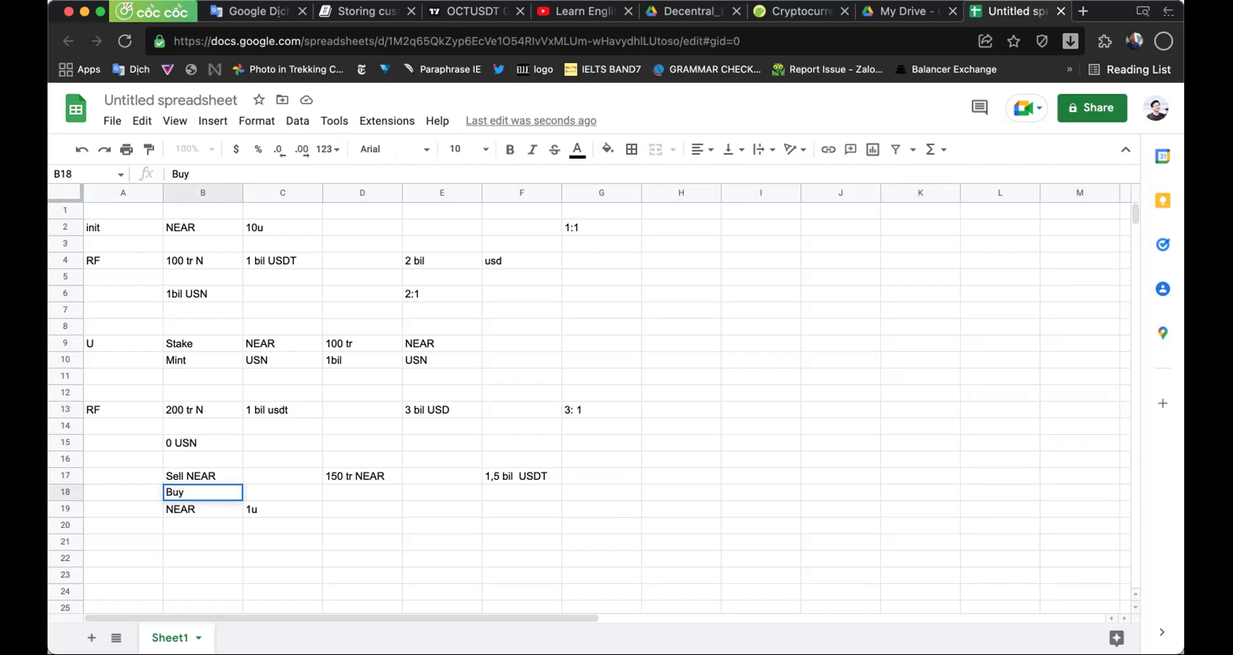
pyautogui.write('S')
pyautogui.press('BackSpace')
pyautogui.write('SEL')
pyautogui.write('USS')
pyautogui.press('Return')
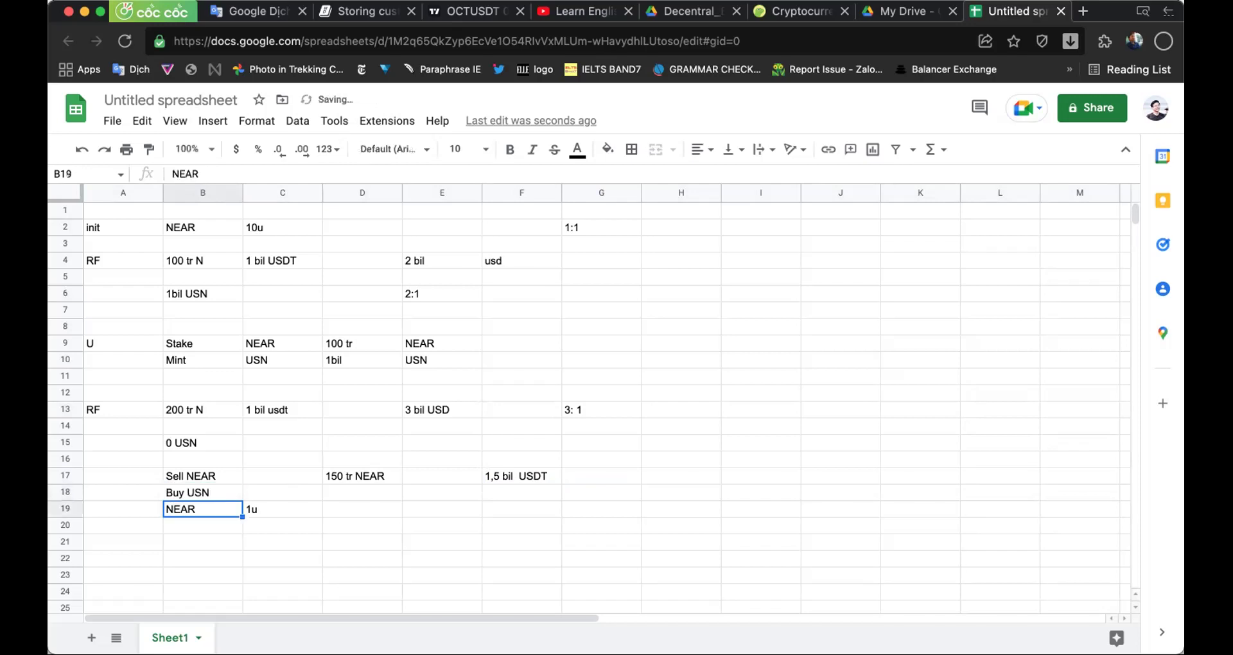
# - Insert one empty row above row 19, between Buy USN and the NEAR price row
pyautogui.click(64, 508)
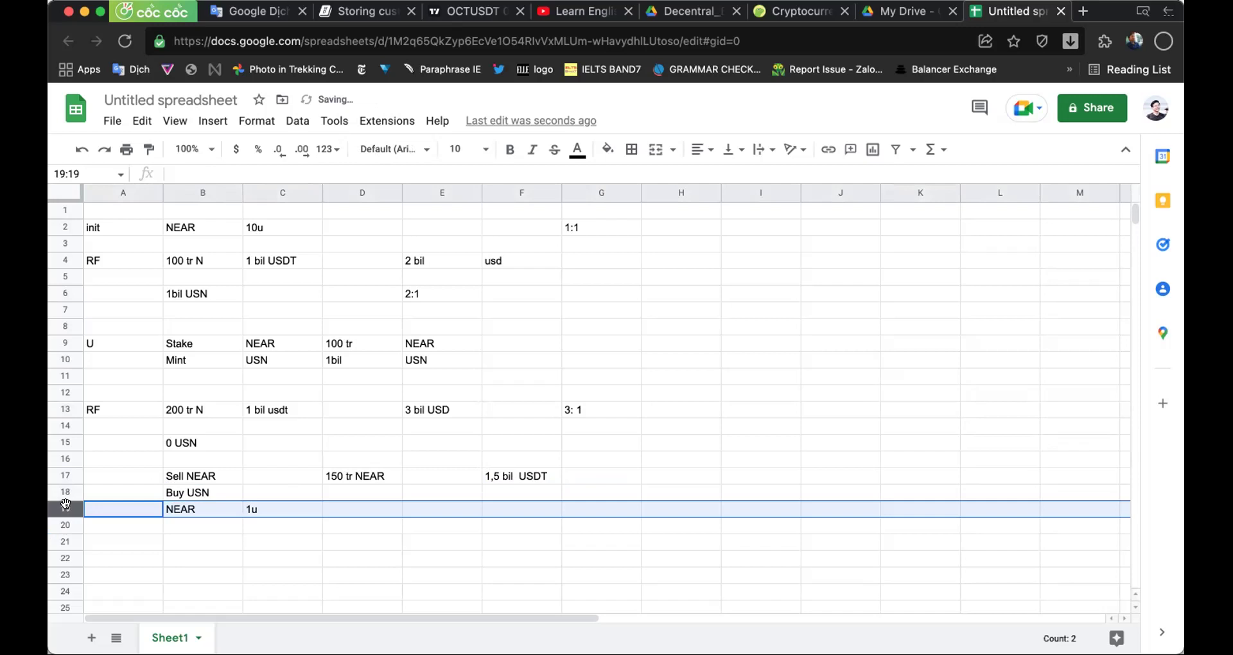
pyautogui.rightClick(64, 508)
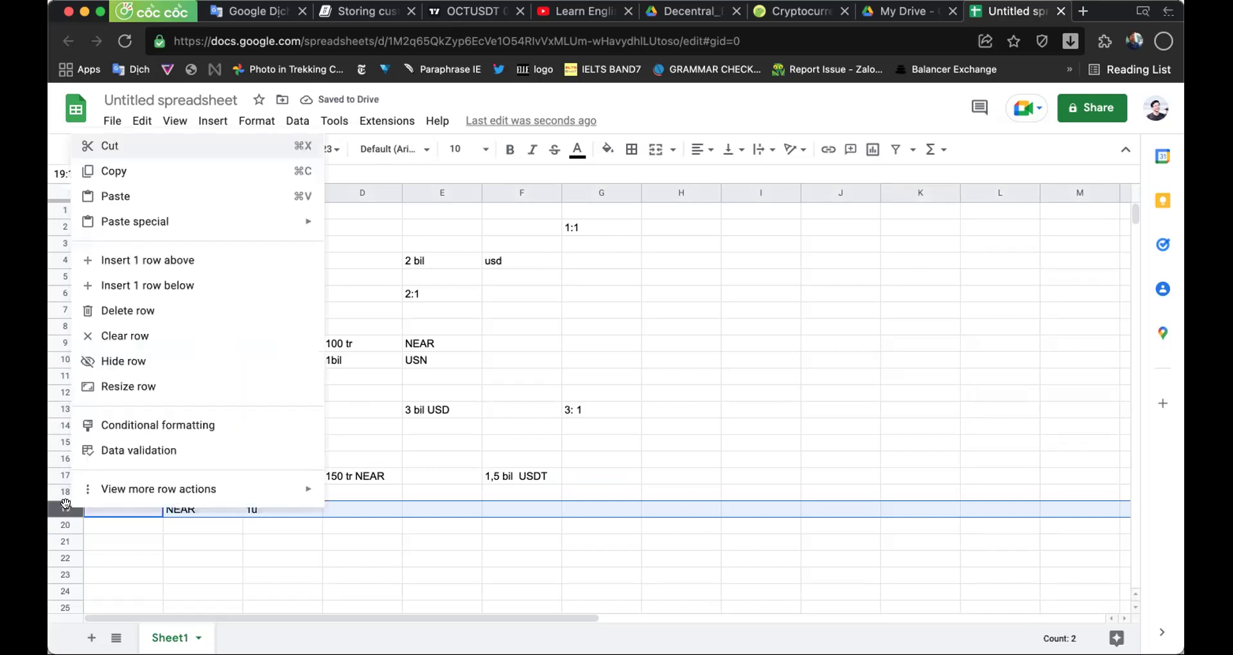
pyautogui.click(160, 264)
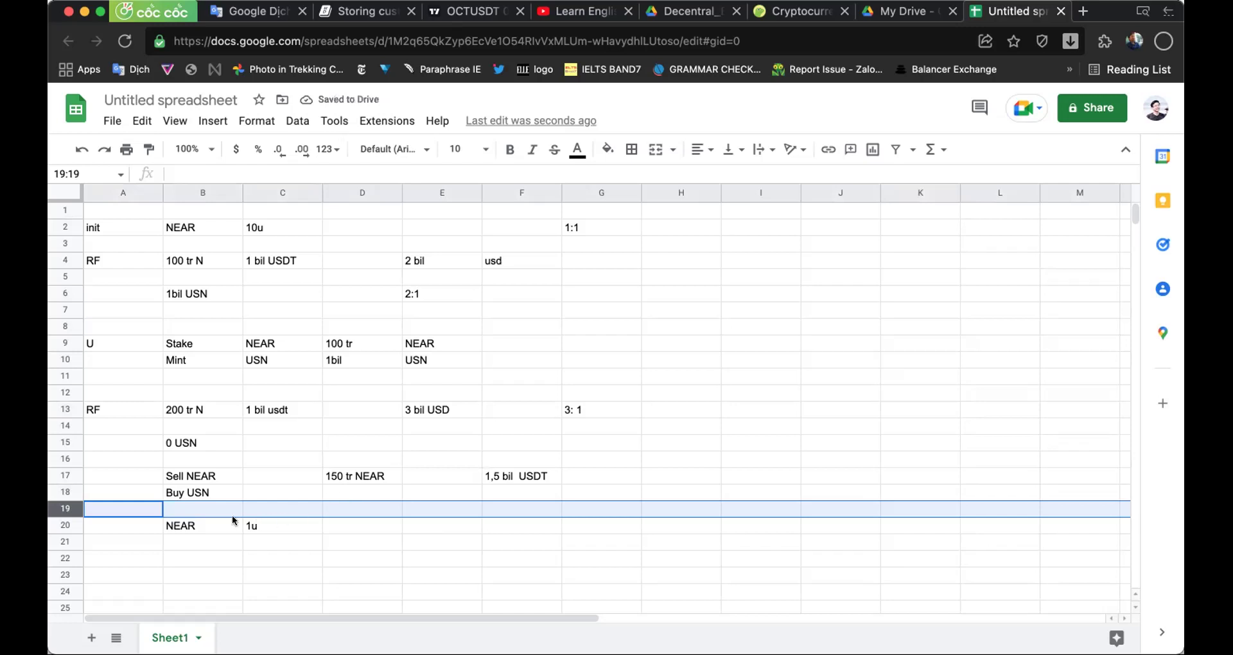
pyautogui.click(189, 510)
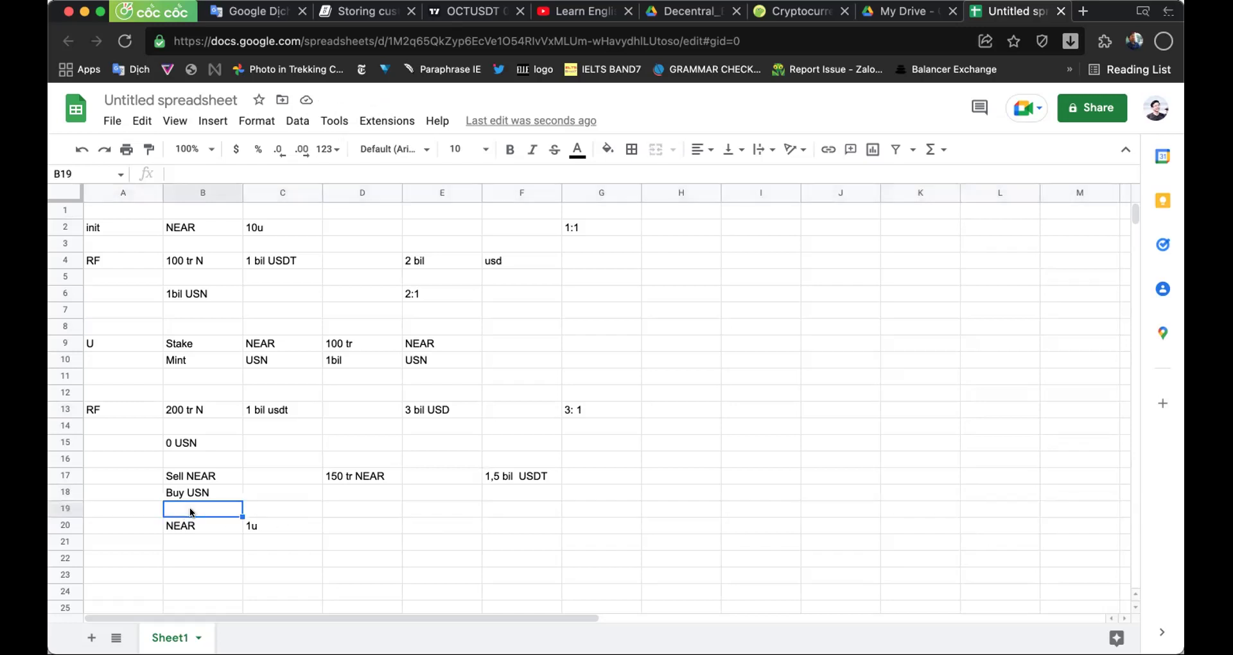
pyautogui.click(214, 486)
pyautogui.click(215, 472)
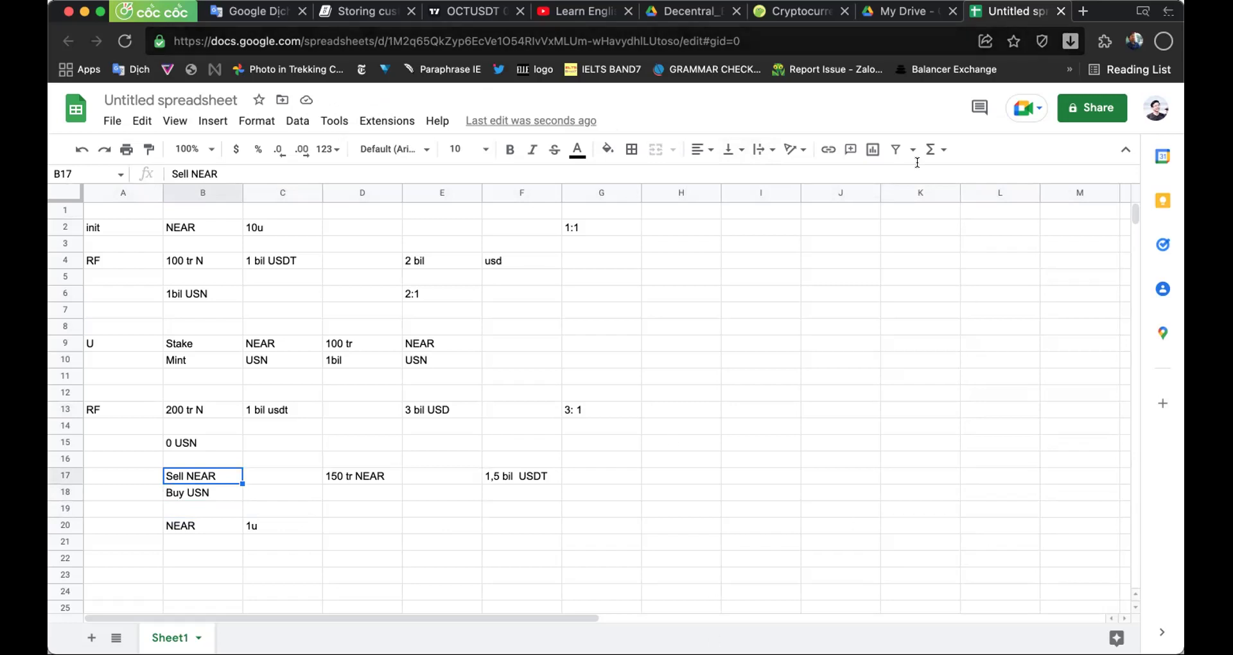
pyautogui.click(350, 462)
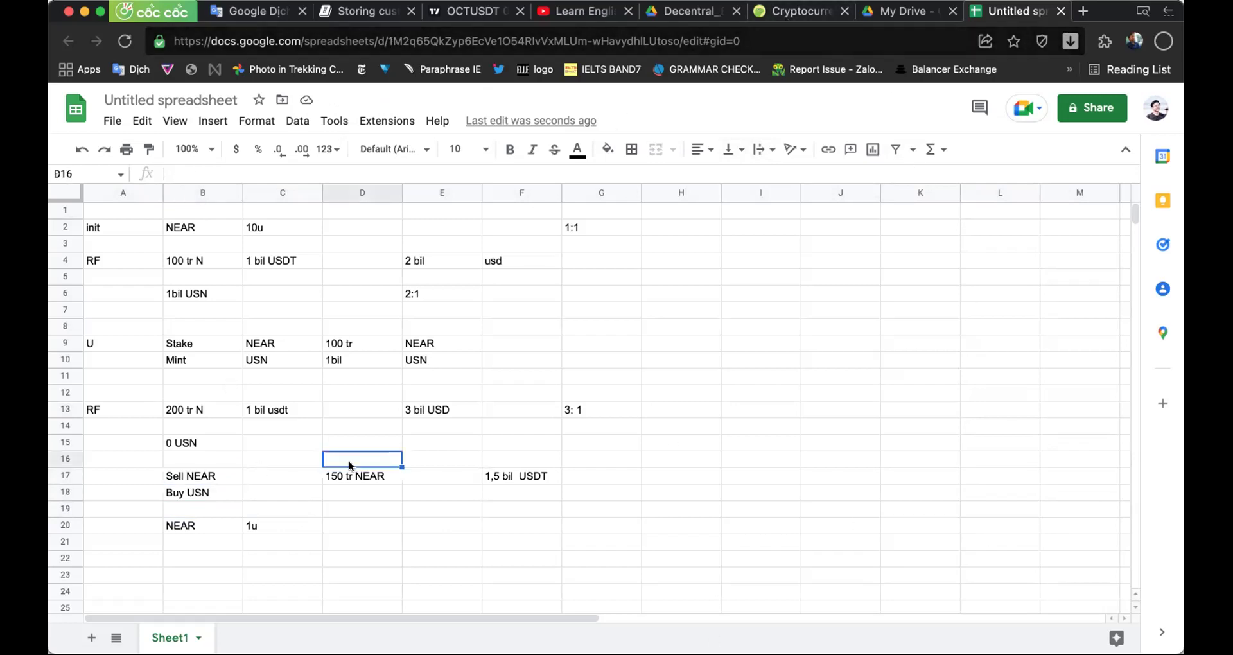
pyautogui.click(351, 478)
pyautogui.click(192, 479)
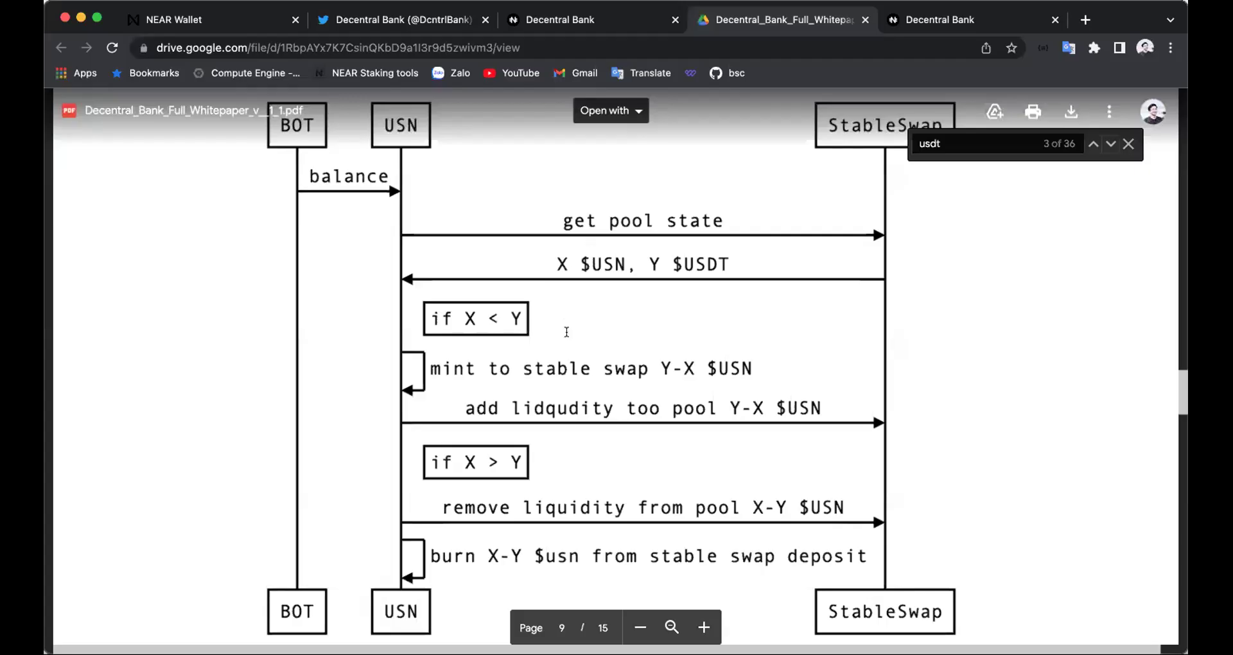
# - Review the StableSwap and Treasury Management sections of the Decentral Bank whitepaper PDF
pyautogui.scroll(10, 567, 331)
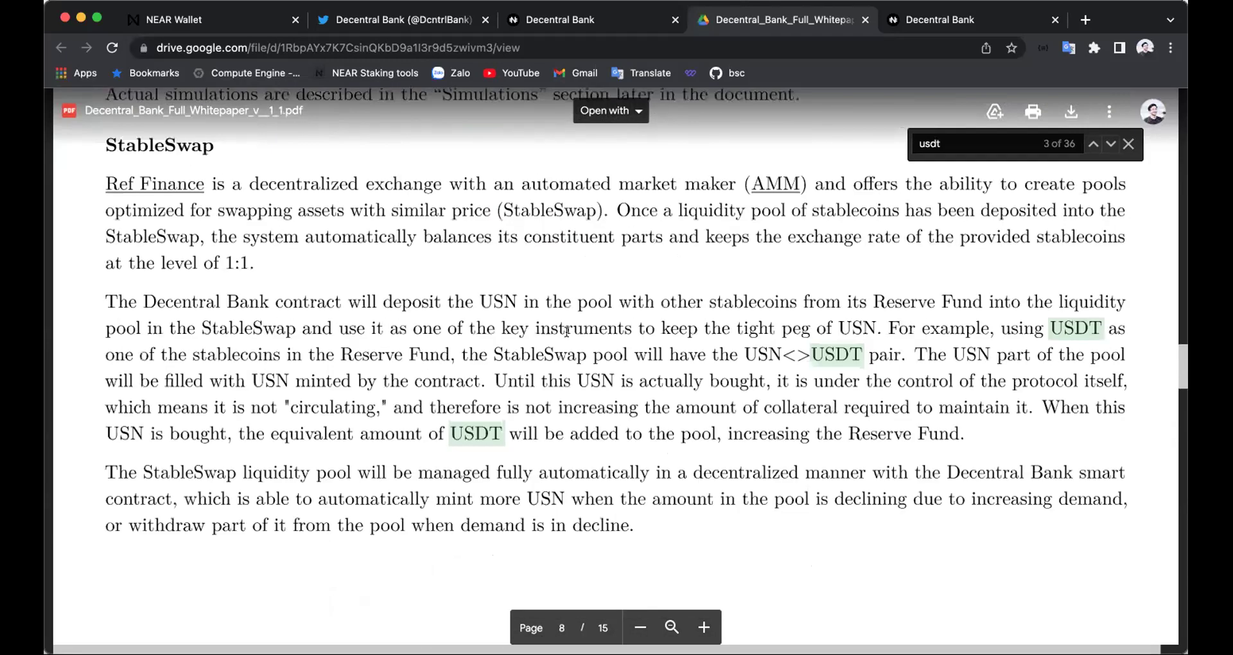
pyautogui.scroll(-10, 567, 331)
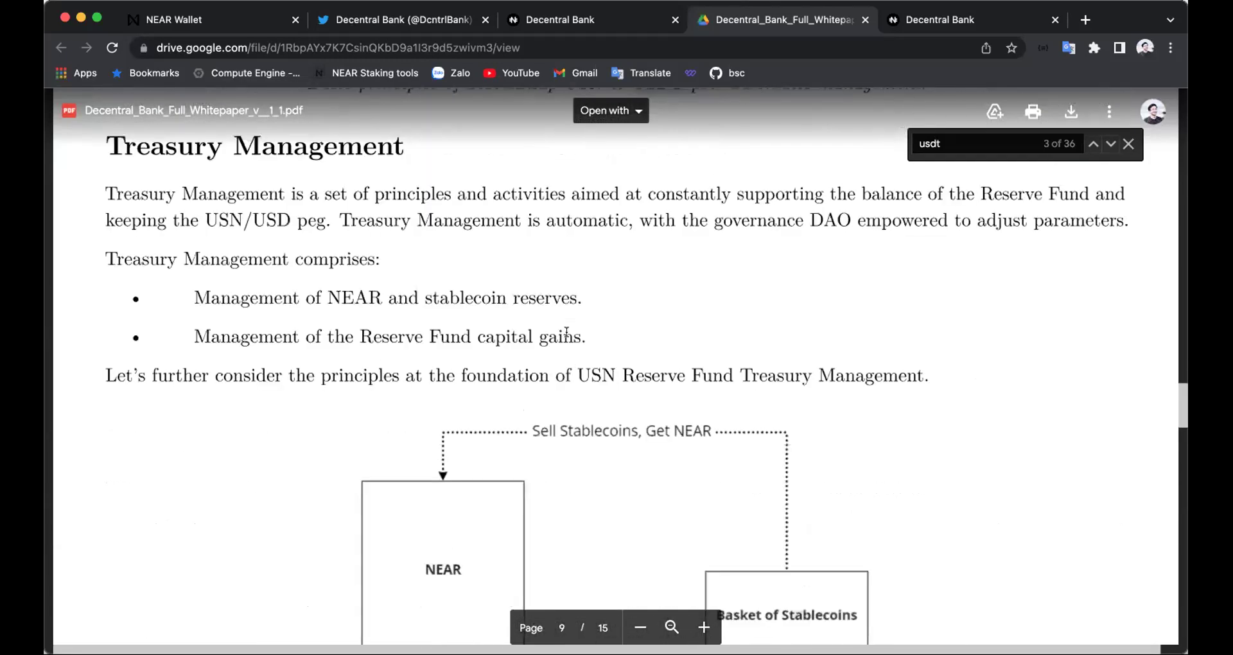
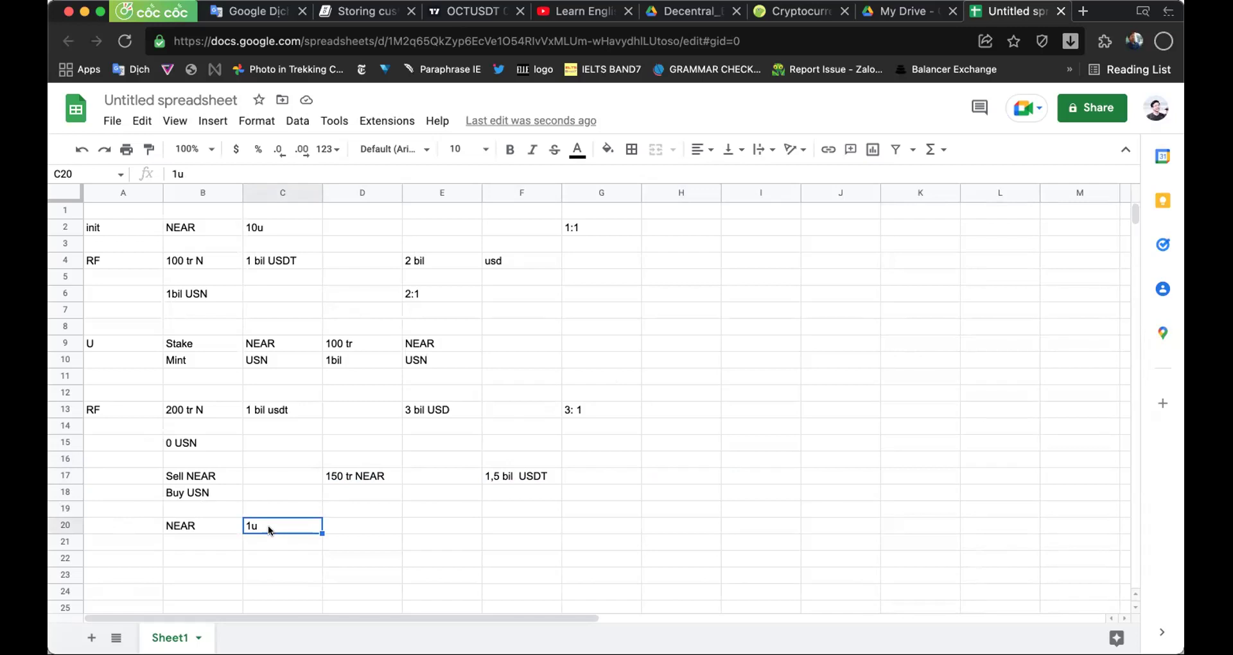
pyautogui.click(948, 472)
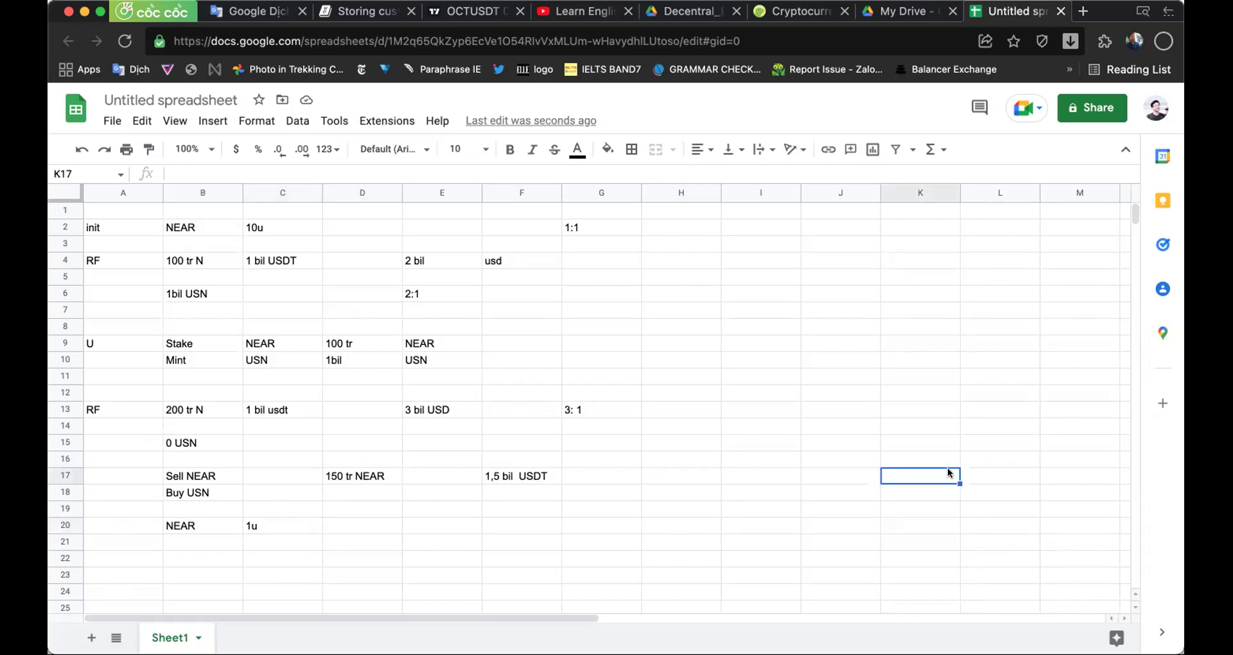
pyautogui.write('11')
pyautogui.press('BackSpace')
pyautogui.press('Tab')
pyautogui.write('1')
pyautogui.press('BackSpace')
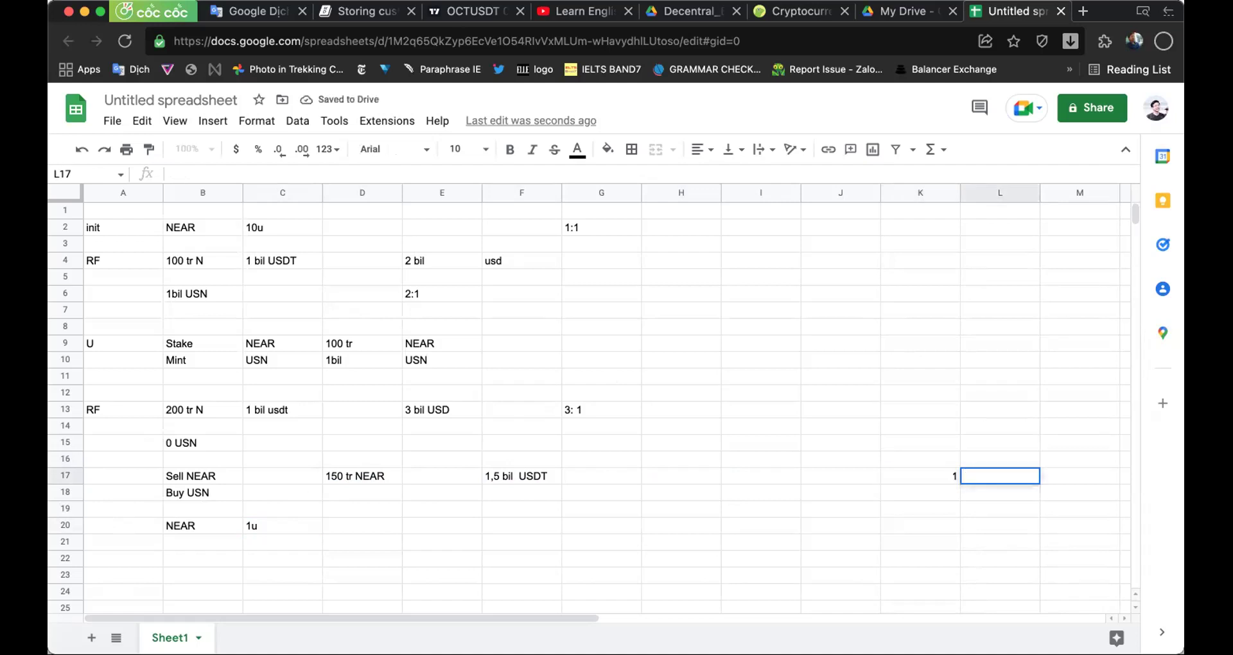
pyautogui.press('Left')
pyautogui.press('BackSpace')
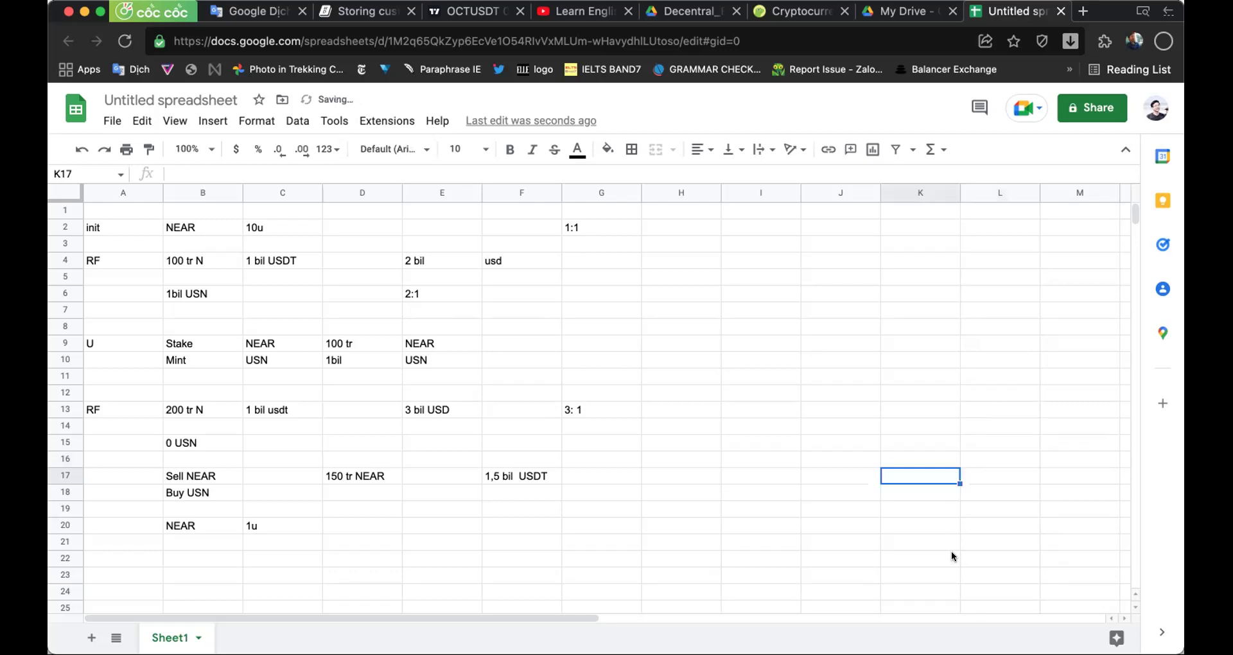
# - Examine the NEAR amount and USDT proceeds in the Sell NEAR row against the reserve fund figures in row 13
pyautogui.doubleClick(498, 475)
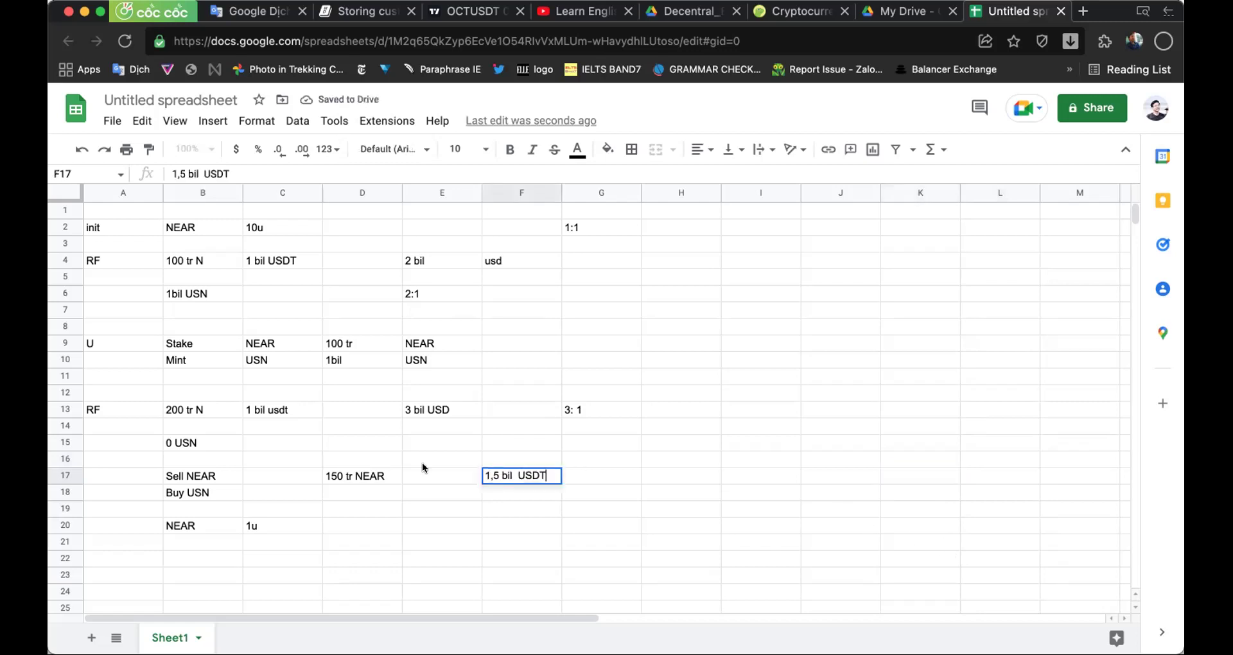
pyautogui.click(367, 473)
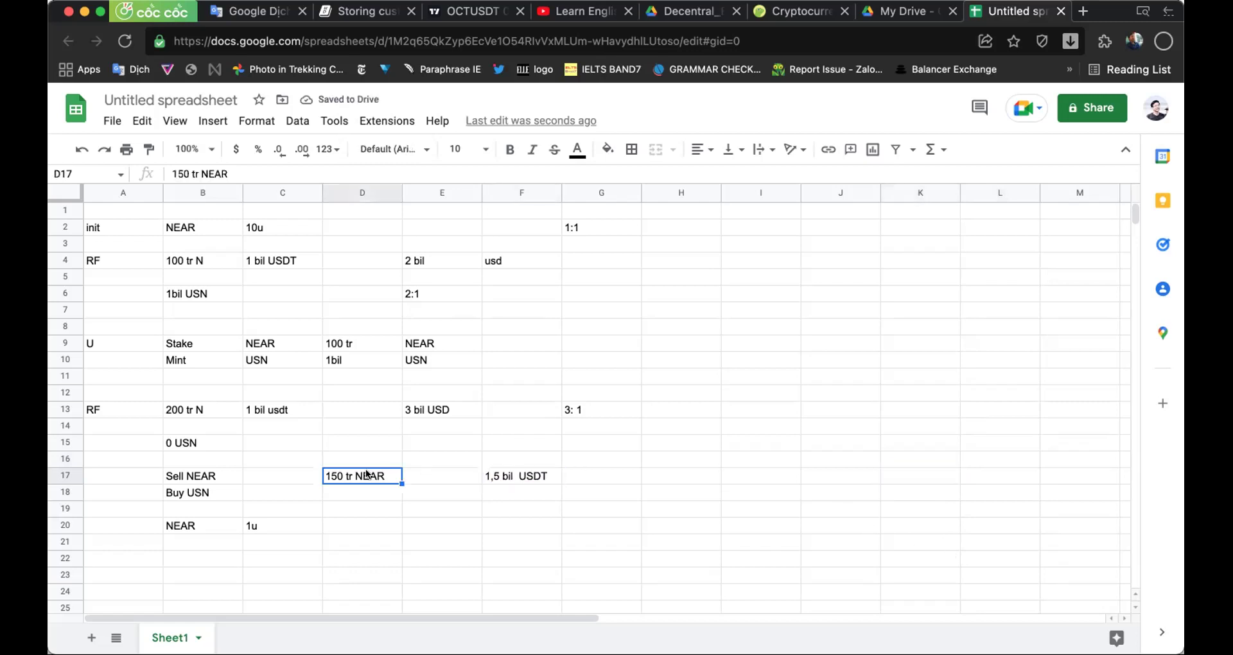
pyautogui.click(346, 525)
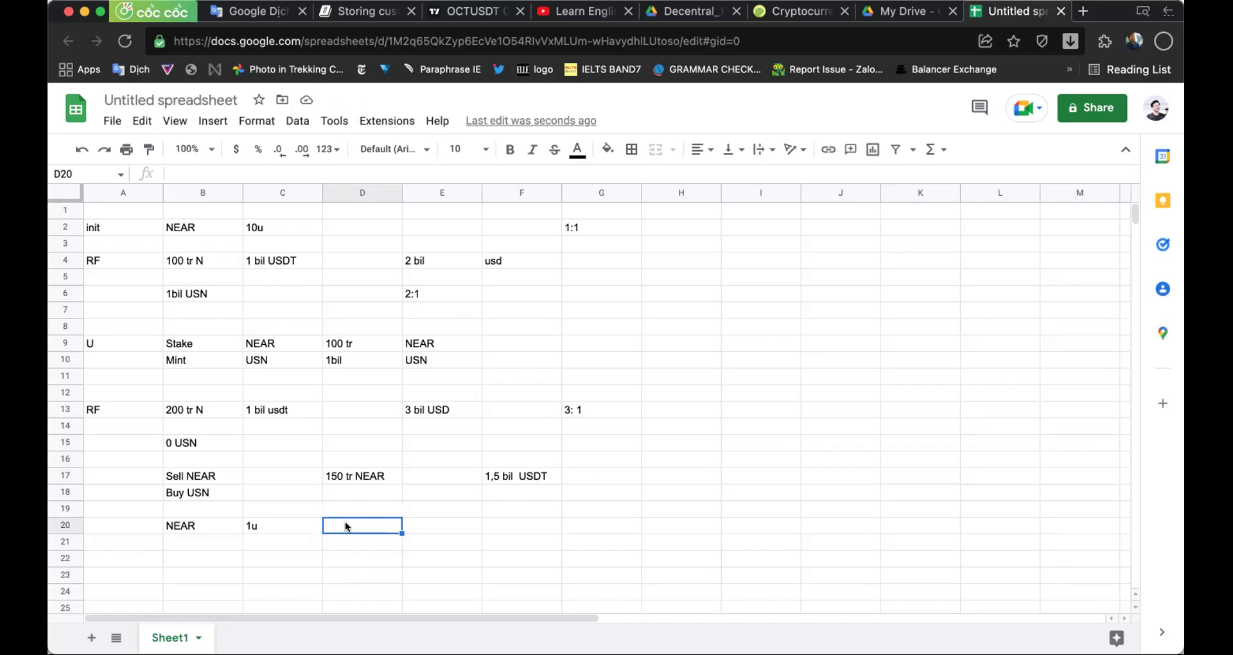
pyautogui.doubleClick(427, 410)
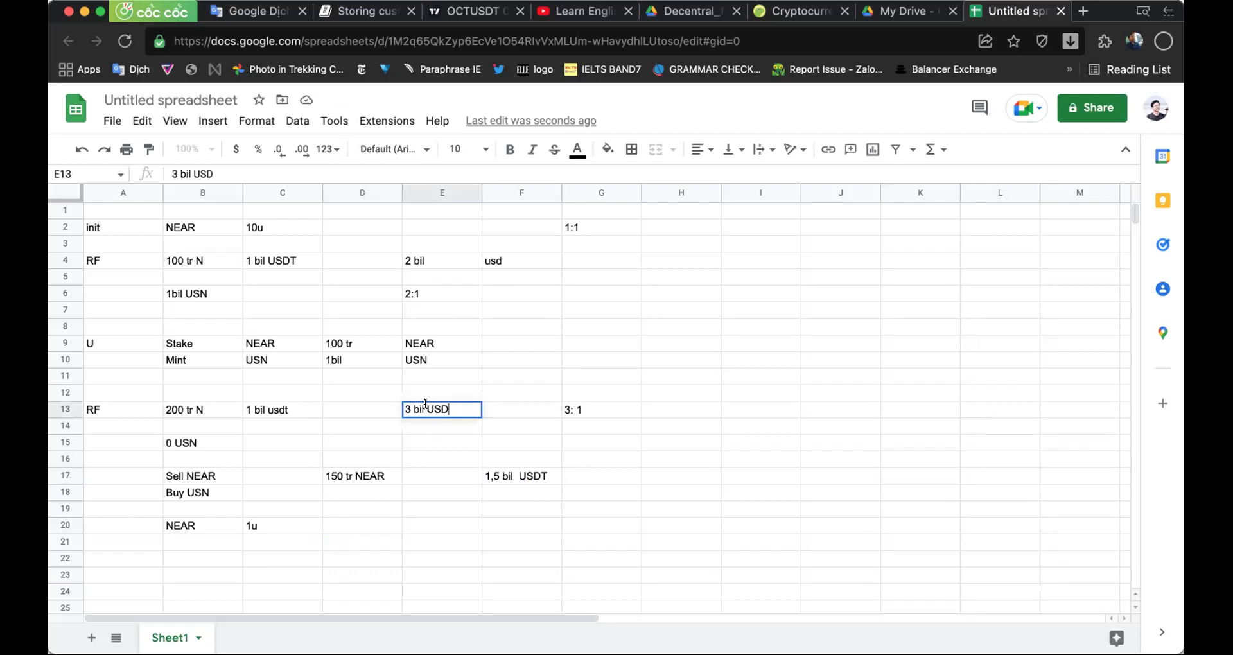
pyautogui.click(272, 408)
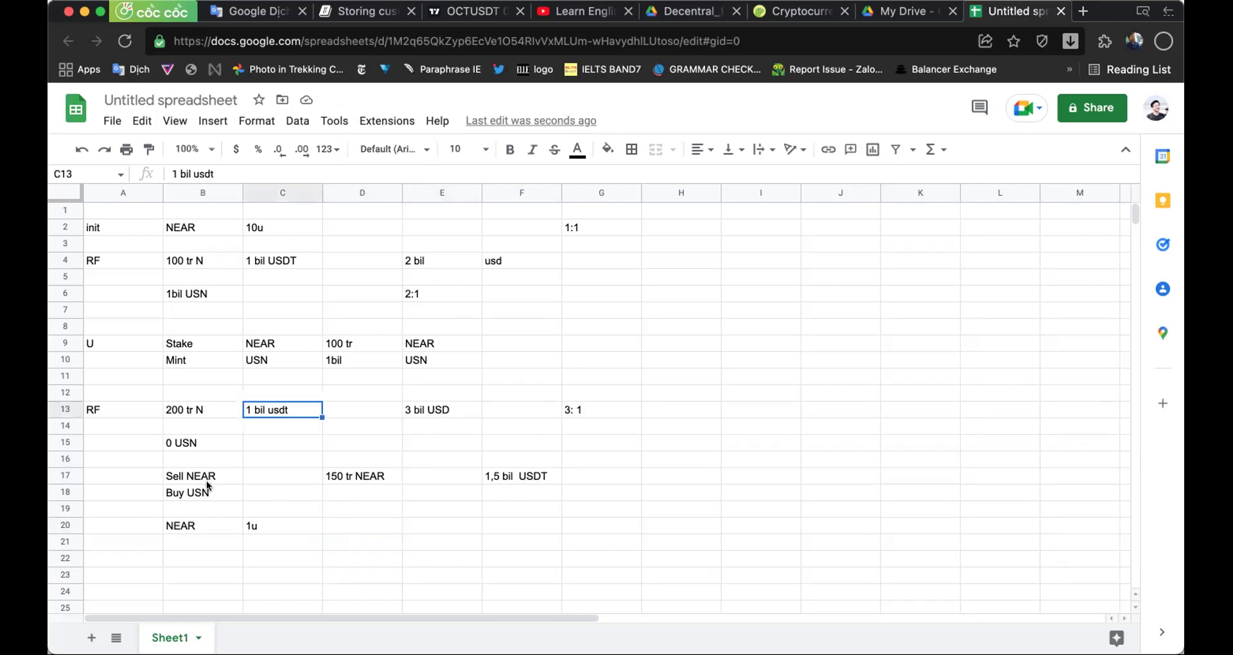
pyautogui.click(425, 413)
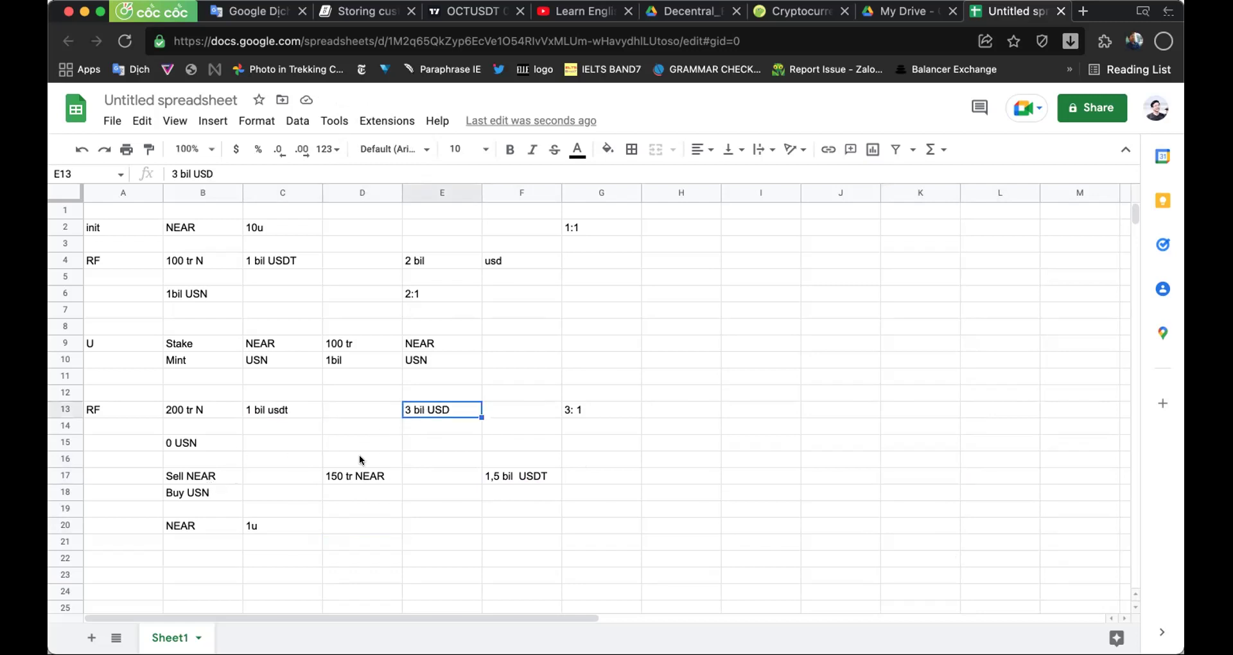
pyautogui.click(357, 475)
pyautogui.click(533, 475)
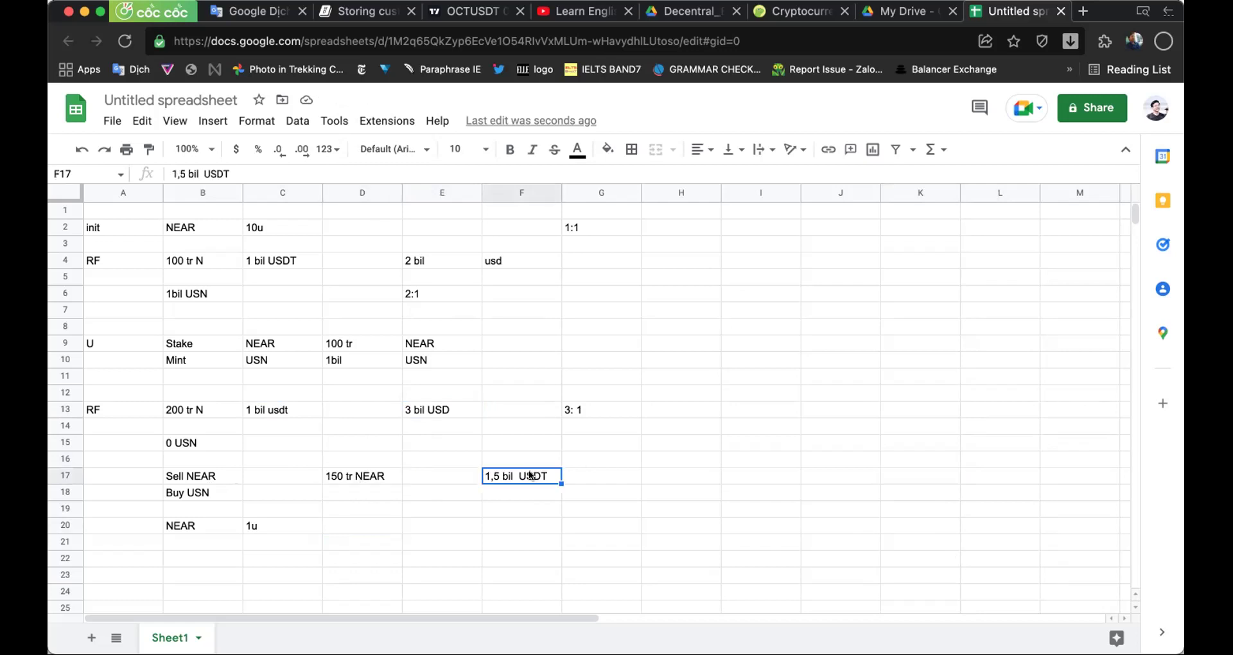
pyautogui.doubleClick(346, 473)
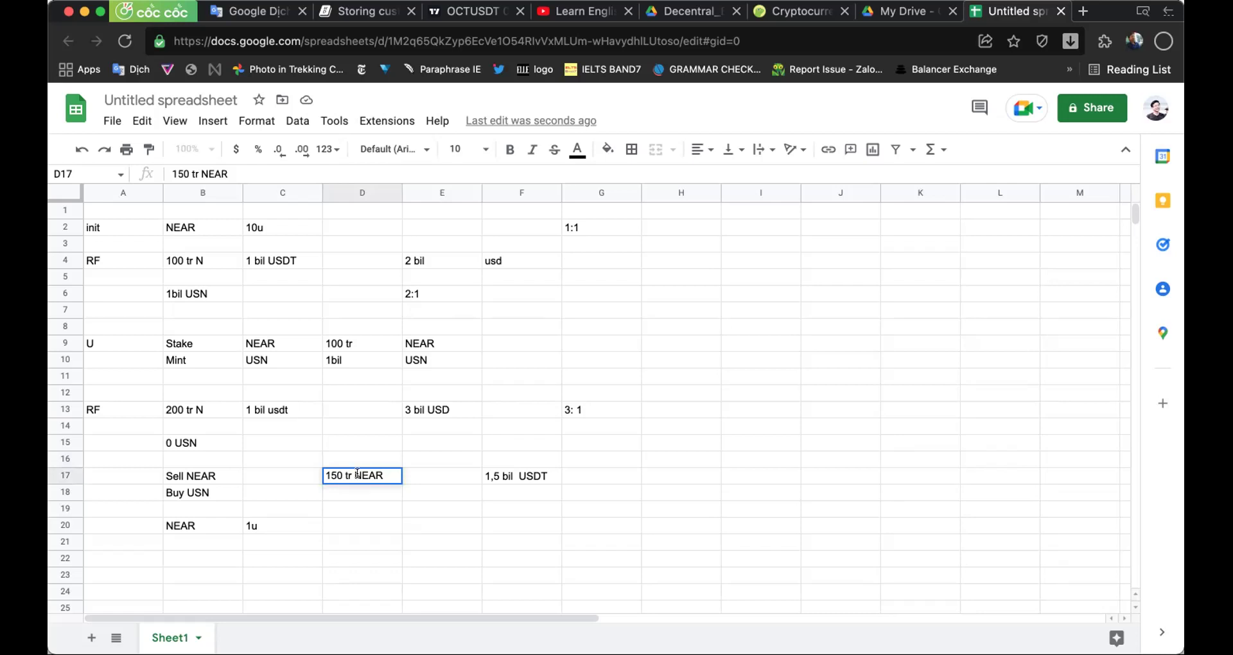
pyautogui.doubleClick(492, 468)
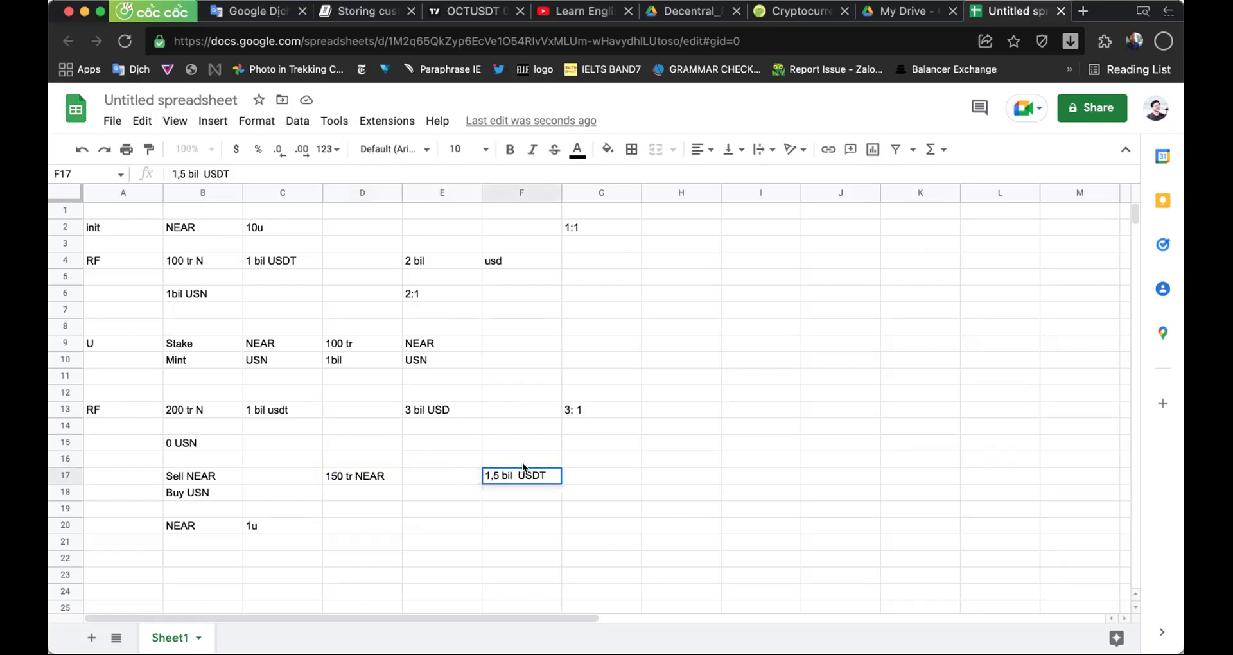
pyautogui.tripleClick(505, 468)
pyautogui.tripleClick(349, 474)
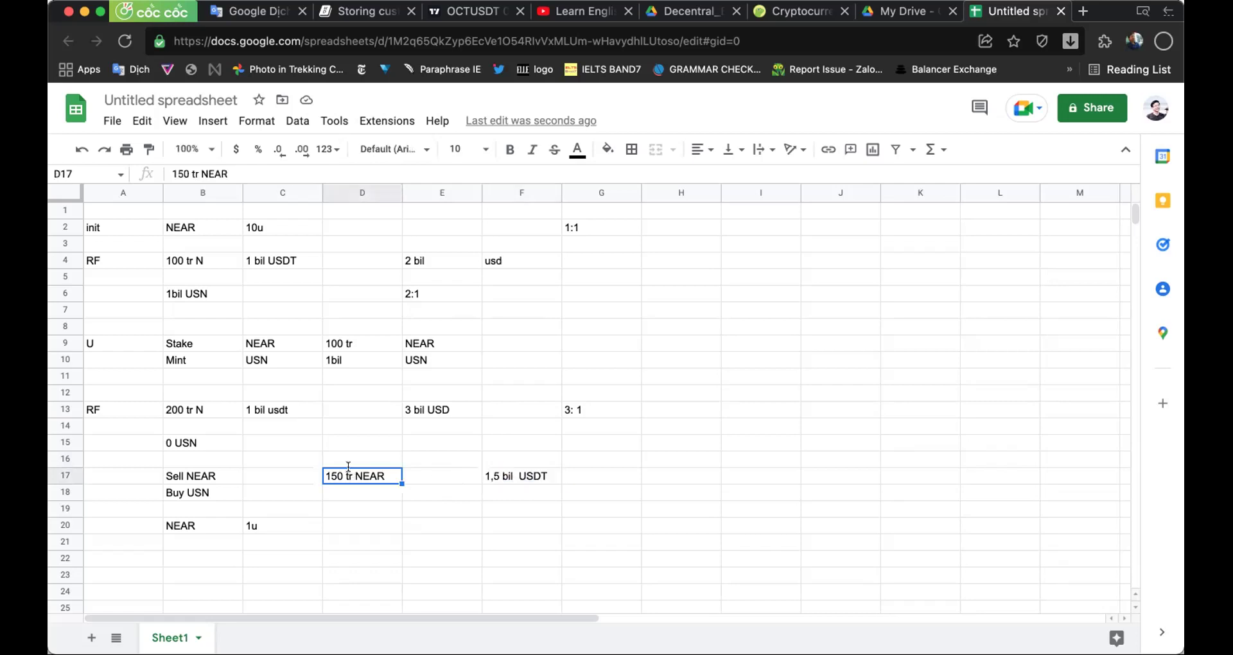
pyautogui.tripleClick(535, 475)
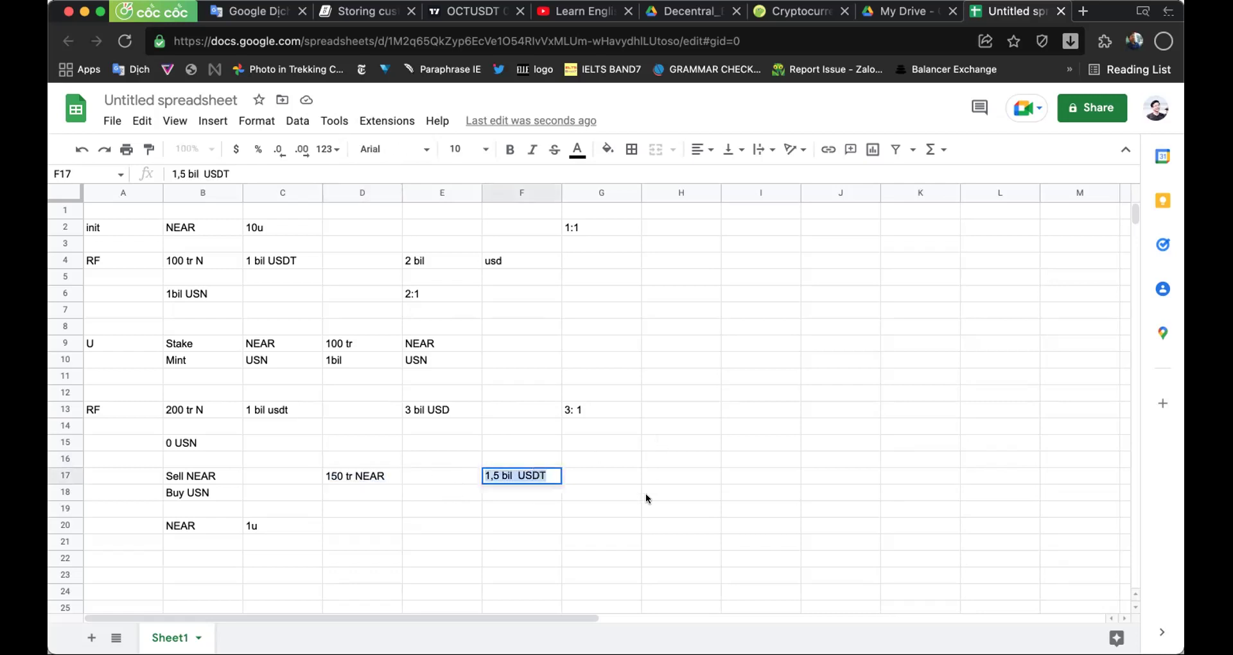
pyautogui.doubleClick(530, 475)
# - Enter the example amount "100u" in cell J6
pyautogui.click(824, 292)
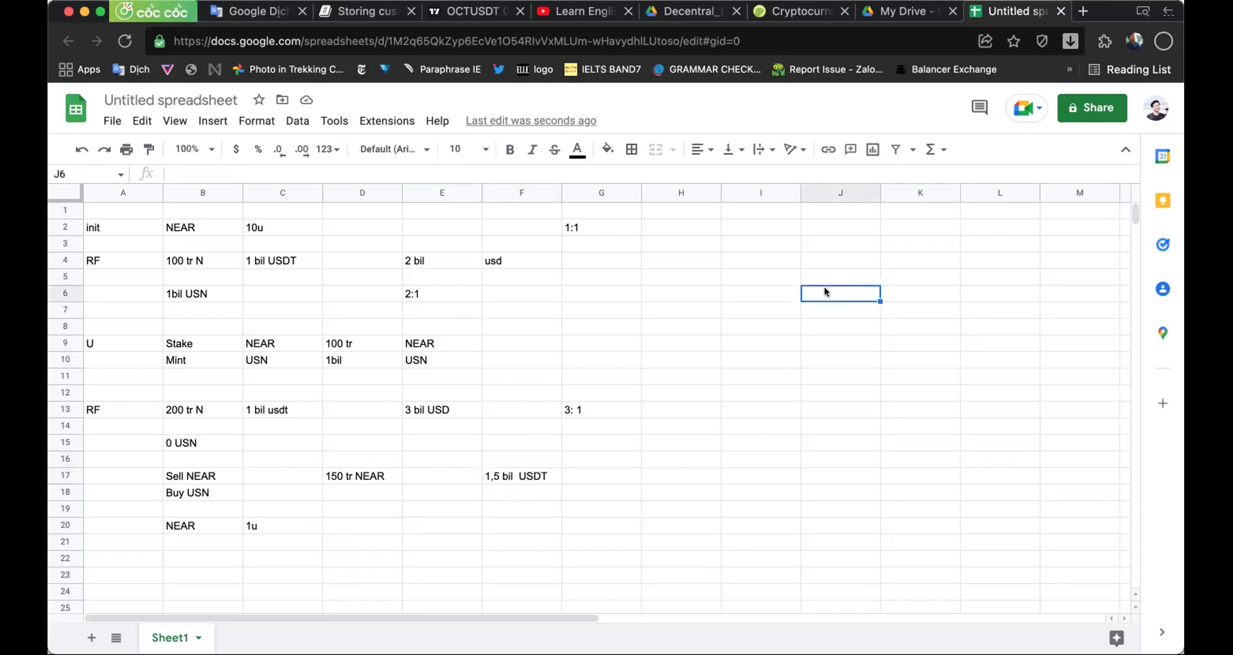
pyautogui.write('100u')
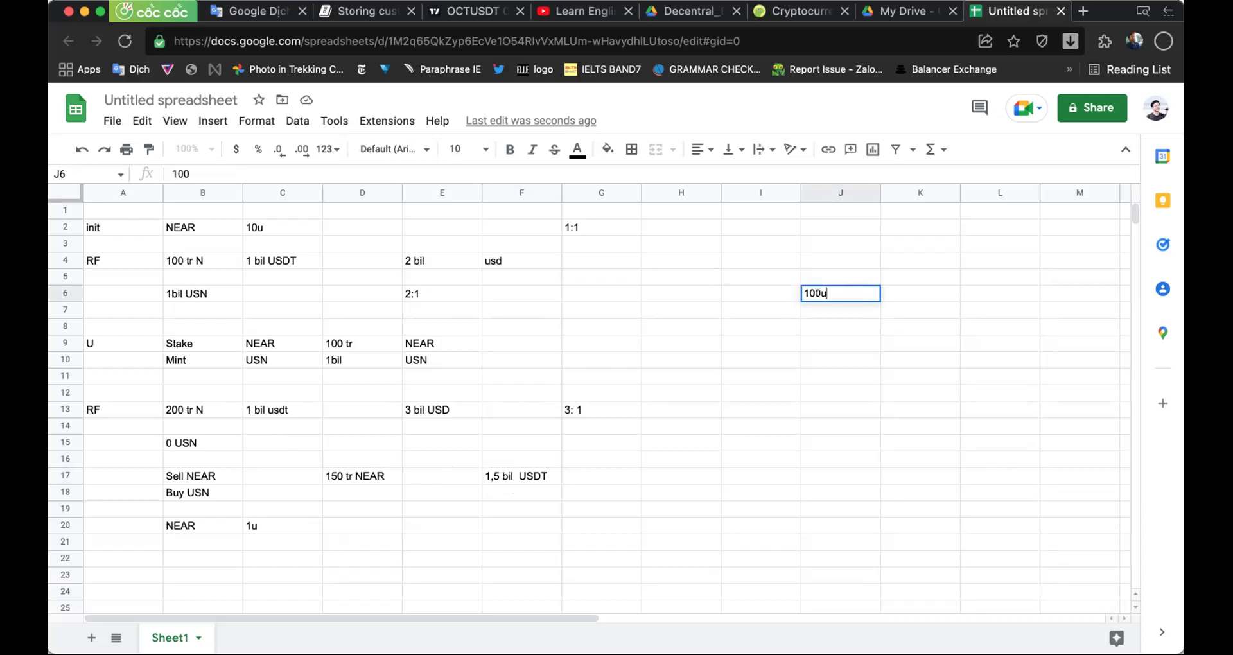
pyautogui.press('Return')
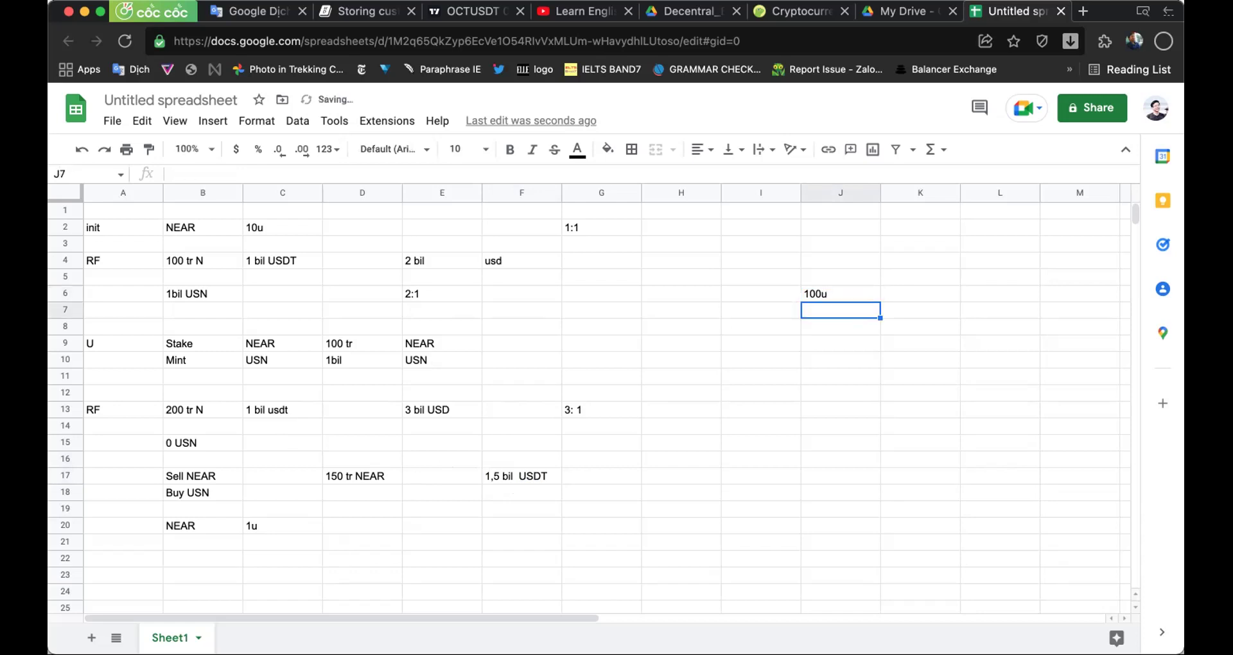
# - Enter "sell near" in cell K9 and "USD" in the adjacent cell L9
pyautogui.press('Down')
pyautogui.press('Down')
pyautogui.press('Down')
pyautogui.press('Down')
pyautogui.press('Right')
pyautogui.press('Up')
pyautogui.press('Up')
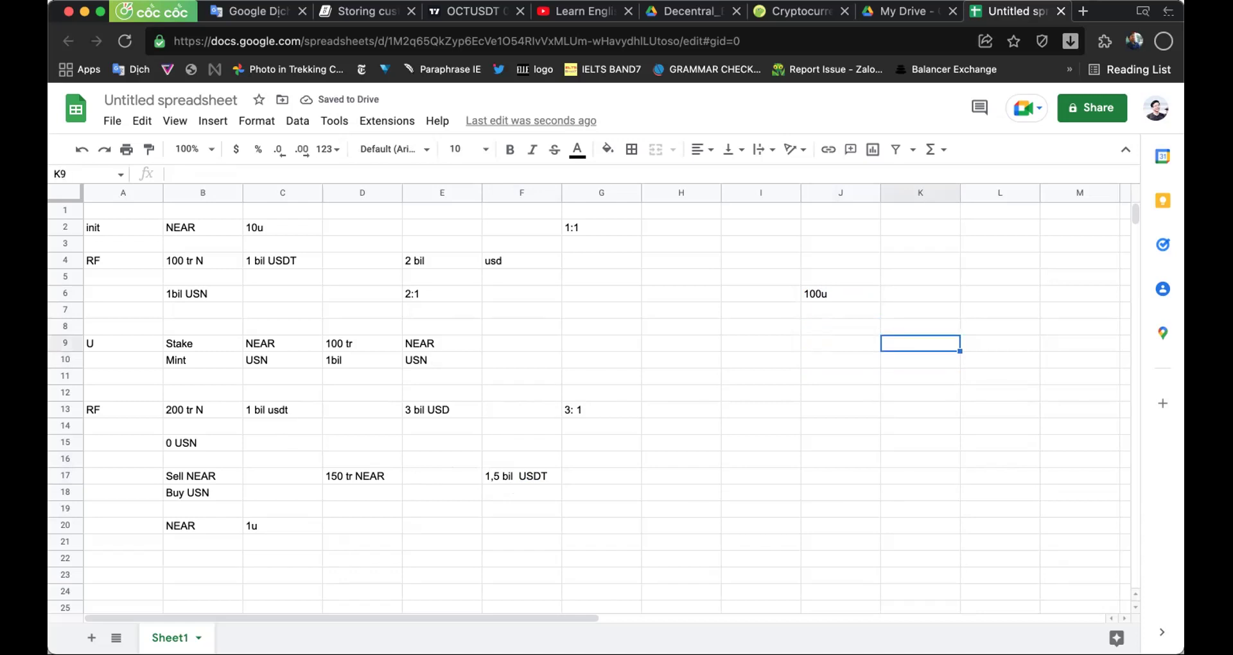
pyautogui.write('sell ')
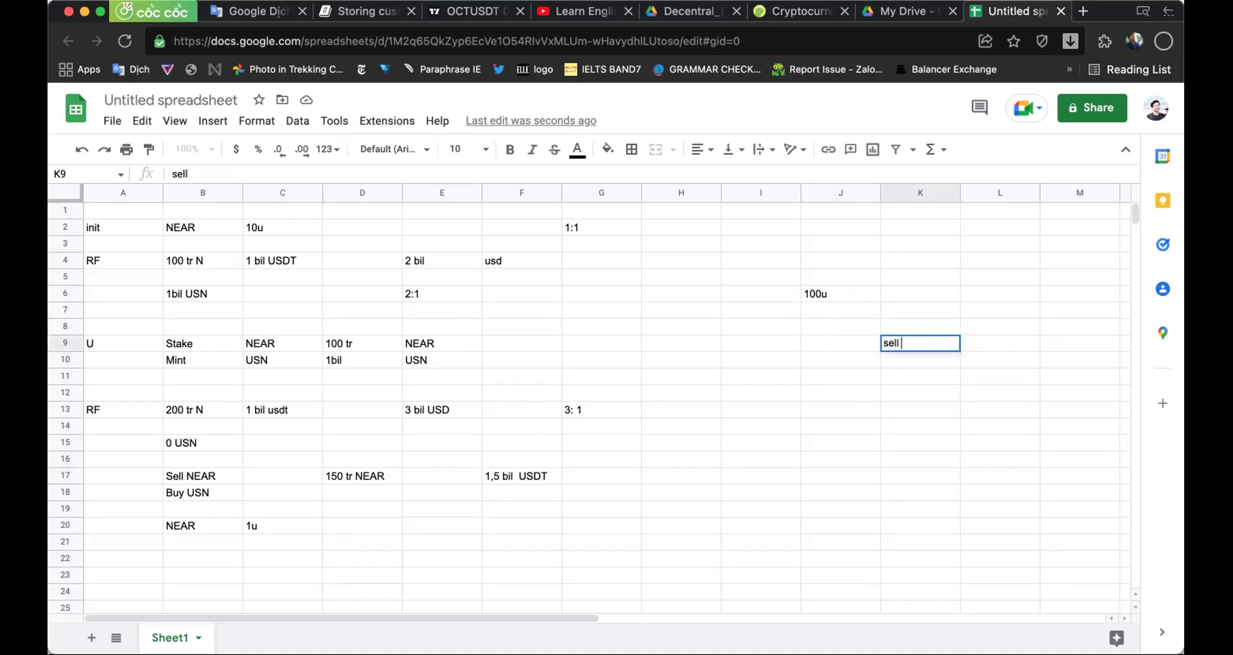
pyautogui.write('near')
pyautogui.press('Tab')
pyautogui.write('USD')
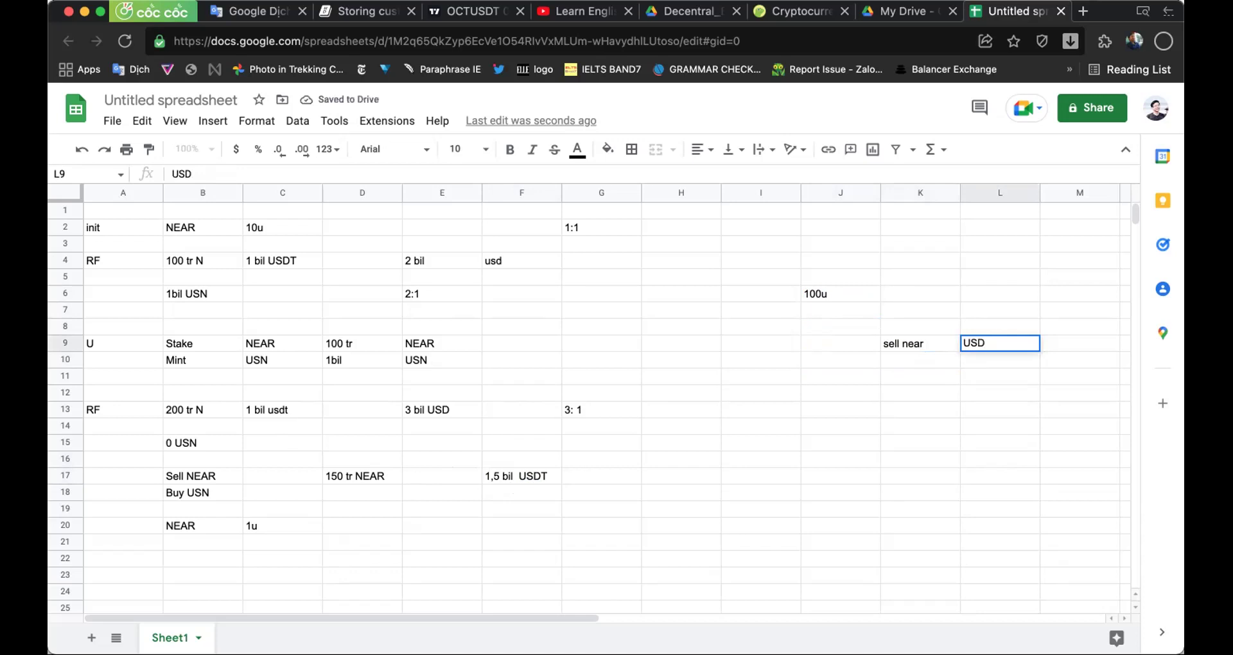
# - Clear the scratch notes from cells L9, K9 and J6
pyautogui.press('BackSpace')
pyautogui.press('BackSpace')
pyautogui.press('BackSpace')
pyautogui.click(912, 343)
pyautogui.press('BackSpace')
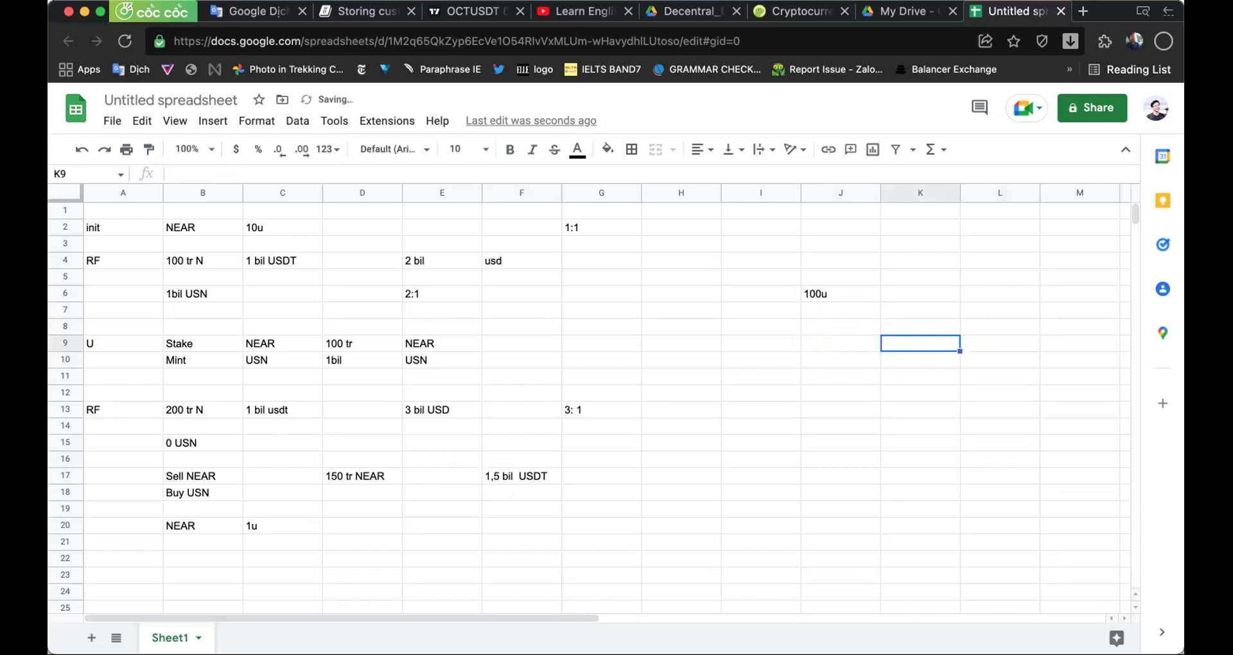
pyautogui.click(804, 294)
pyautogui.press('BackSpace')
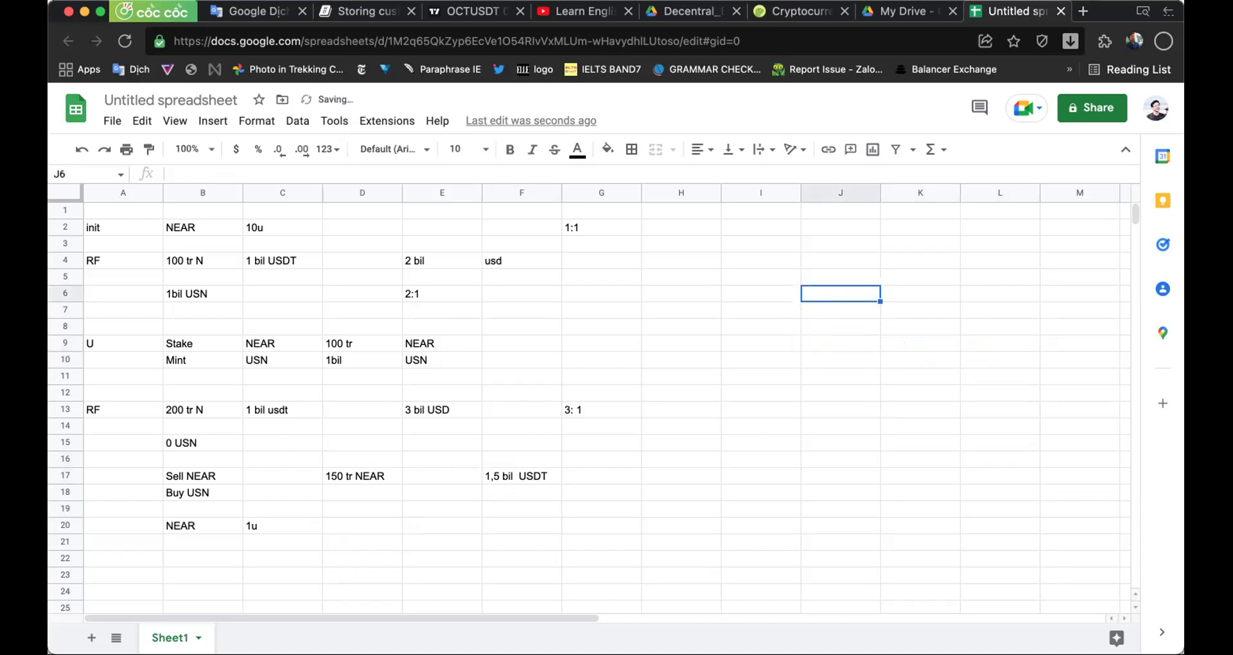
# - Review the initial NEAR price and the ratio in row 2 of the example
pyautogui.click(584, 226)
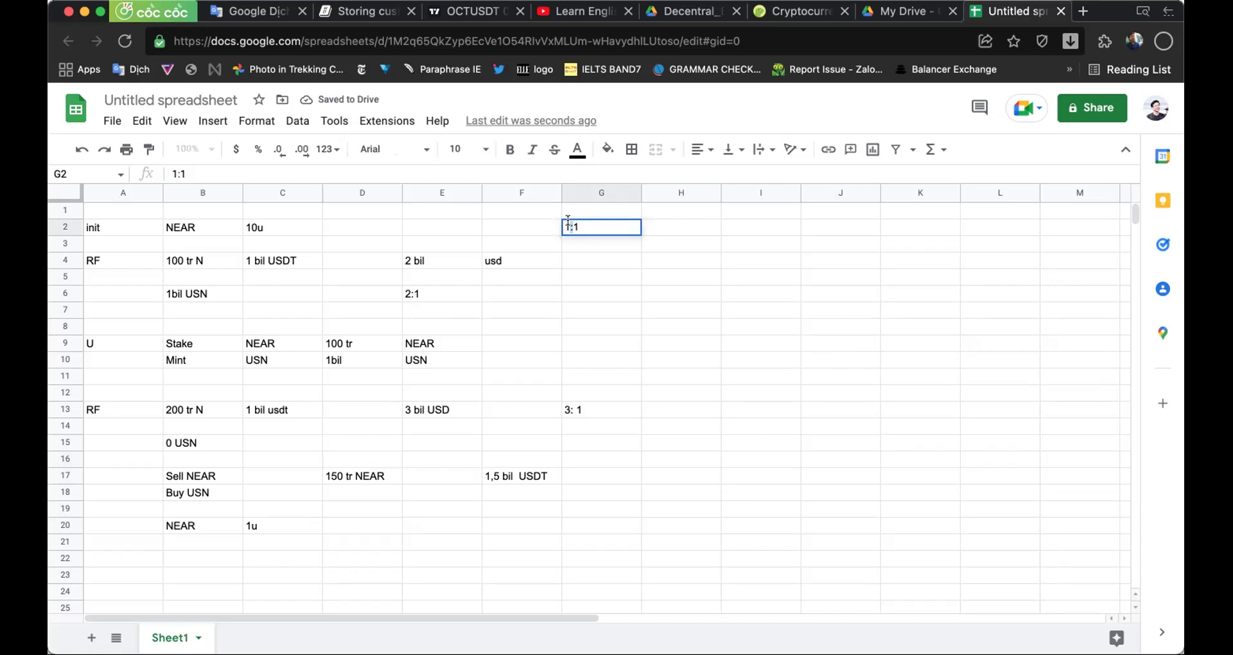
pyautogui.click(186, 229)
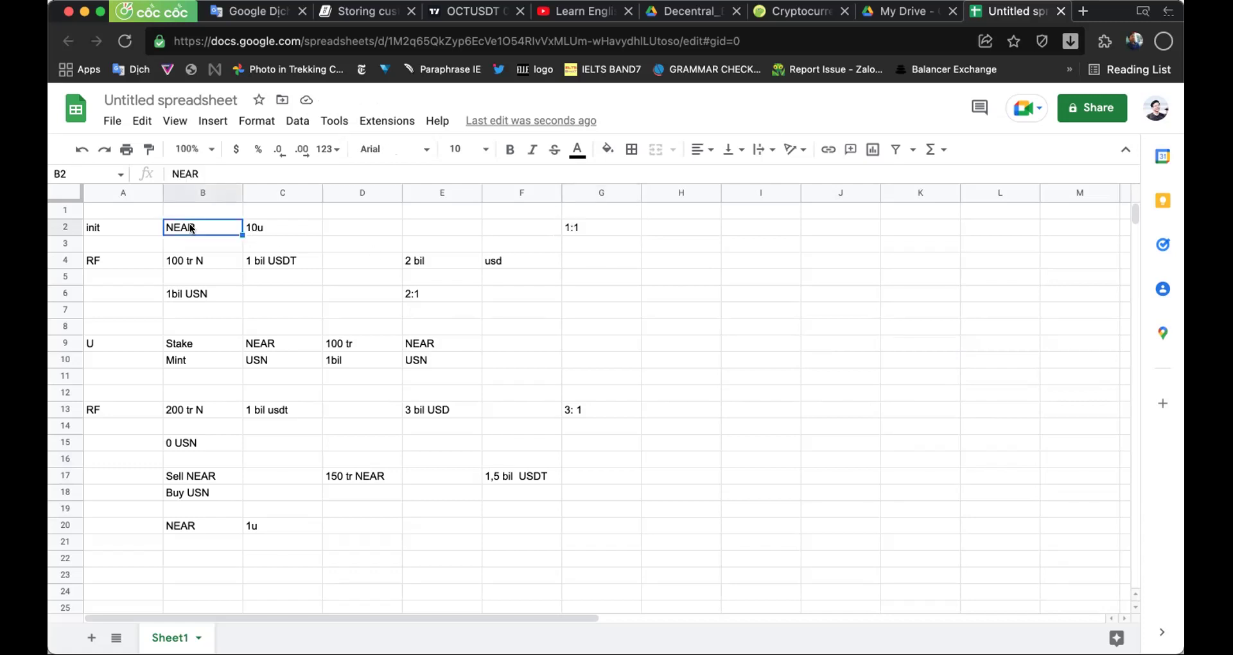
pyautogui.keyDown('shift'); pyautogui.click(278, 231); pyautogui.keyUp('shift')
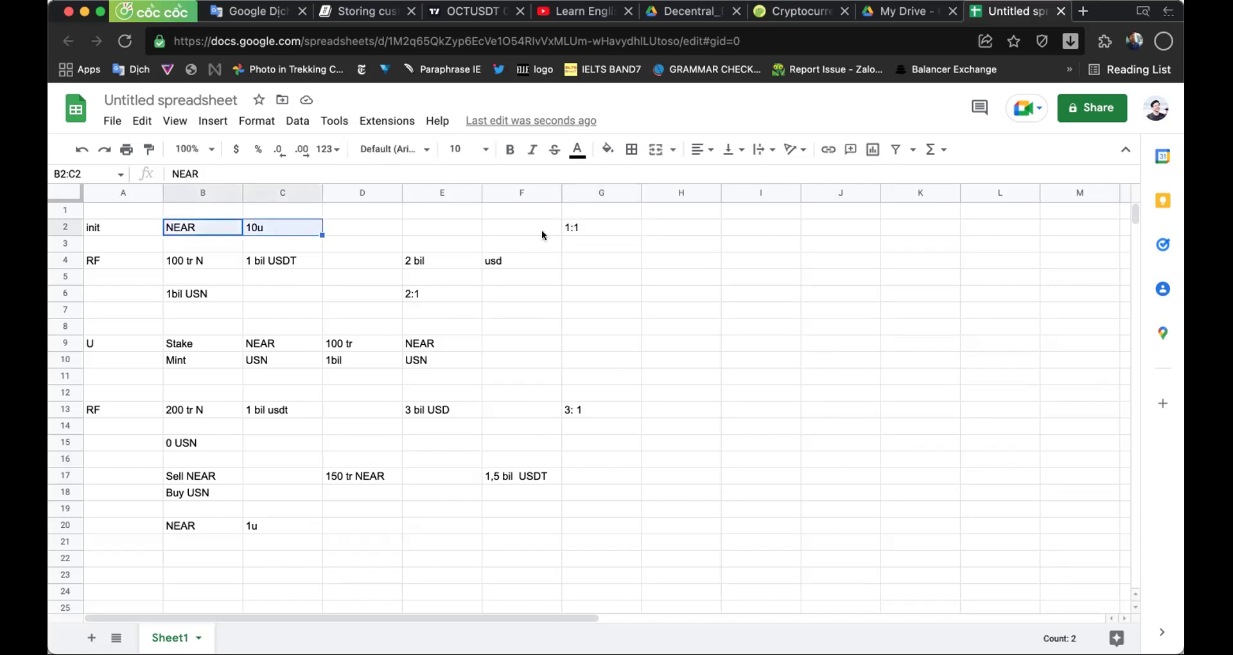
pyautogui.click(598, 224)
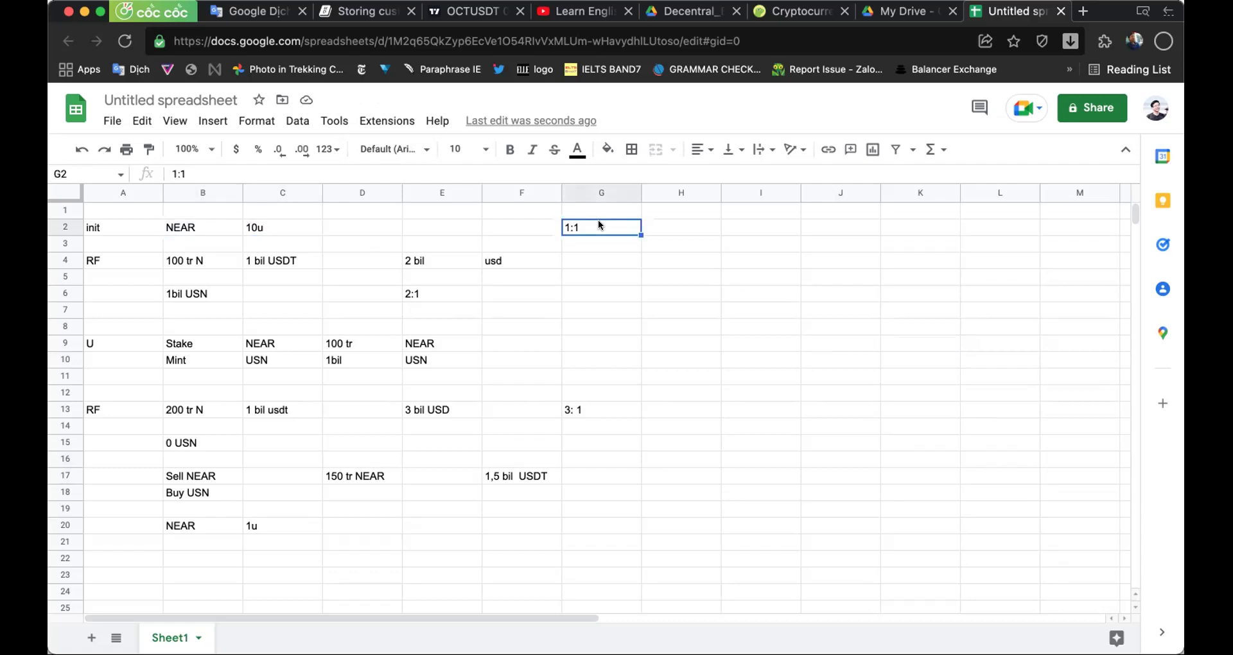
pyautogui.click(608, 476)
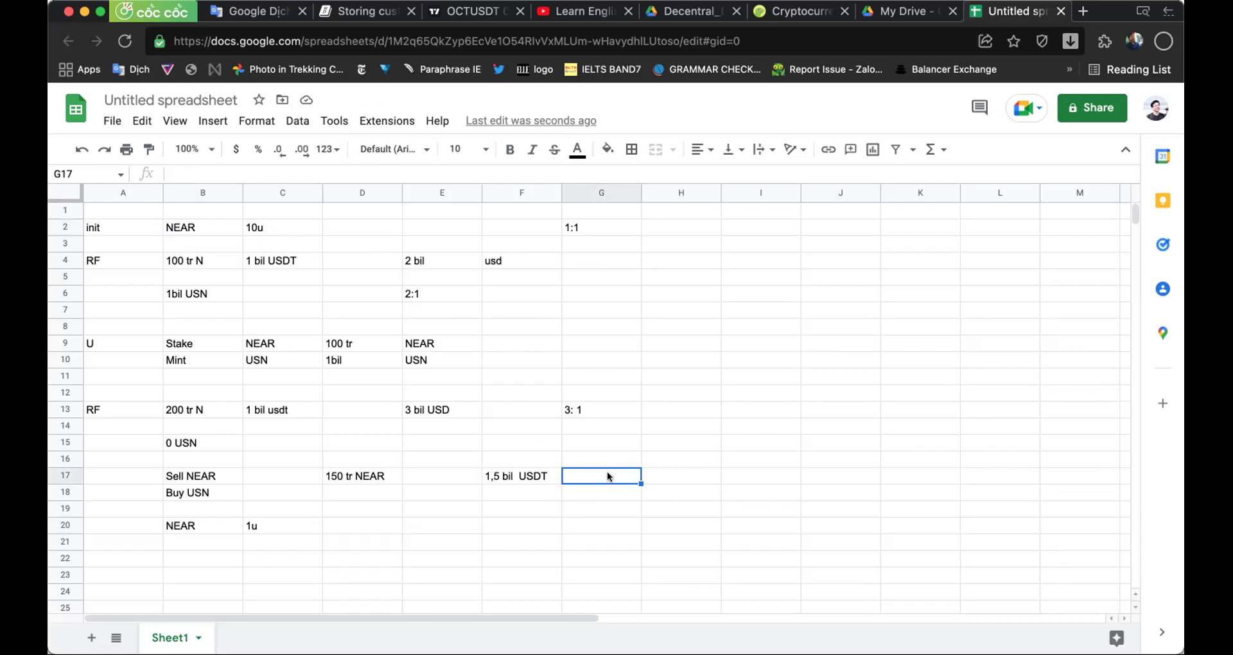
# - Enter the note "lock" in cell K5
pyautogui.click(942, 279)
pyautogui.write('1')
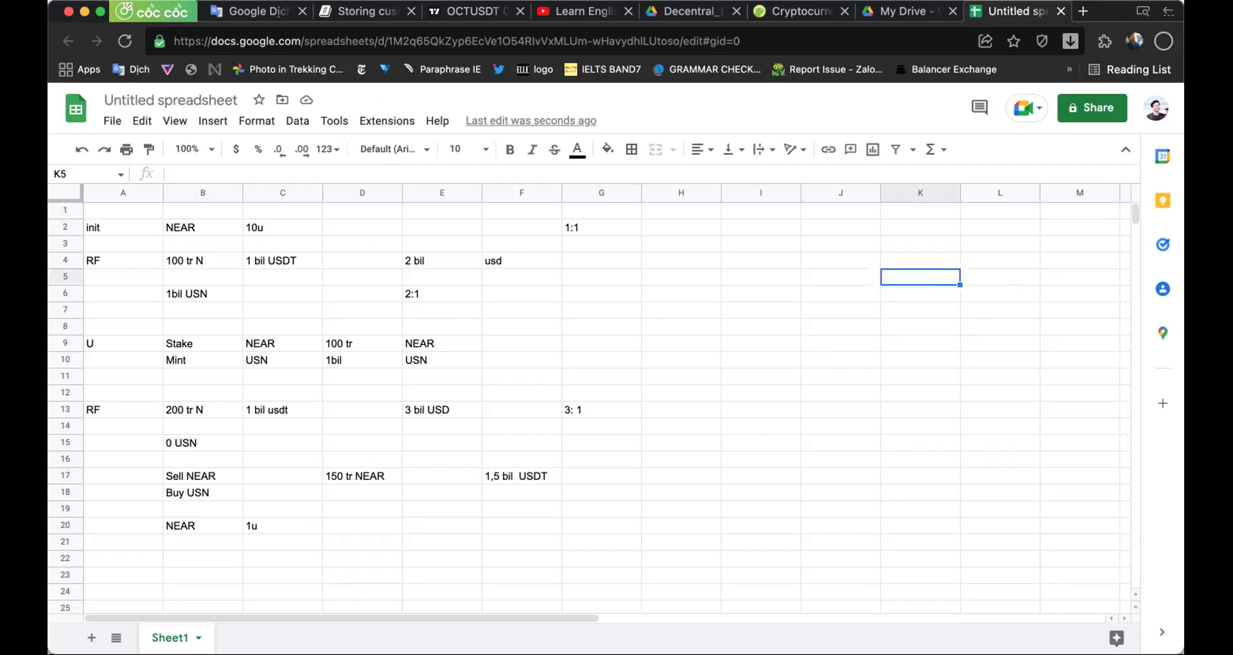
pyautogui.press('Escape')
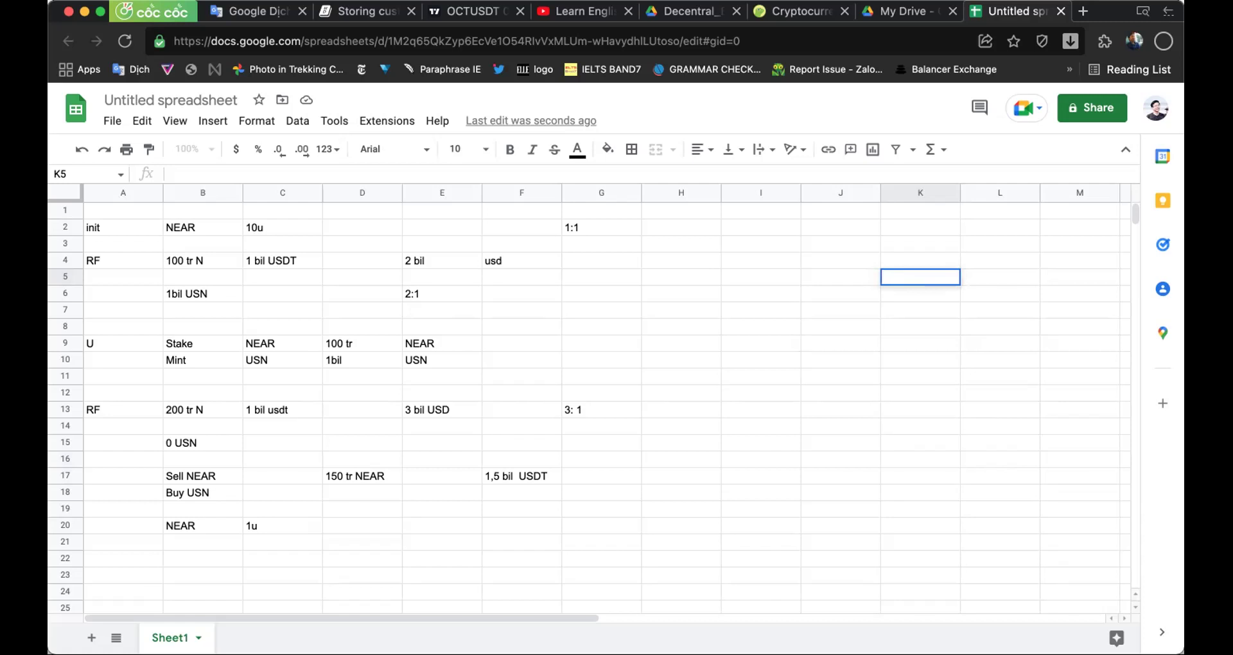
pyautogui.write('buy')
pyautogui.press('BackSpace')
pyautogui.press('BackSpace')
pyautogui.press('BackSpace')
pyautogui.write('lock')
pyautogui.press('Tab')
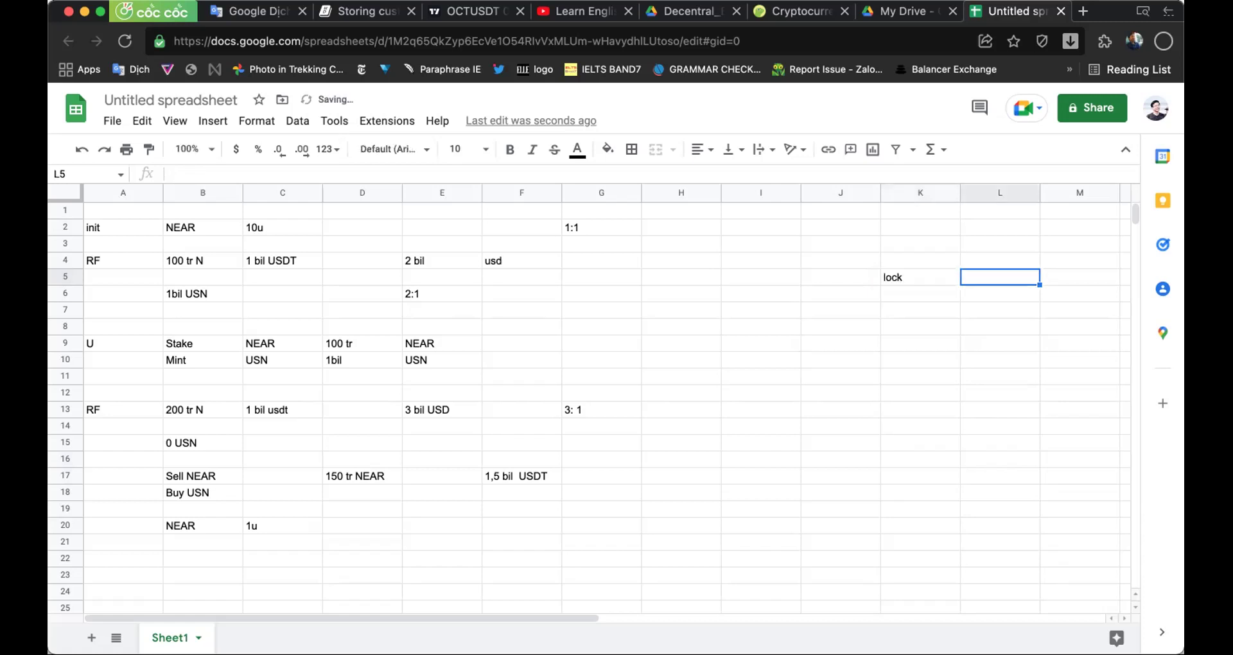
# - Remove the "lock" note from cell K5, leaving the cell empty
pyautogui.click(920, 277)
pyautogui.press('BackSpace')
pyautogui.write('USS')
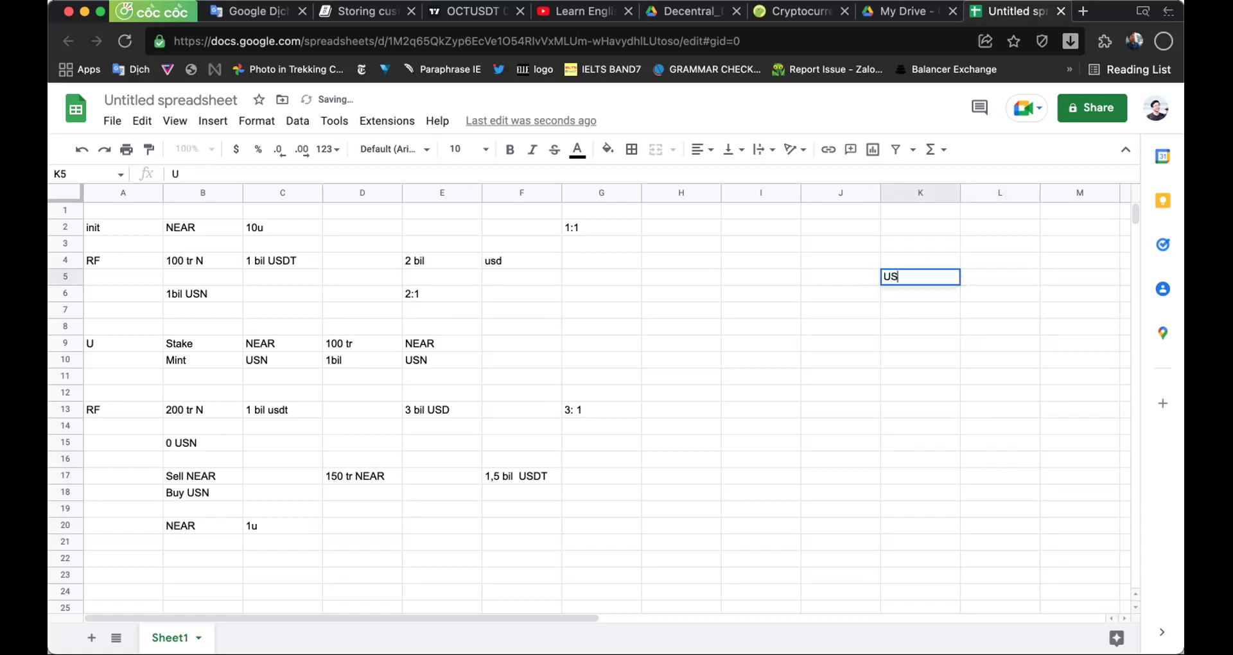
pyautogui.press('BackSpace')
pyautogui.press('BackSpace')
pyautogui.press('BackSpace')
pyautogui.write('USN')
pyautogui.press('BackSpace')
pyautogui.press('BackSpace')
pyautogui.press('BackSpace')
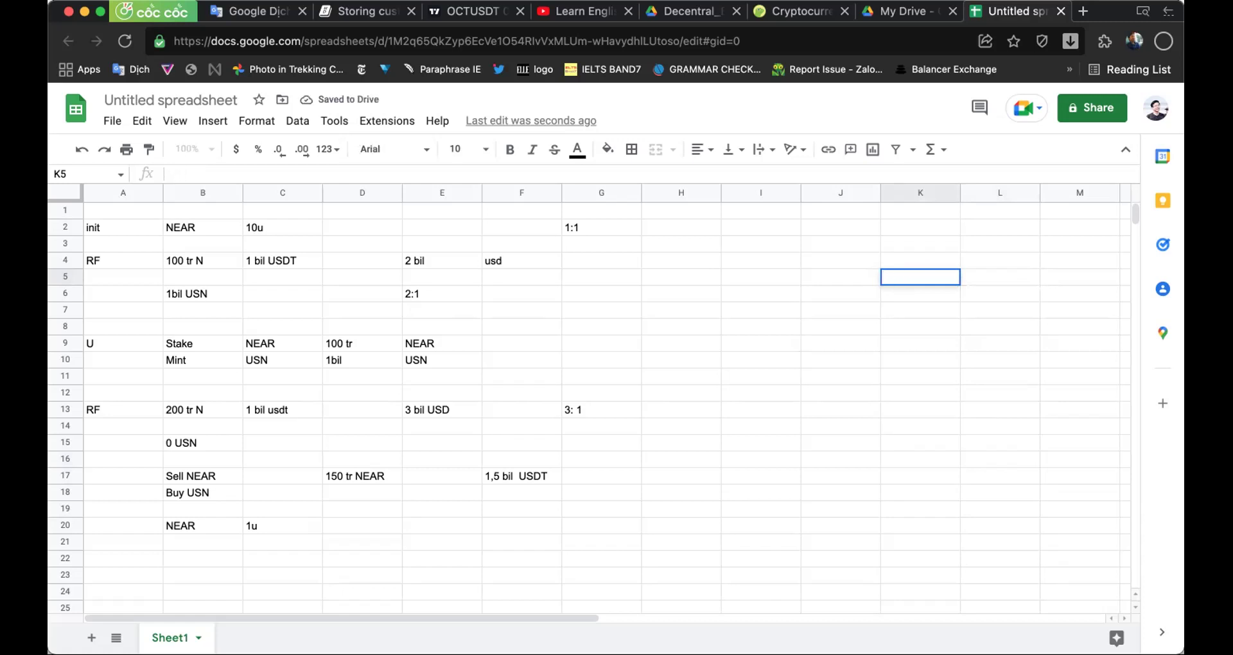
pyautogui.click(950, 309)
pyautogui.write('USSN')
pyautogui.press('BackSpace')
pyautogui.press('BackSpace')
pyautogui.write('N')
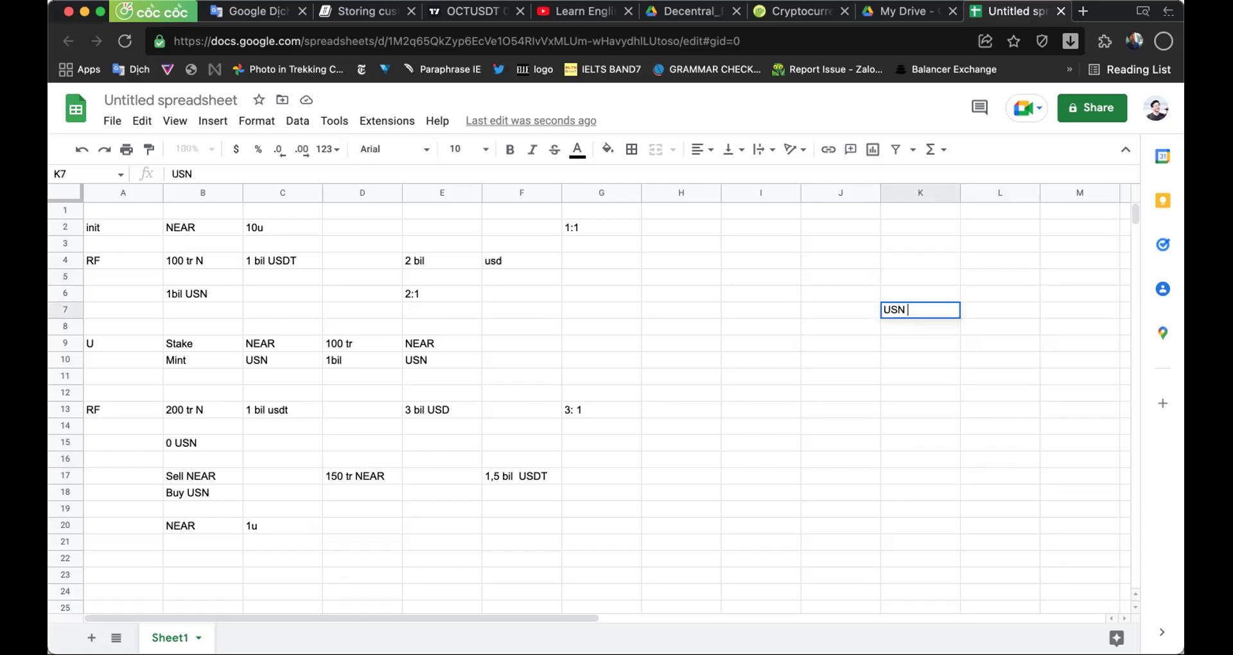
pyautogui.press('Tab')
pyautogui.click(920, 310)
pyautogui.press('Delete')
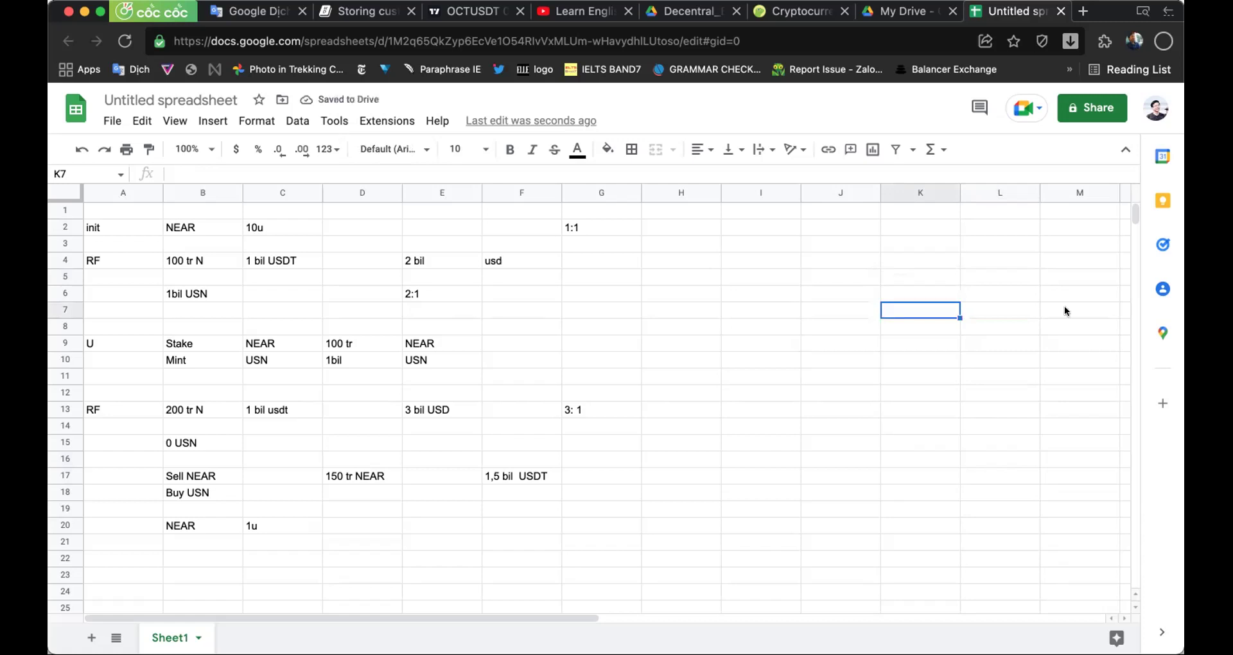
pyautogui.click(1003, 285)
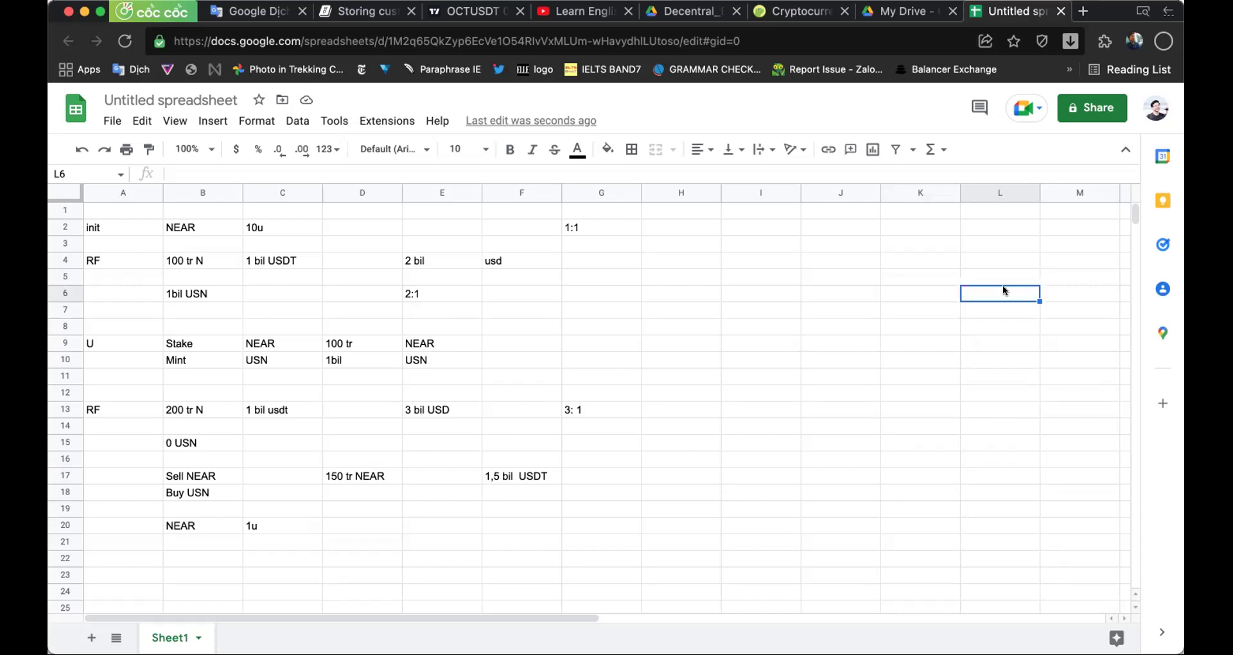
pyautogui.click(113, 527)
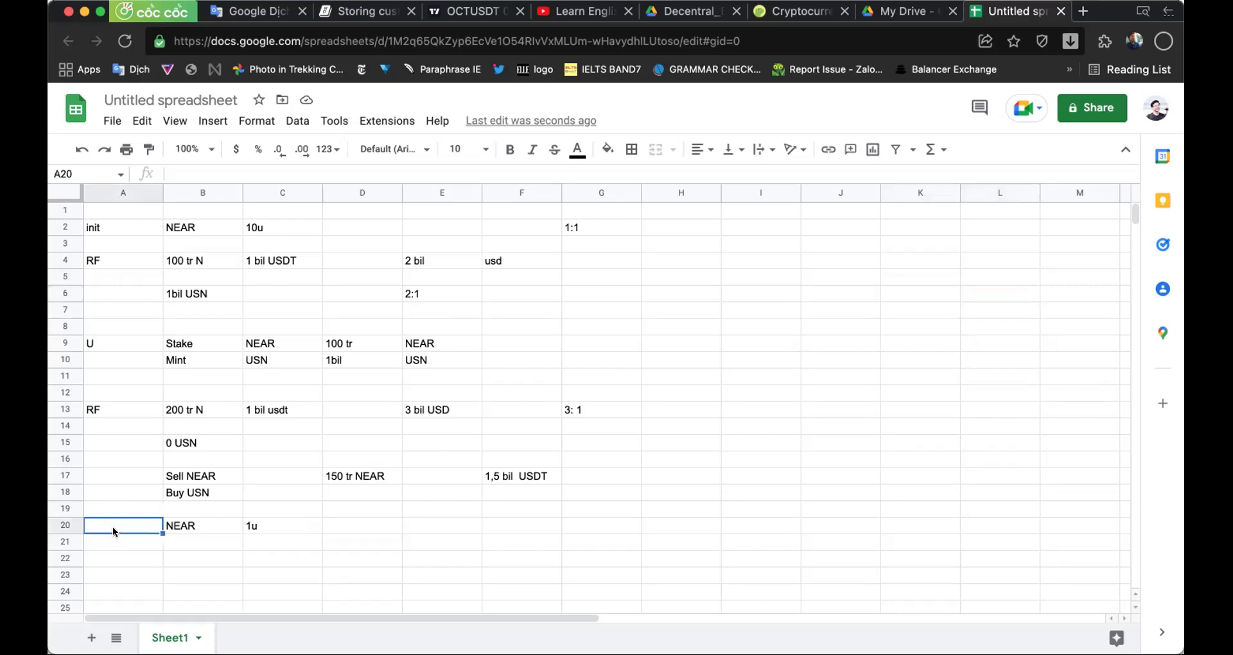
pyautogui.write('1.')
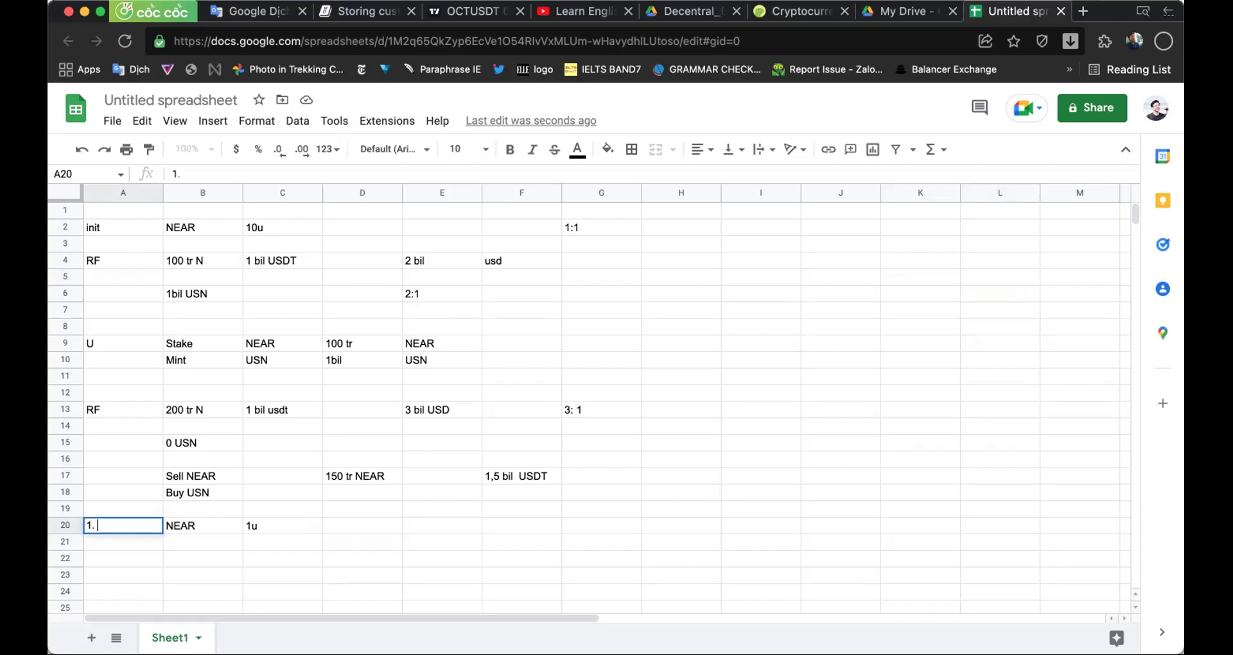
pyautogui.press('Return')
pyautogui.press('Up')
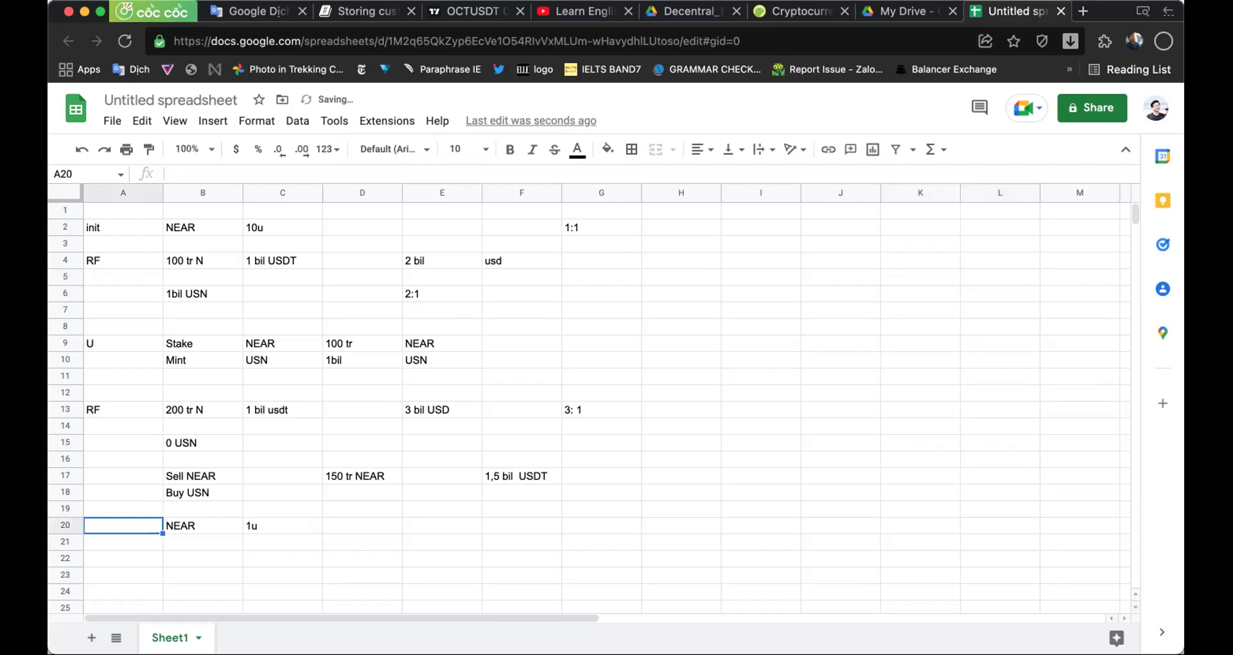
pyautogui.press('Right')
pyautogui.press('Right')
pyautogui.press('Right')
pyautogui.press('Right')
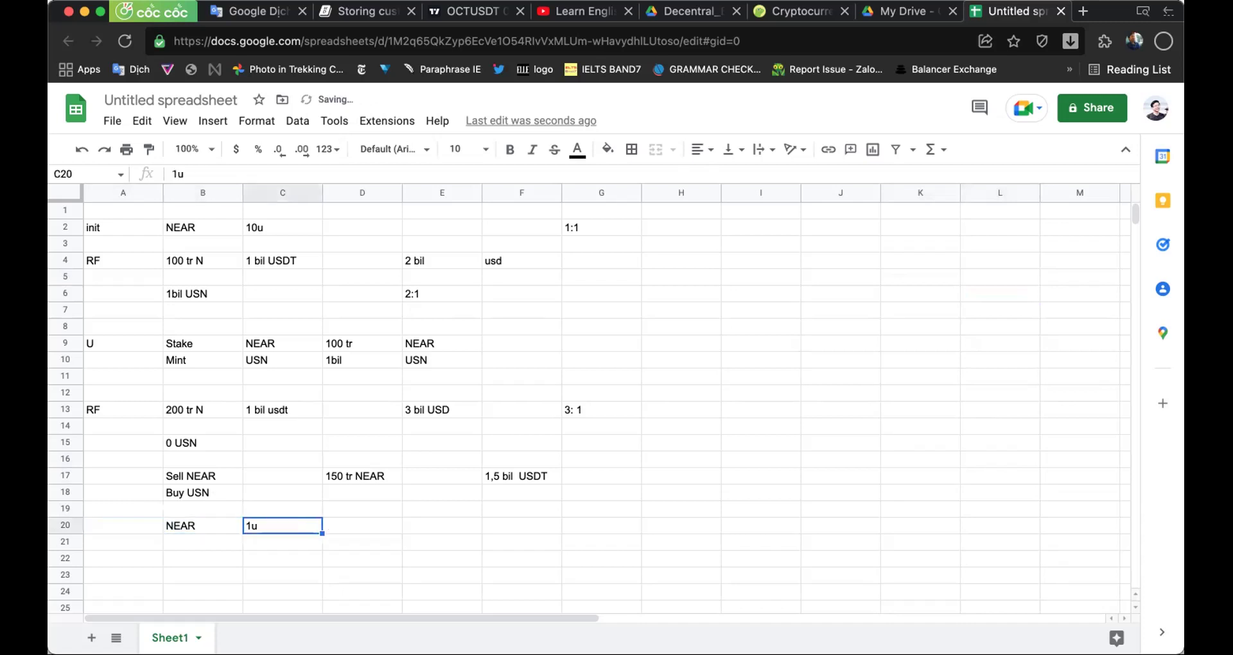
pyautogui.press('Left')
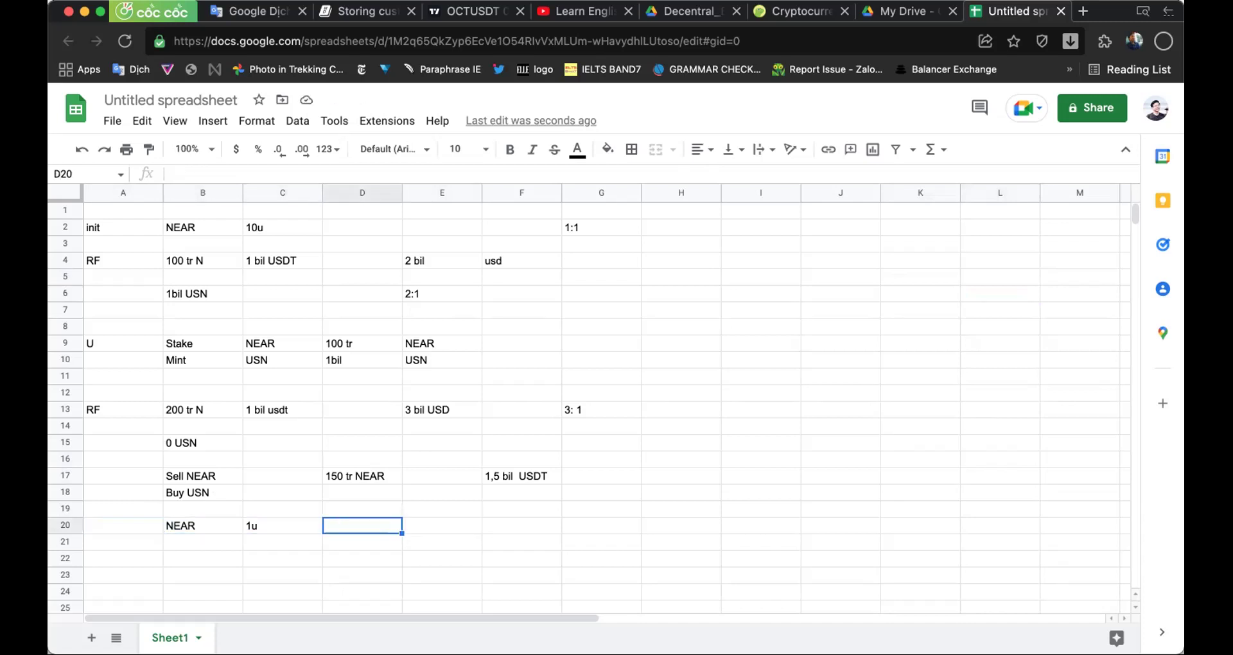
# - Enter "1 bil USN" in cell B22, two rows below the NEAR price of 1u
pyautogui.press('Down')
pyautogui.press('Left')
pyautogui.press('Down')
pyautogui.press('Down')
pyautogui.press('Left')
pyautogui.press('Down')
pyautogui.press('Down')
pyautogui.press('Down')
pyautogui.press('Up')
pyautogui.press('Up')
pyautogui.press('Up')
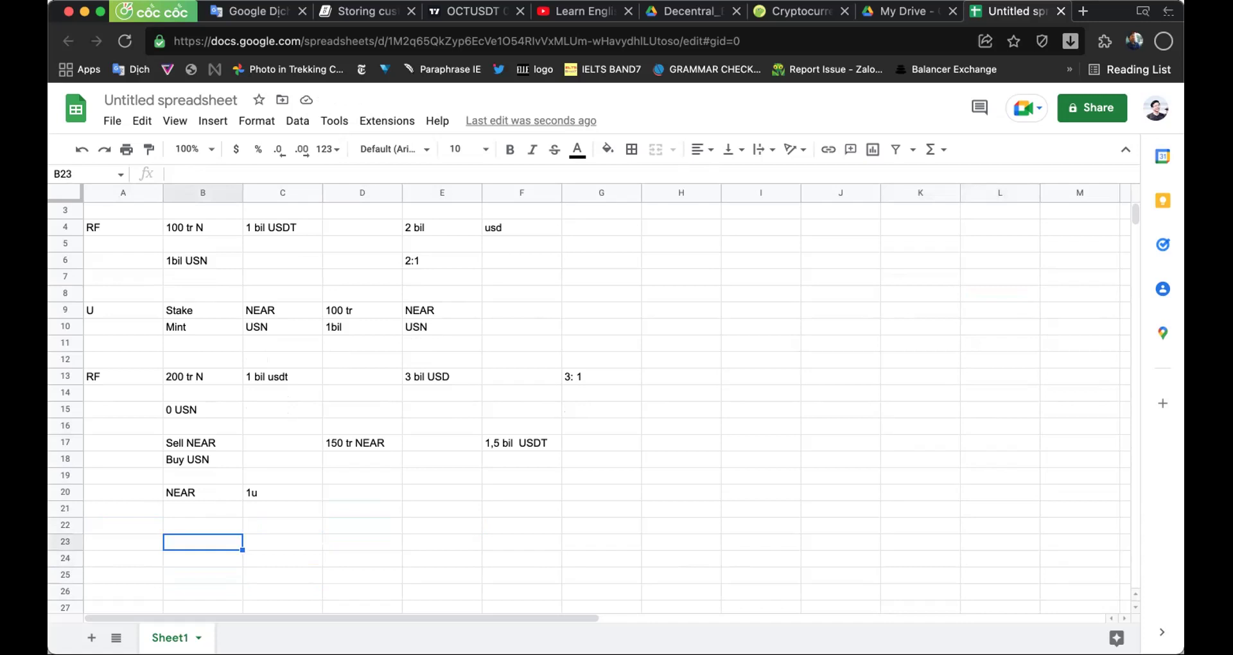
pyautogui.press('Up')
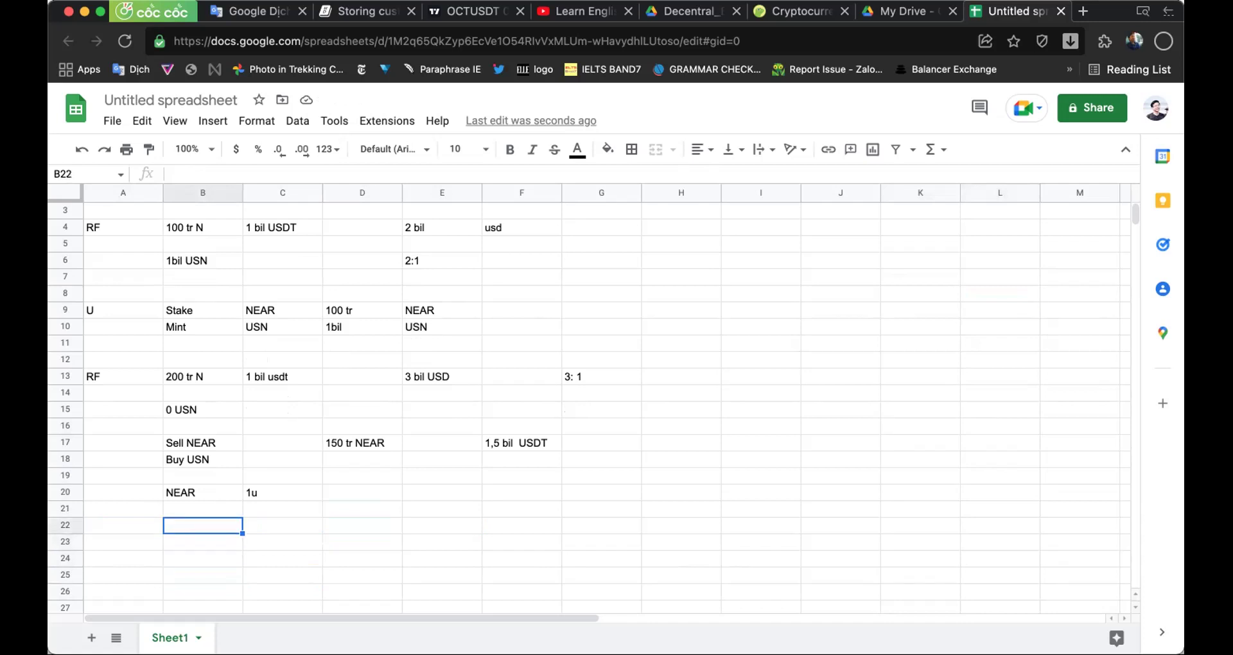
pyautogui.write('1 bil')
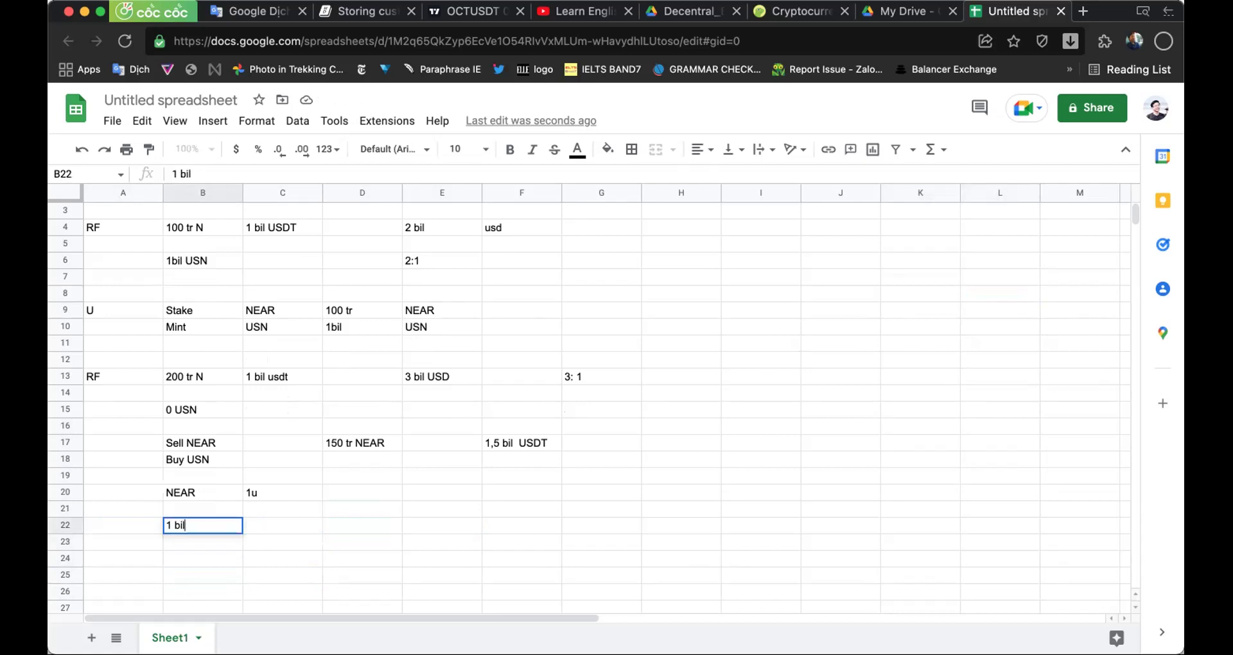
pyautogui.write(' USDT')
pyautogui.press('BackSpace')
pyautogui.press('BackSpace')
pyautogui.write('N')
pyautogui.press('Return')
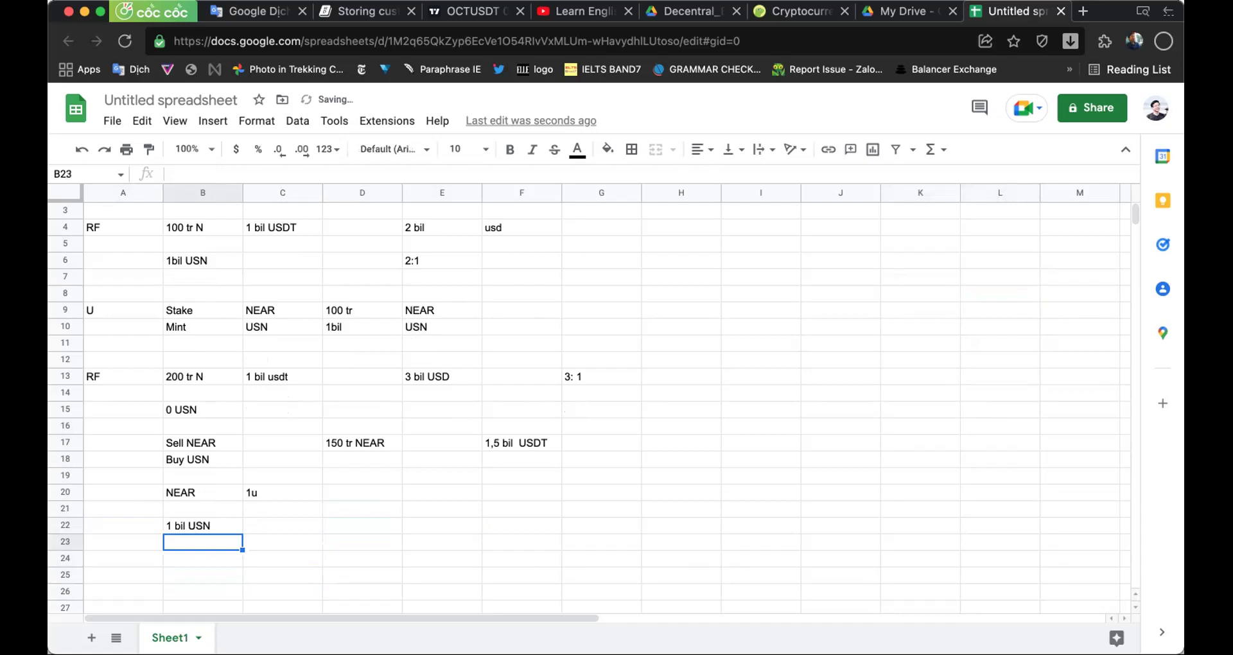
# - Replace the content of cell B22 with "Sell USN"
pyautogui.press('Up')
pyautogui.press('BackSpace')
pyautogui.write('Se')
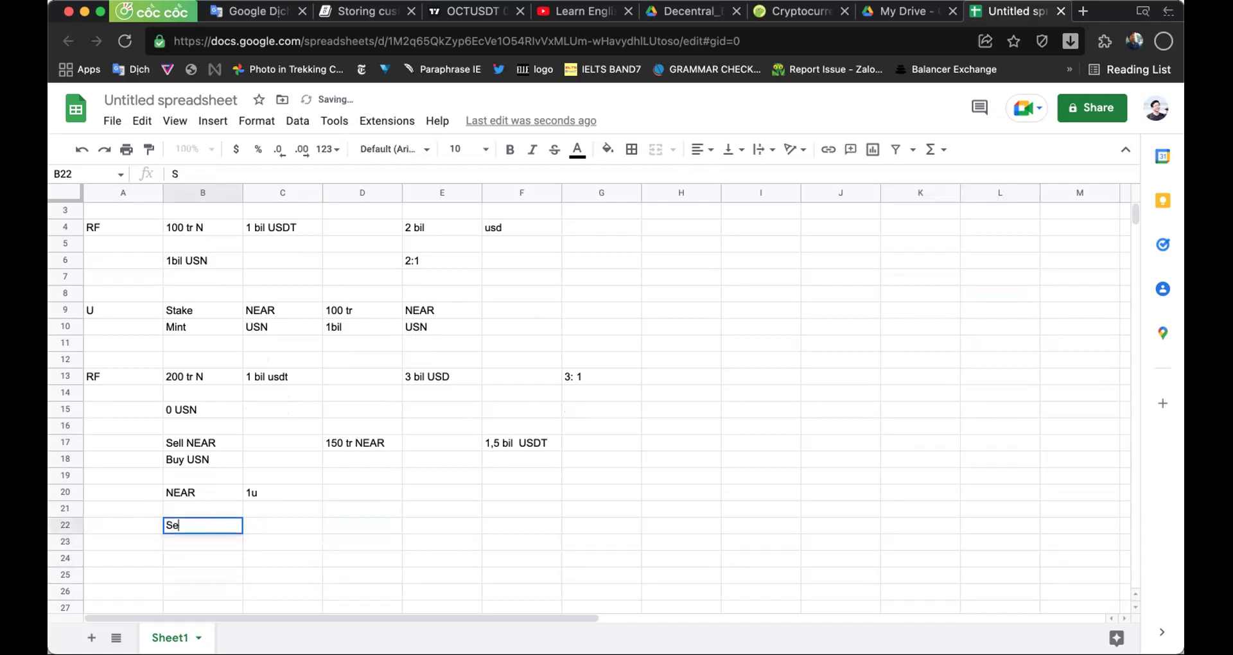
pyautogui.write('ll USDT')
pyautogui.press('BackSpace')
pyautogui.press('BackSpace')
pyautogui.write('N')
pyautogui.press('Return')
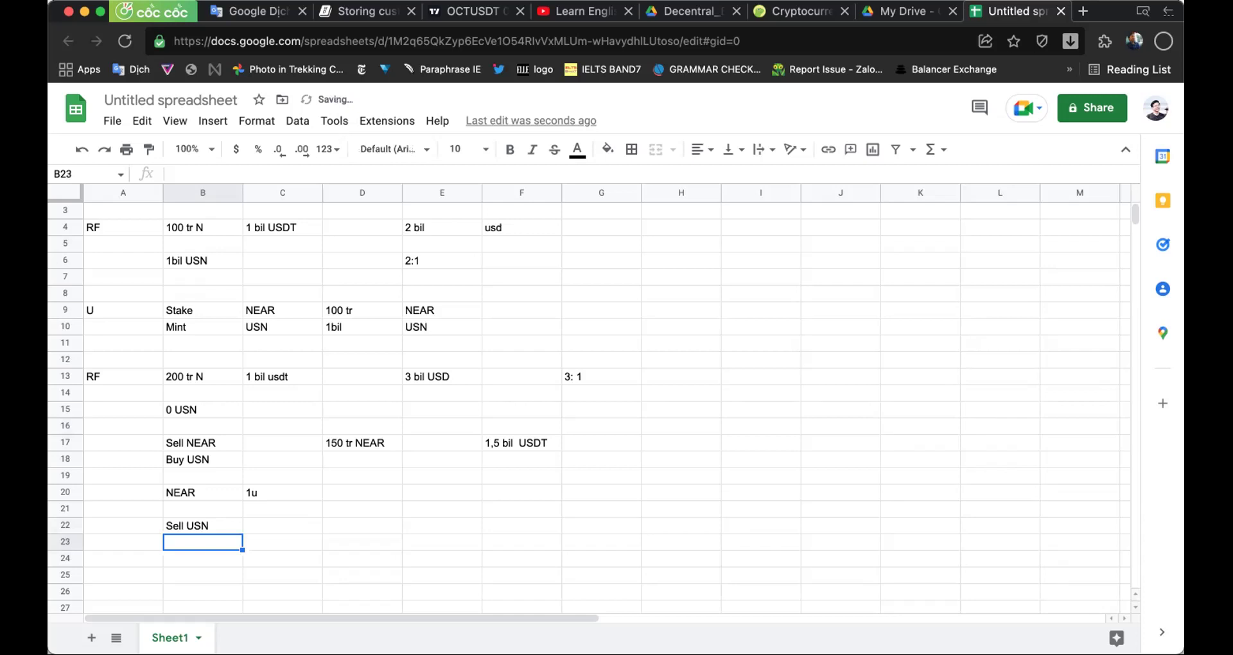
pyautogui.press('Up')
pyautogui.press('Right')
pyautogui.press('Right')
pyautogui.press('Right')
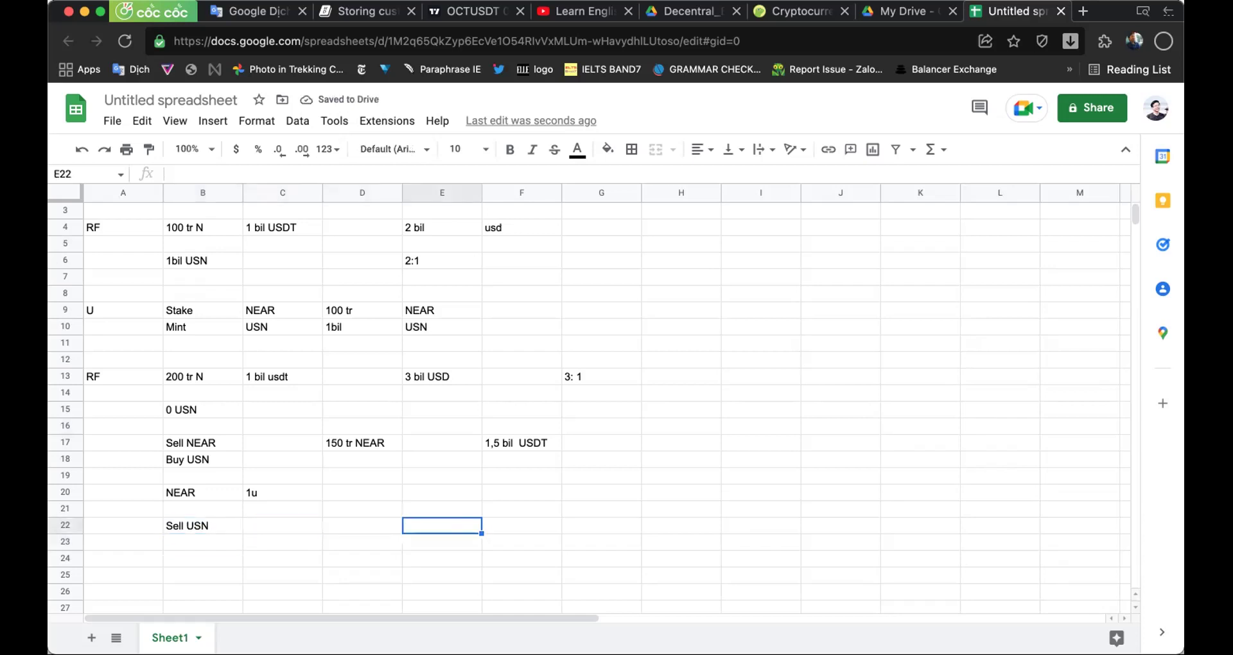
pyautogui.press('Right')
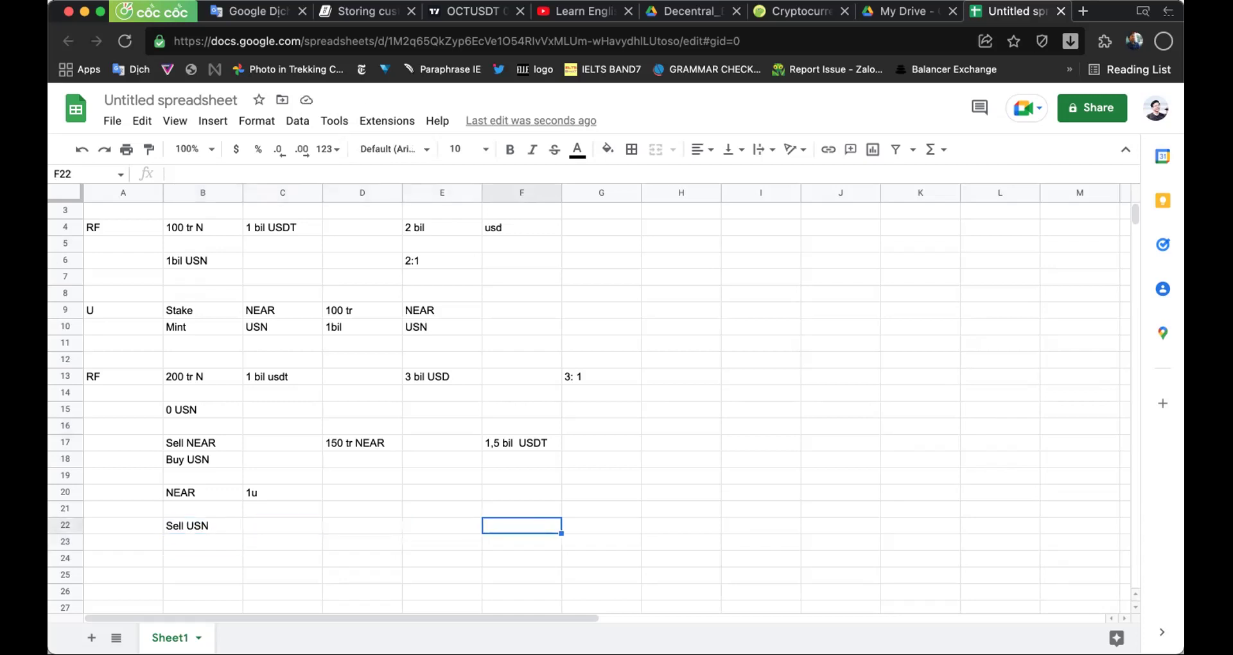
pyautogui.press('Left')
pyautogui.press('Left')
pyautogui.press('Left')
pyautogui.press('Left')
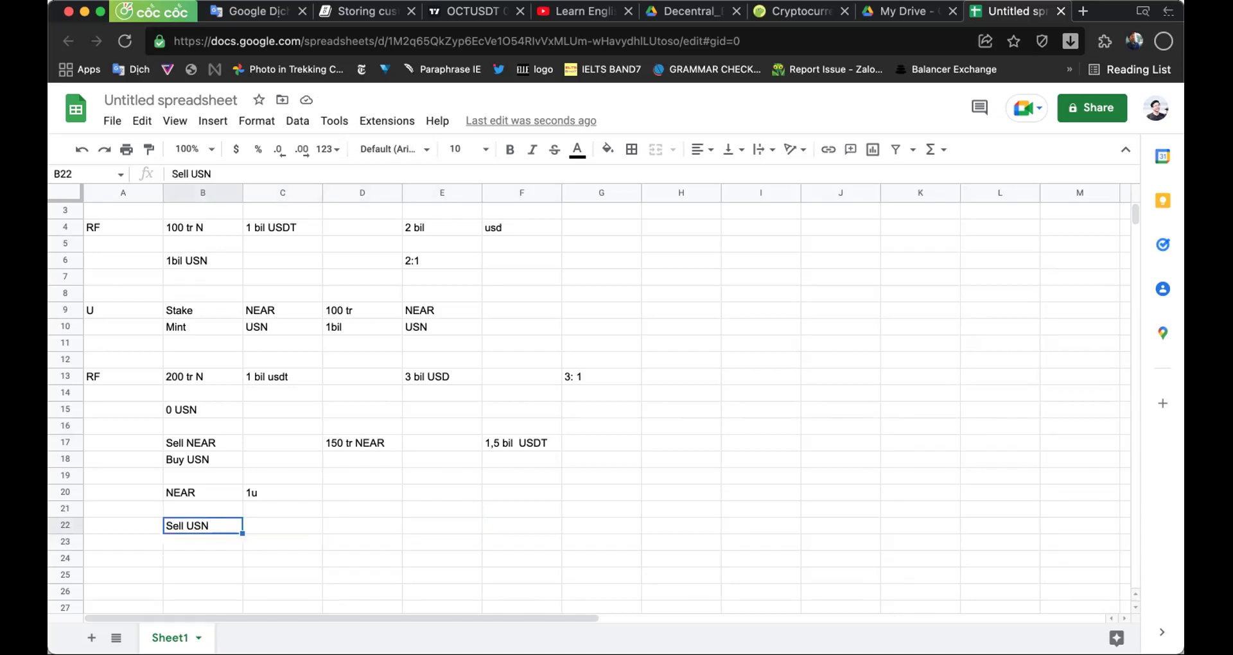
# - Enter the amount "1 bil" in cell C22 and label the row "User" in cell A22
pyautogui.press('Right')
pyautogui.write('1 bil')
pyautogui.press('Return')
pyautogui.press('Left')
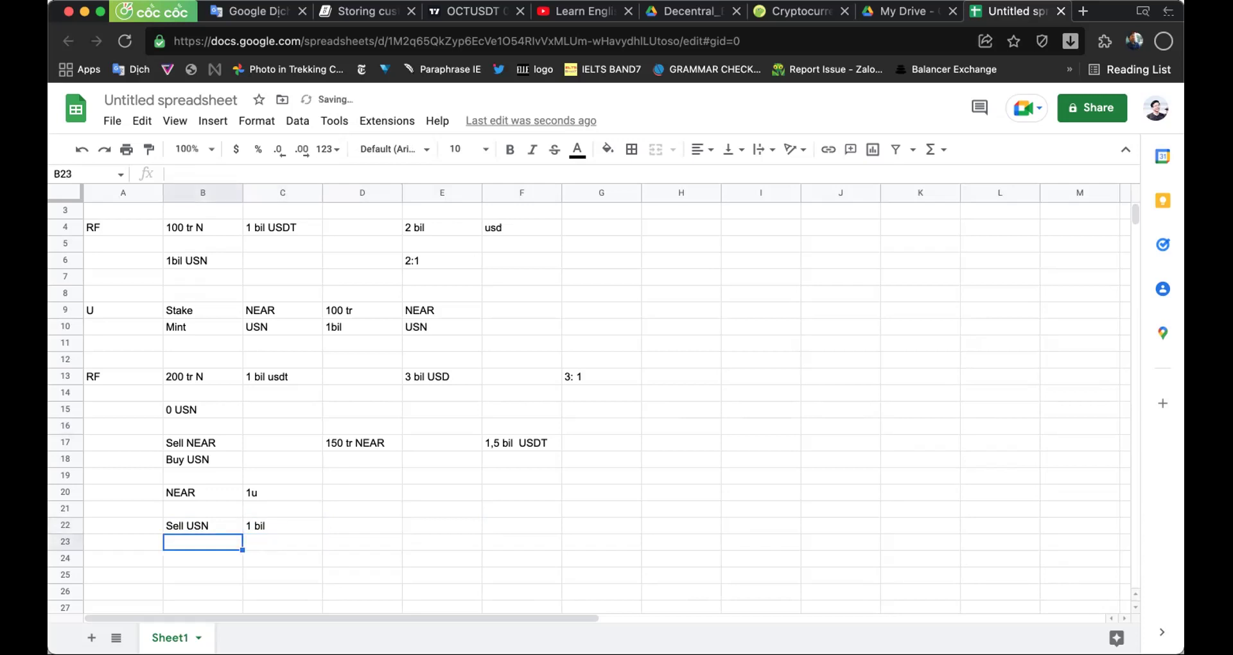
pyautogui.press('Left')
pyautogui.press('Up')
pyautogui.write('User')
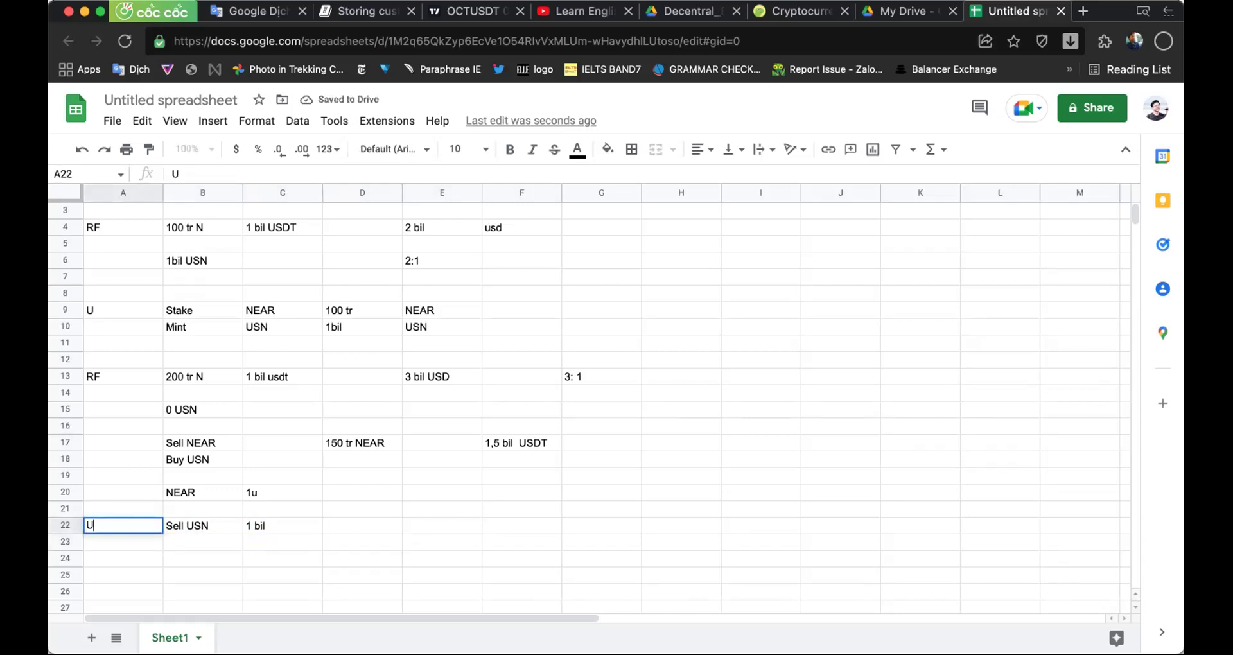
pyautogui.press('Return')
# - Enter "Buy 1 bil USDT" in cell B23 under the Sell USN entry
pyautogui.press('Right')
pyautogui.press('Right')
pyautogui.press('Right')
pyautogui.press('Right')
pyautogui.press('Right')
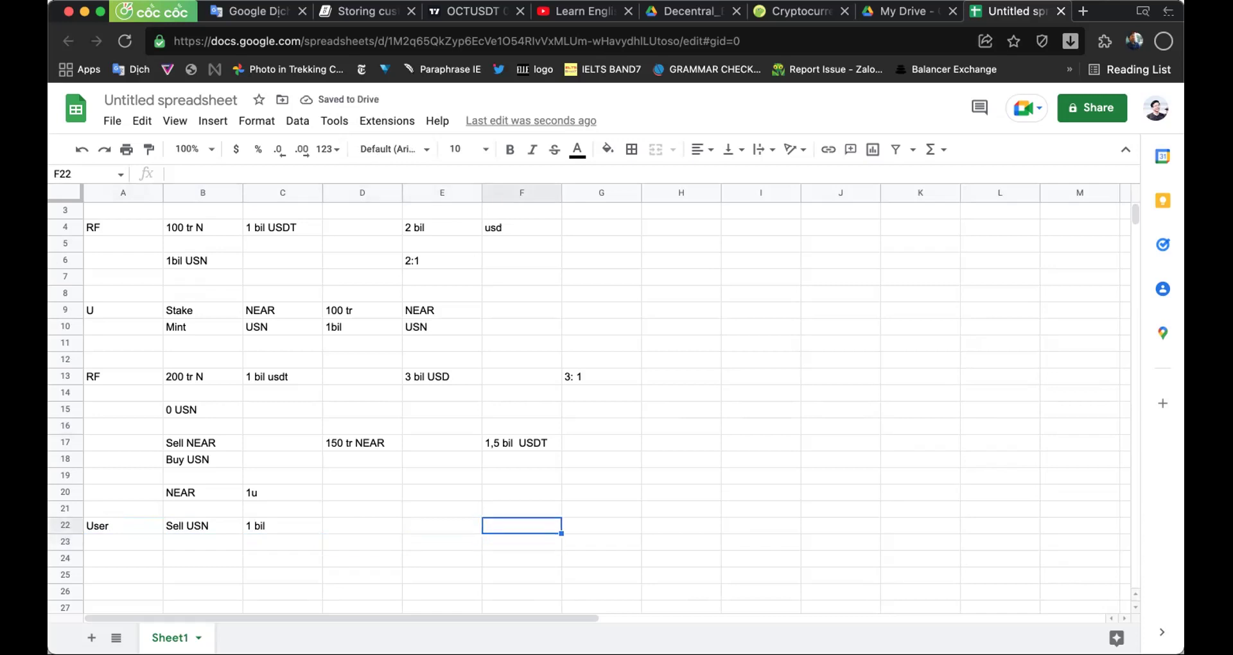
pyautogui.press('Left')
pyautogui.press('Left')
pyautogui.press('Left')
pyautogui.press('Left')
pyautogui.write('Buy 1 bil uS')
pyautogui.press('BackSpace')
pyautogui.press('BackSpace')
pyautogui.write('USDT')
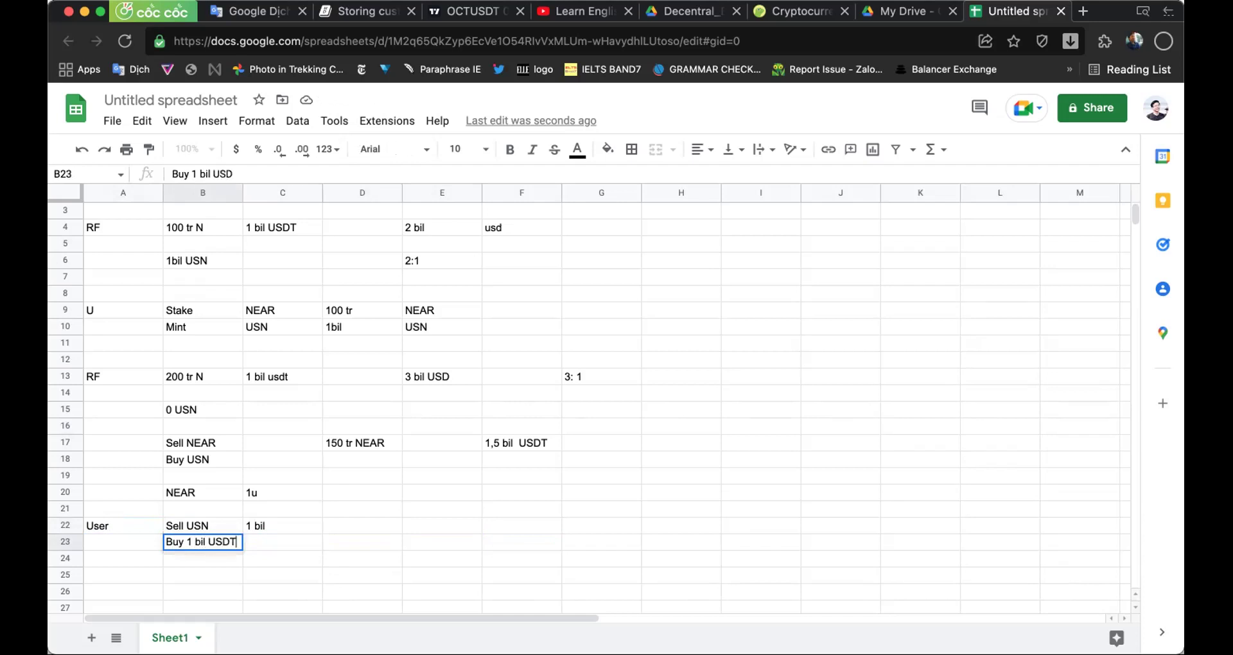
pyautogui.press('Return')
# - Replace the content of cell B23 with "Buy USDT" and enter the amount "1 bil" in cell C23
pyautogui.click(203, 542)
pyautogui.press('Delete')
pyautogui.write('Buy USS')
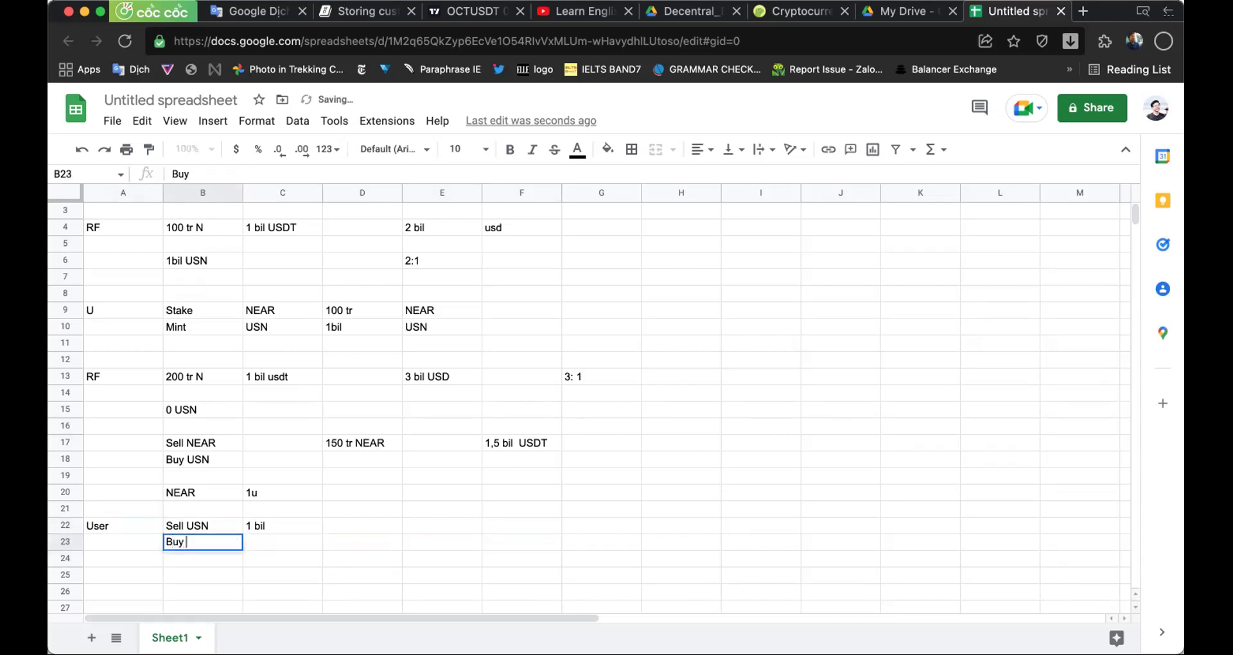
pyautogui.press('BackSpace')
pyautogui.write('DT')
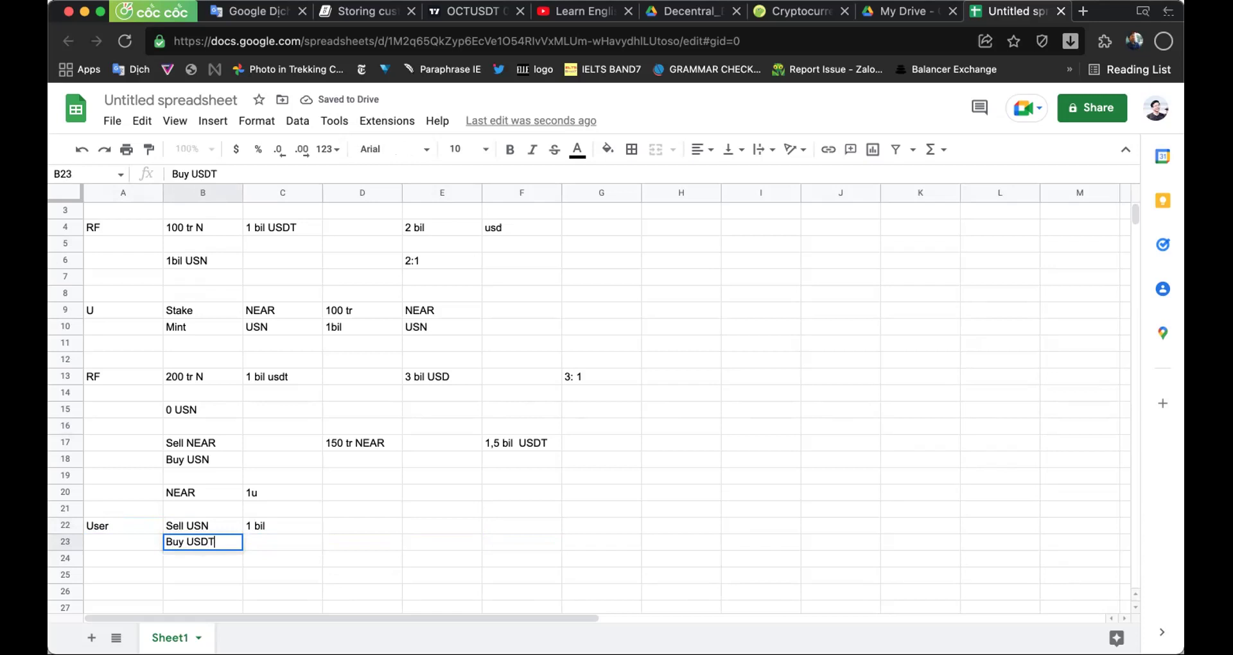
pyautogui.press('Tab')
pyautogui.write('1 bil')
pyautogui.press('Return')
pyautogui.press('Return')
pyautogui.press('Return')
pyautogui.press('Return')
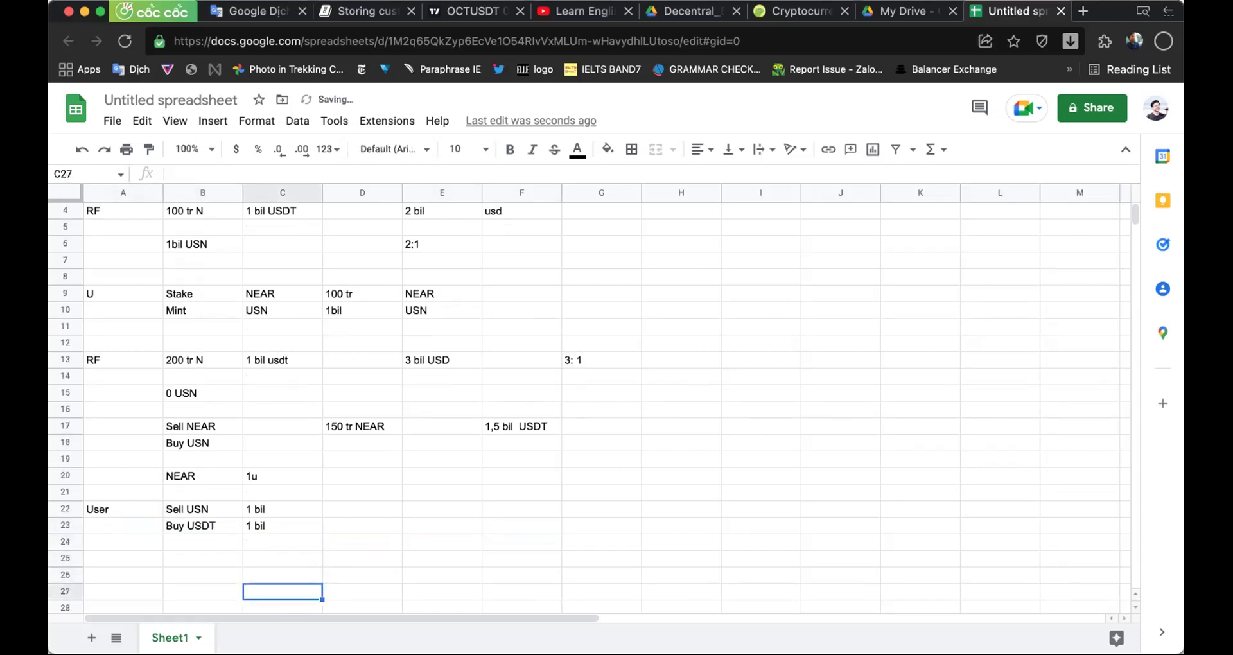
# - Label a new reserve fund row by entering "RF" in cell A26
pyautogui.click(128, 574)
pyautogui.write('RF')
pyautogui.press('Tab')
pyautogui.press('Tab')
pyautogui.press('Tab')
pyautogui.press('Tab')
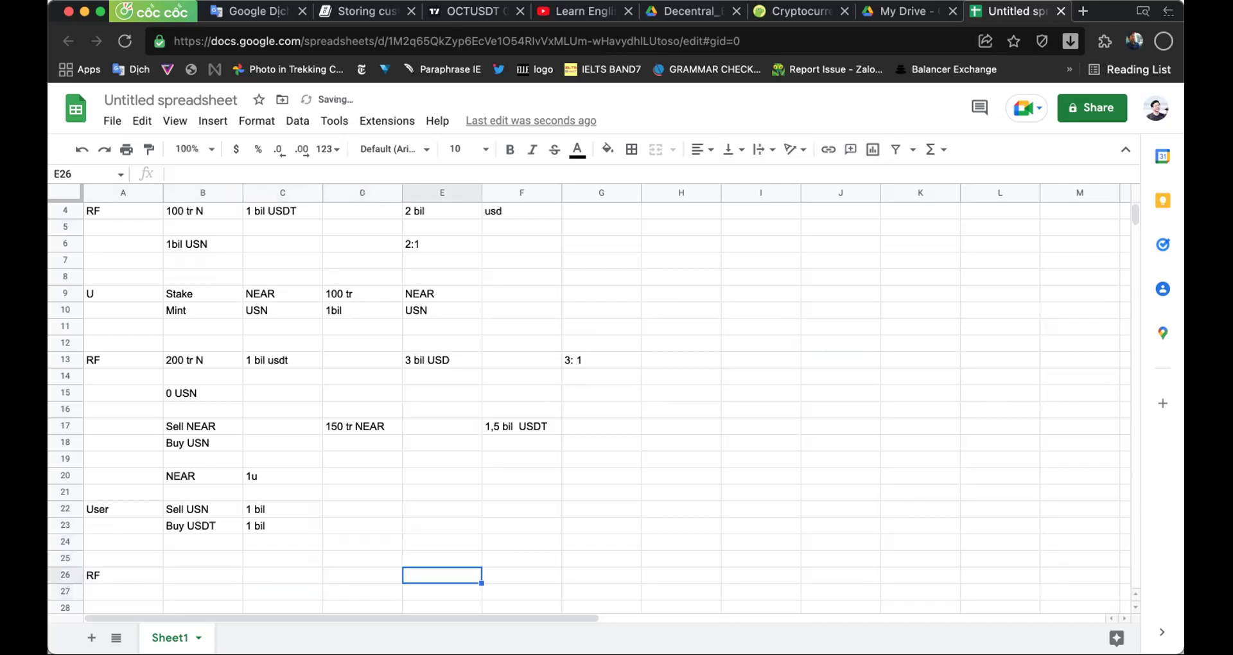
# - Enter the reserve fund's NEAR holding as "150 tr NEAR" in cell D26
pyautogui.click(362, 575)
pyautogui.write('100')
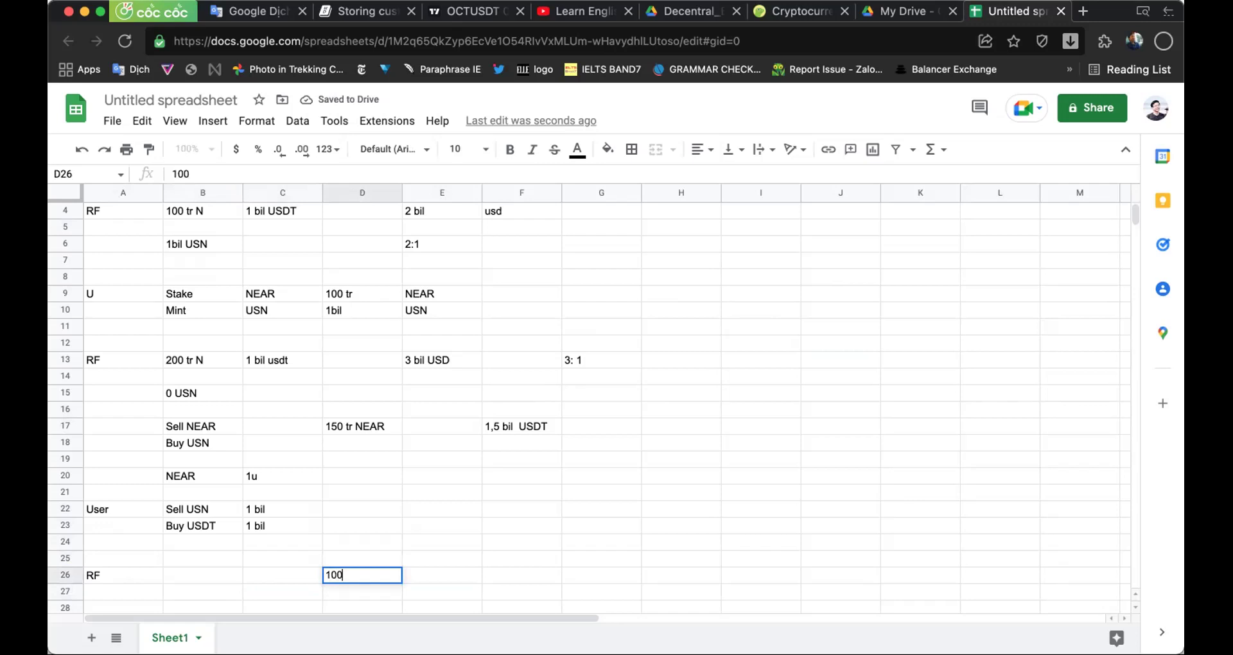
pyautogui.write('0')
pyautogui.press('BackSpace')
pyautogui.press('BackSpace')
pyautogui.write('0')
pyautogui.press('BackSpace')
pyautogui.press('BackSpace')
pyautogui.write('50')
pyautogui.write(' NEAR')
pyautogui.press('Return')
pyautogui.click(366, 574)
pyautogui.doubleClick(366, 574)
pyautogui.click(346, 575)
pyautogui.write('tr')
pyautogui.press('Return')
# - Enter the reserve fund's USDT amount as "0.5 usdt" in cell F26
pyautogui.click(521, 575)
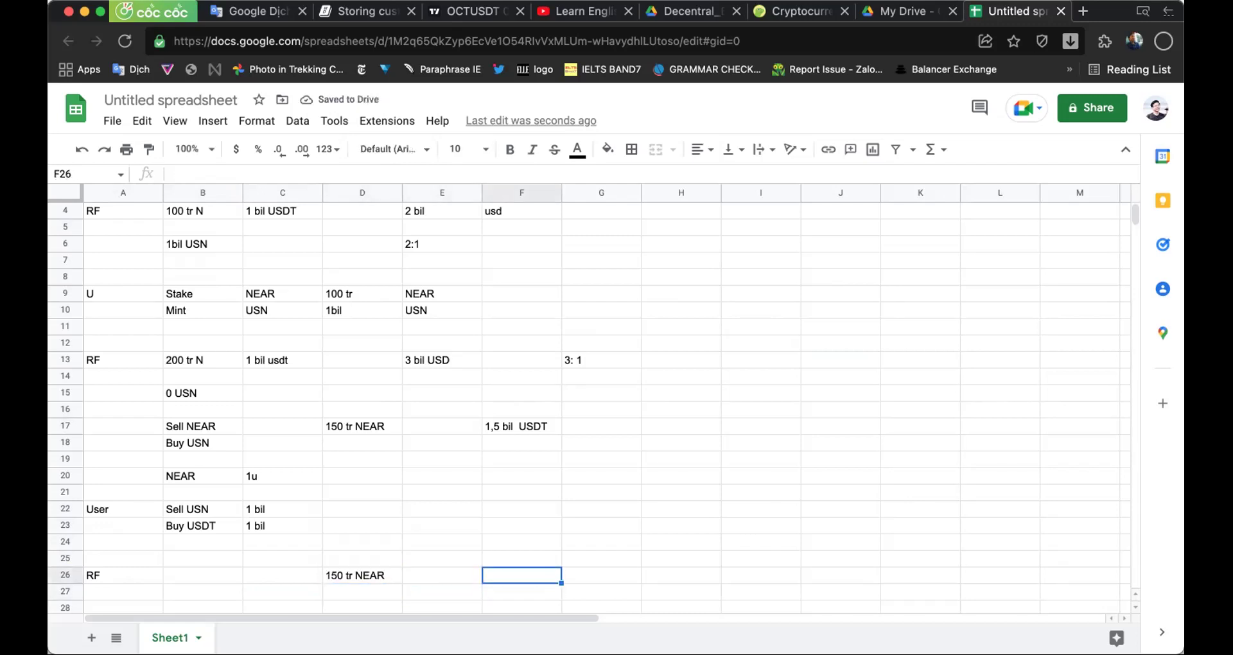
pyautogui.write('0.5')
pyautogui.write(' usd')
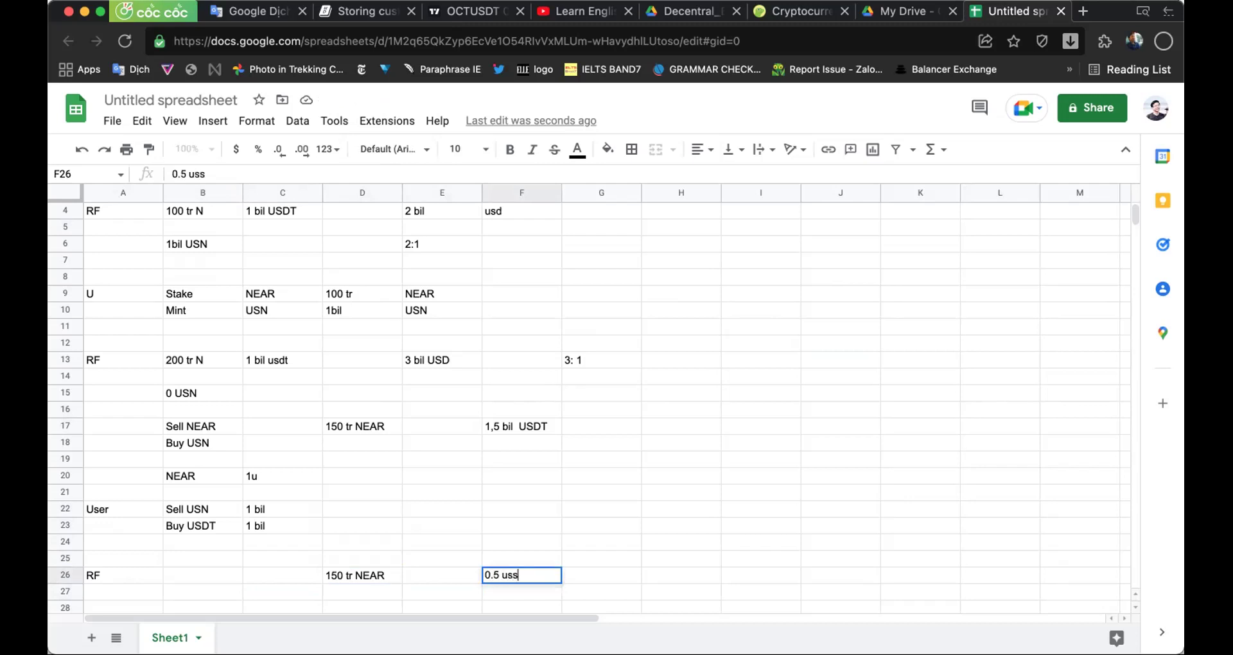
pyautogui.write('t')
pyautogui.press('BackSpace')
pyautogui.press('BackSpace')
pyautogui.press('BackSpace')
pyautogui.press('BackSpace')
pyautogui.press('BackSpace')
pyautogui.write('usdt')
pyautogui.press('Return')
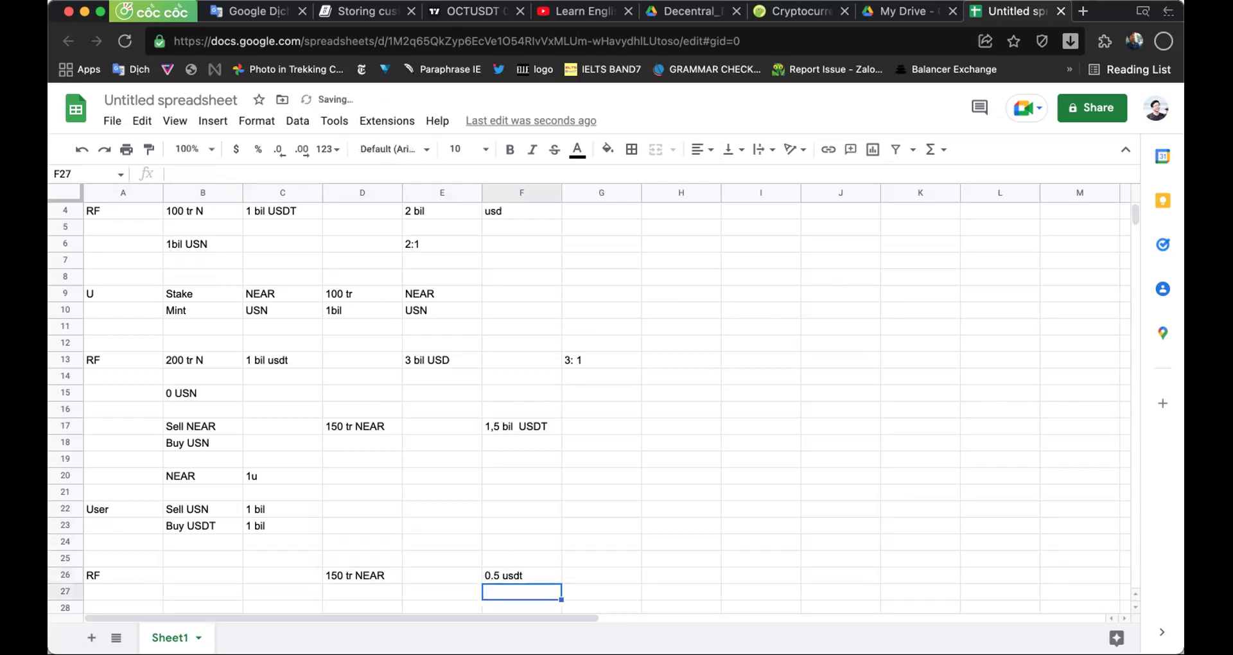
# - Enter the reserve fund's USN amount as "1 bil usn" in cell D28
pyautogui.scroll(-2, 321, 376)
pyautogui.press('Down')
pyautogui.press('Left')
pyautogui.press('Left')
pyautogui.write('1 ti')
pyautogui.press('BackSpace')
pyautogui.press('BackSpace')
pyautogui.write('bil yss')
pyautogui.press('BackSpace')
pyautogui.press('BackSpace')
pyautogui.press('BackSpace')
pyautogui.write('uss')
pyautogui.press('BackSpace')
pyautogui.write('d')
pyautogui.press('BackSpace')
pyautogui.write('n')
pyautogui.press('Return')
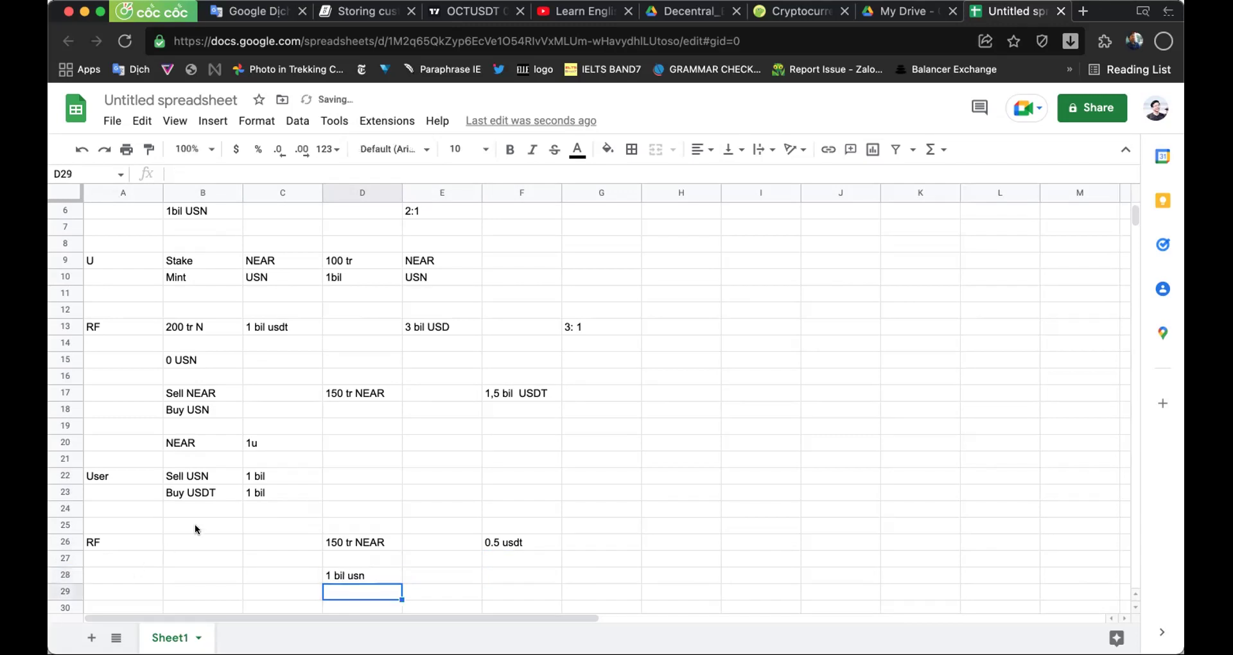
# - Insert the unit "bil" in cell F26 to make the amount "0.5 bil usdt"
pyautogui.scroll(-2, 195, 523)
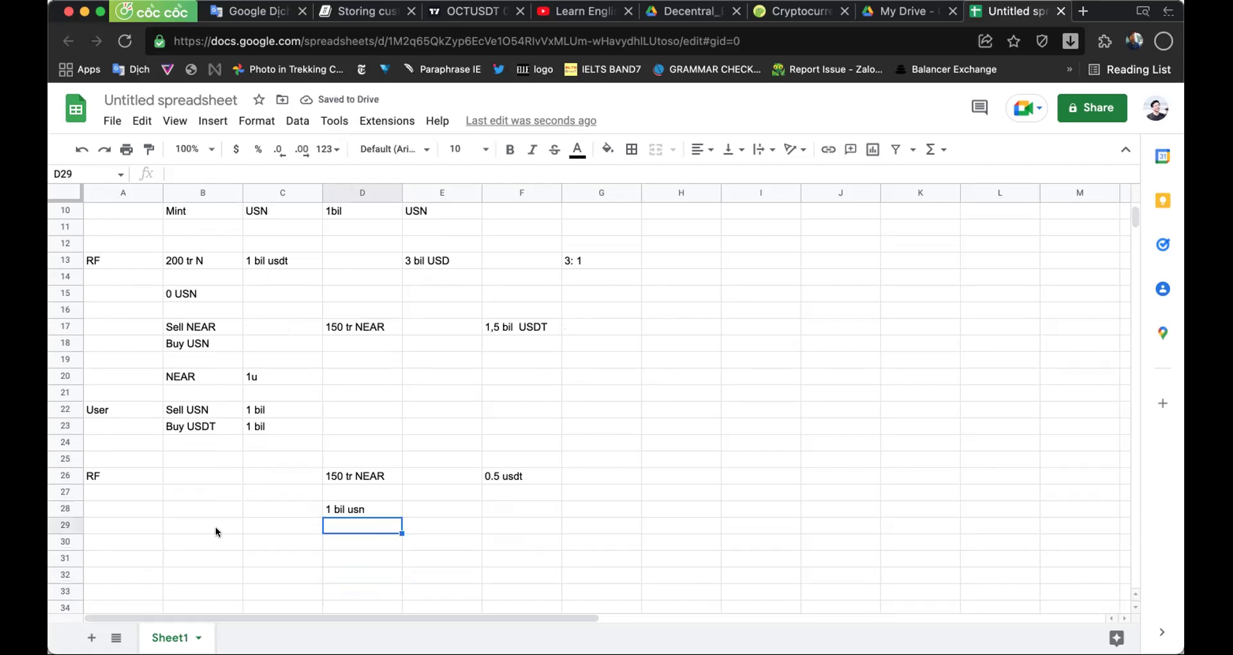
pyautogui.click(517, 474)
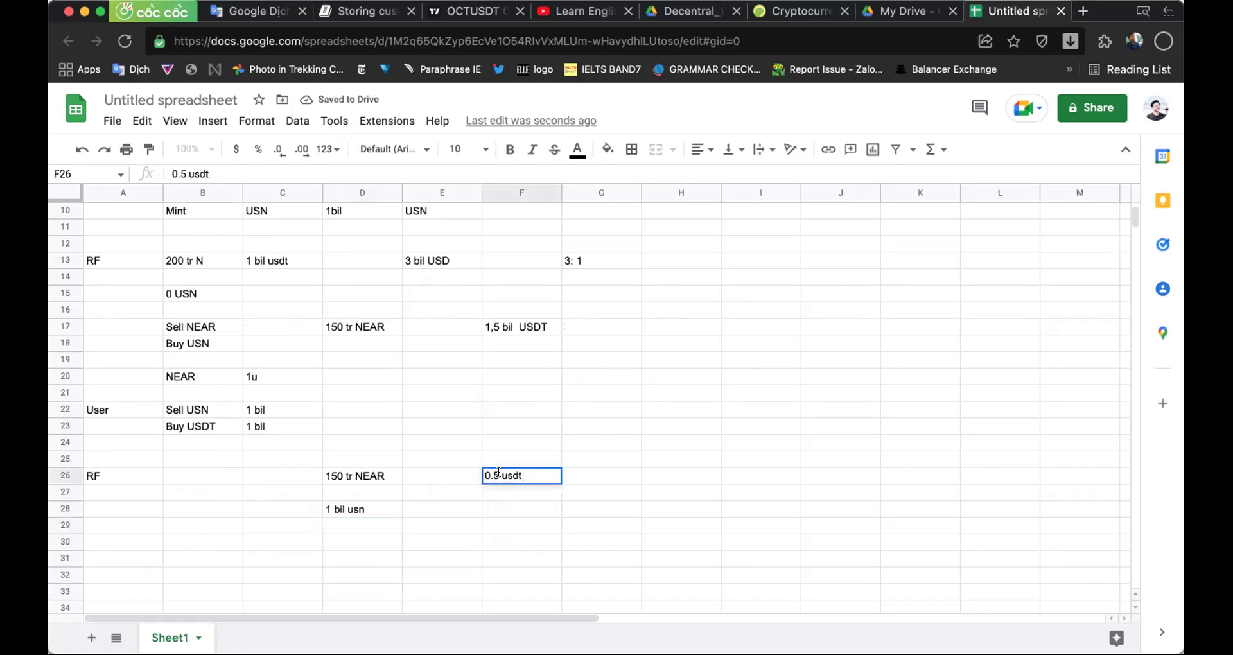
pyautogui.click(499, 474)
pyautogui.write('bil')
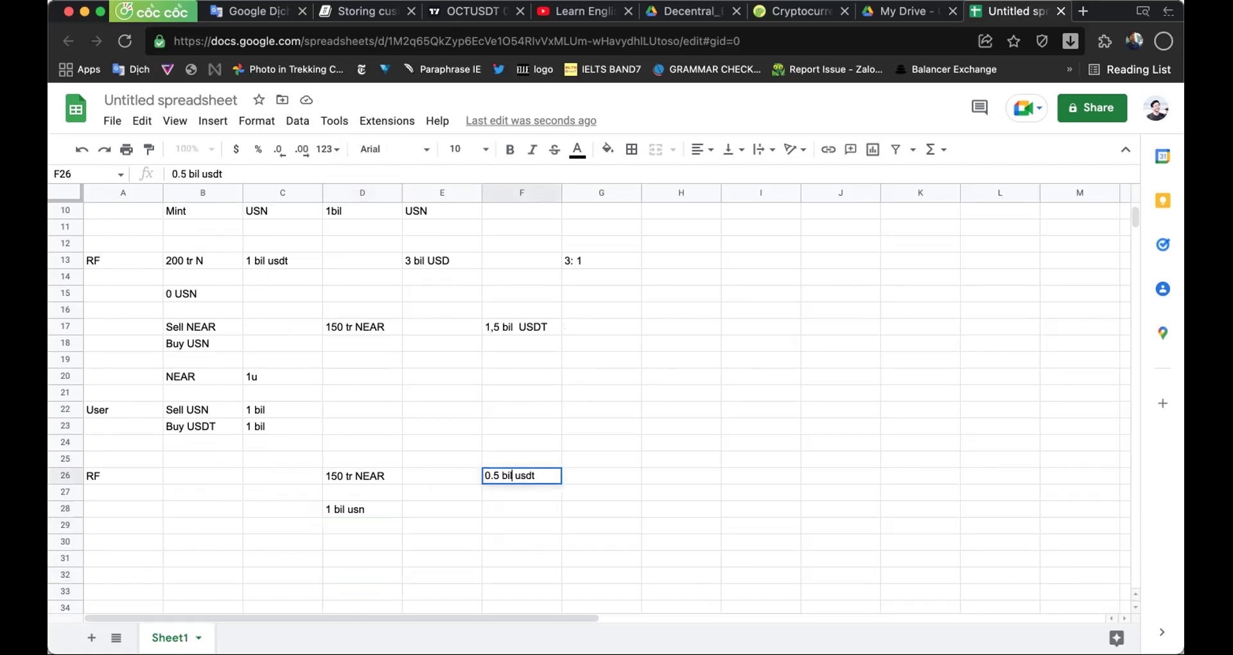
pyautogui.press('Return')
# - Review the reserve fund's NEAR, USDT and USN amounts in rows 26 to 28
pyautogui.press('Left')
pyautogui.press('Left')
pyautogui.press('Up')
pyautogui.press('Right')
pyautogui.press('Right')
pyautogui.press('Left')
pyautogui.press('Left')
pyautogui.press('Left')
pyautogui.press('Right')
pyautogui.press('Right')
pyautogui.press('Right')
pyautogui.press('Right')
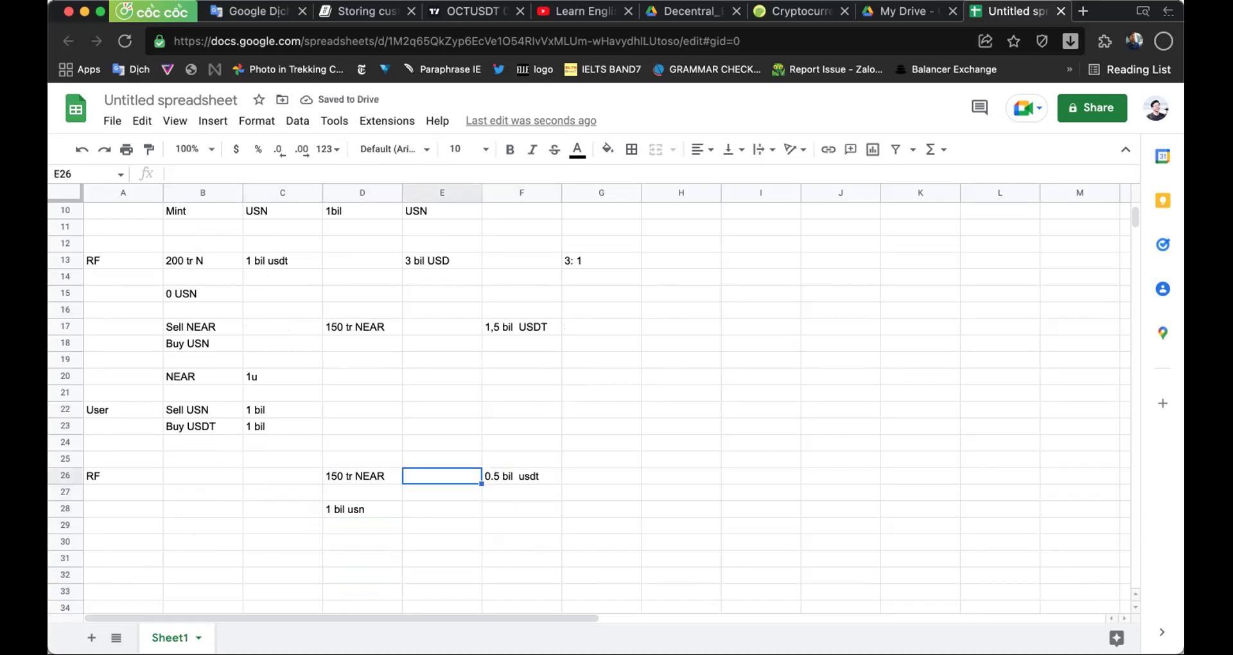
pyautogui.press('Down')
pyautogui.press('Left')
pyautogui.press('Left')
pyautogui.press('Down')
pyautogui.press('Left')
pyautogui.press('Up')
pyautogui.press('Up')
pyautogui.press('Down')
pyautogui.press('Down')
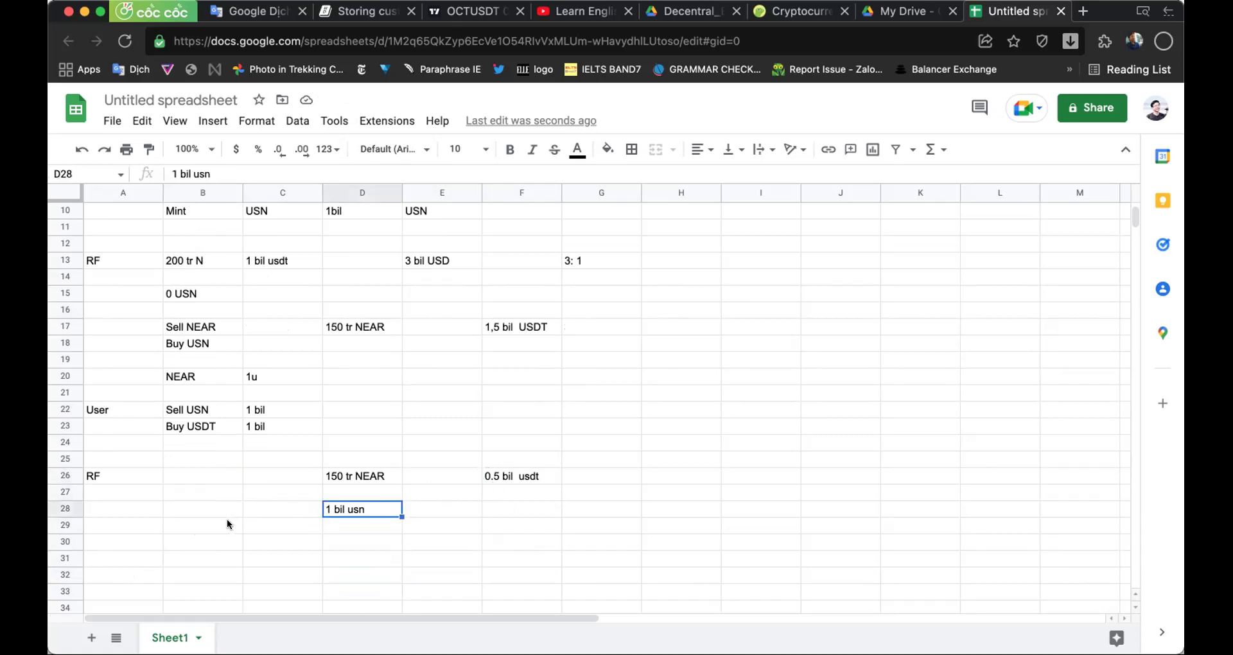
pyautogui.click(361, 474)
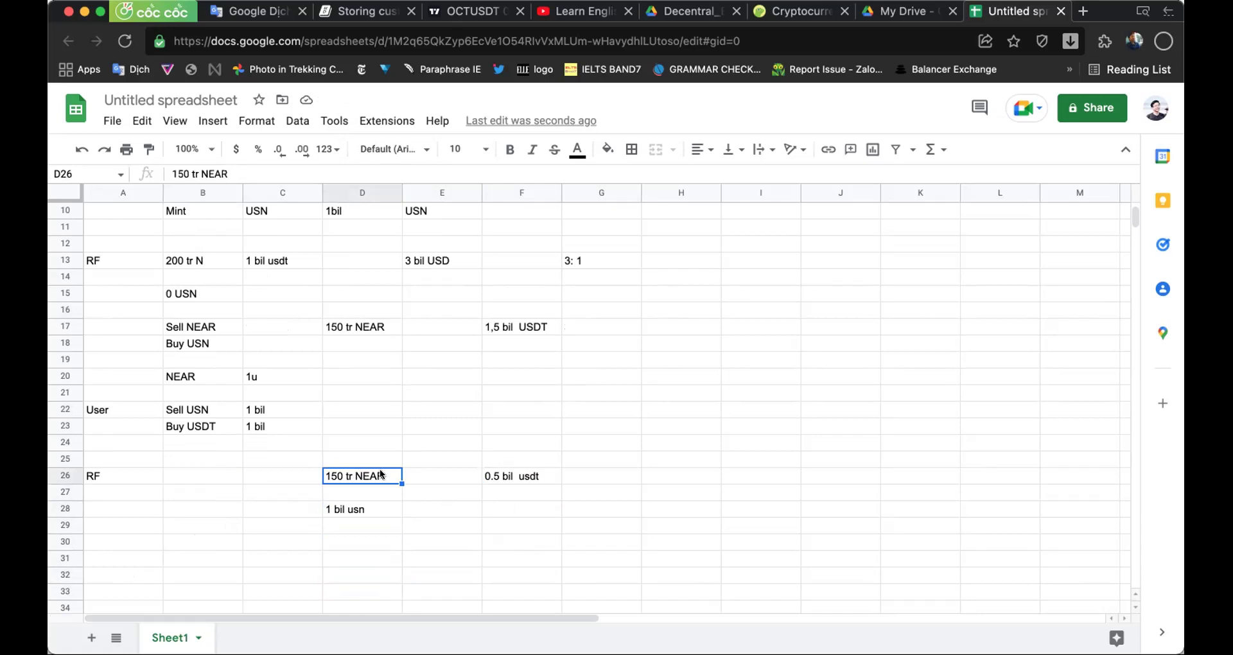
pyautogui.click(670, 474)
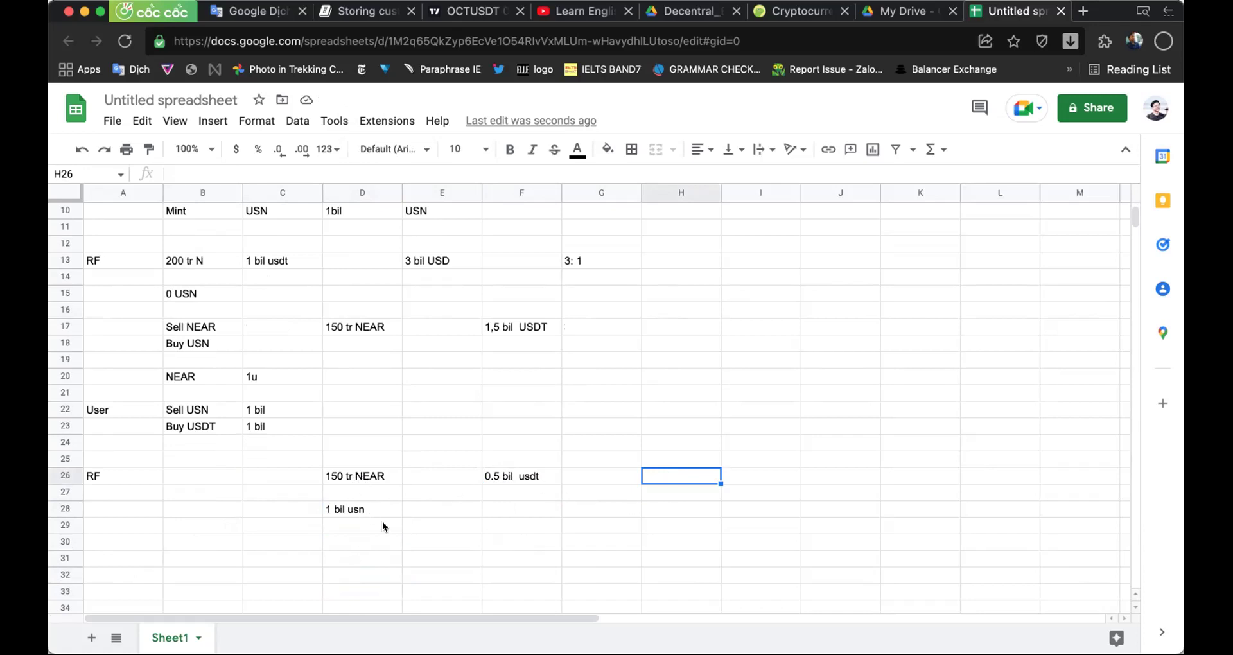
pyautogui.click(344, 565)
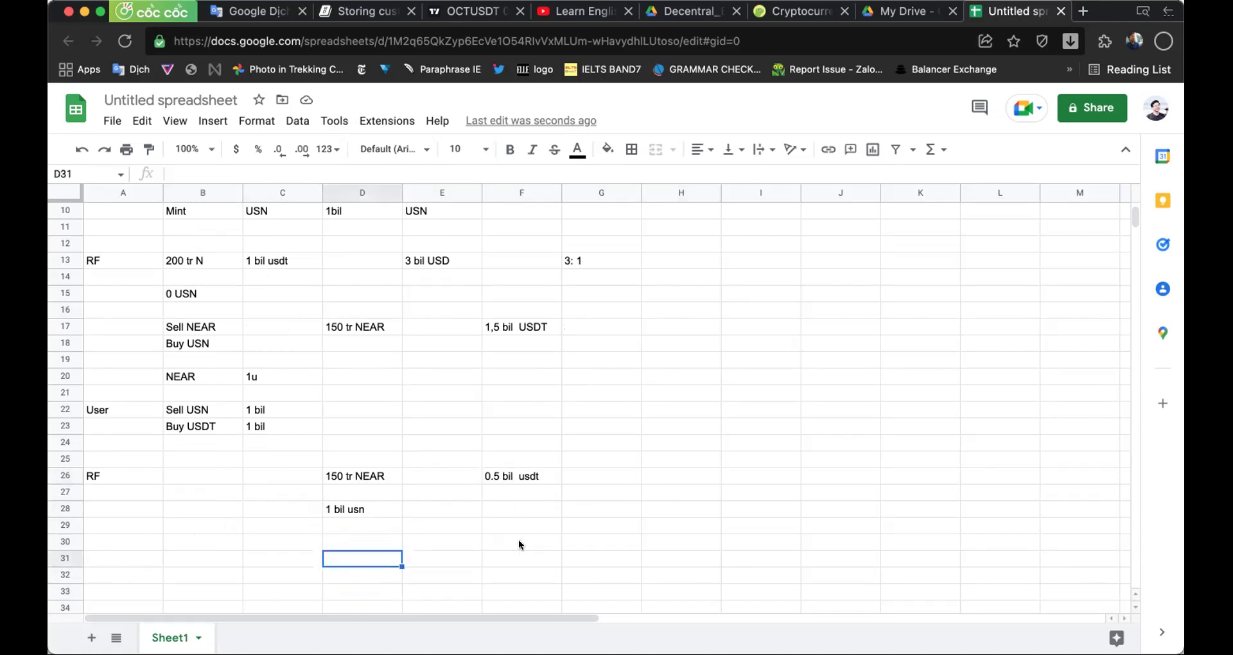
pyautogui.click(518, 555)
pyautogui.click(337, 569)
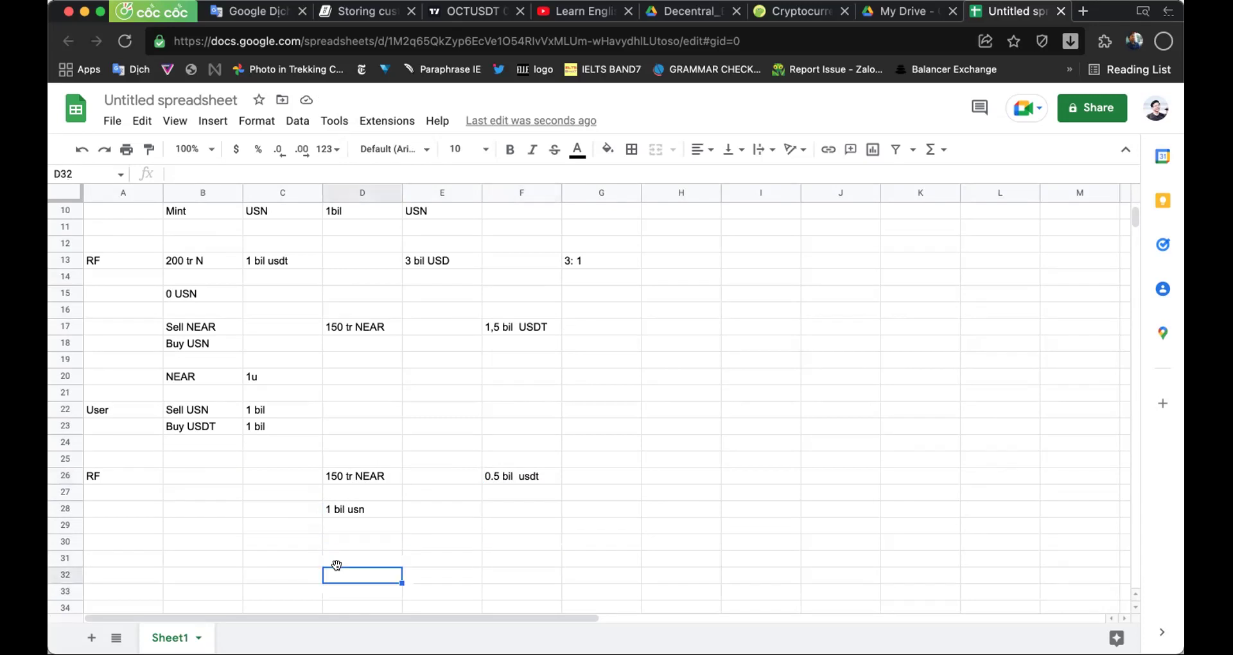
pyautogui.scroll(-2, 329, 498)
pyautogui.click(352, 460)
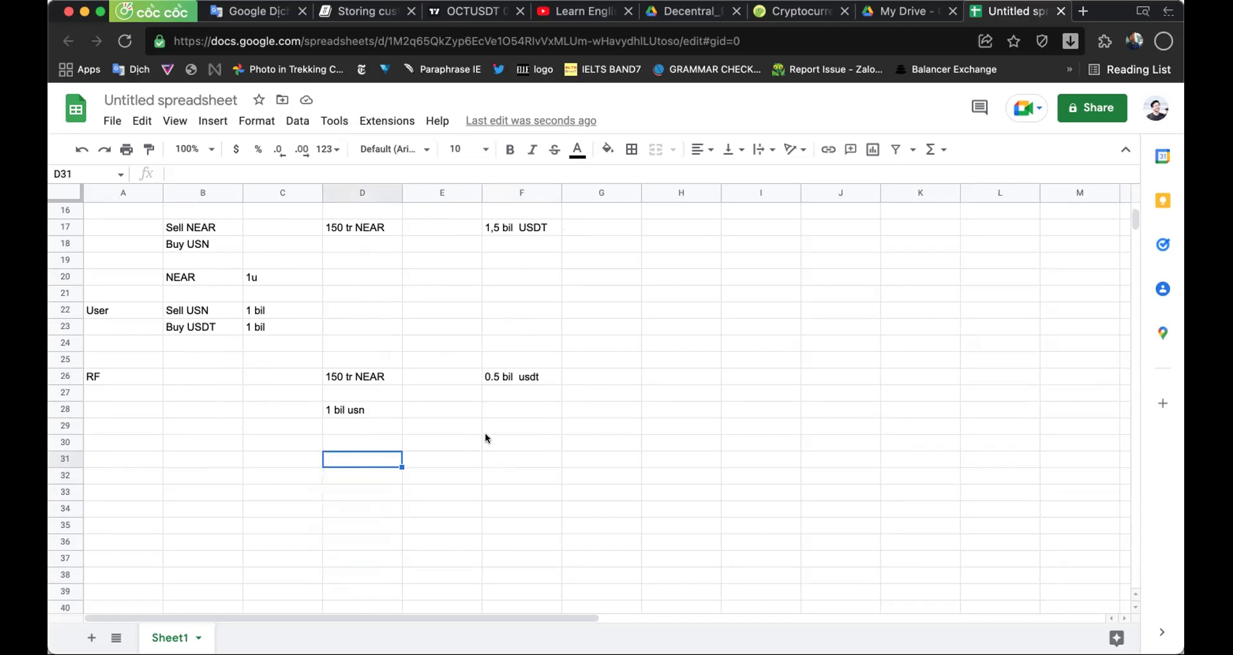
pyautogui.click(655, 372)
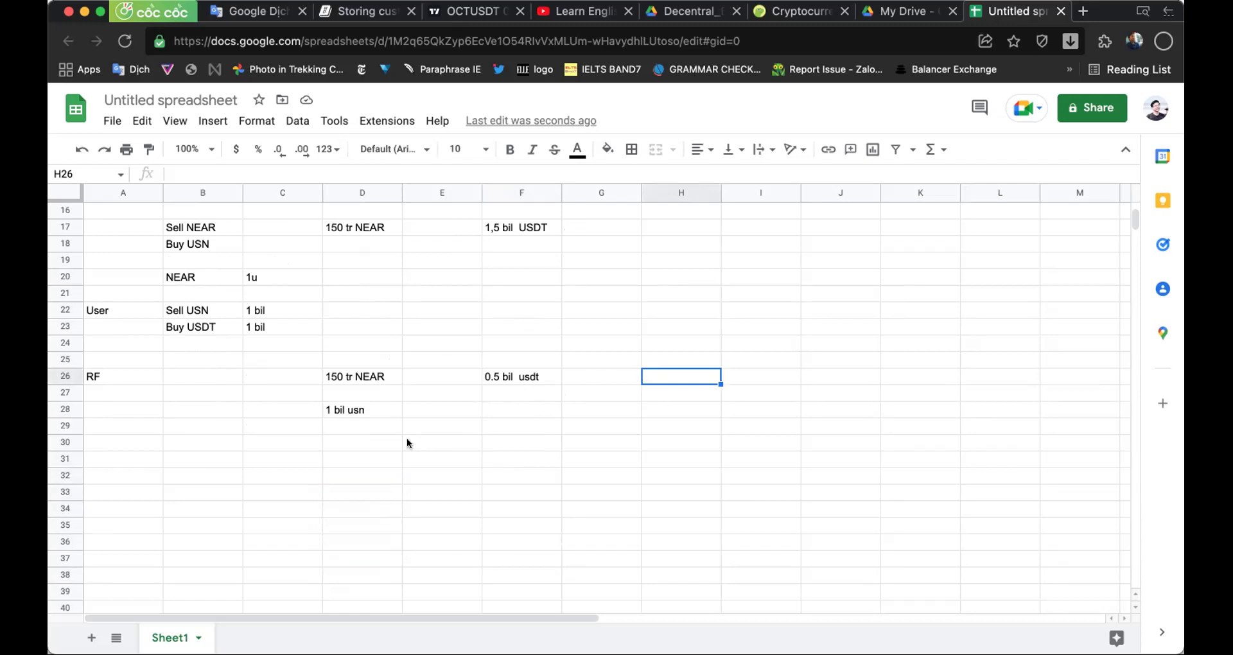
# - Enter "650 tr USDT" in cell H26 of the reserve fund row
pyautogui.write('650 tr U')
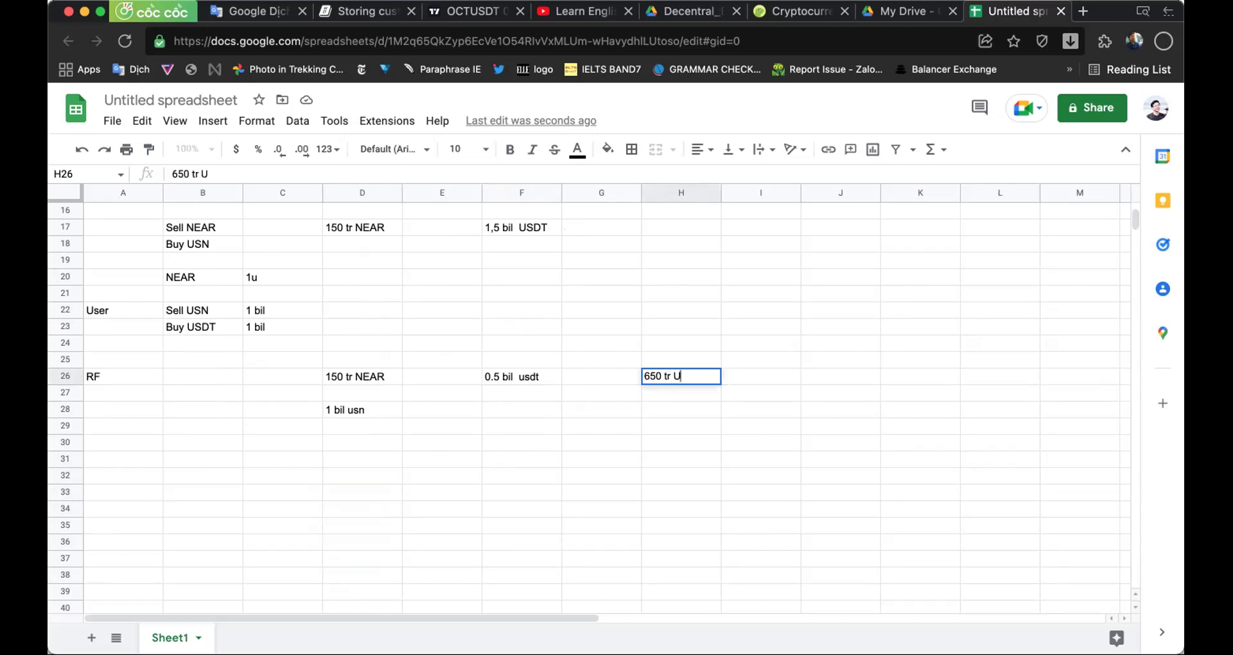
pyautogui.write('SDT')
pyautogui.press('Return')
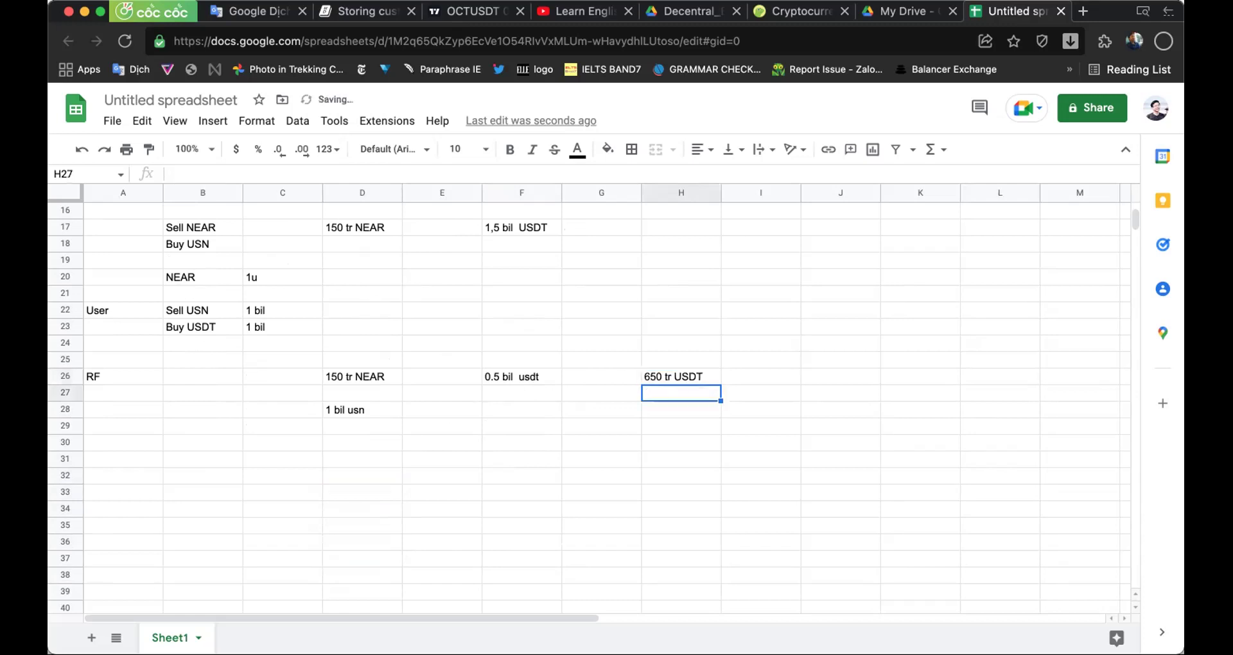
# - Enter the label "U" in cell A32
pyautogui.press('Down')
pyautogui.press('Down')
pyautogui.press('Down')
pyautogui.press('Left')
pyautogui.press('Left')
pyautogui.press('Left')
pyautogui.press('Left')
pyautogui.press('Down')
pyautogui.press('Down')
pyautogui.press('Left')
pyautogui.press('Left')
pyautogui.press('Left')
pyautogui.write('U')
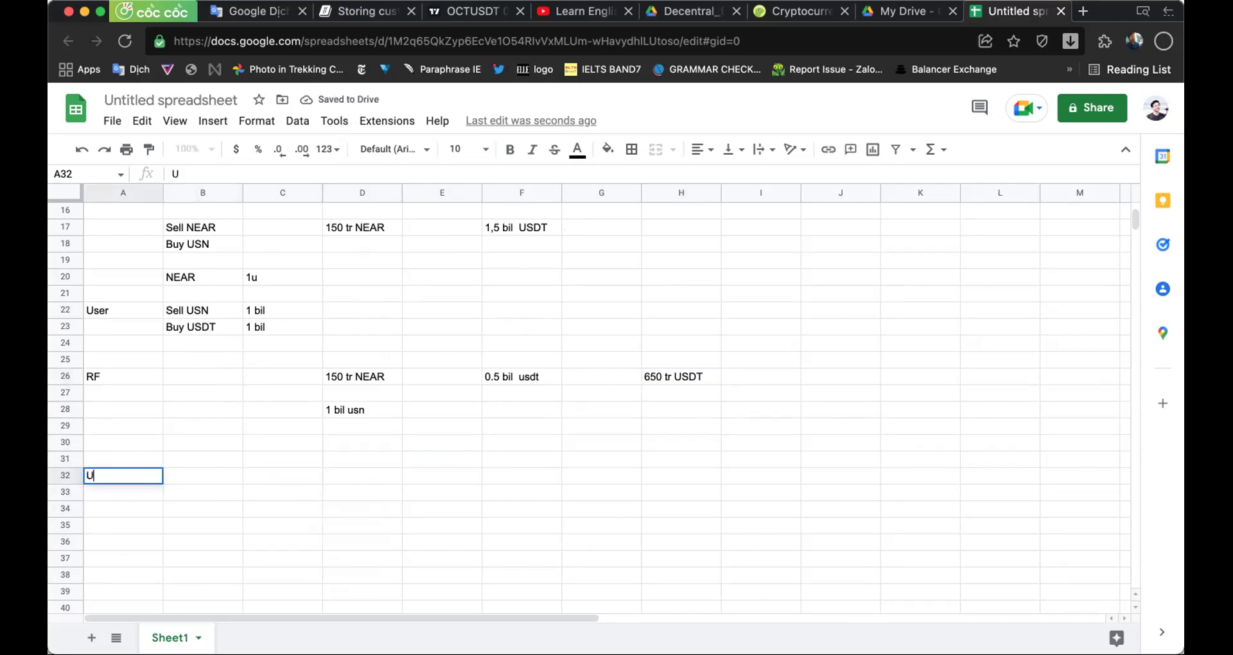
pyautogui.press('Return')
pyautogui.press('Right')
pyautogui.press('Up')
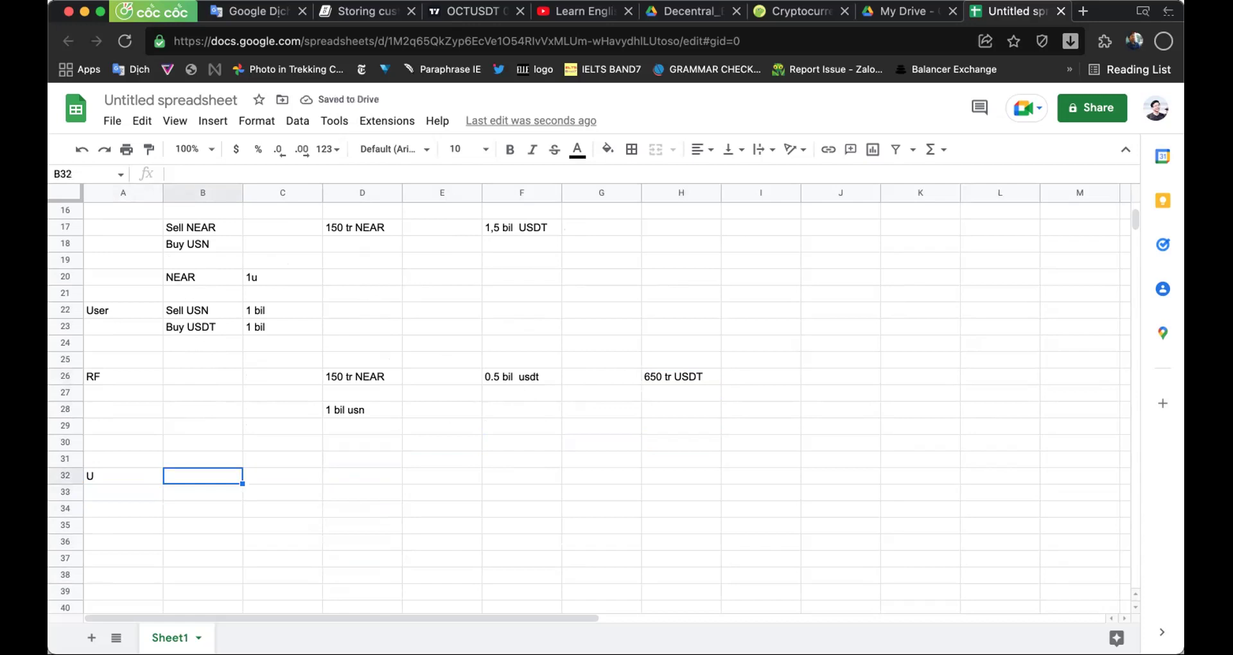
pyautogui.write('m')
pyautogui.press('BackSpace')
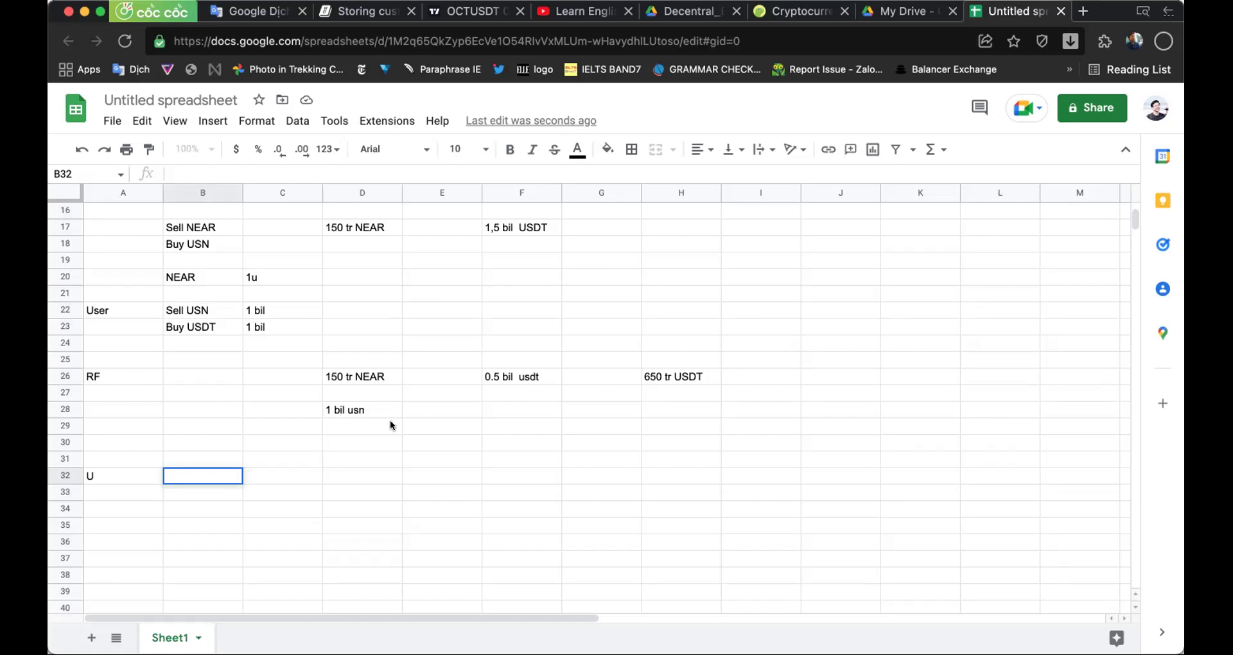
# - Clear the reserve fund's USN amount from cell D28
pyautogui.doubleClick(361, 414)
pyautogui.press('BackSpace')
pyautogui.press('BackSpace')
pyautogui.press('BackSpace')
pyautogui.press('BackSpace')
pyautogui.press('BackSpace')
pyautogui.press('BackSpace')
pyautogui.press('BackSpace')
pyautogui.press('BackSpace')
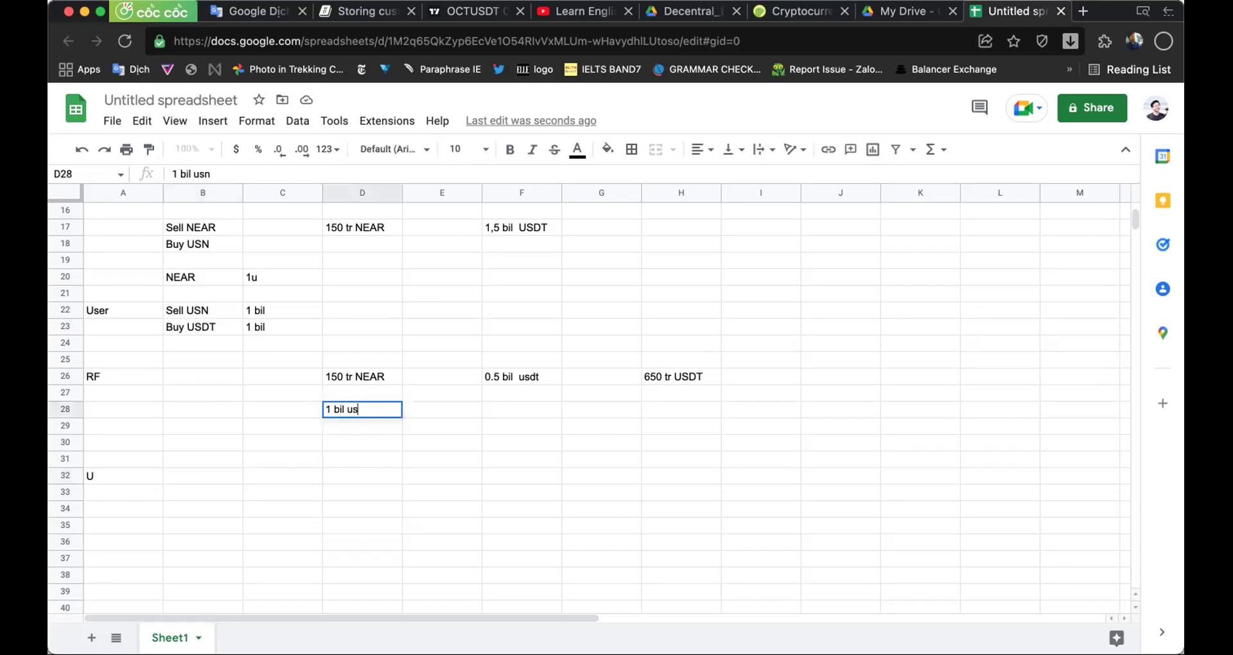
pyautogui.press('BackSpace')
pyautogui.write('buil')
pyautogui.press('BackSpace')
pyautogui.press('BackSpace')
pyautogui.press('BackSpace')
pyautogui.press('BackSpace')
pyautogui.write('1m')
pyautogui.press('BackSpace')
pyautogui.press('BackSpace')
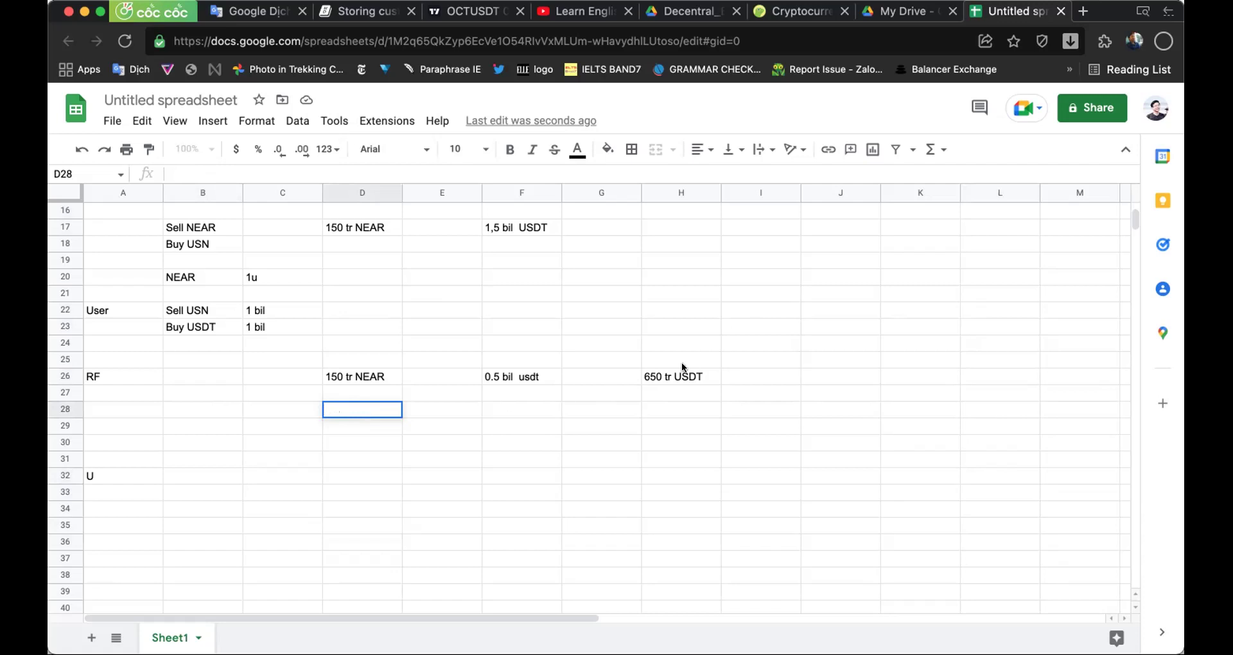
pyautogui.press('Return')
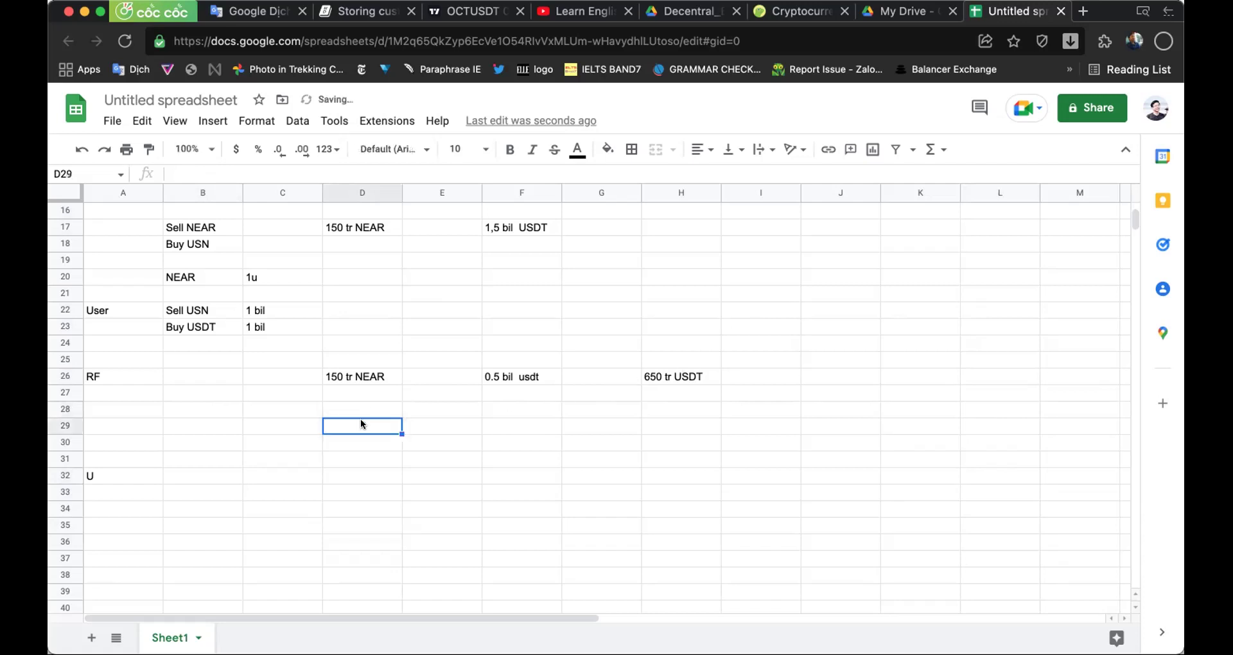
pyautogui.click(359, 404)
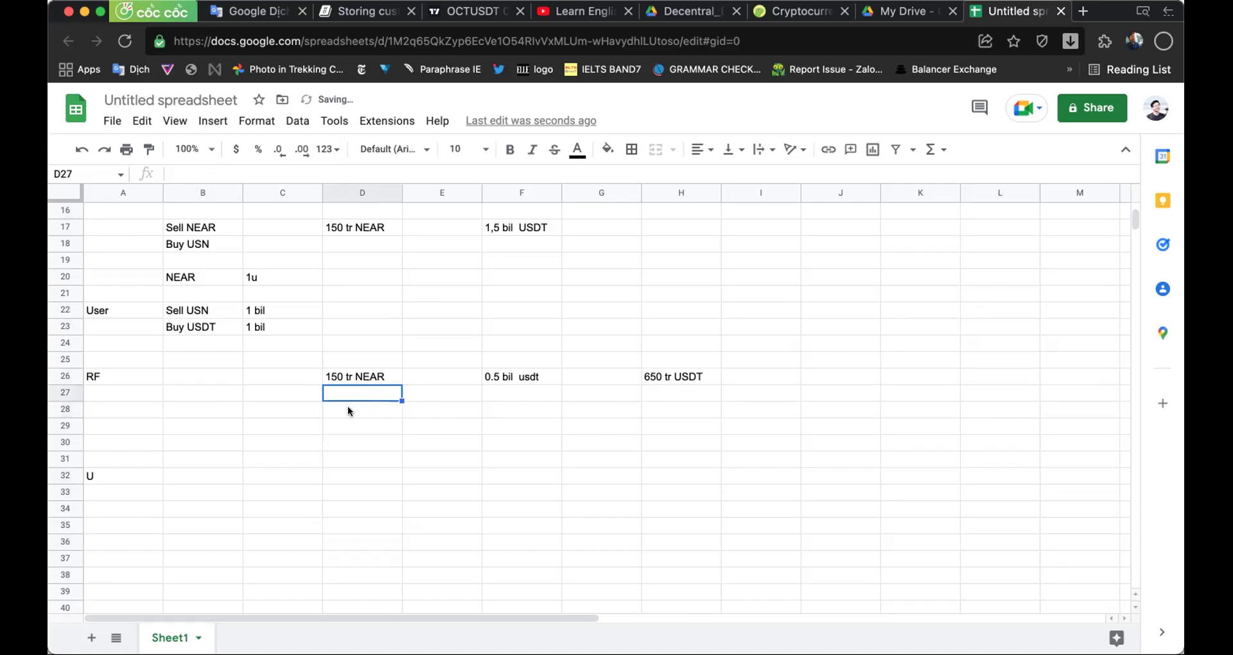
pyautogui.write('1mi')
pyautogui.press('BackSpace')
pyautogui.press('BackSpace')
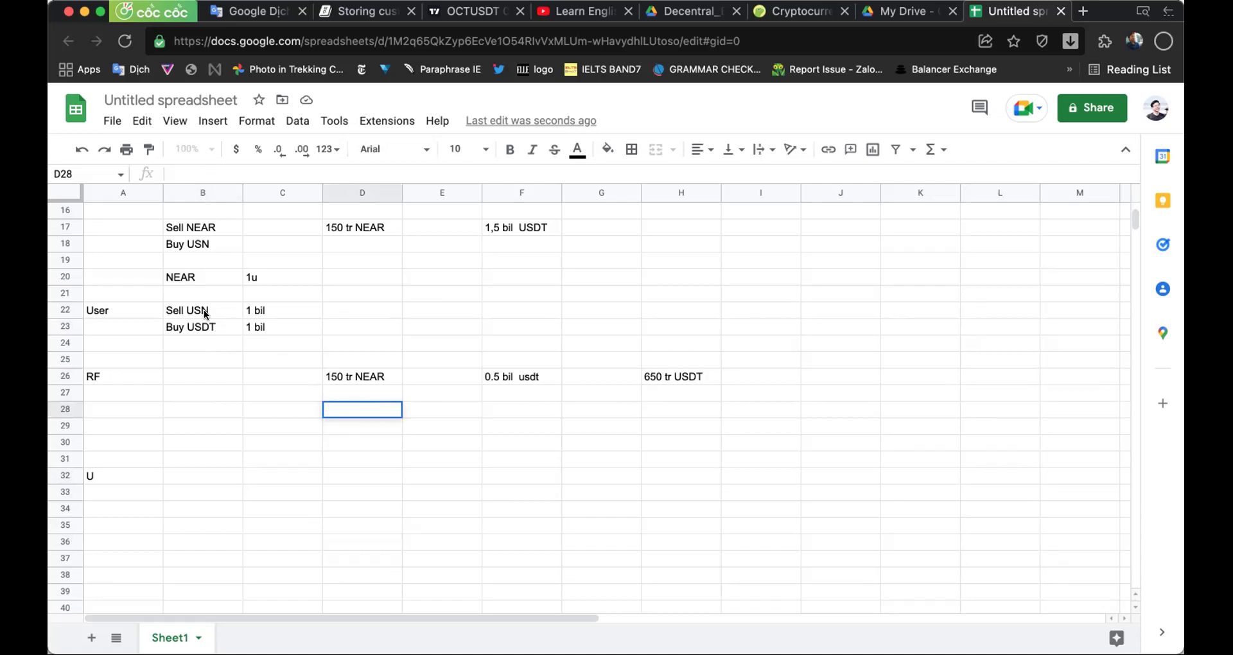
pyautogui.click(203, 309)
pyautogui.click(271, 306)
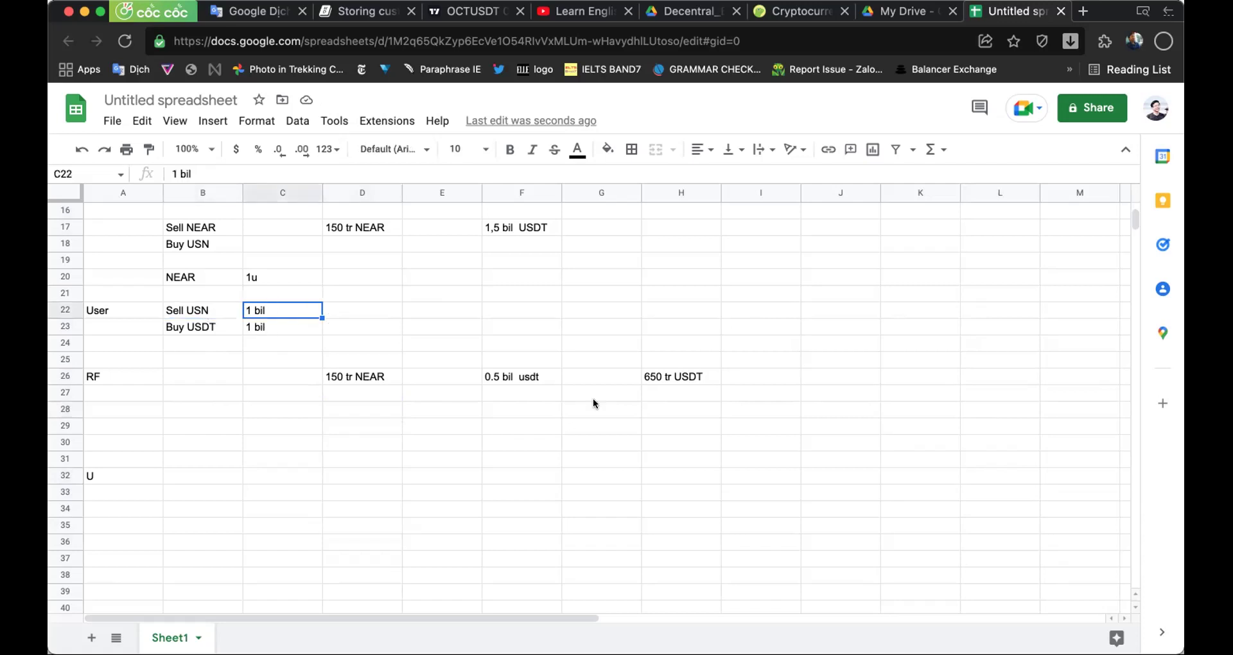
pyautogui.click(666, 377)
pyautogui.doubleClick(675, 376)
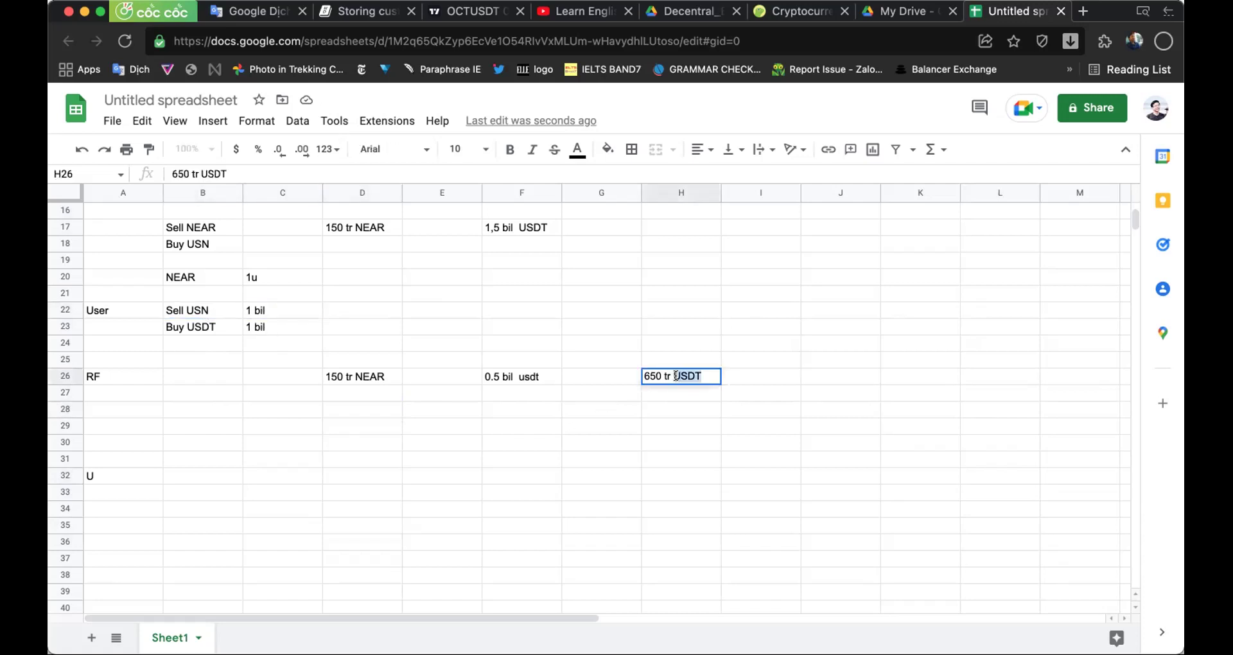
pyautogui.click(372, 406)
pyautogui.write('burr')
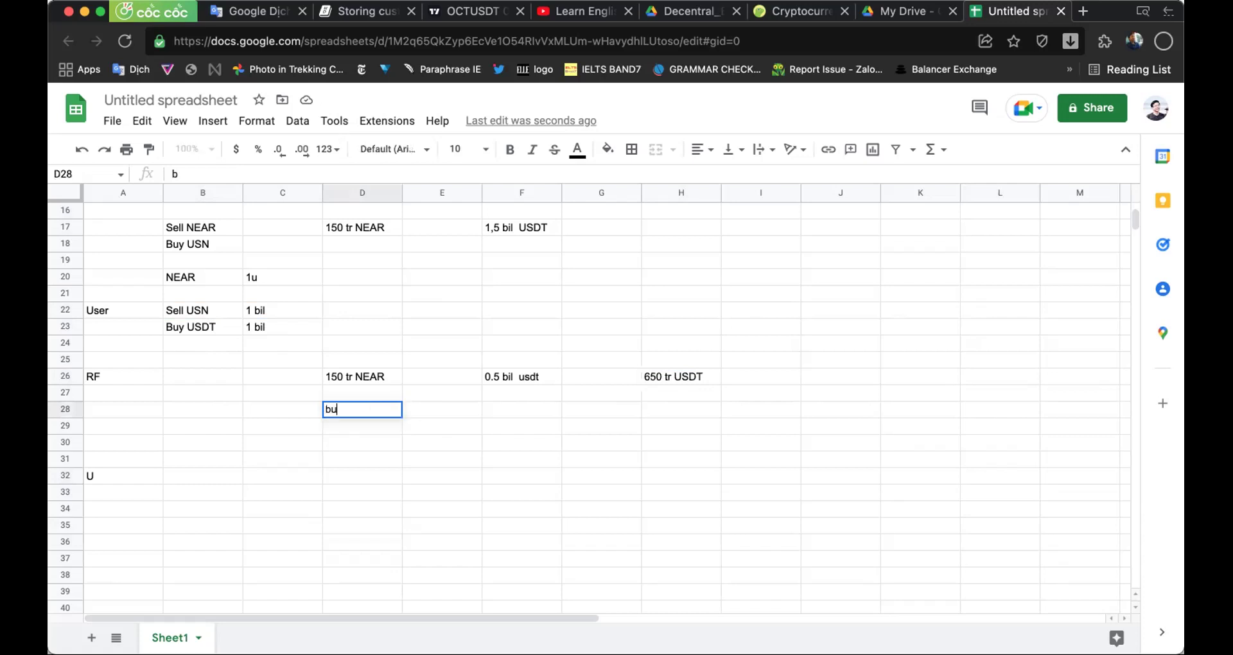
pyautogui.press('BackSpace')
pyautogui.press('BackSpace')
pyautogui.write('rn UNS')
pyautogui.press('BackSpace')
pyautogui.press('BackSpace')
pyautogui.write('S')
pyautogui.press('BackSpace')
pyautogui.press('BackSpace')
pyautogui.press('BackSpace')
pyautogui.press('BackSpace')
pyautogui.press('BackSpace')
pyautogui.press('BackSpace')
pyautogui.press('BackSpace')
# - Enter "1 mil USN" in cell D28 as the reserve fund's USN amount
pyautogui.write('1 mil USD')
pyautogui.press('BackSpace')
pyautogui.write('N')
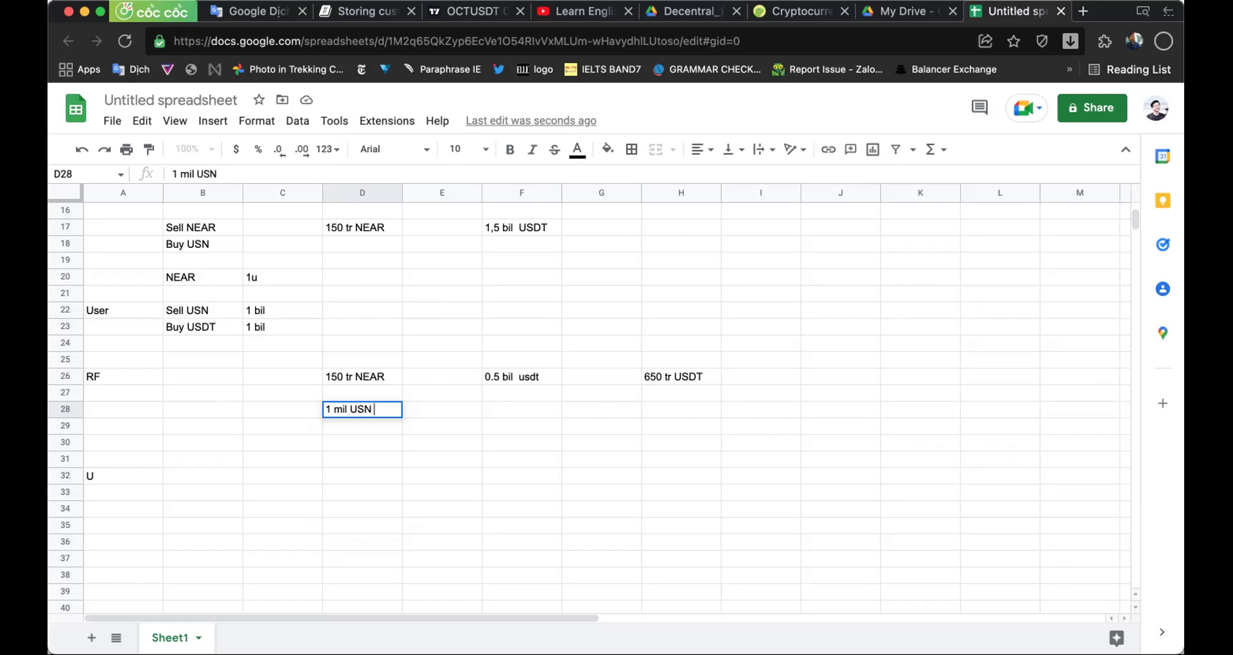
pyautogui.press('Return')
pyautogui.press('Down')
pyautogui.press('Down')
pyautogui.press('Down')
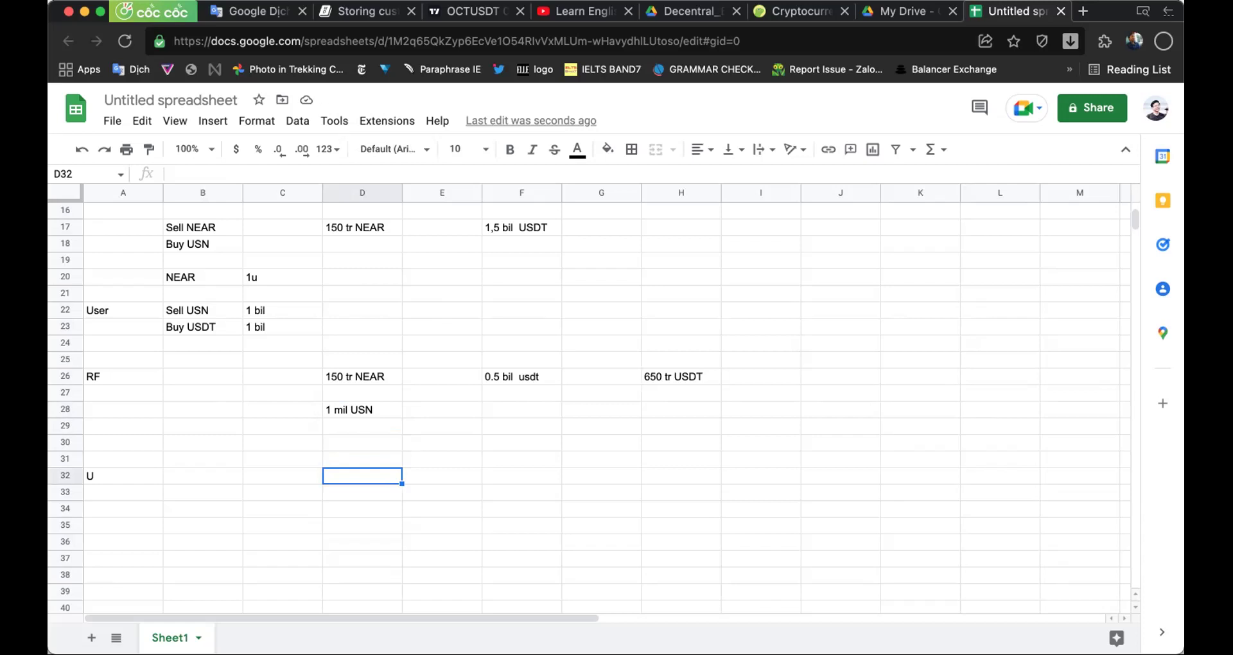
# - Change the reserve fund's USN amount in cell D28 to "650 mil USN"
pyautogui.click(367, 411)
pyautogui.click(357, 378)
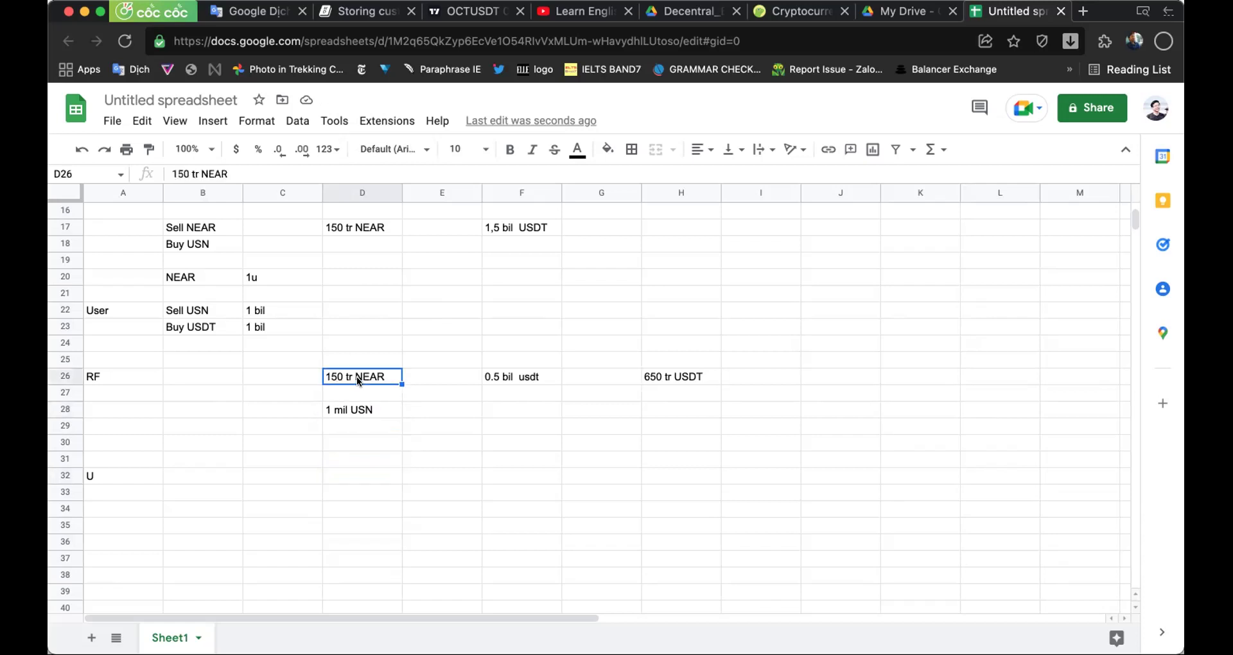
pyautogui.click(367, 411)
pyautogui.click(346, 376)
pyautogui.keyDown('shift'); pyautogui.click(661, 411); pyautogui.keyUp('shift')
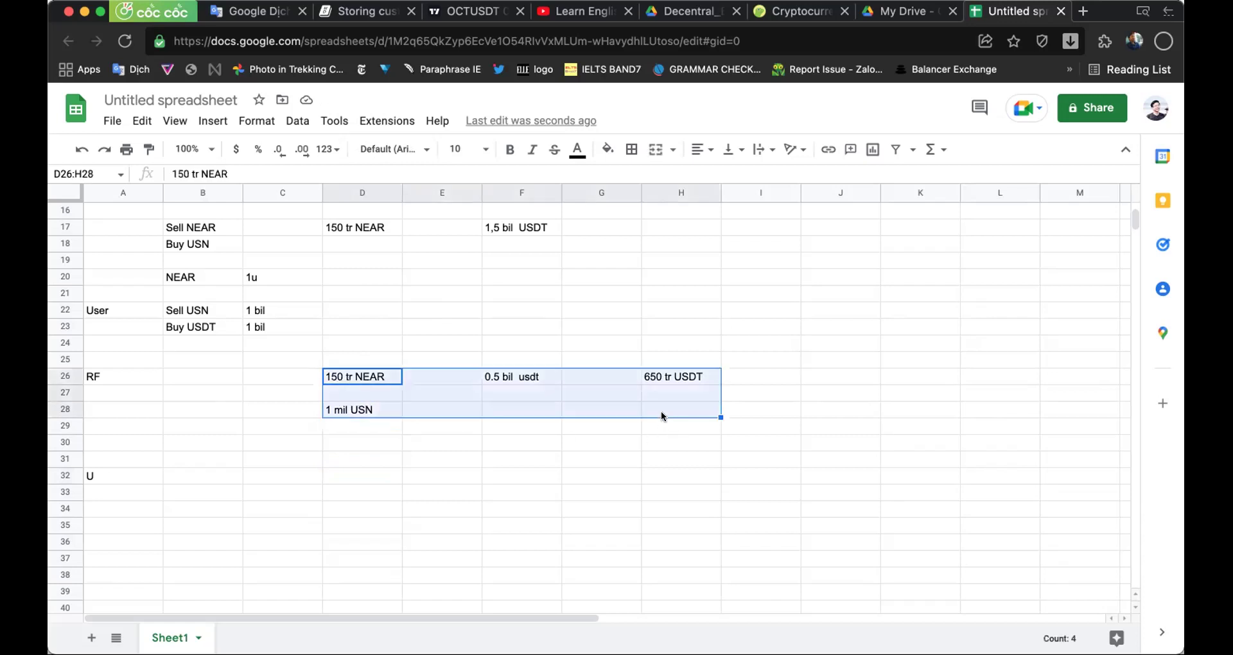
pyautogui.click(366, 405)
pyautogui.doubleClick(329, 409)
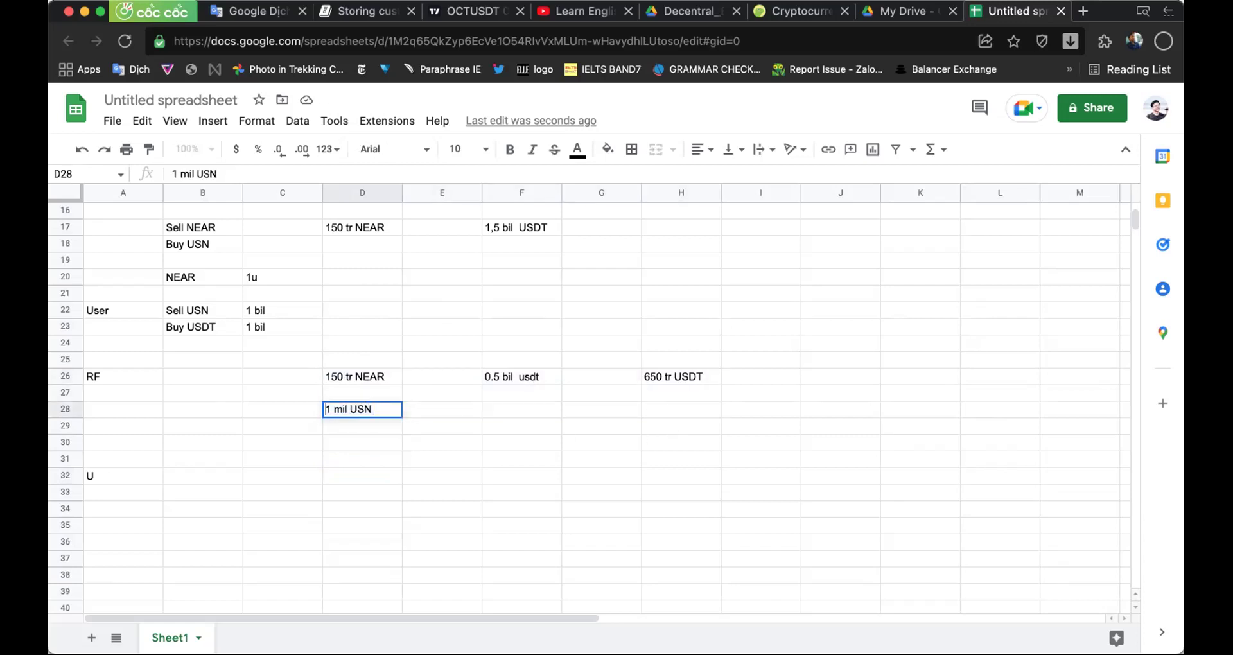
pyautogui.press('BackSpace')
pyautogui.write('65')
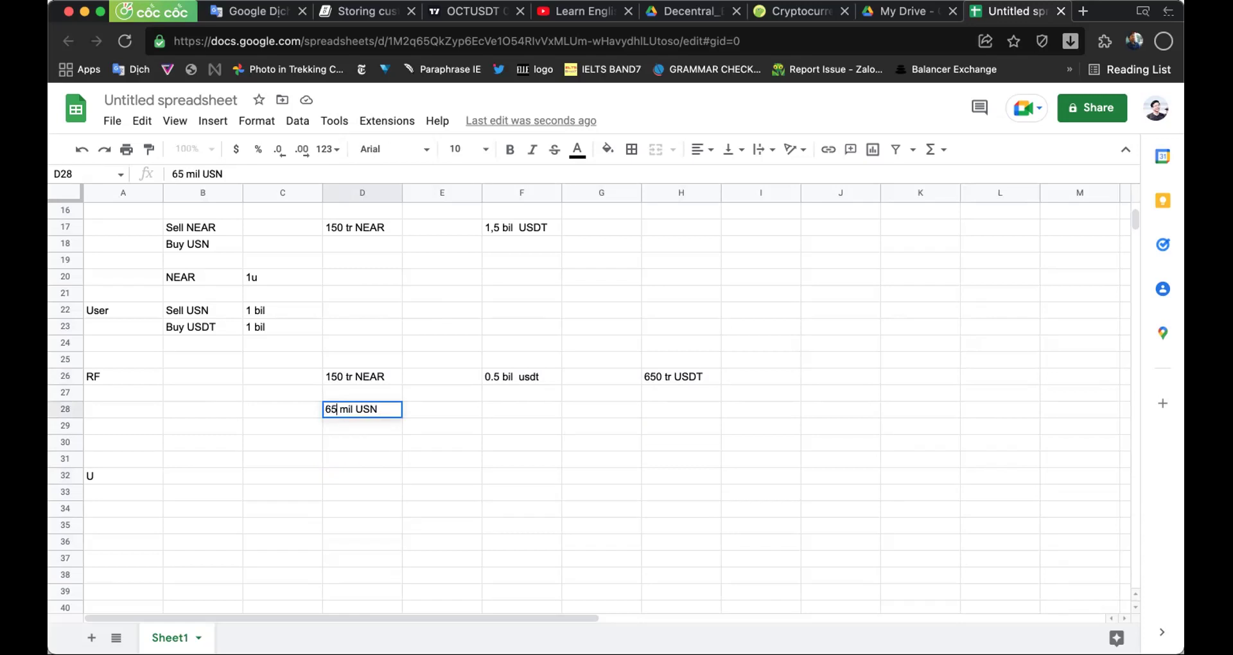
pyautogui.write('0')
pyautogui.press('Return')
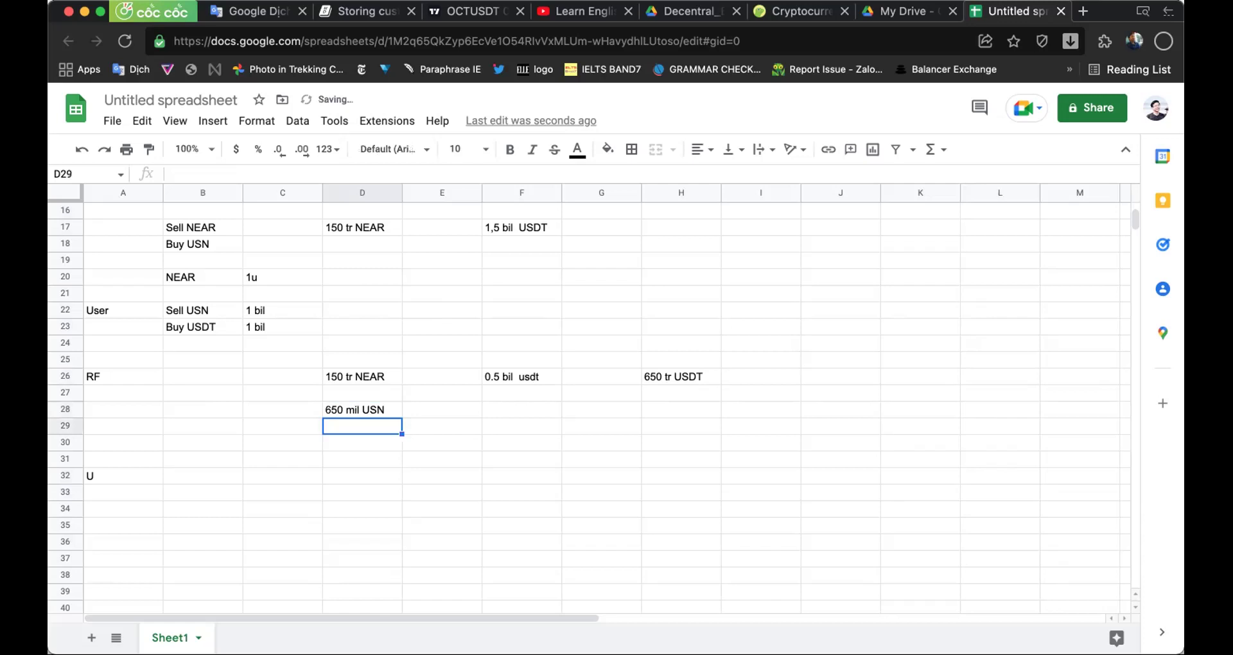
pyautogui.click(345, 464)
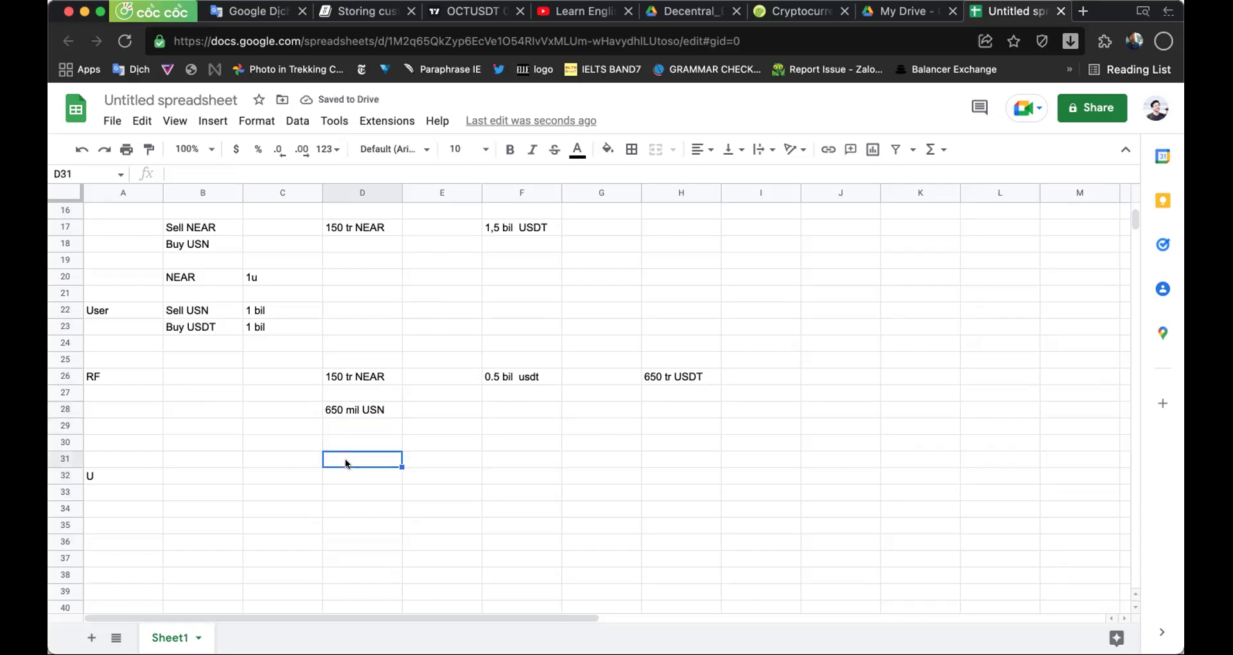
pyautogui.click(341, 476)
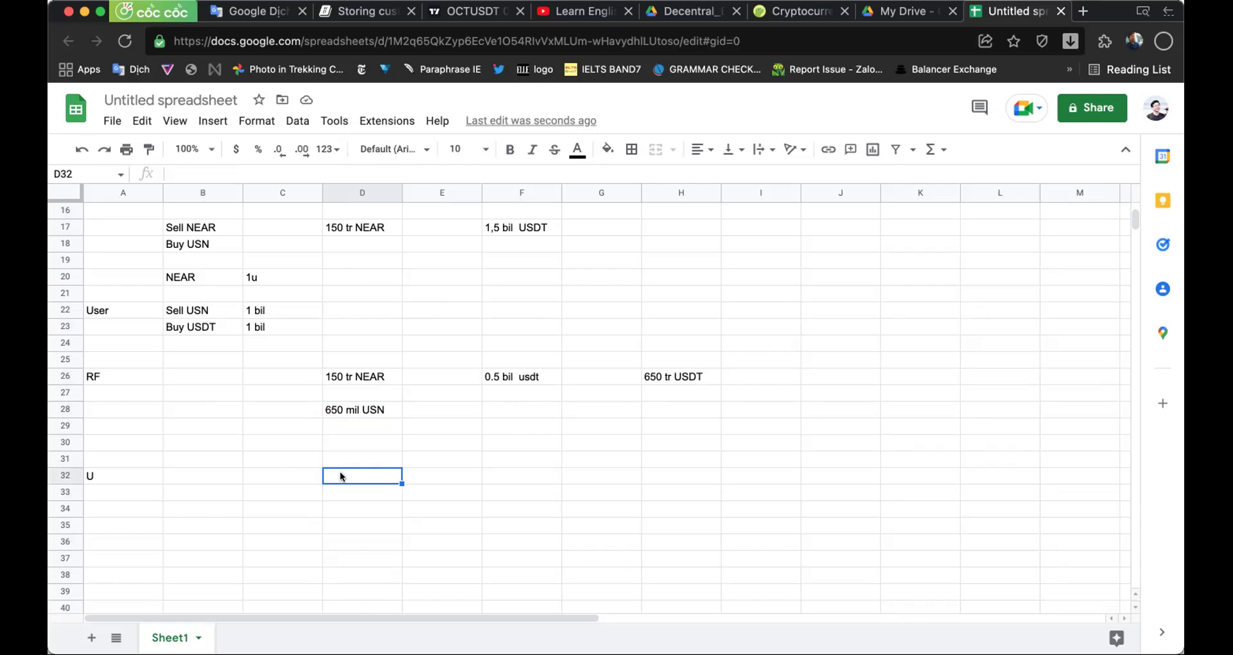
pyautogui.click(126, 475)
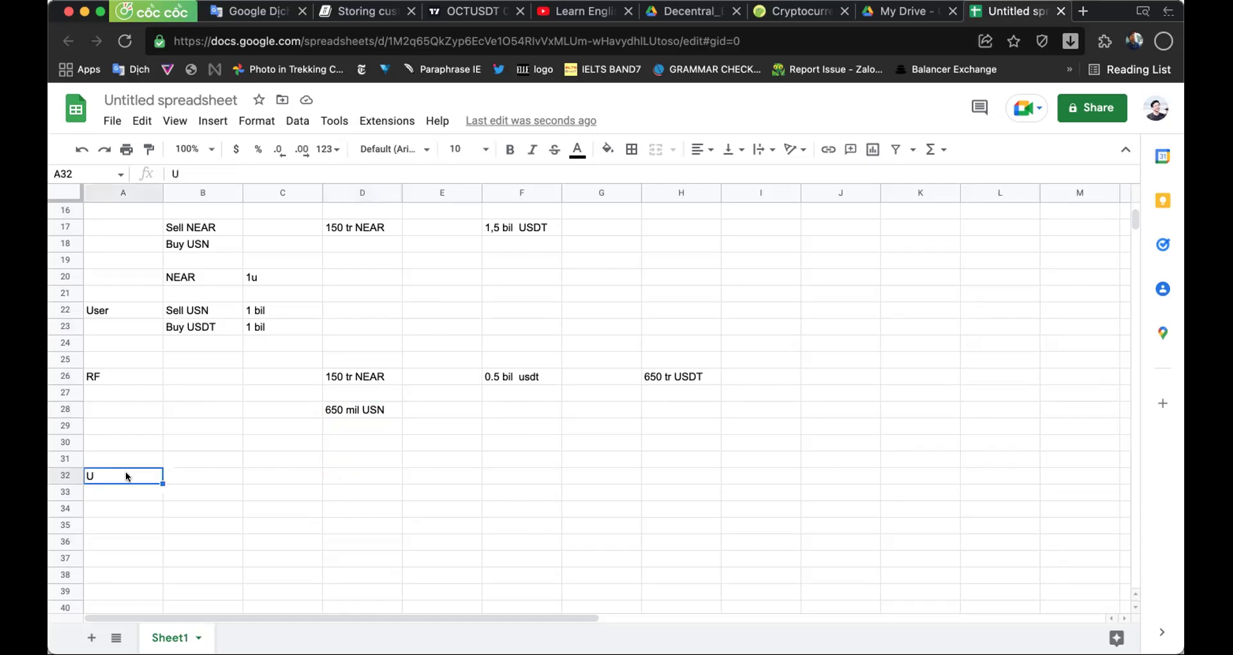
pyautogui.tripleClick(365, 409)
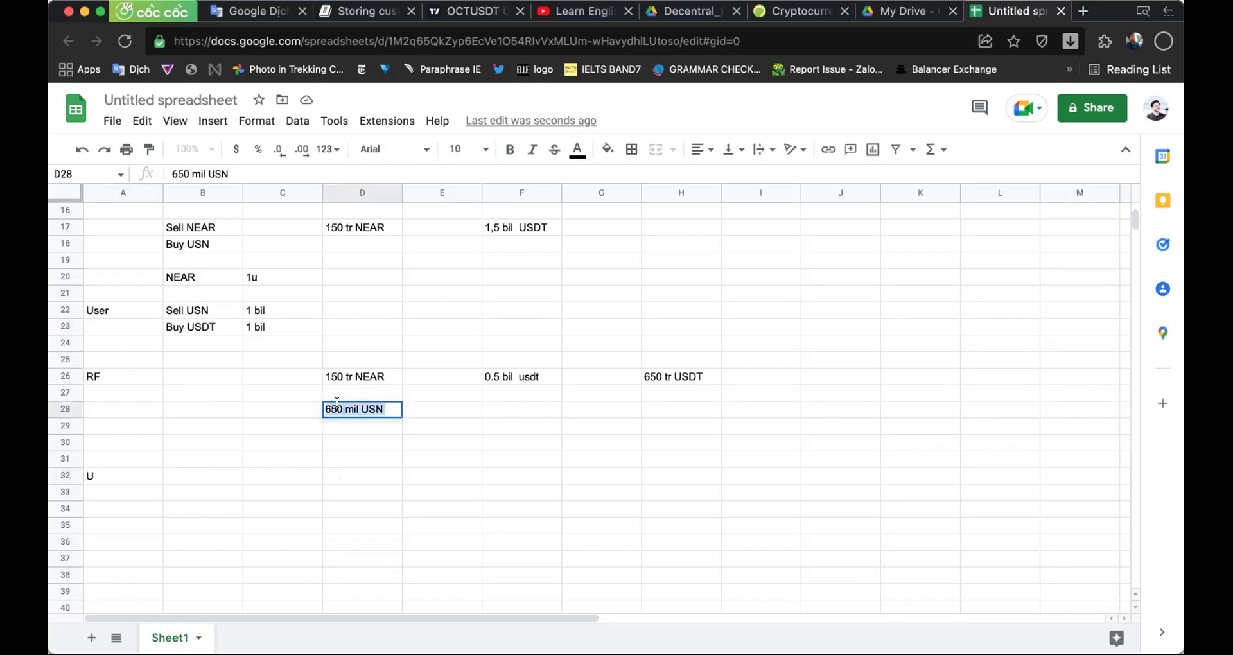
pyautogui.click(480, 410)
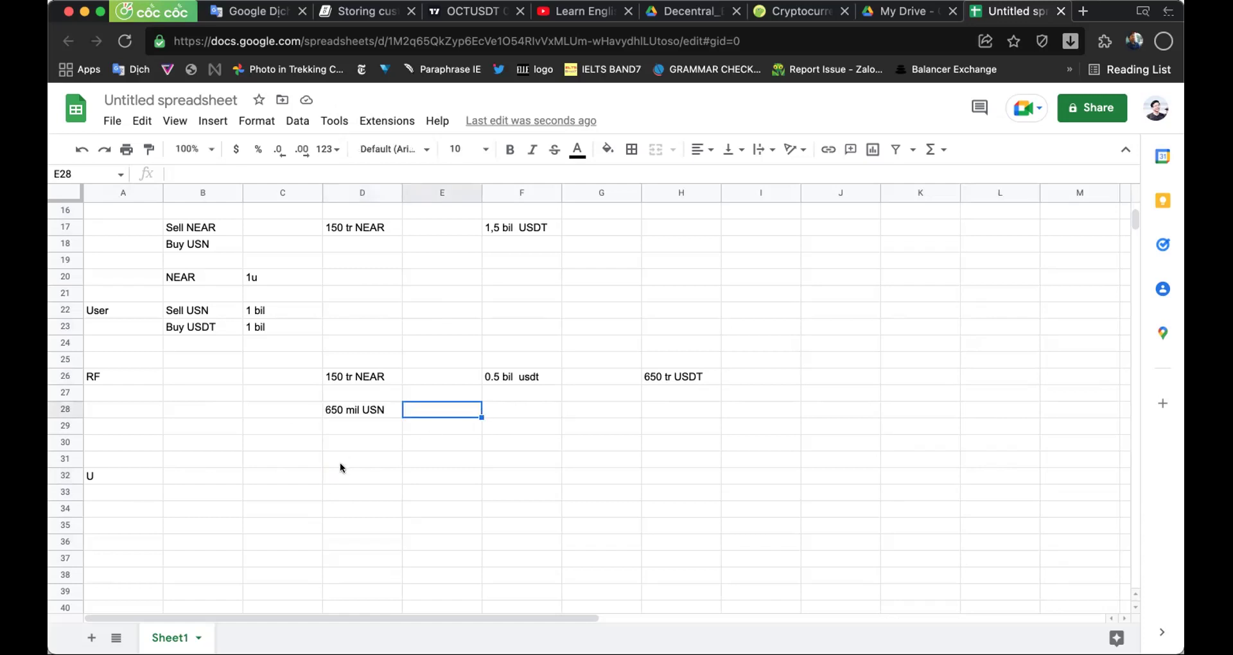
pyautogui.click(339, 462)
pyautogui.click(331, 482)
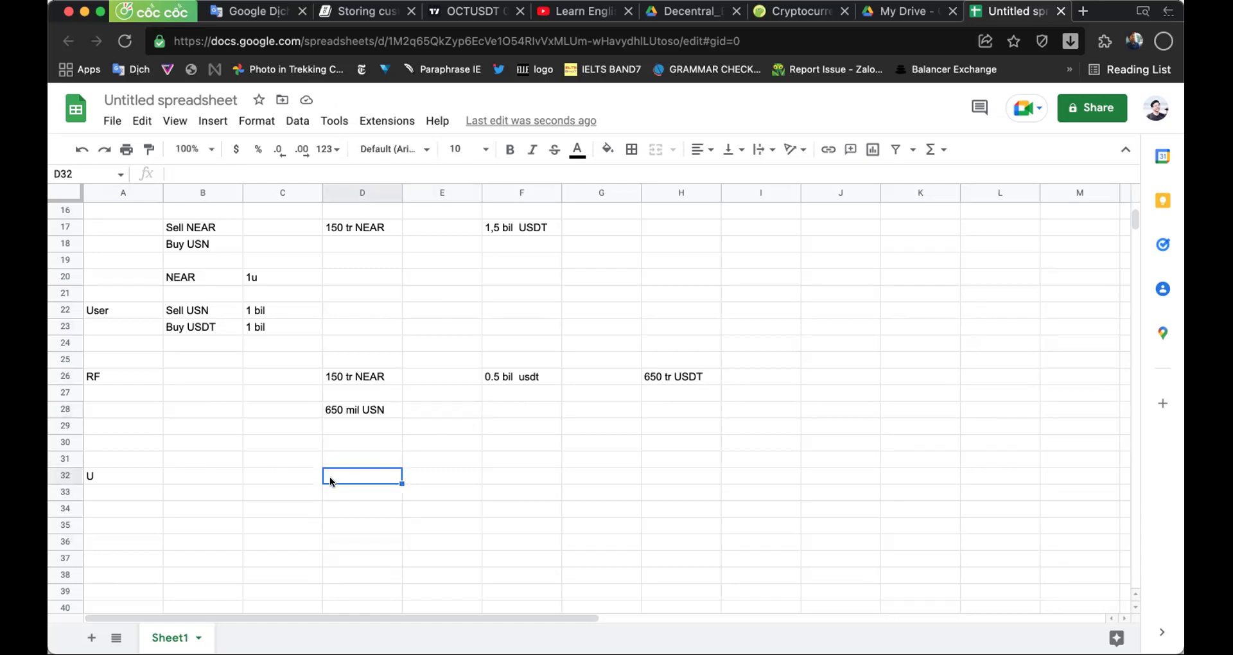
# - Replace the label in cell A32 with "Users"
pyautogui.press('Left')
pyautogui.press('Left')
pyautogui.press('Left')
pyautogui.write('Users')
pyautogui.press('Tab')
pyautogui.press('Tab')
# - Enter "buy NEAR" in cells B32 and B33 beside the Users label
pyautogui.click(202, 475)
pyautogui.write('1')
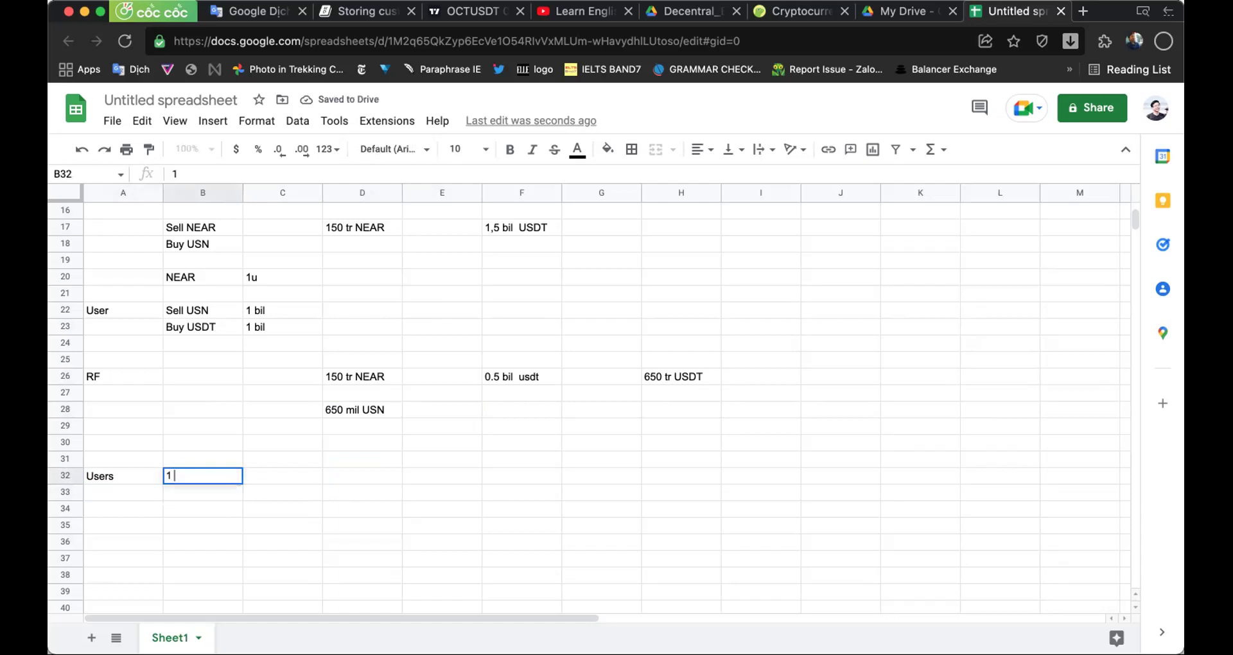
pyautogui.press('BackSpace')
pyautogui.write('buy')
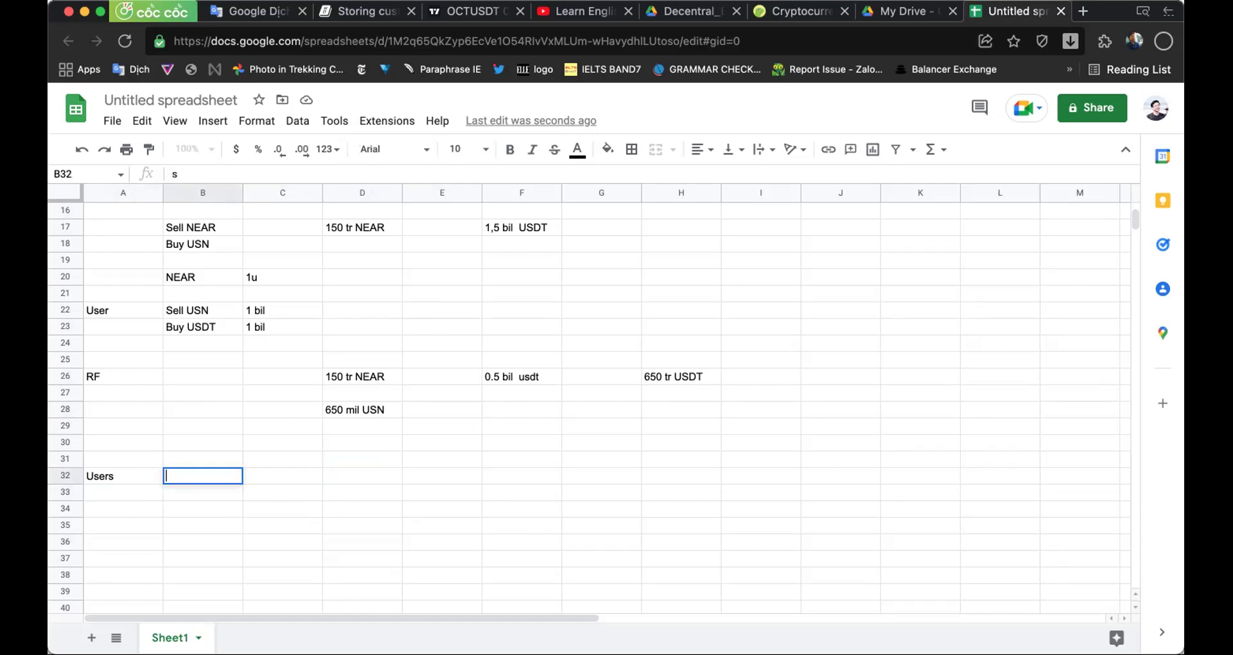
pyautogui.write(' NEAR')
pyautogui.press('Return')
pyautogui.write('buy')
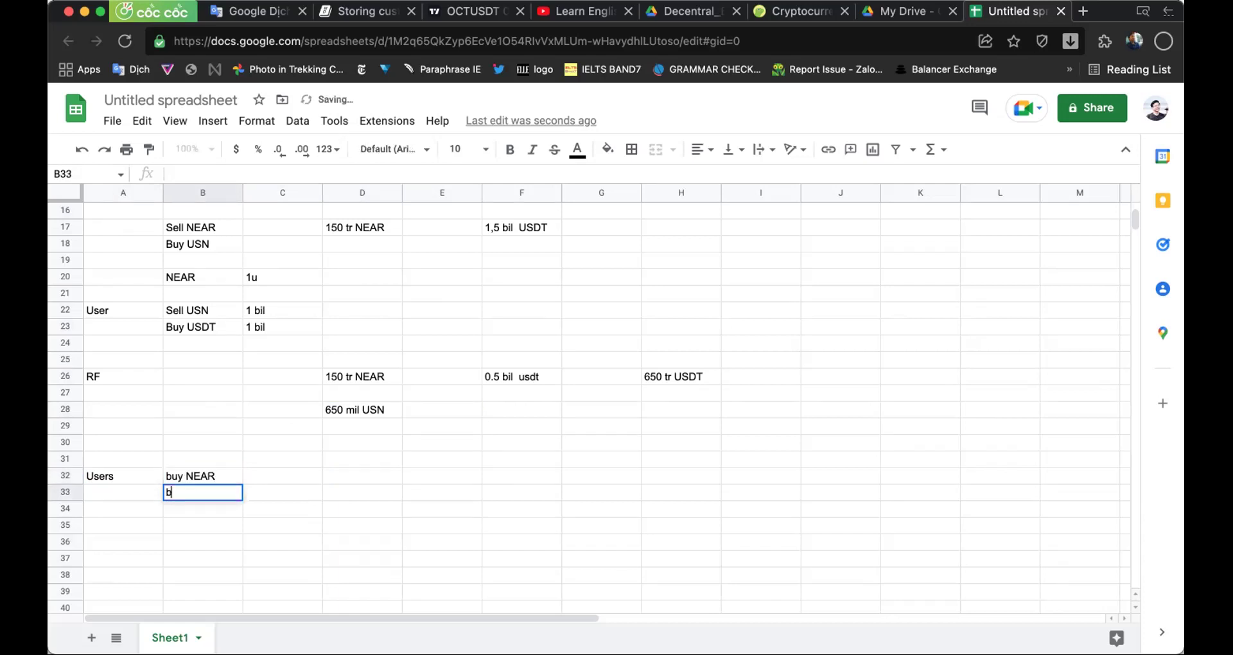
pyautogui.press('Return')
# - Change the Users action in cell B32 to "sell NEAR"
pyautogui.click(202, 476)
pyautogui.press('Return')
pyautogui.click(183, 476)
pyautogui.press('BackSpace')
pyautogui.press('BackSpace')
pyautogui.press('BackSpace')
pyautogui.write('sell')
pyautogui.press('Return')
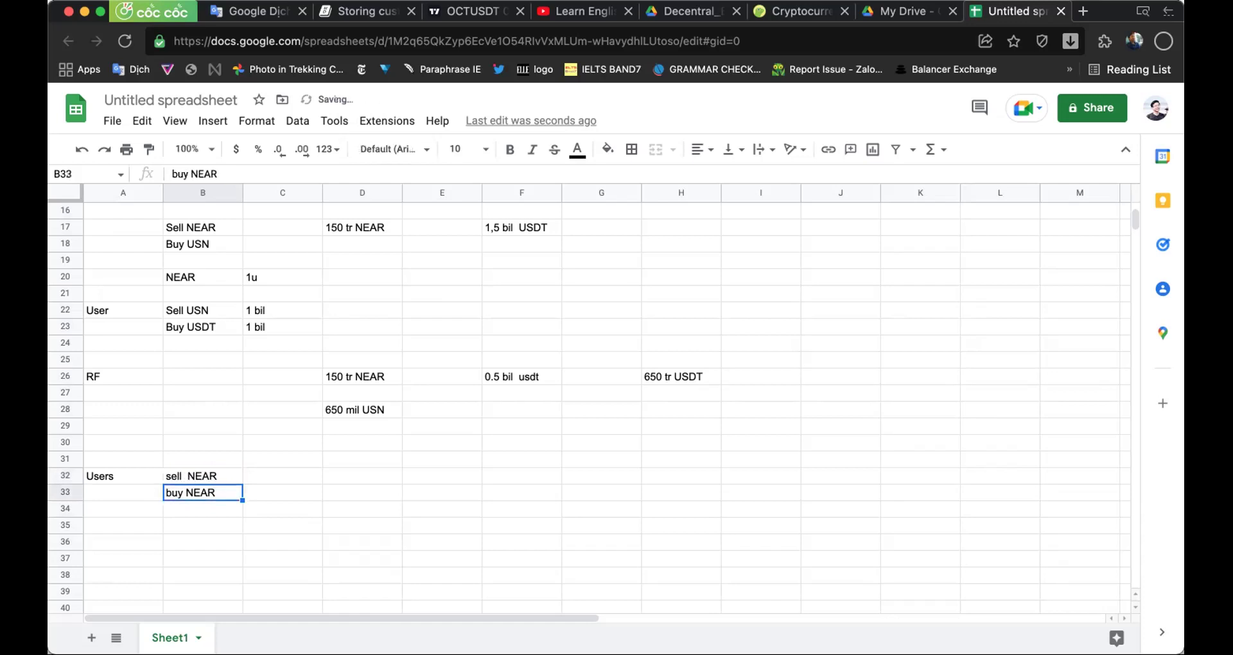
# - Change the second Users action in cell B33 to "sell USDT"
pyautogui.doubleClick(207, 492)
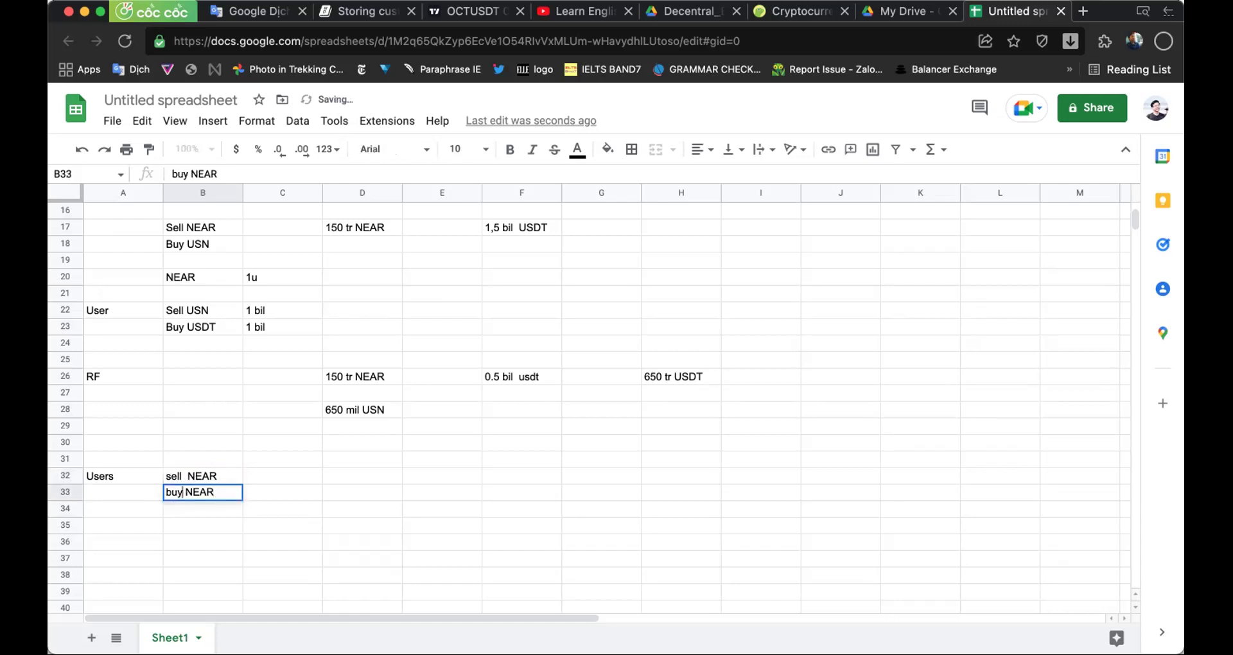
pyautogui.press('BackSpace')
pyautogui.press('BackSpace')
pyautogui.press('BackSpace')
pyautogui.write('sell')
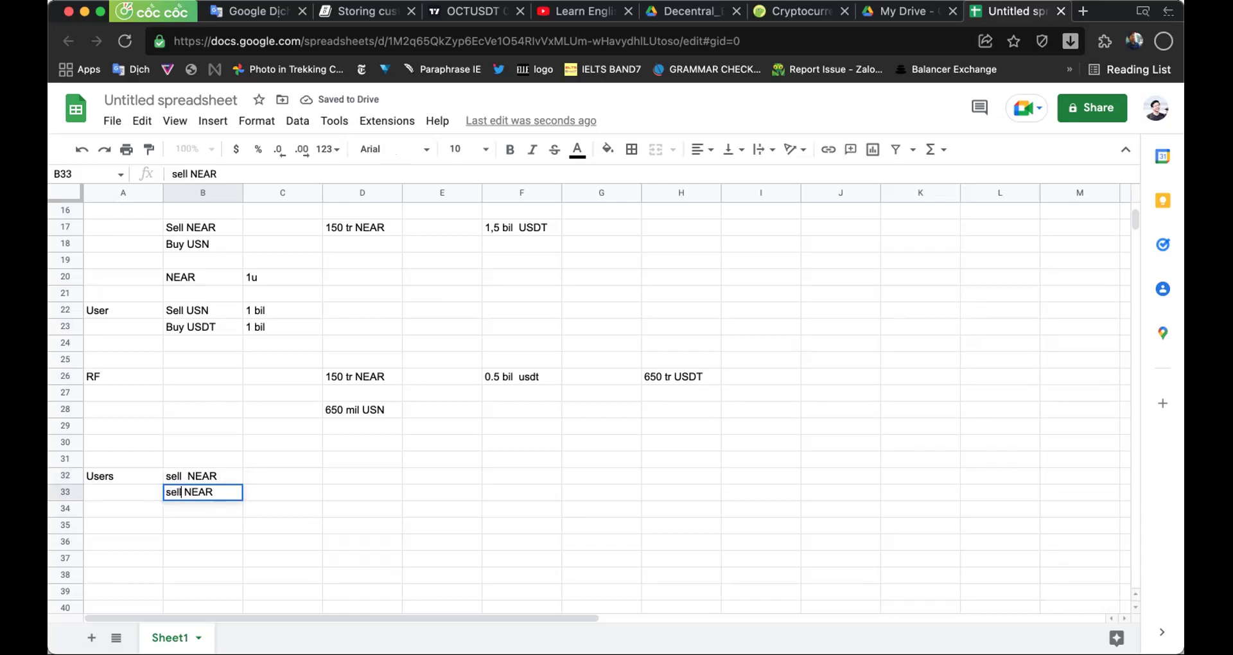
pyautogui.press('End')
pyautogui.press('BackSpace')
pyautogui.press('BackSpace')
pyautogui.press('BackSpace')
pyautogui.press('BackSpace')
pyautogui.write('usd')
pyautogui.press('BackSpace')
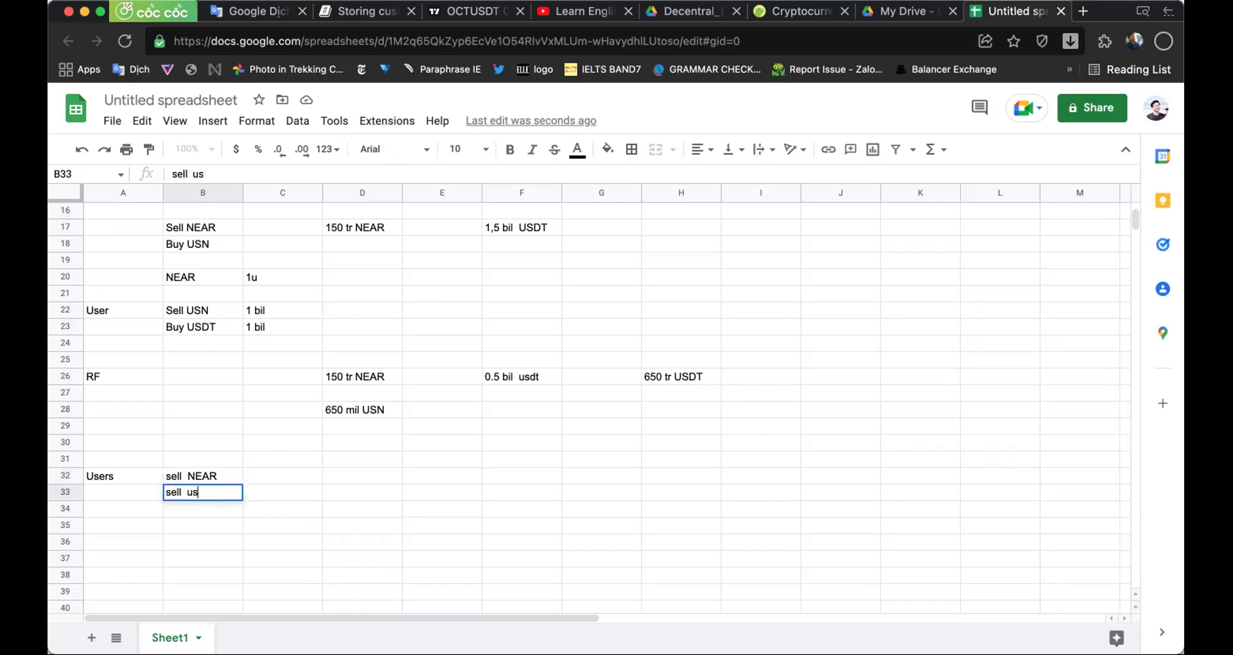
pyautogui.write('d')
pyautogui.press('BackSpace')
pyautogui.press('BackSpace')
pyautogui.press('BackSpace')
pyautogui.write('USDT')
pyautogui.press('Return')
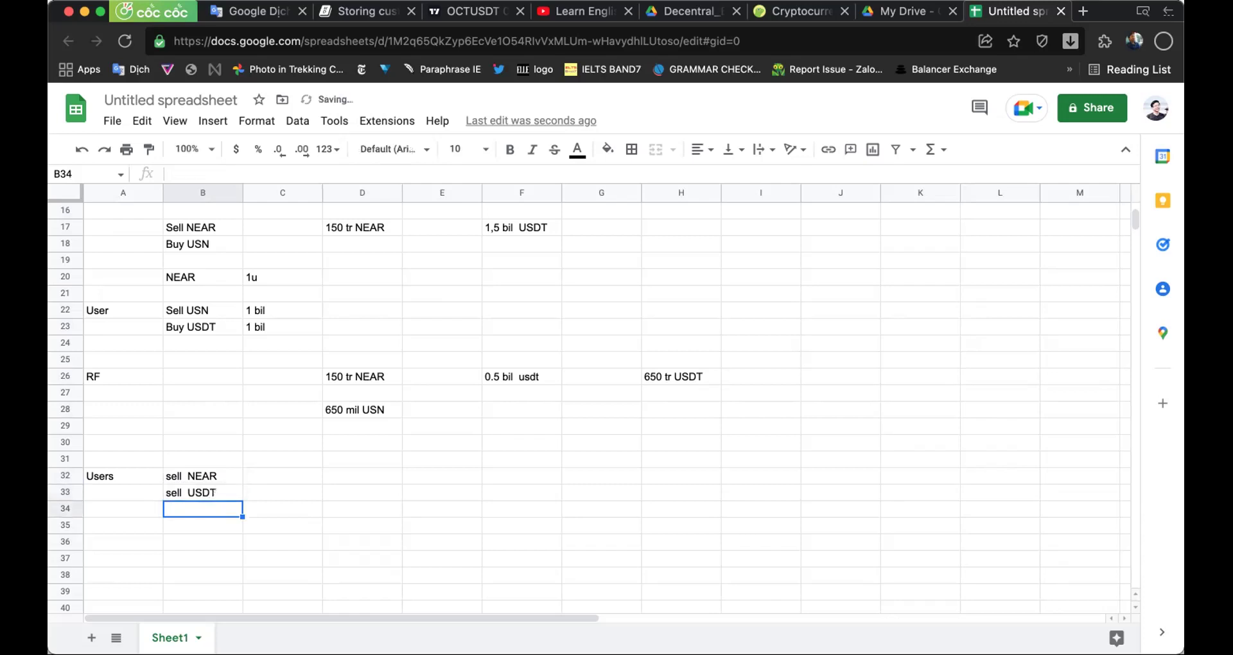
# - Enter "buy USN" in cell C32 beside the Users' sell NEAR action
pyautogui.press('Right')
pyautogui.press('Up')
pyautogui.press('Up')
pyautogui.write('buy u')
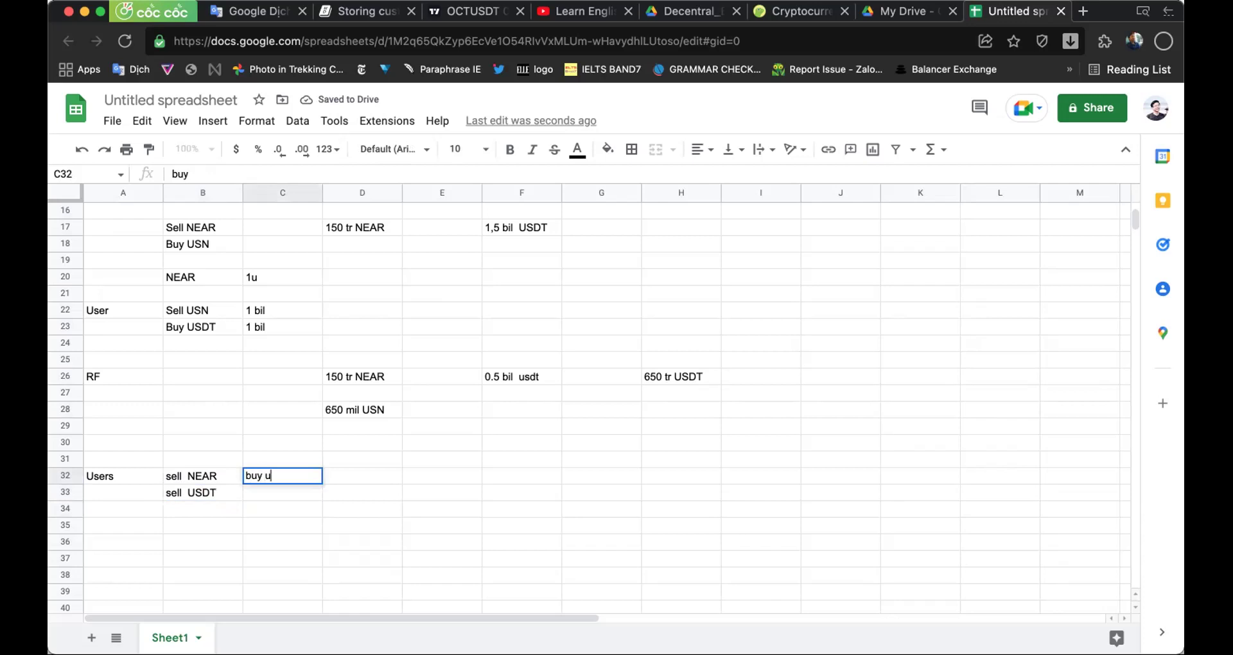
pyautogui.press('BackSpace')
pyautogui.write('USD')
pyautogui.press('BackSpace')
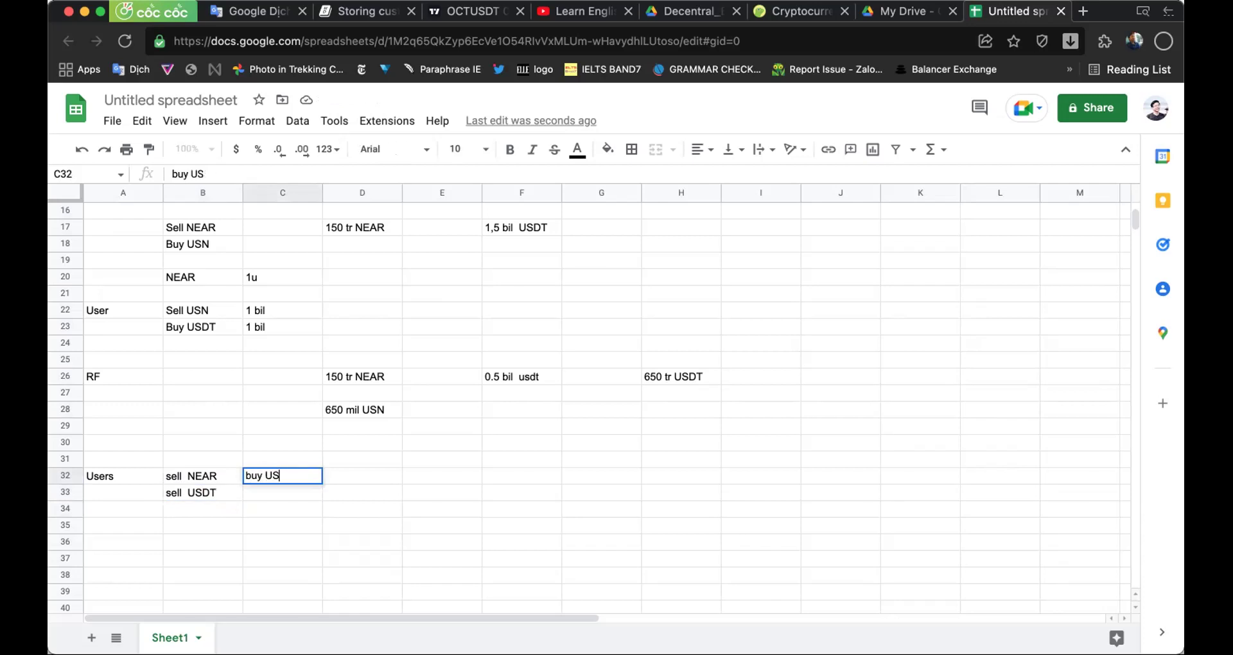
pyautogui.write('N')
pyautogui.press('Return')
pyautogui.press('Right')
pyautogui.press('Right')
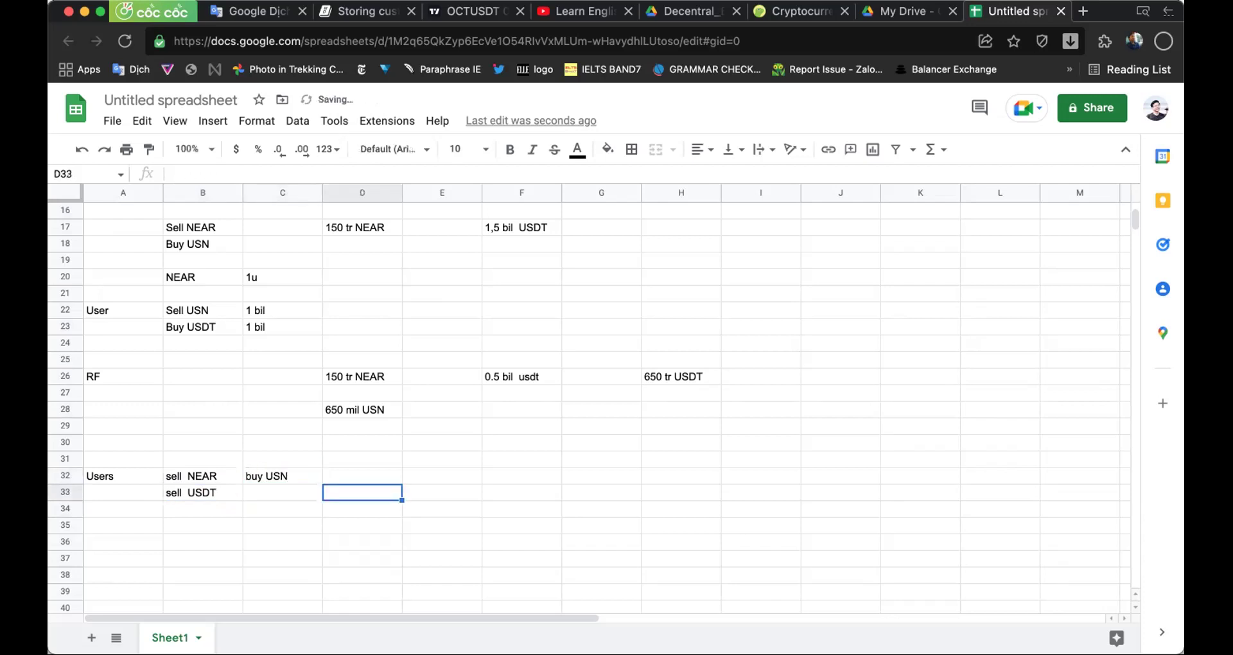
pyautogui.click(441, 475)
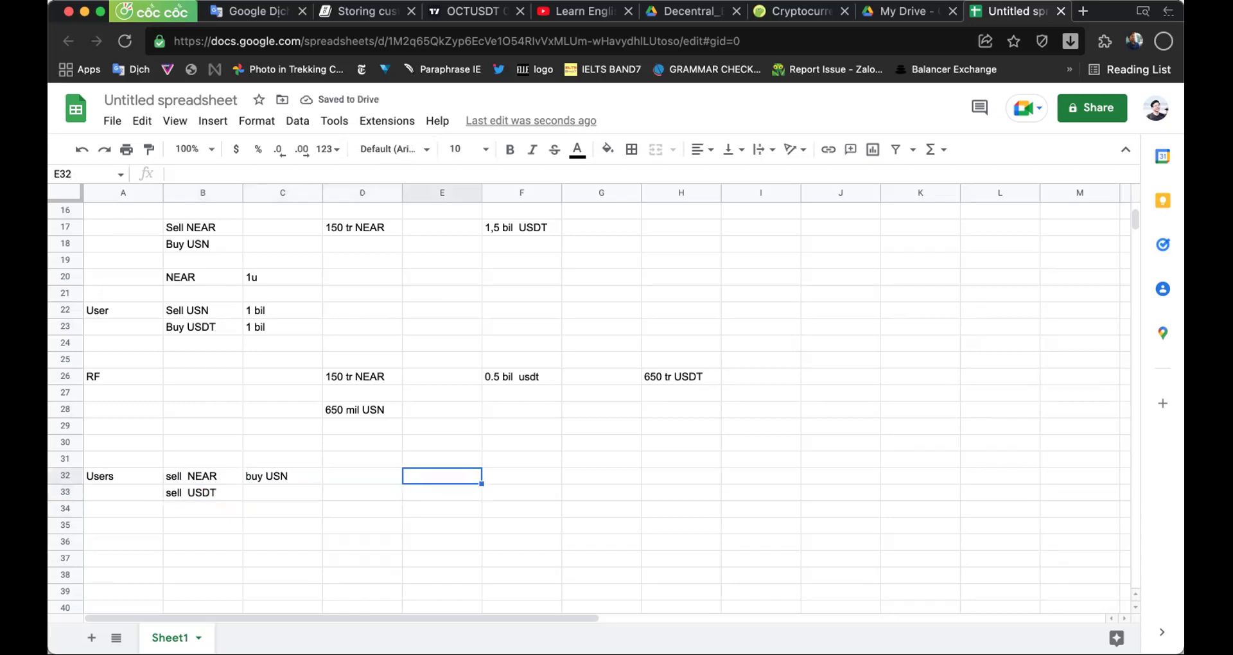
pyautogui.write('1')
pyautogui.press('BackSpace')
pyautogui.write('1 tr')
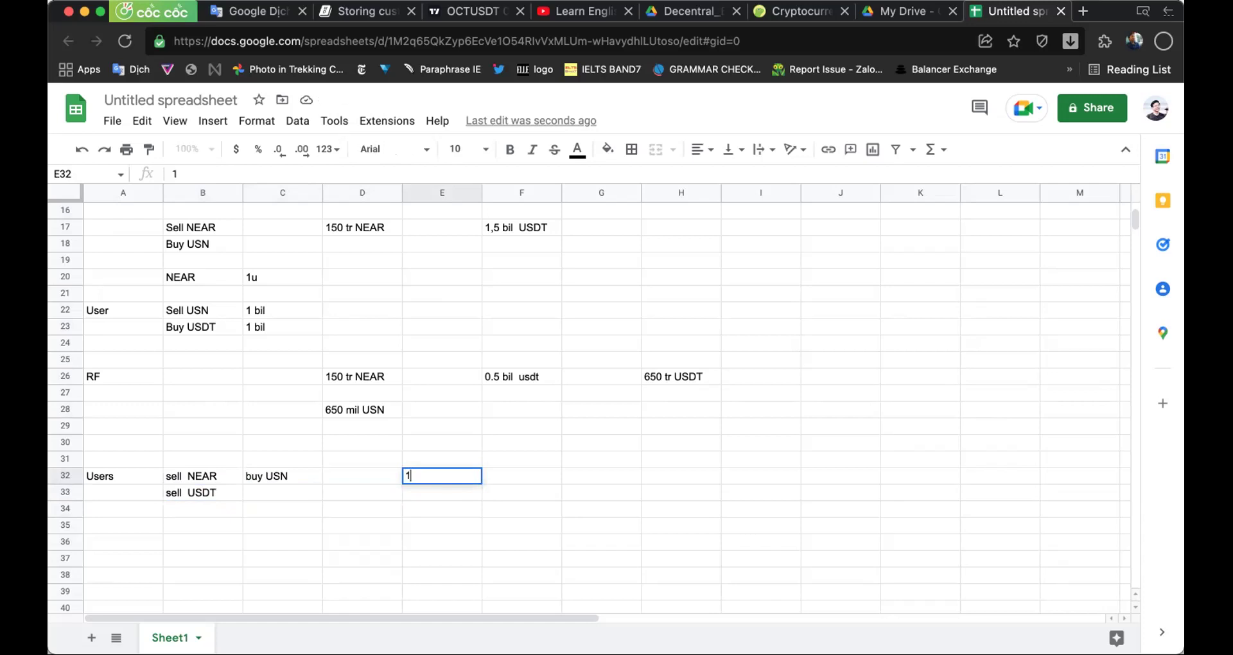
pyautogui.press('BackSpace')
pyautogui.press('BackSpace')
pyautogui.write('bil')
pyautogui.press('BackSpace')
pyautogui.press('BackSpace')
pyautogui.press('BackSpace')
pyautogui.press('BackSpace')
pyautogui.press('BackSpace')
pyautogui.press('BackSpace')
# - Examine the Users' sell actions in cells B32 and B33 together with the buy action in cell C32
pyautogui.click(201, 492)
pyautogui.doubleClick(194, 474)
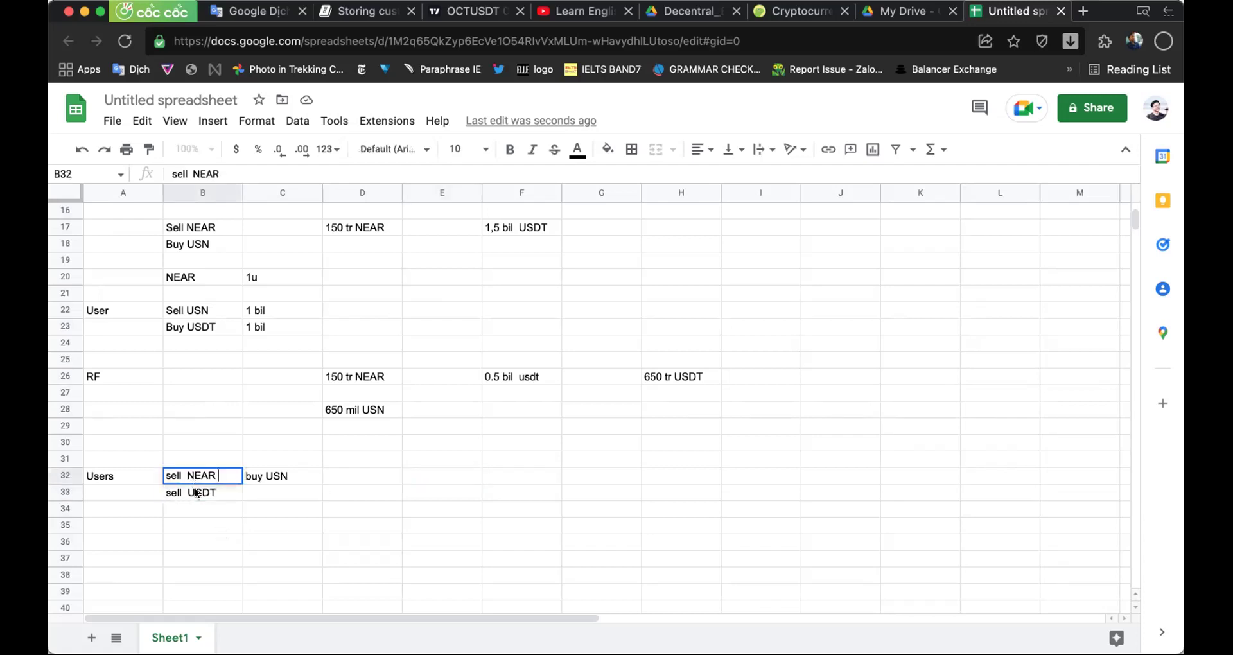
pyautogui.click(200, 495)
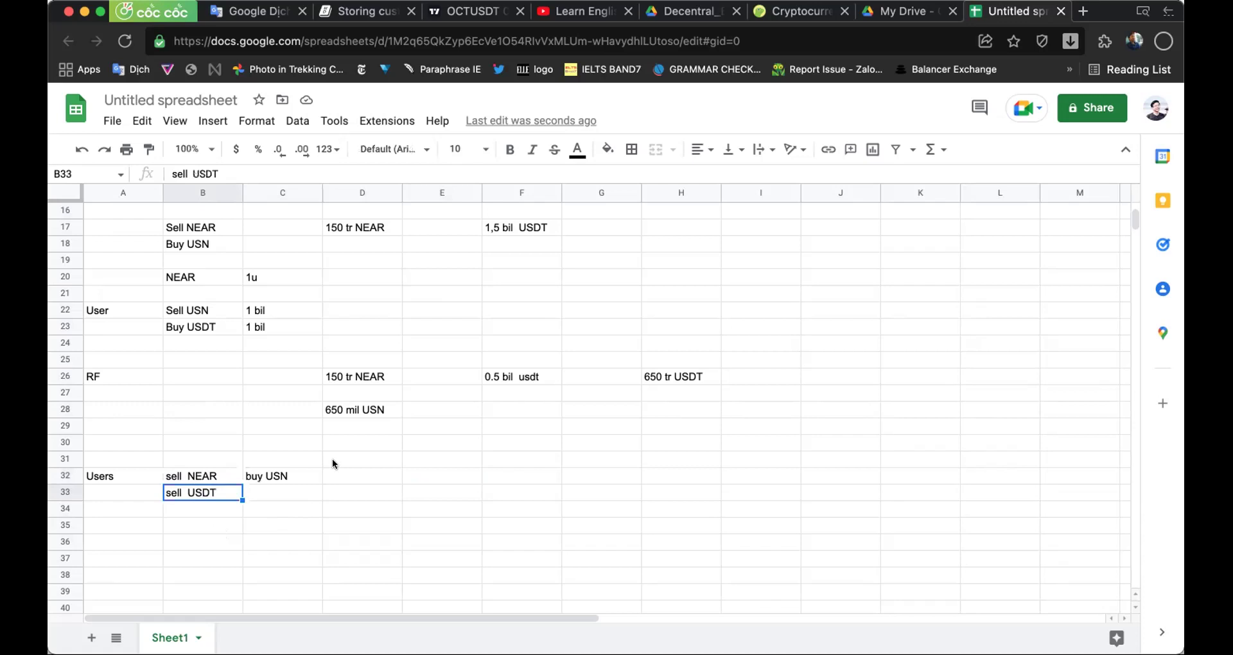
pyautogui.click(278, 477)
pyautogui.click(183, 492)
pyautogui.click(199, 475)
pyautogui.click(197, 491)
pyautogui.click(201, 476)
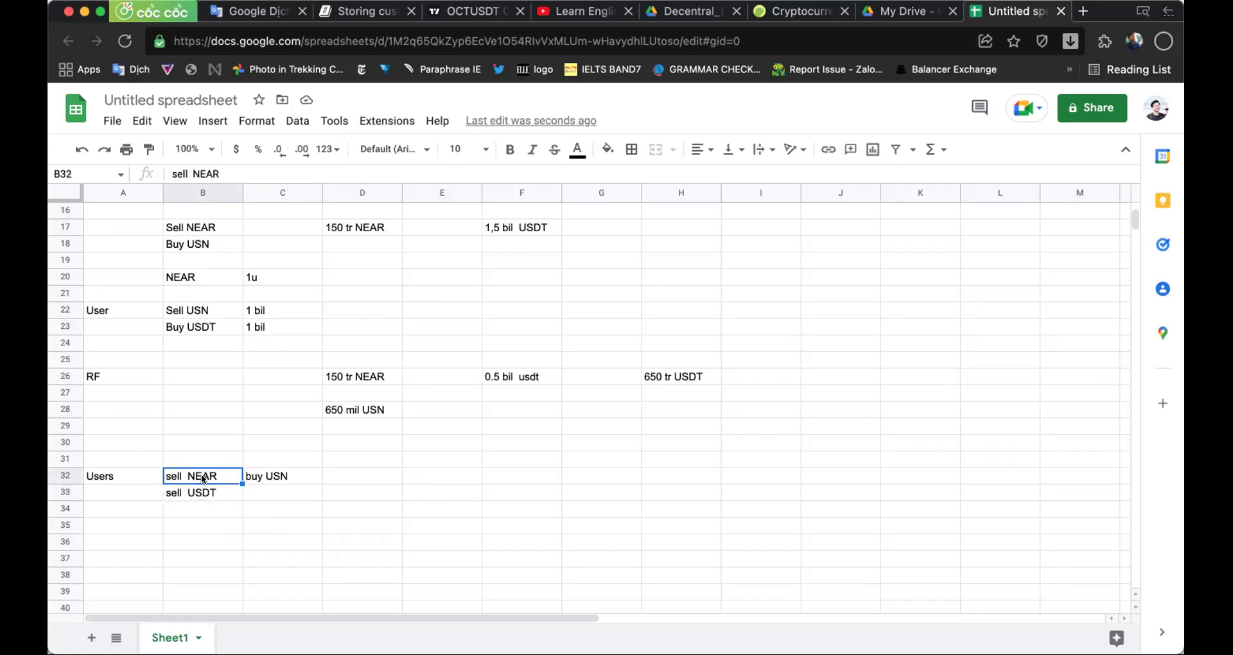
pyautogui.click(203, 493)
pyautogui.click(199, 476)
pyautogui.click(201, 492)
pyautogui.click(217, 477)
# - Enter the amount "100 tr USN" in cell E32 of the Users row
pyautogui.click(424, 481)
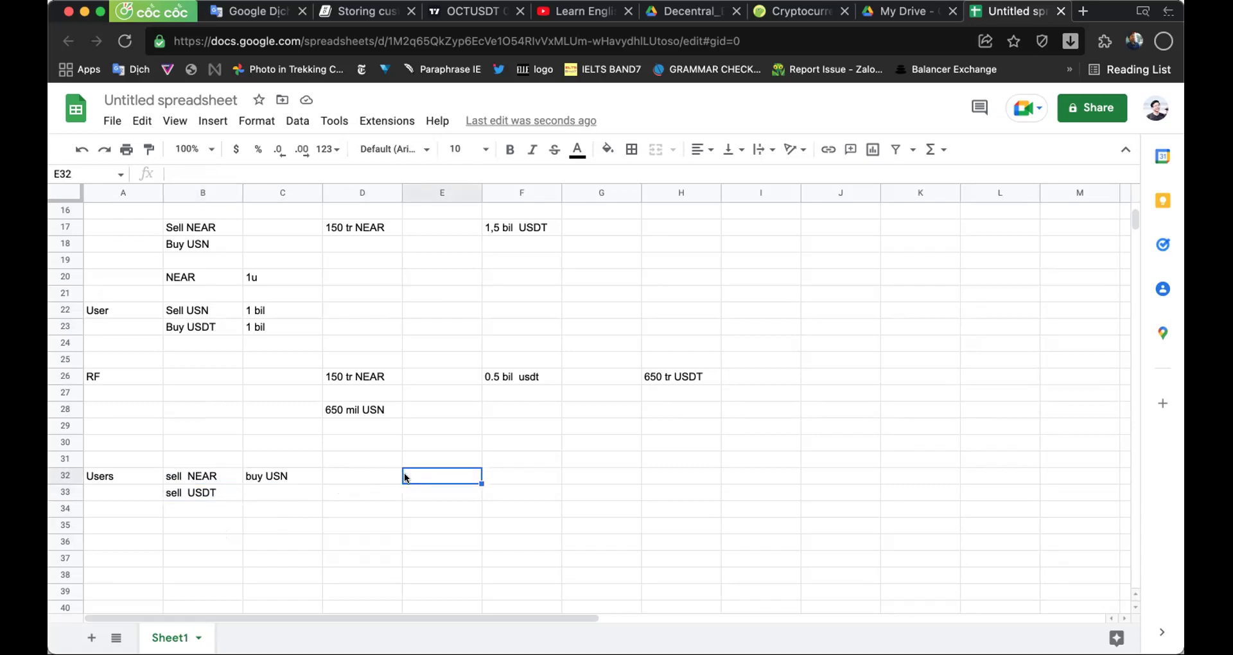
pyautogui.press('Return')
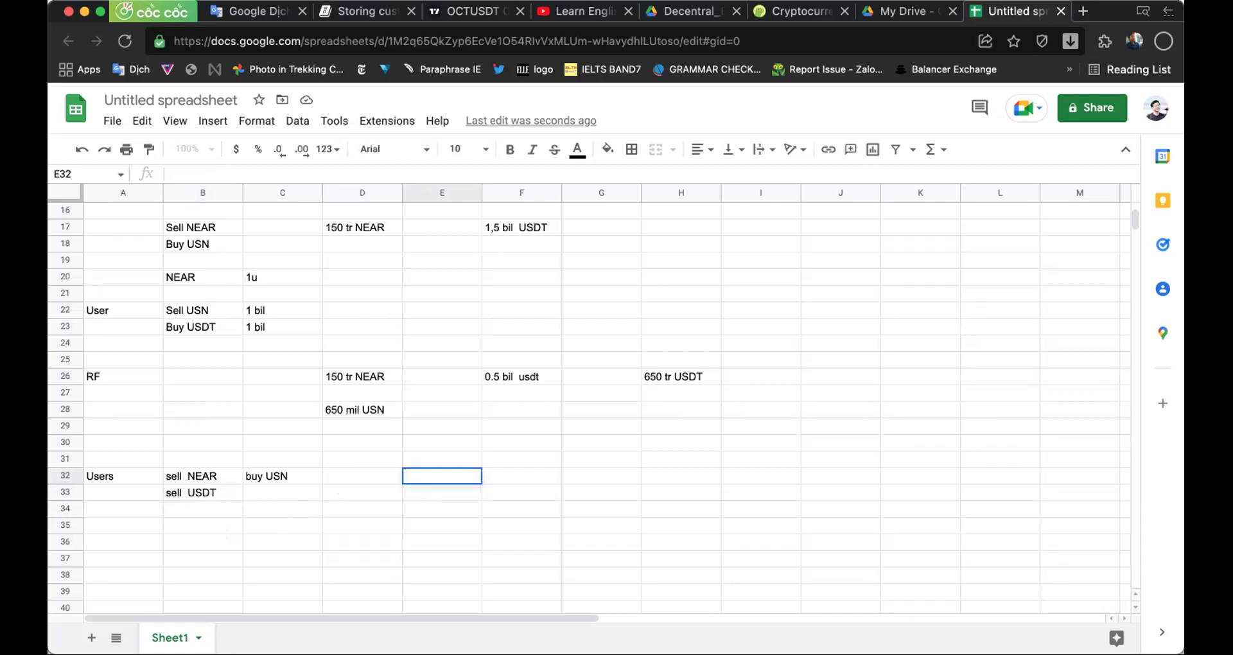
pyautogui.write('100 tr USN')
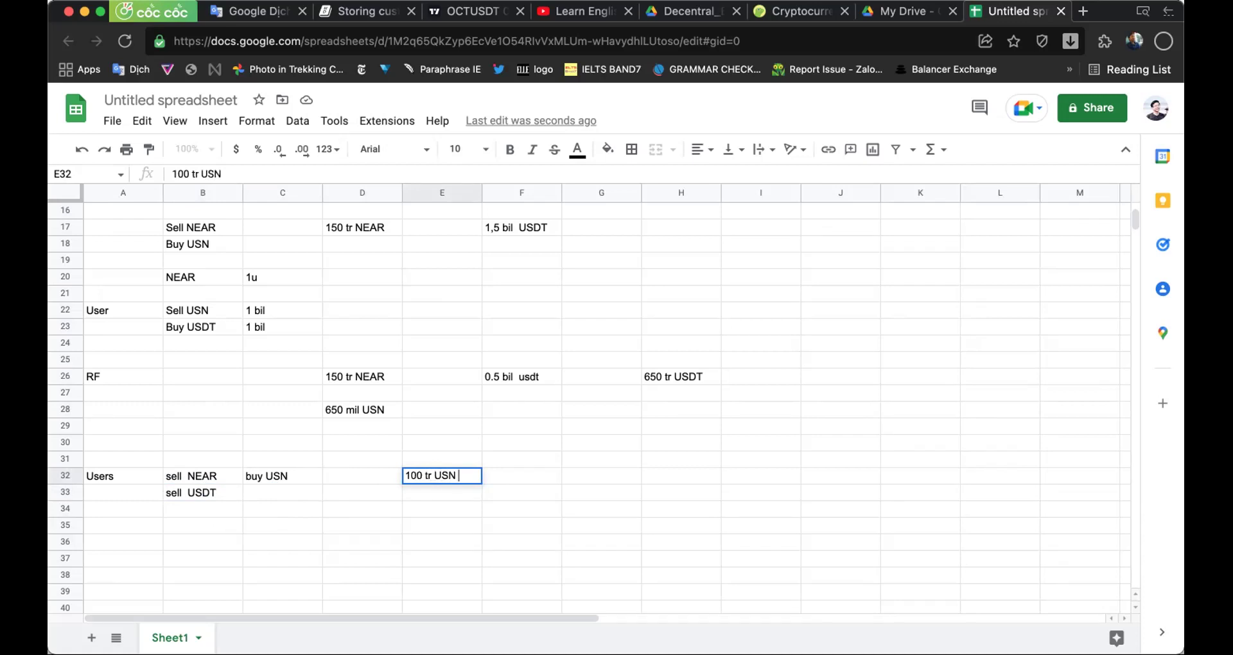
pyautogui.press('Return')
# - Enter the amount "100tr NEAR" in cell G32 of the Users row
pyautogui.press('Right')
pyautogui.press('Right')
pyautogui.press('Up')
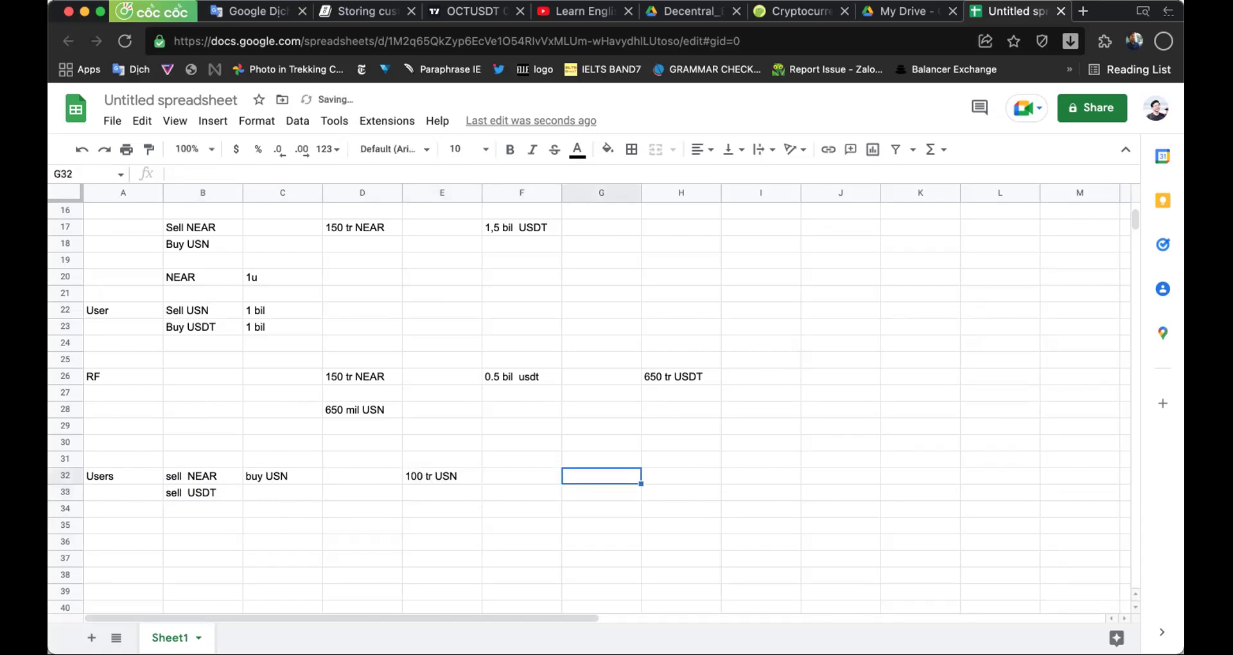
pyautogui.press('Right')
pyautogui.press('Left')
pyautogui.write('100tr ')
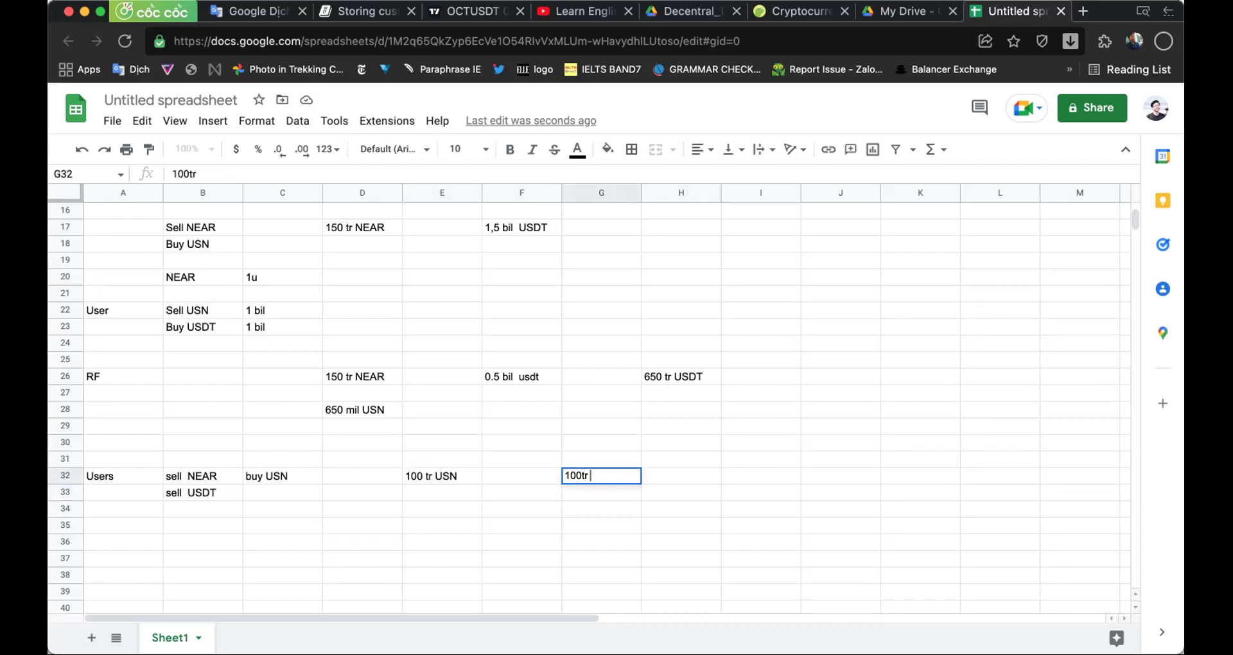
pyautogui.write('NEAR')
pyautogui.press('Return')
pyautogui.press('Right')
pyautogui.press('Right')
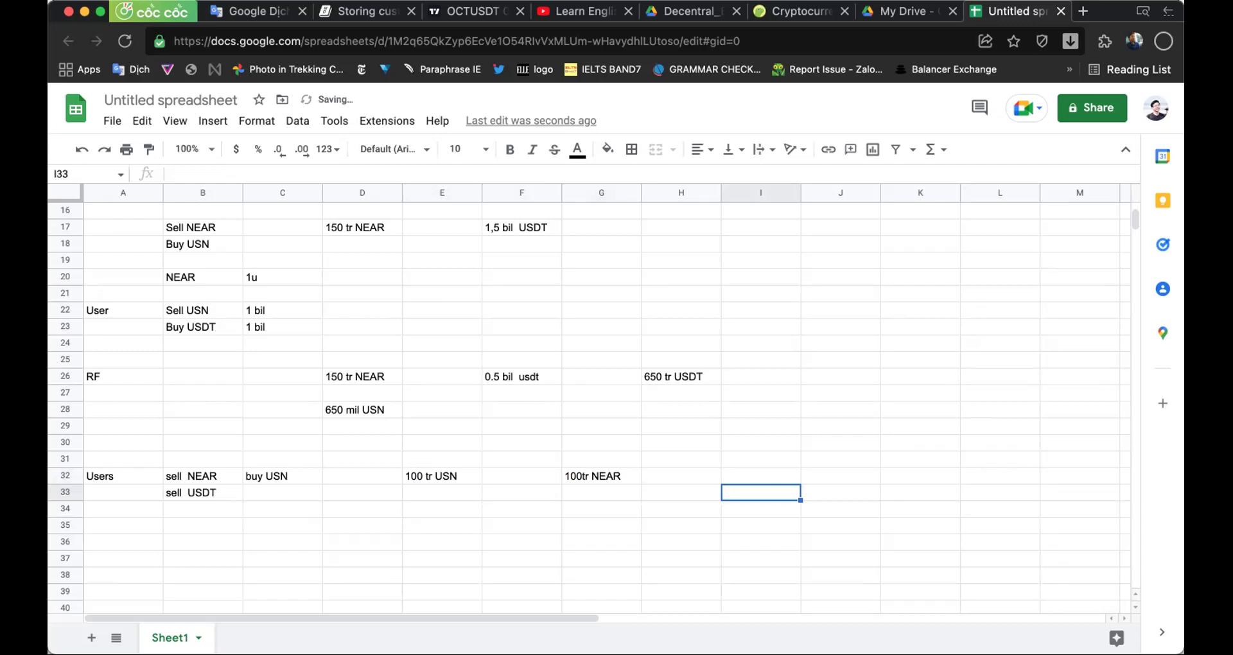
pyautogui.press('Right')
pyautogui.press('Up')
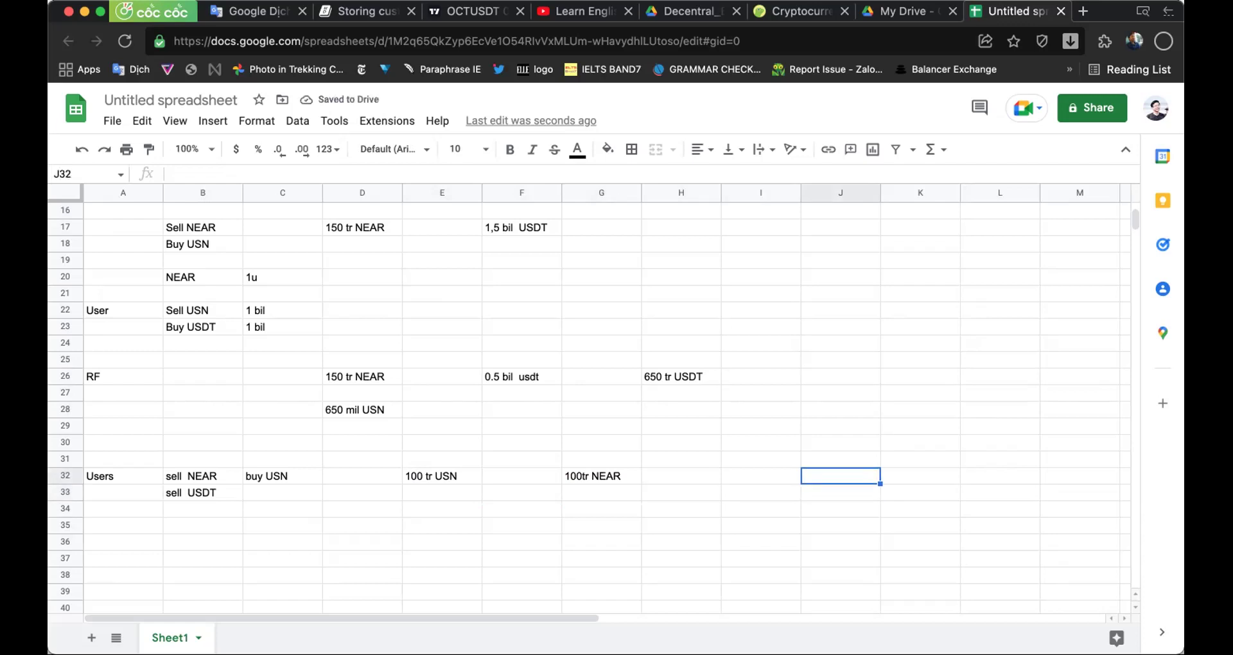
# - Review the users' sell and buy entries in row 32, from sell NEAR through the NEAR amount
pyautogui.press('Down')
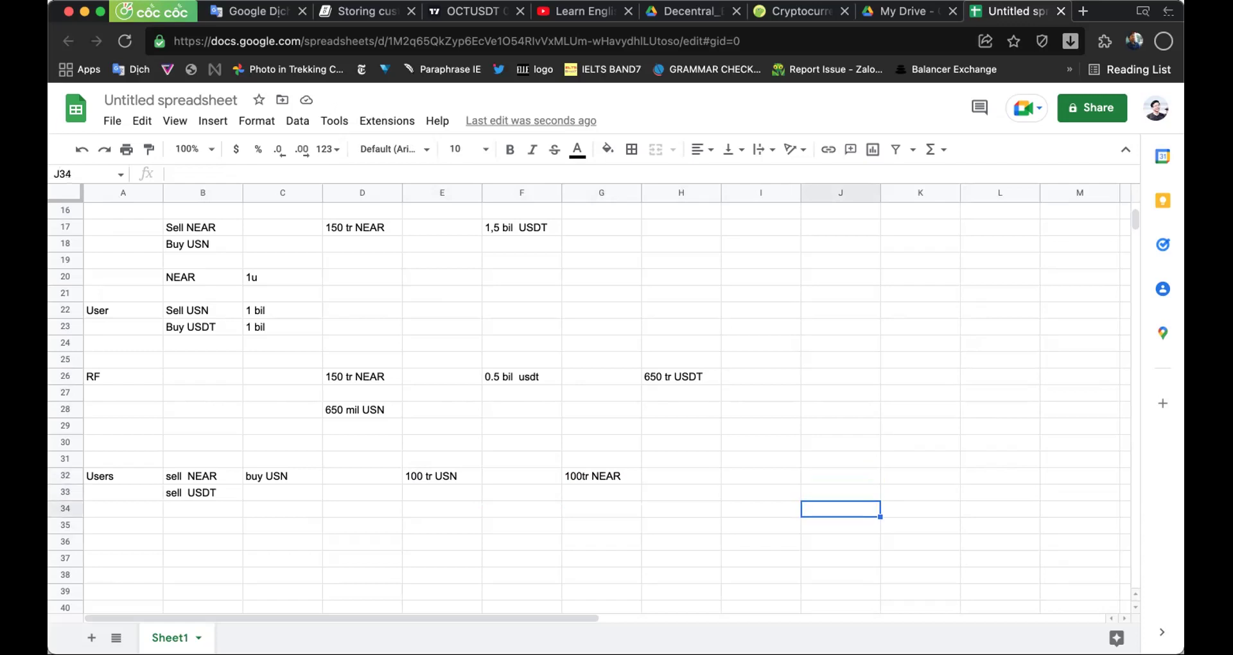
pyautogui.press('Left')
pyautogui.press('Left')
pyautogui.press('Left')
pyautogui.press('Left')
pyautogui.press('Left')
pyautogui.press('Left')
pyautogui.press('Left')
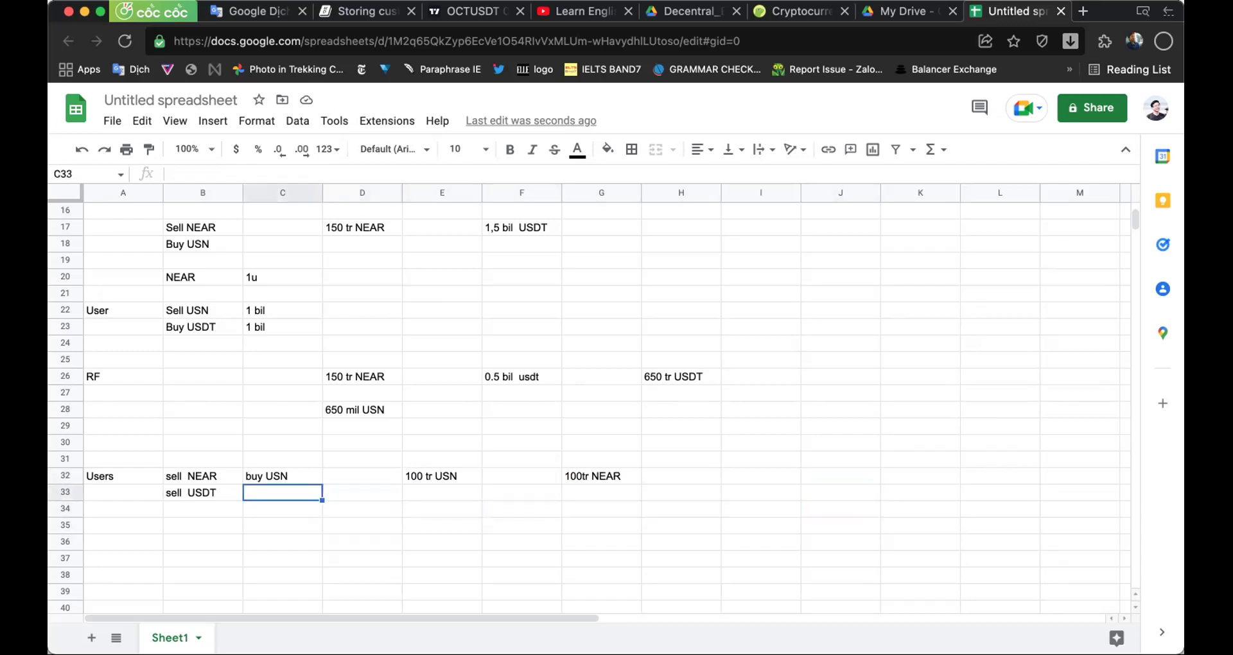
pyautogui.press('Up')
pyautogui.click(217, 479)
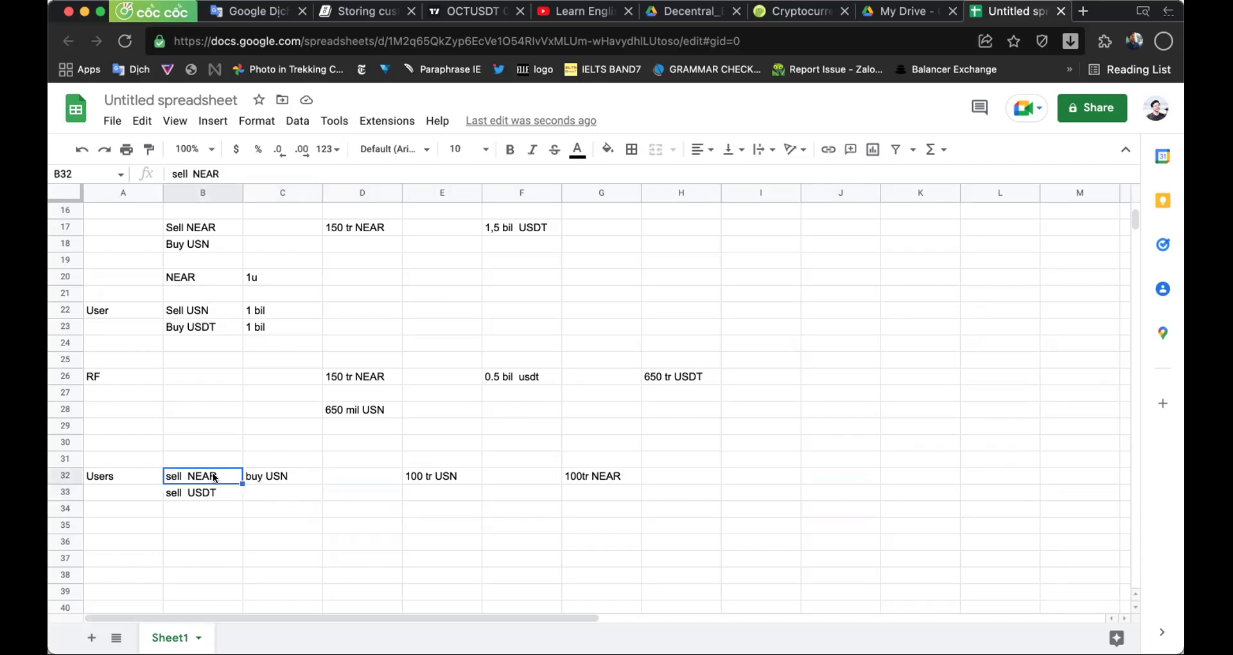
pyautogui.keyDown('shift'); pyautogui.click(601, 478); pyautogui.keyUp('shift')
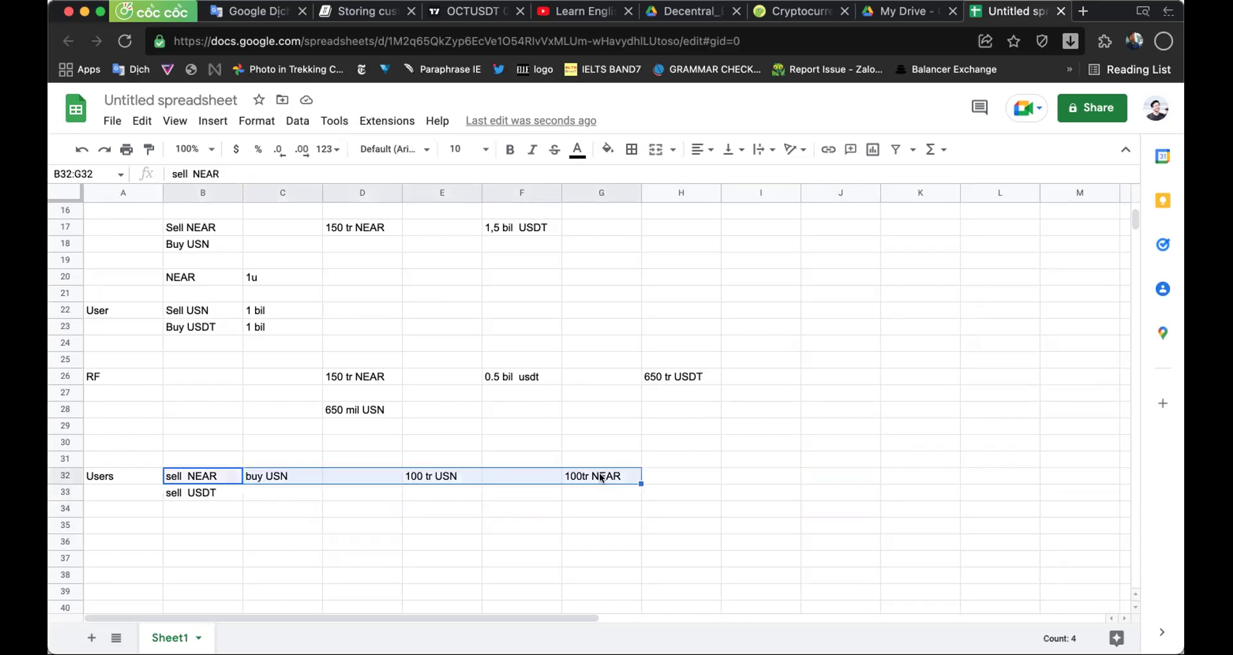
pyautogui.click(279, 490)
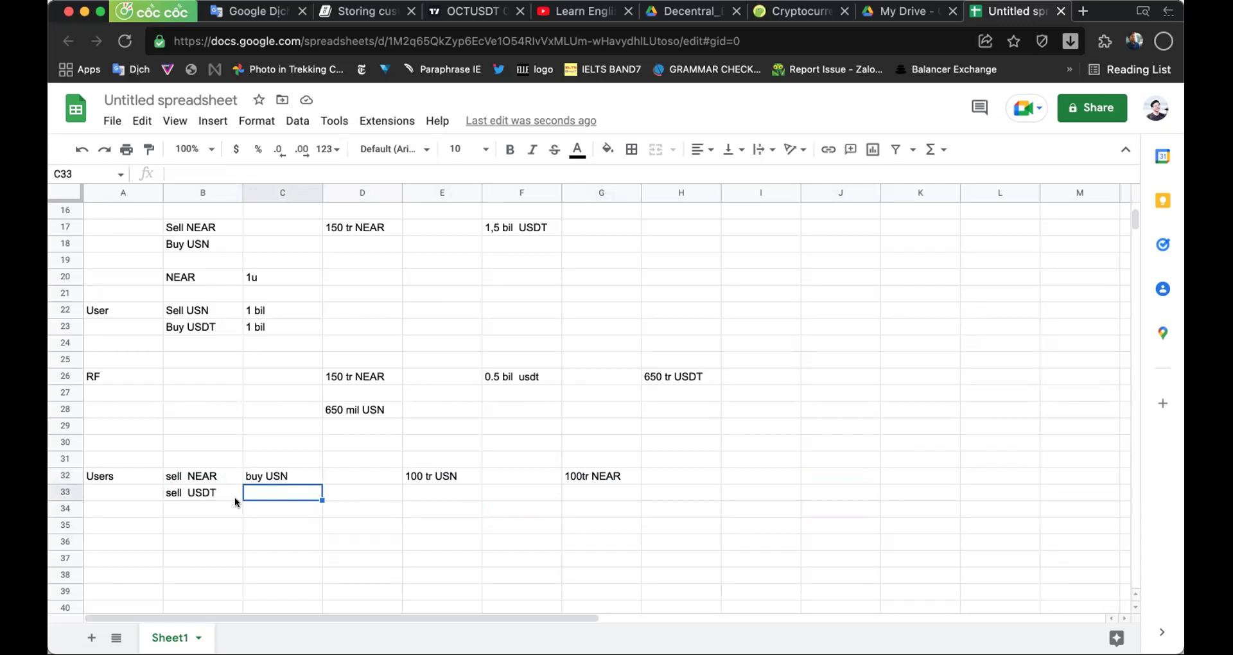
pyautogui.doubleClick(601, 475)
pyautogui.doubleClick(319, 476)
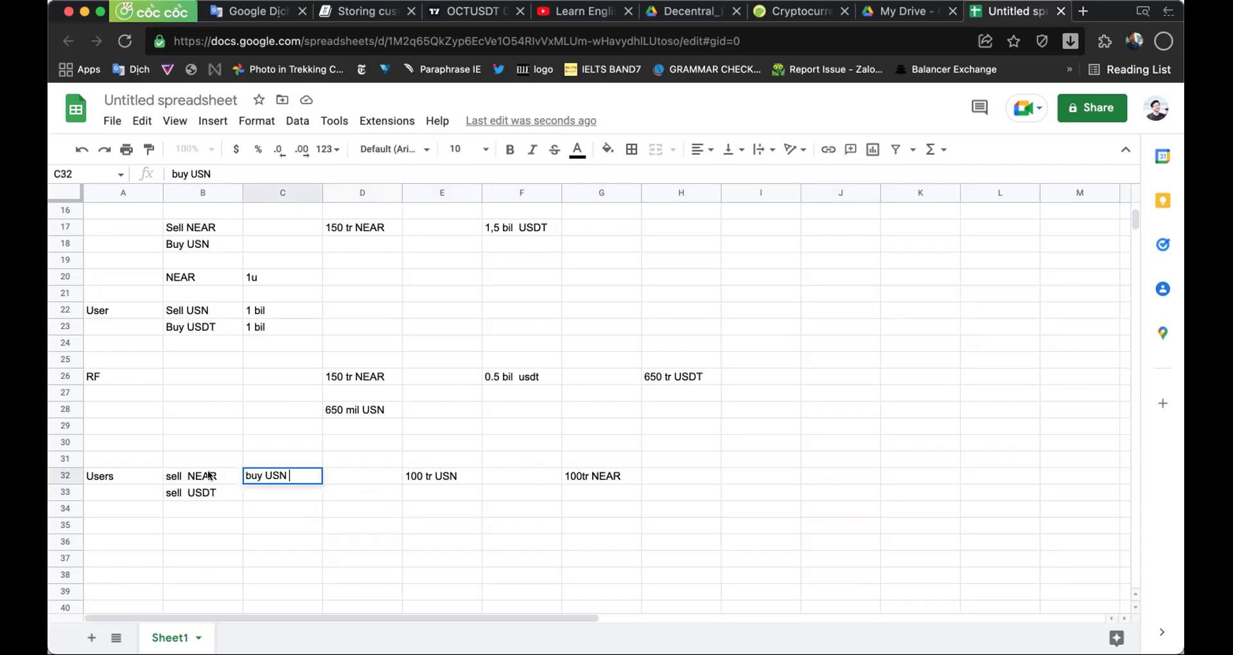
# - Make the NEAR price entries in cells B20:C20 bold
pyautogui.scroll(1, 142, 384)
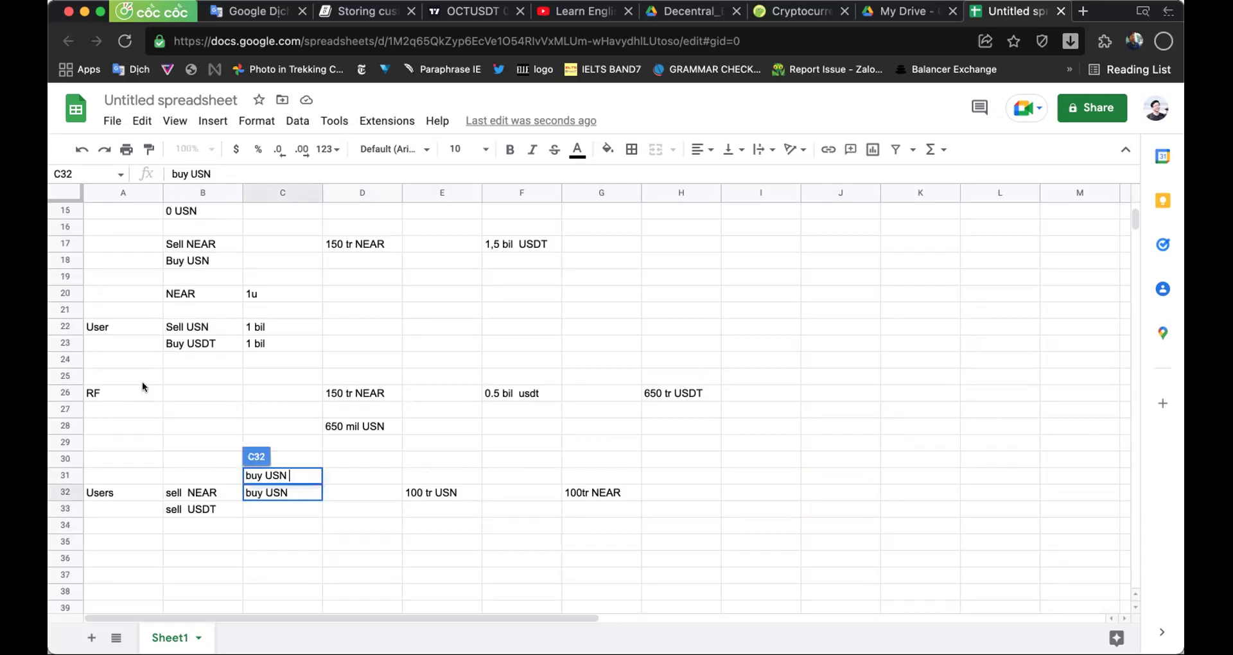
pyautogui.click(191, 296)
pyautogui.keyDown('shift'); pyautogui.click(298, 293); pyautogui.keyUp('shift')
pyautogui.press('super+b')
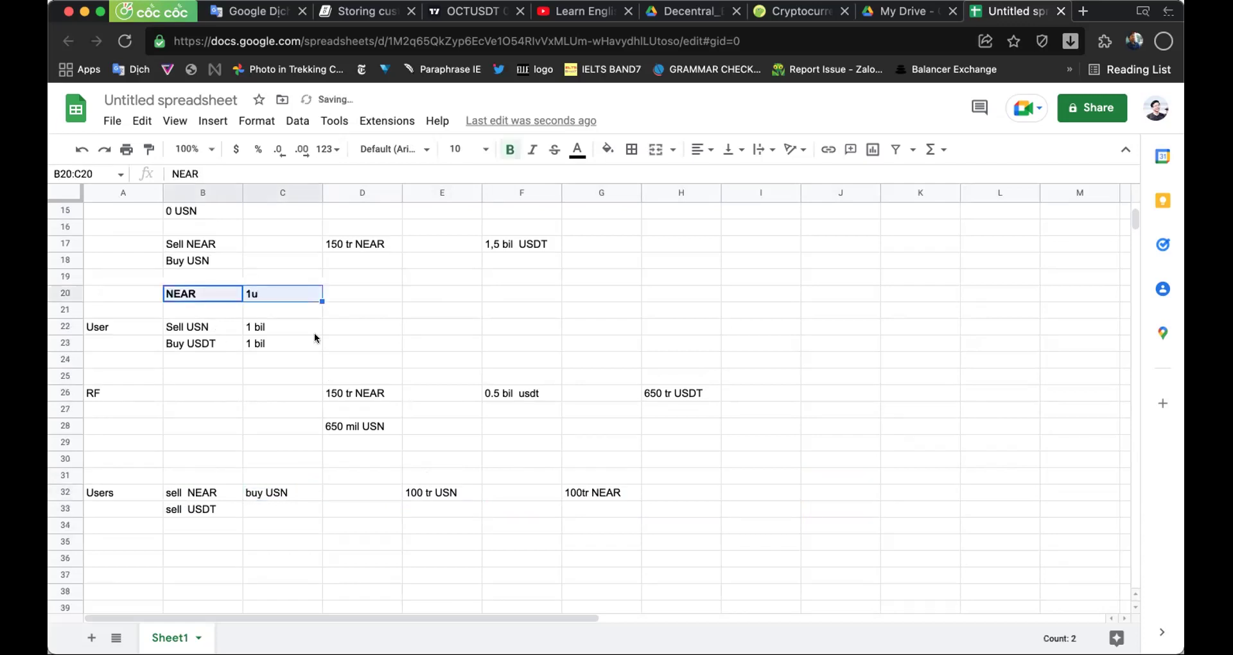
pyautogui.click(359, 393)
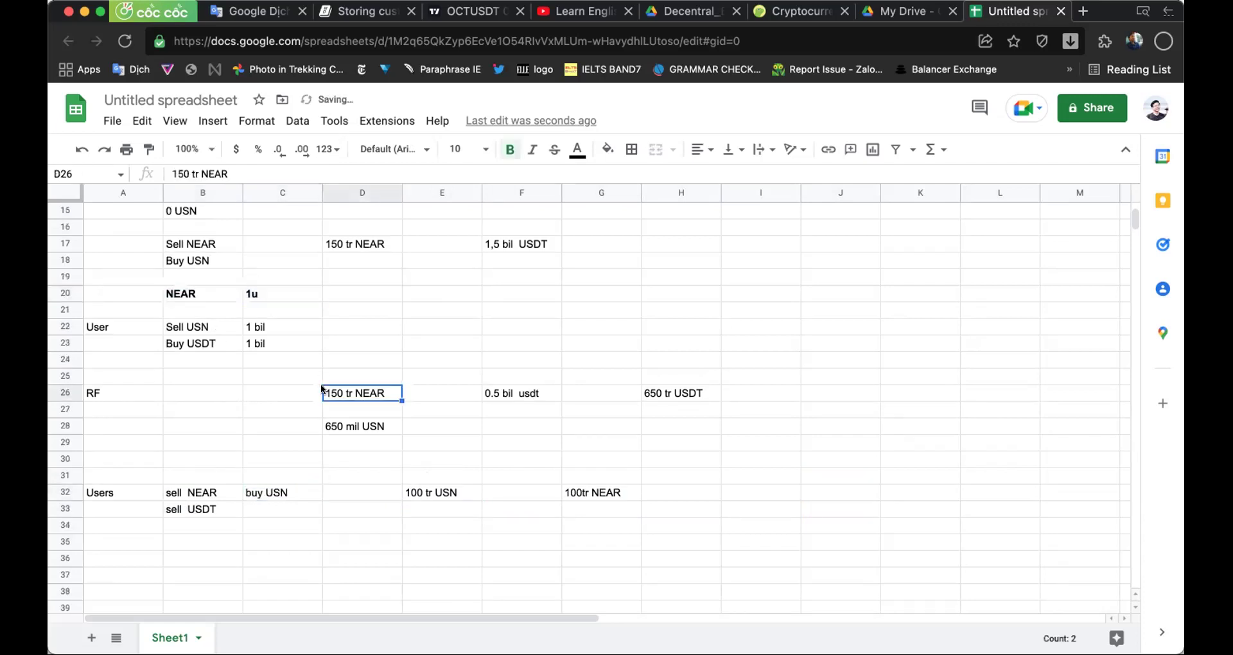
pyautogui.click(819, 487)
pyautogui.write('100')
pyautogui.press('BackSpace')
pyautogui.press('BackSpace')
pyautogui.press('BackSpace')
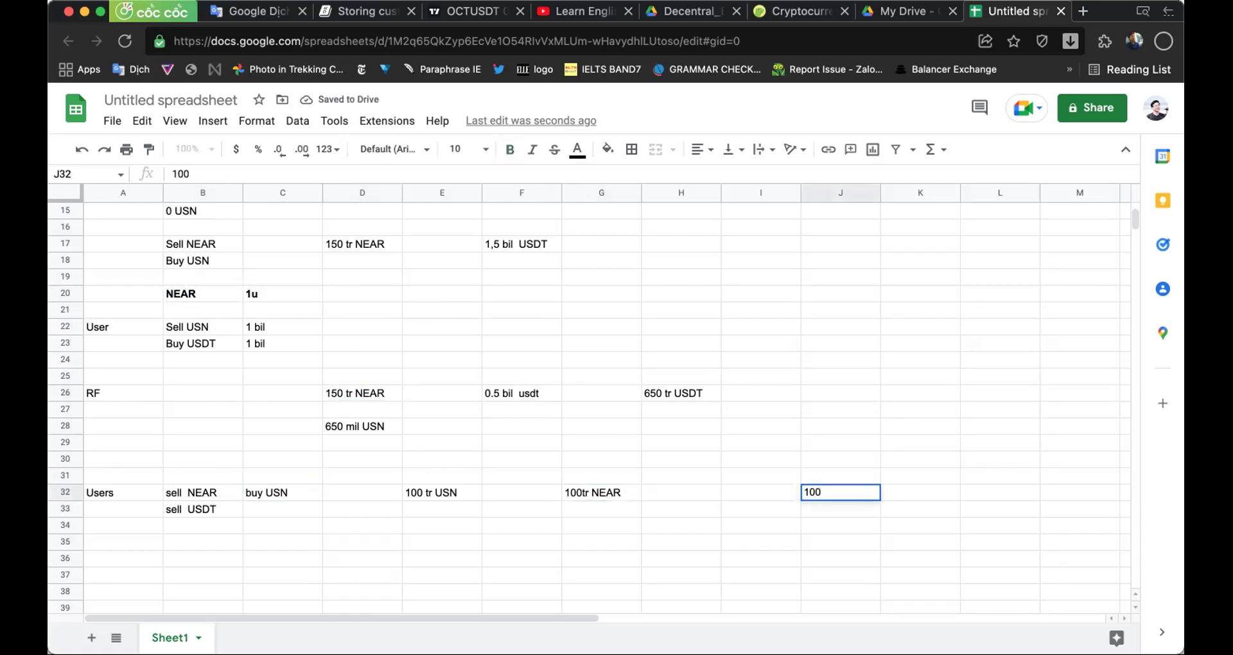
# - Examine the NEAR amount in G32 against the RF row's USDT amount in H26 and the USN amount in D28
pyautogui.doubleClick(598, 490)
pyautogui.press('super+a')
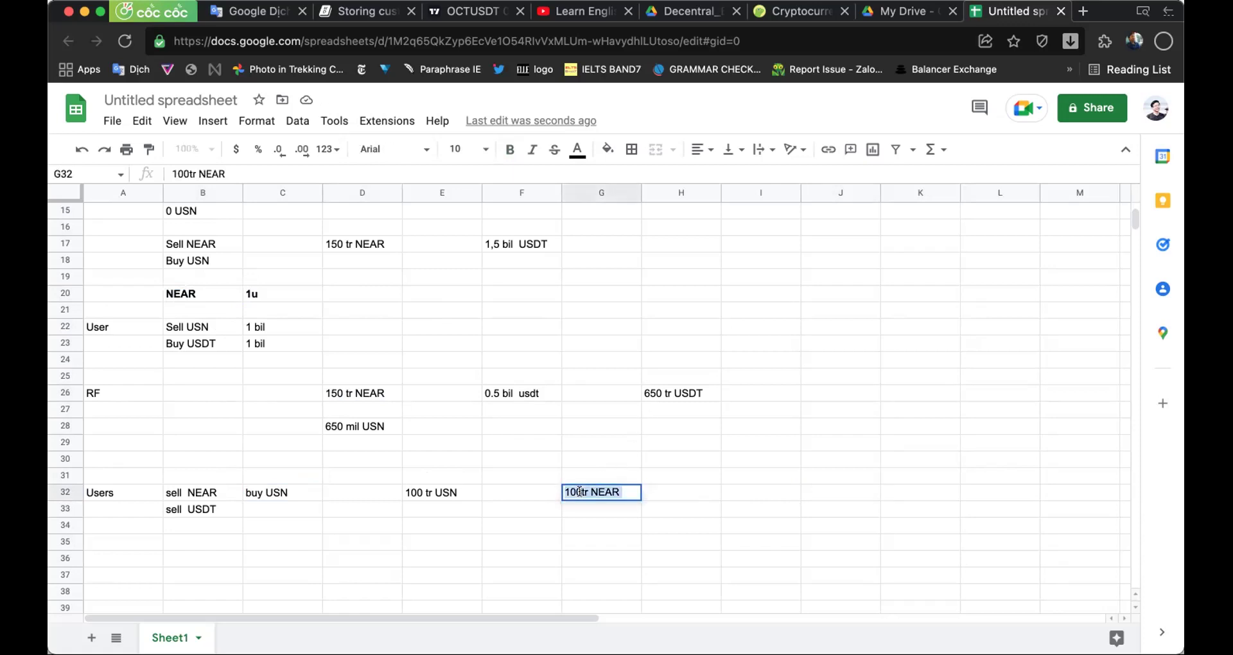
pyautogui.click(657, 394)
pyautogui.doubleClick(656, 393)
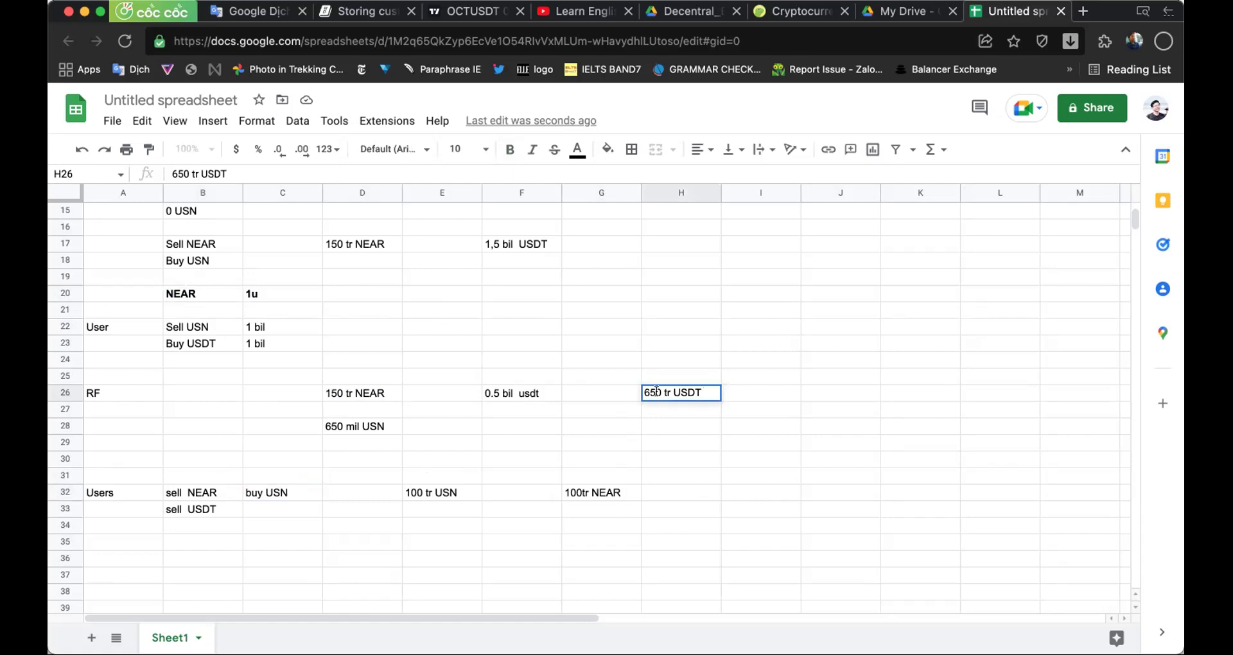
pyautogui.doubleClick(694, 391)
pyautogui.moveTo(694, 391); pyautogui.dragTo(640, 391)
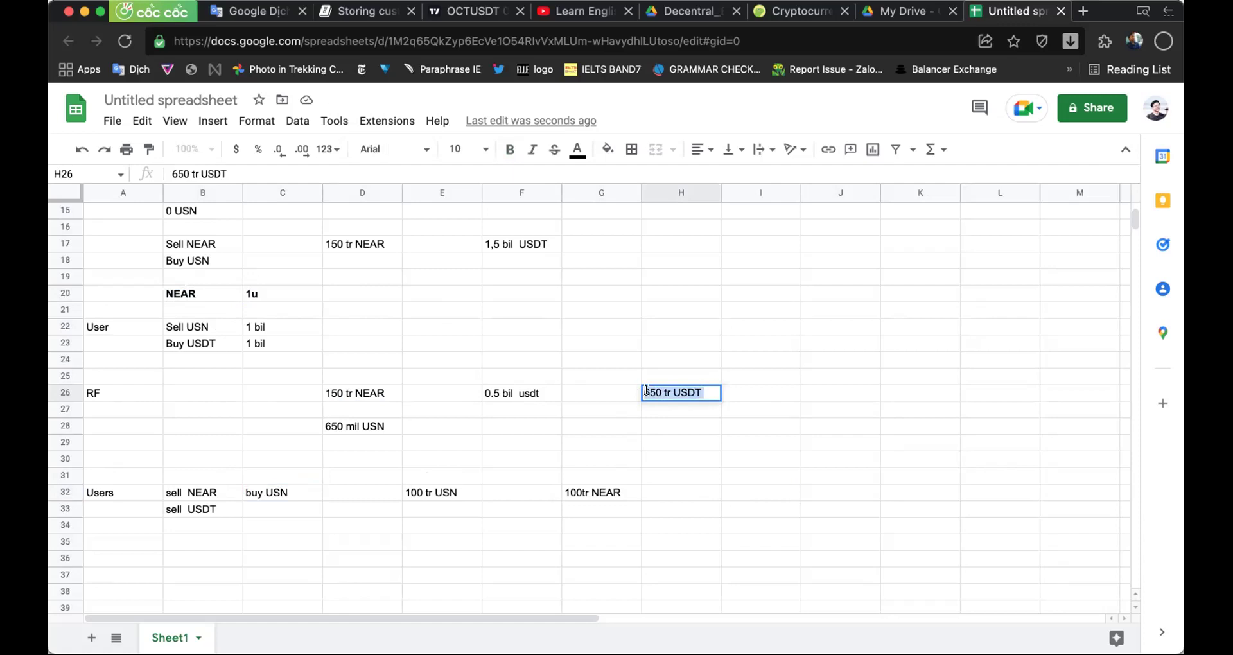
pyautogui.doubleClick(651, 392)
pyautogui.click(348, 430)
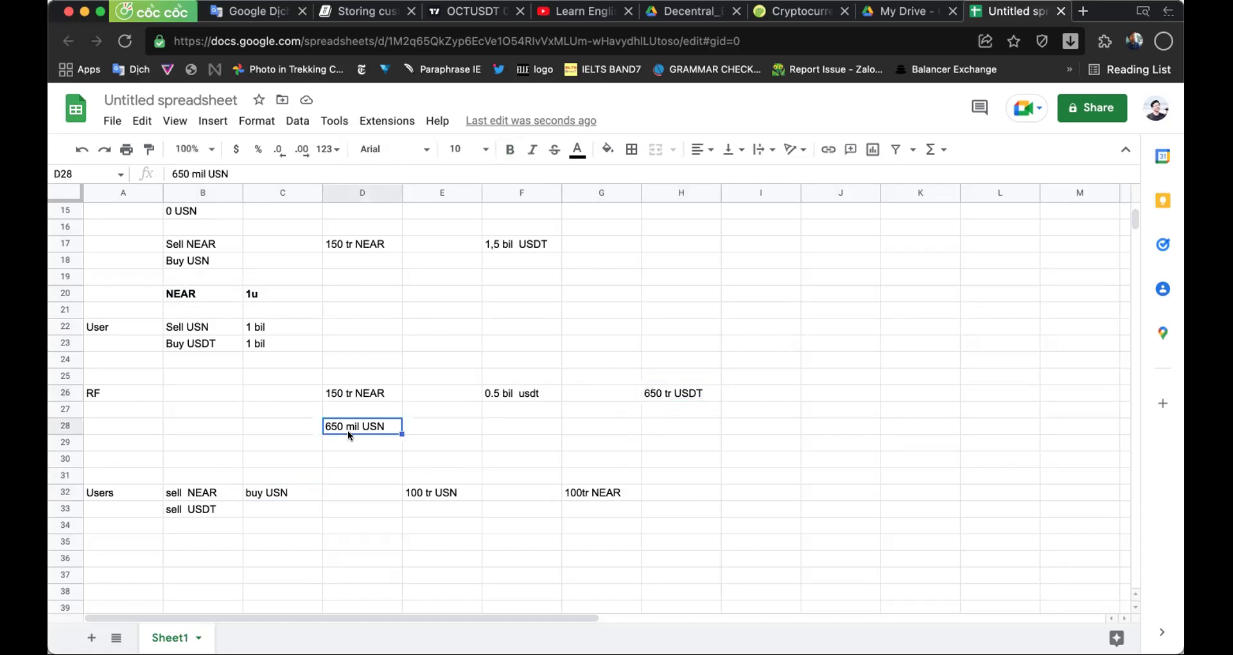
# - Enter "> USN" in cell J28 and clear the cell again
pyautogui.click(831, 427)
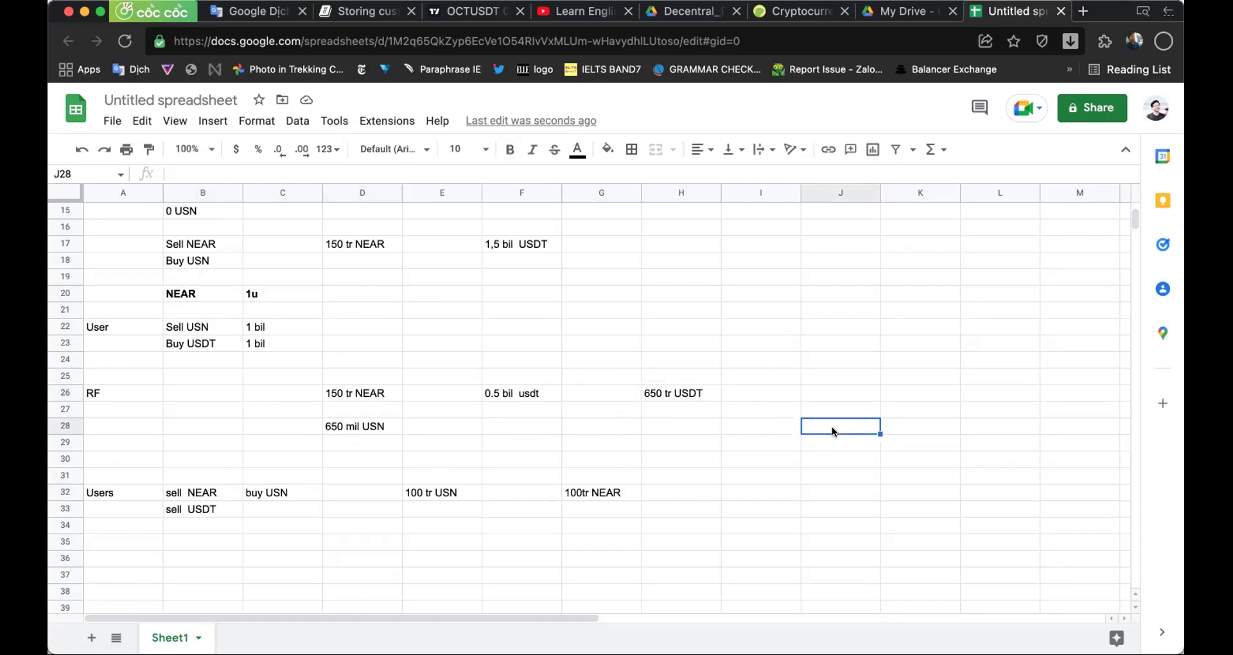
pyautogui.write('> USN')
pyautogui.press('Return')
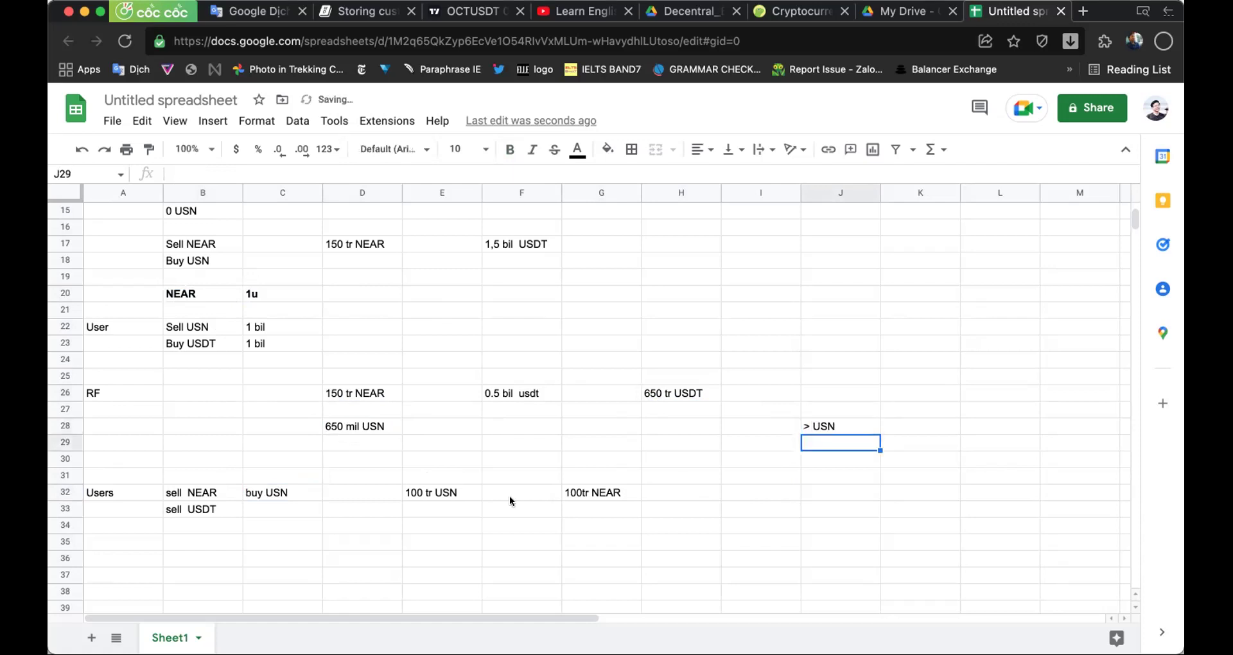
pyautogui.click(430, 491)
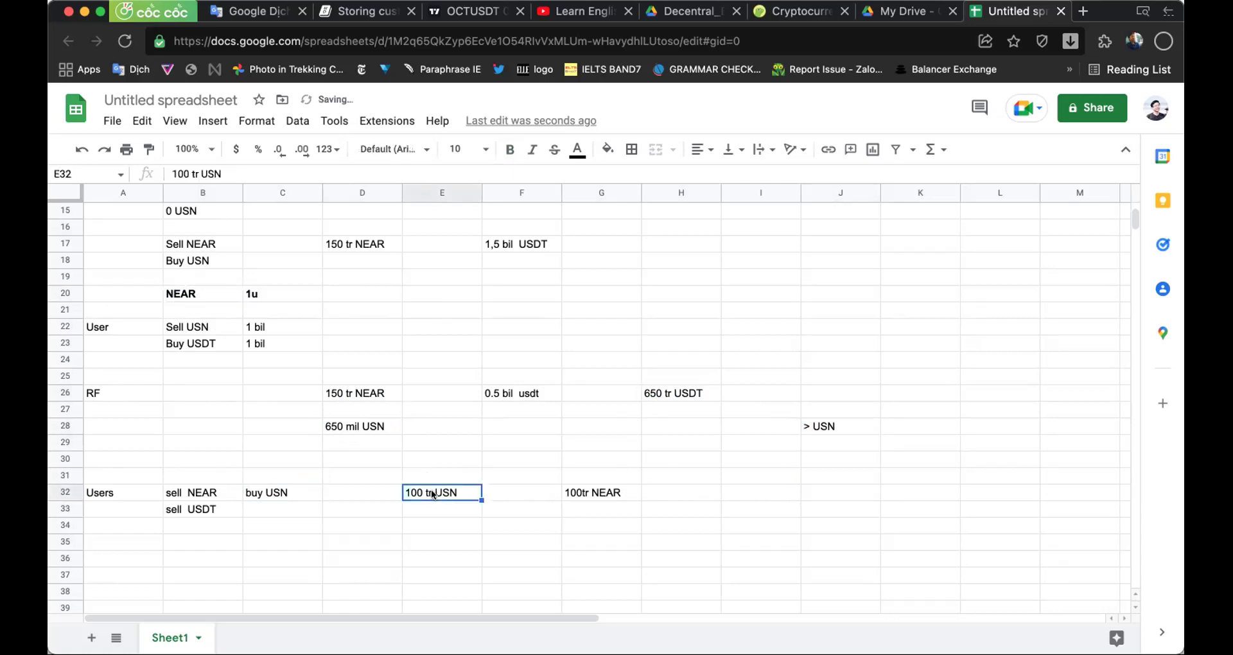
pyautogui.click(827, 422)
pyautogui.press('Delete')
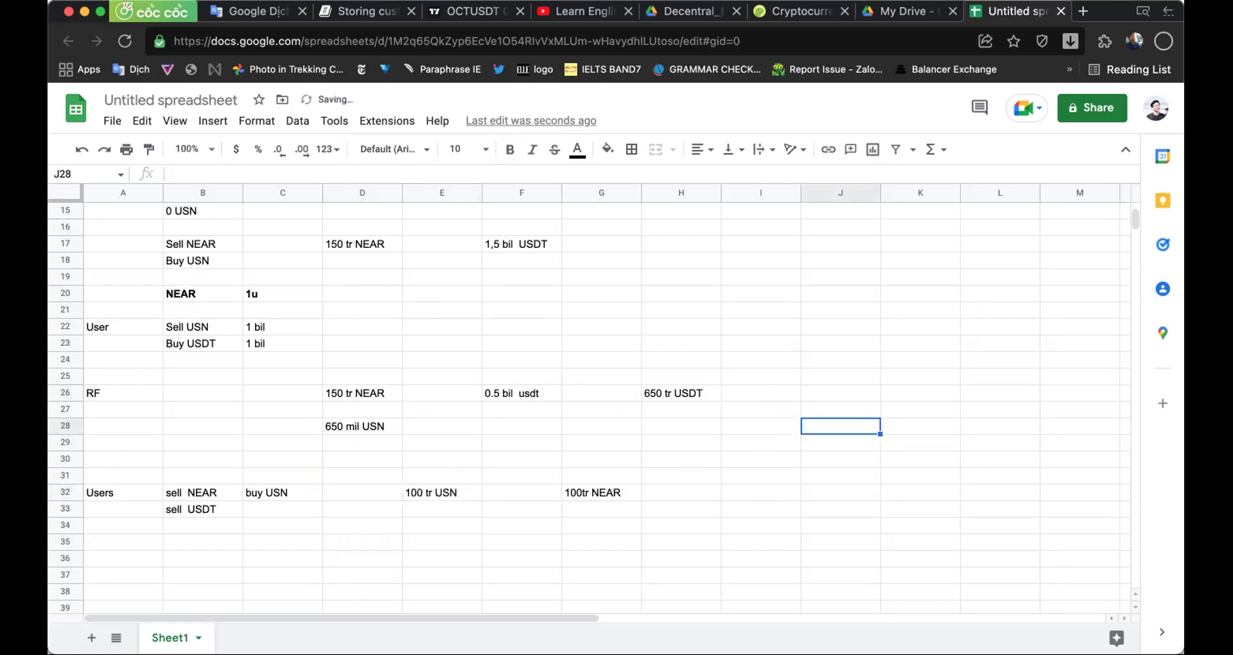
# - Enter "100 usn" in cell E35, below the users' USN amount
pyautogui.doubleClick(422, 490)
pyautogui.click(443, 541)
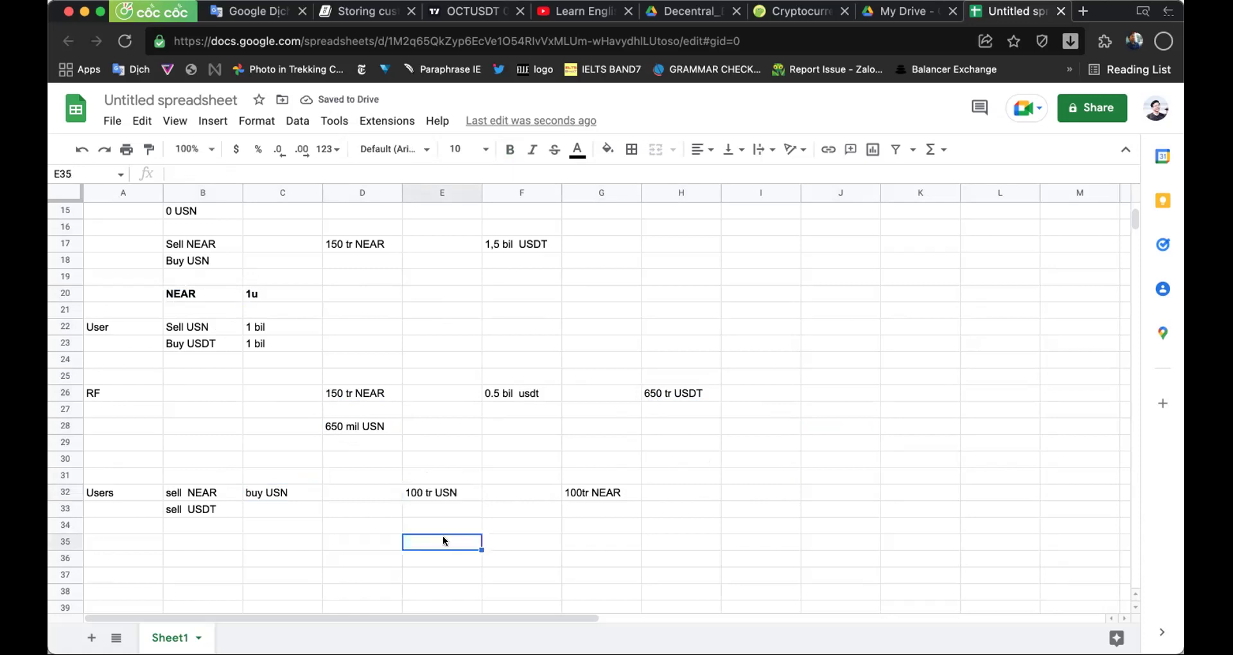
pyautogui.write('usd')
pyautogui.press('BackSpace')
pyautogui.press('BackSpace')
pyautogui.press('BackSpace')
pyautogui.write('t')
pyautogui.press('BackSpace')
pyautogui.write('10')
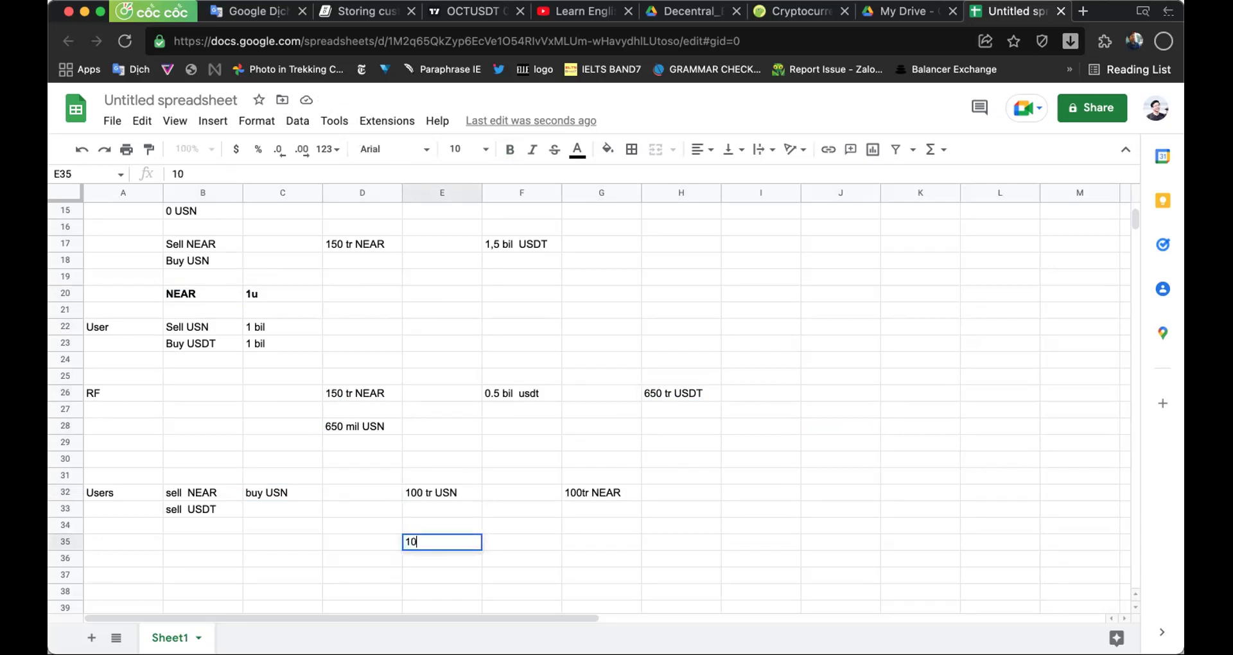
pyautogui.write('0 usd')
pyautogui.press('BackSpace')
pyautogui.write('n')
pyautogui.press('Tab')
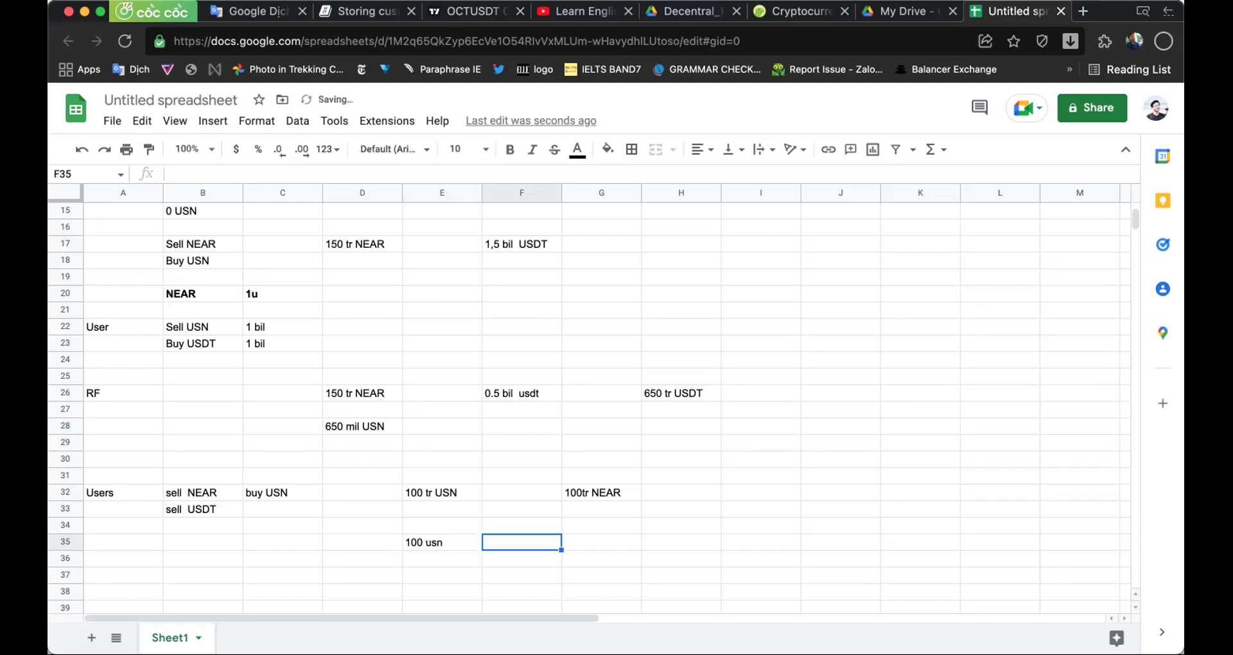
# - Compare the entry in E35 with the RF amounts in D26:H26, and clear cell E35
pyautogui.click(437, 542)
pyautogui.click(445, 494)
pyautogui.click(431, 539)
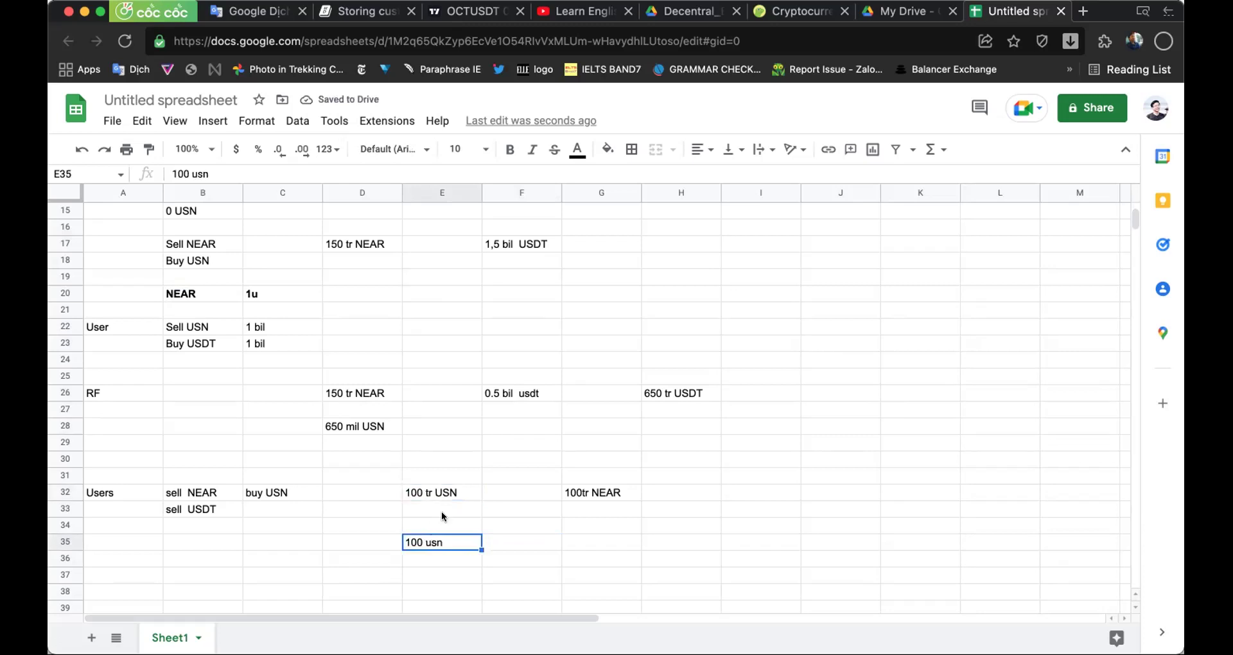
pyautogui.click(453, 475)
pyautogui.click(683, 391)
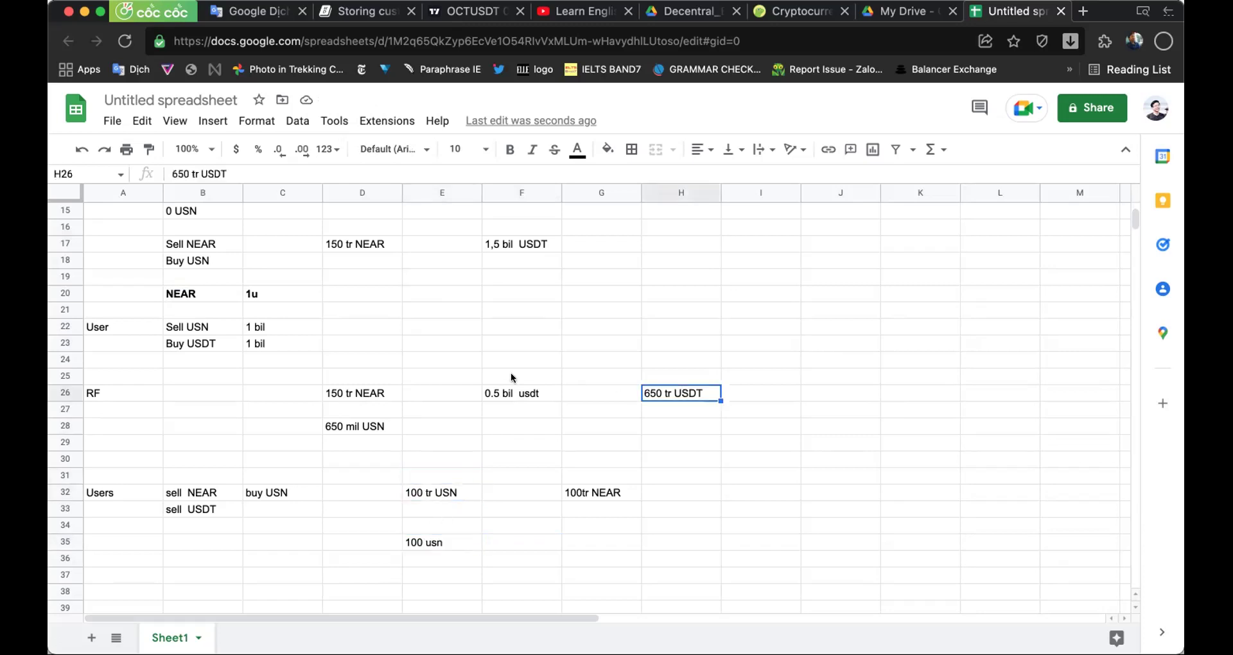
pyautogui.keyDown('shift'); pyautogui.click(349, 391); pyautogui.keyUp('shift')
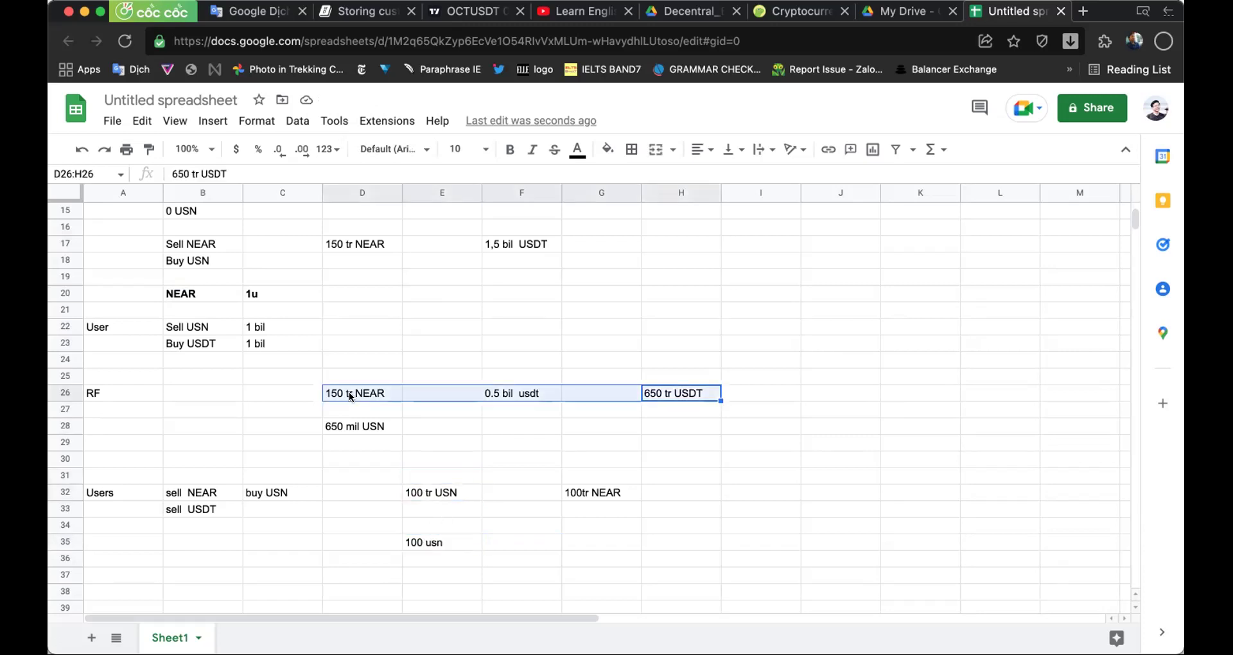
pyautogui.click(410, 536)
pyautogui.press('BackSpace')
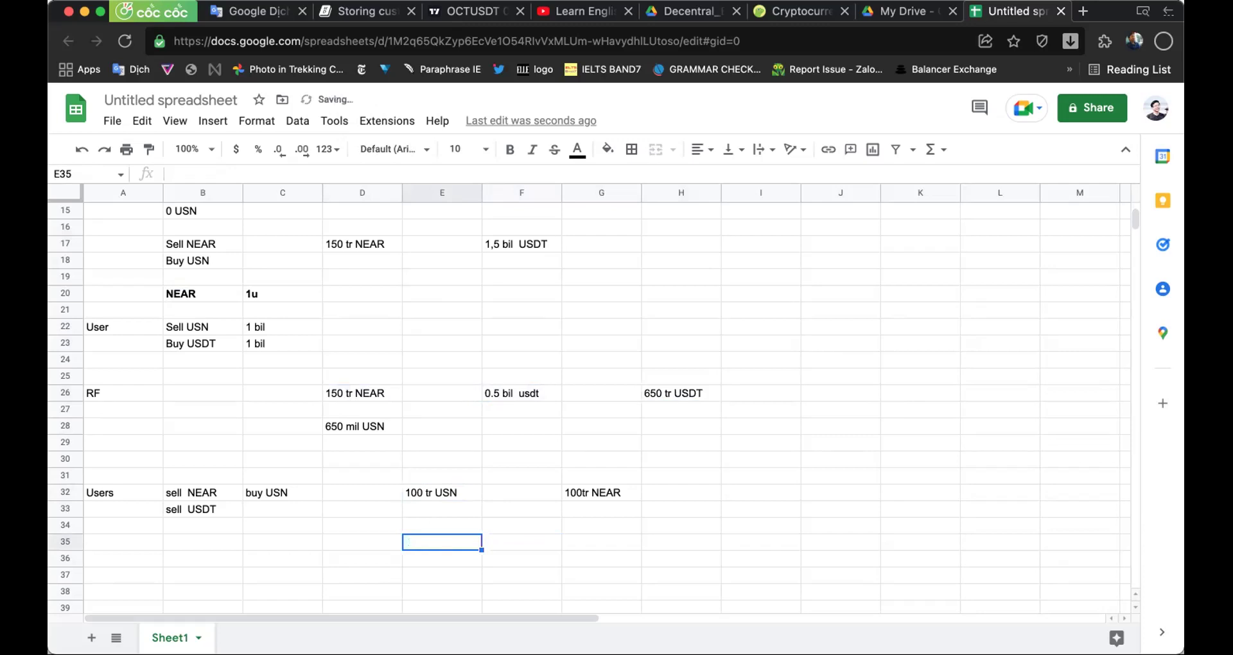
pyautogui.click(634, 606)
pyautogui.click(667, 551)
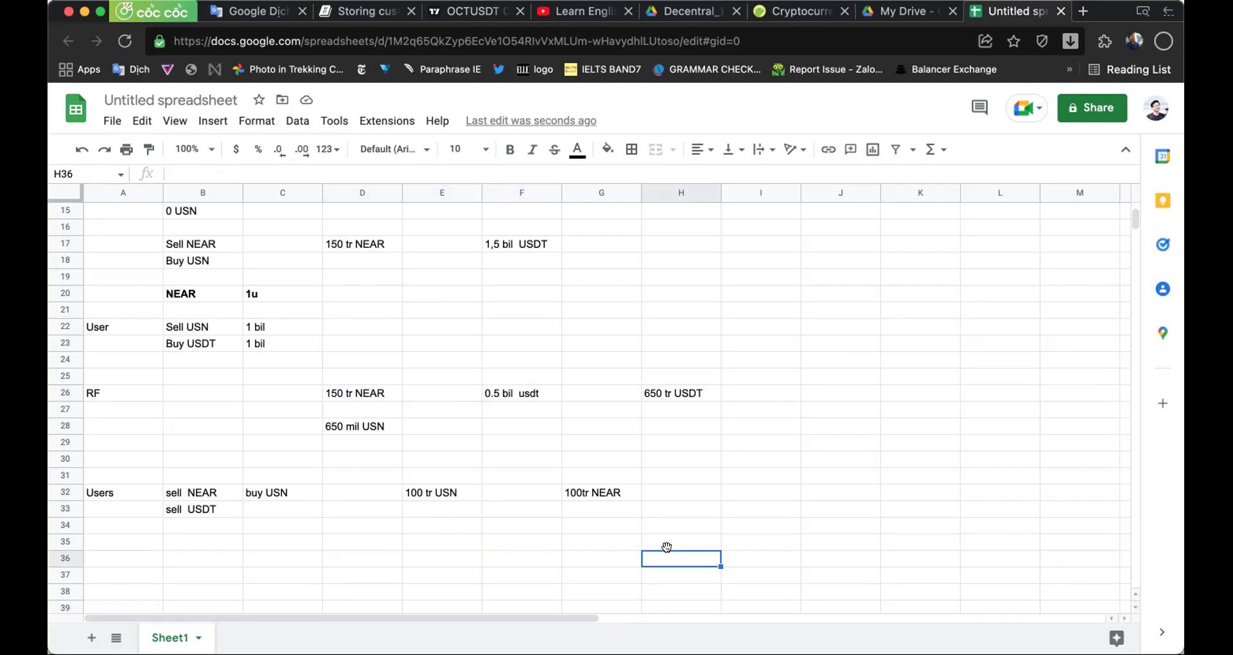
pyautogui.click(483, 472)
# - Enter "USDT" in cell K8 and "NEAR" in cell K9
pyautogui.scroll(3, 483, 474)
pyautogui.scroll(5, 482, 474)
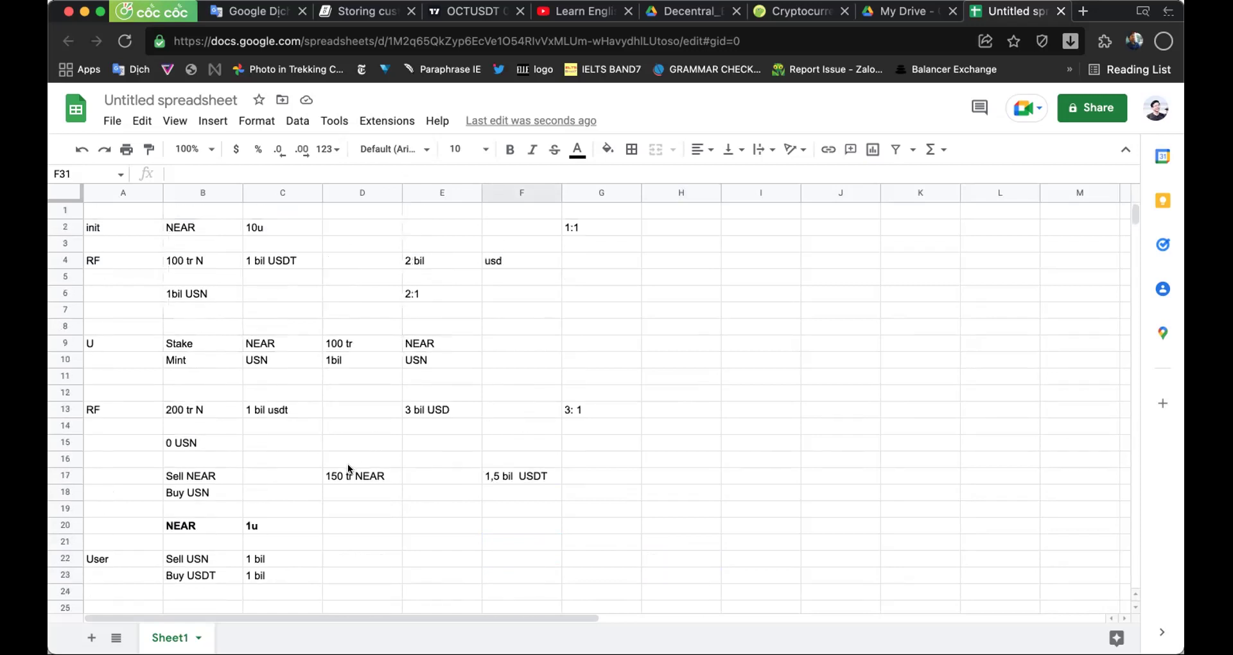
pyautogui.click(348, 469)
pyautogui.click(896, 325)
pyautogui.write('usdt')
pyautogui.press('BackSpace')
pyautogui.press('BackSpace')
pyautogui.press('BackSpace')
pyautogui.press('BackSpace')
pyautogui.write('USDT')
pyautogui.press('Return')
pyautogui.write('NEAR')
pyautogui.press('Return')
# - Examine the USDT and NEAR entries in cells K8:K9
pyautogui.click(900, 325)
pyautogui.keyDown('shift'); pyautogui.click(916, 347); pyautogui.keyUp('shift')
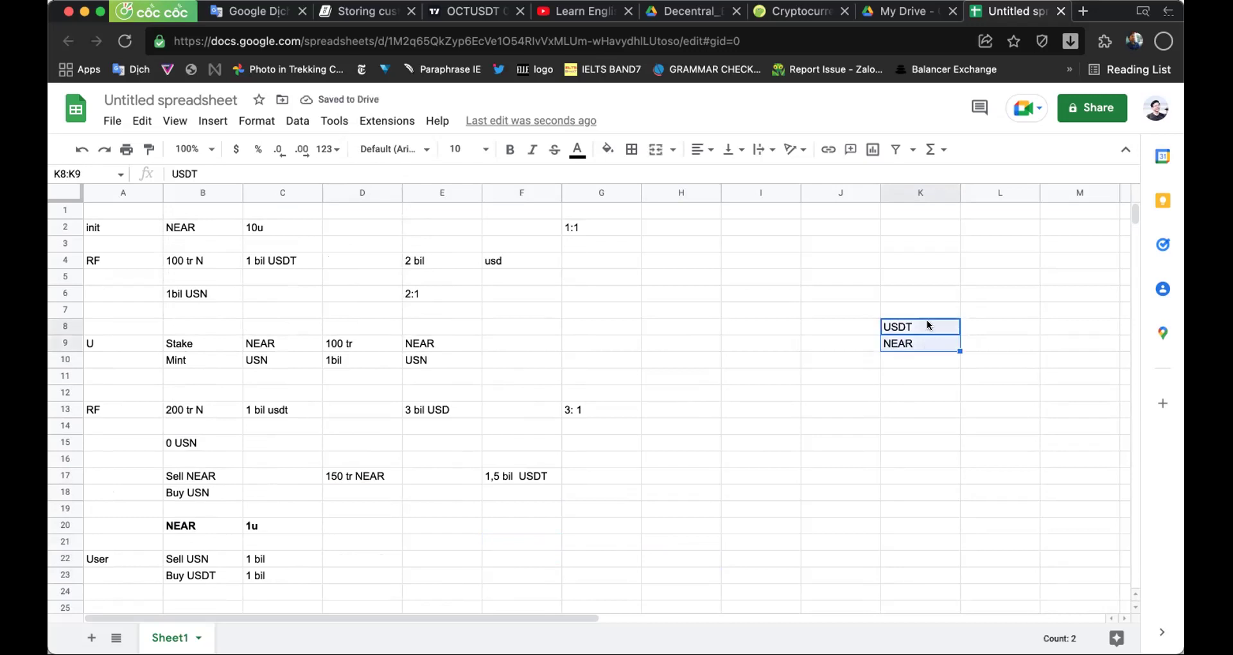
pyautogui.click(927, 325)
pyautogui.click(908, 345)
pyautogui.click(923, 321)
pyautogui.click(914, 347)
pyautogui.click(1001, 328)
pyautogui.click(993, 389)
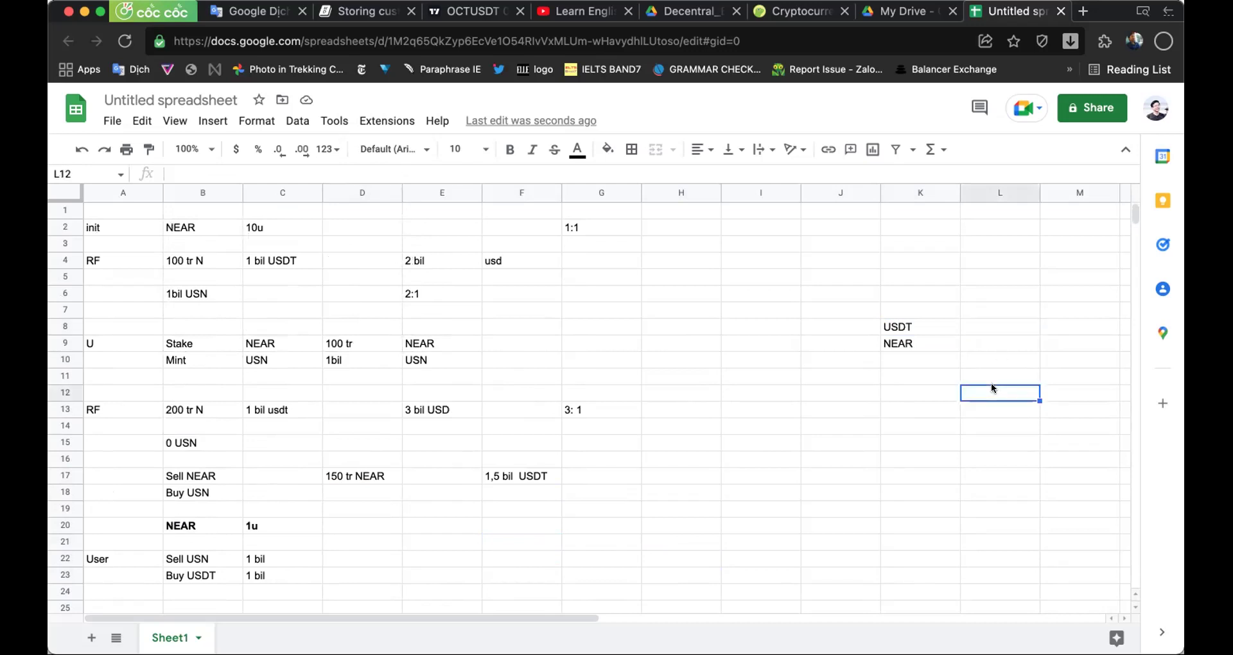
pyautogui.write('USN')
pyautogui.press('BackSpace')
pyautogui.press('BackSpace')
pyautogui.press('BackSpace')
pyautogui.write('st')
pyautogui.press('BackSpace')
pyautogui.press('BackSpace')
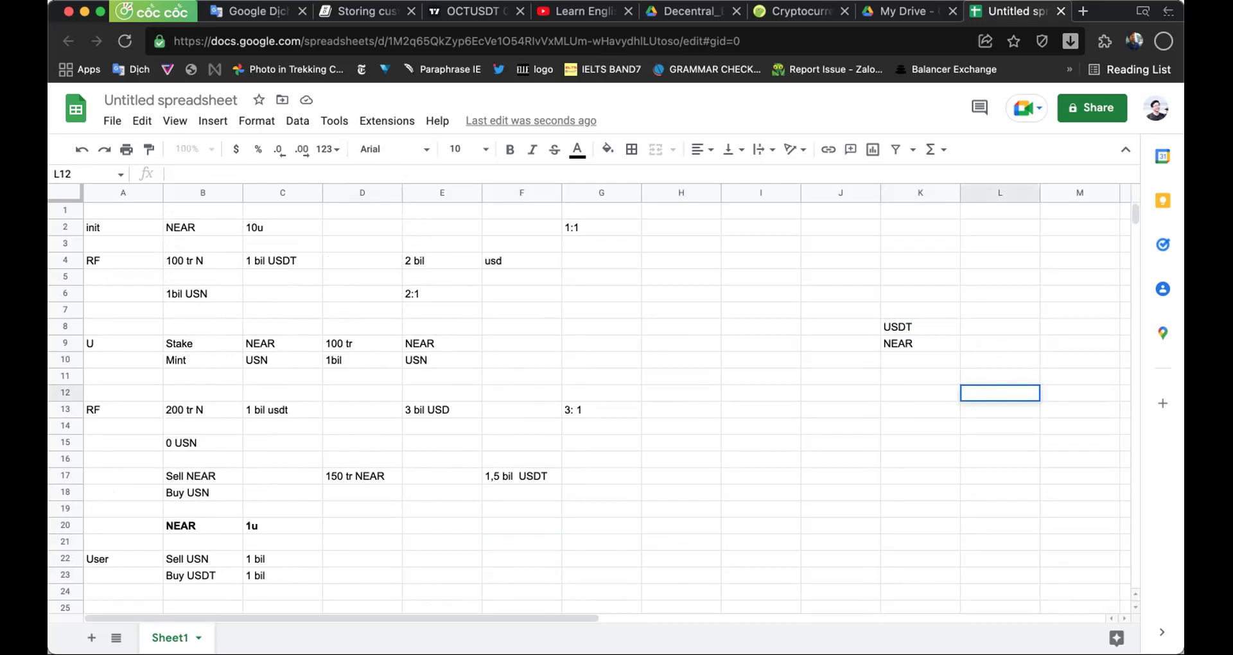
pyautogui.click(700, 442)
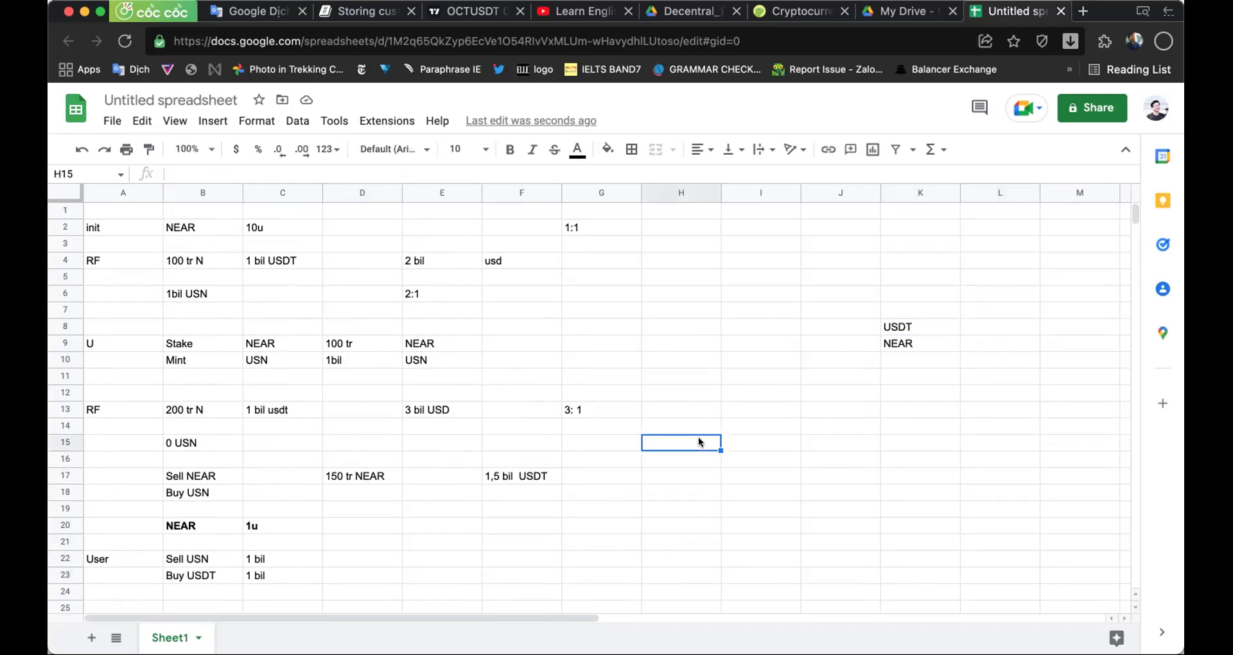
# - Clear the USDT and NEAR entries from cells K8 and K9
pyautogui.click(914, 318)
pyautogui.press('BackSpace')
pyautogui.click(920, 343)
pyautogui.press('BackSpace')
pyautogui.write('s')
pyautogui.press('BackSpace')
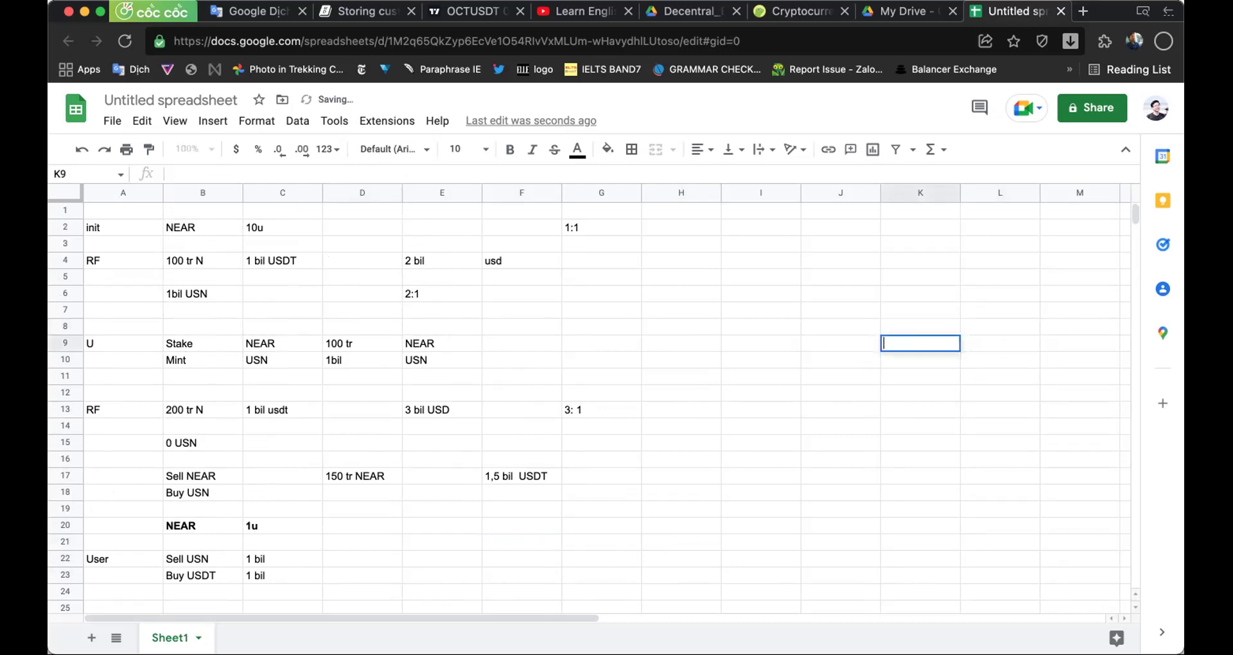
# - Enter "APY 20%" in cell L10
pyautogui.click(1001, 365)
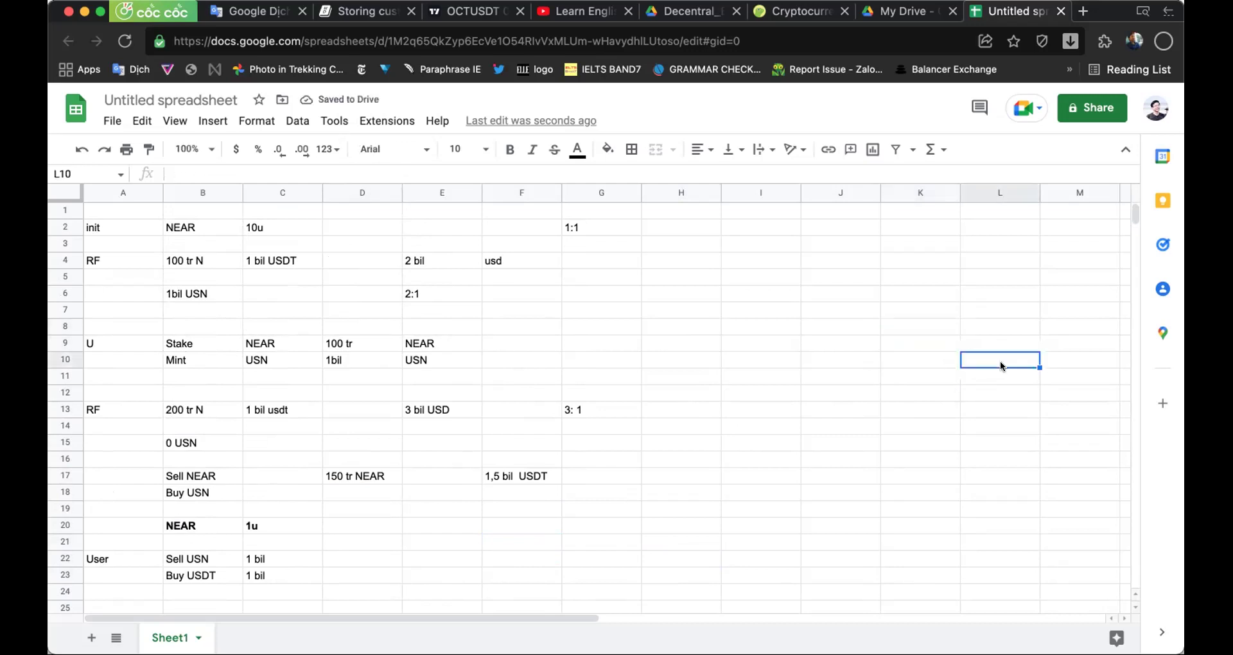
pyautogui.write('BTC')
pyautogui.press('BackSpace')
pyautogui.press('BackSpace')
pyautogui.press('BackSpace')
pyautogui.write('APY 20%')
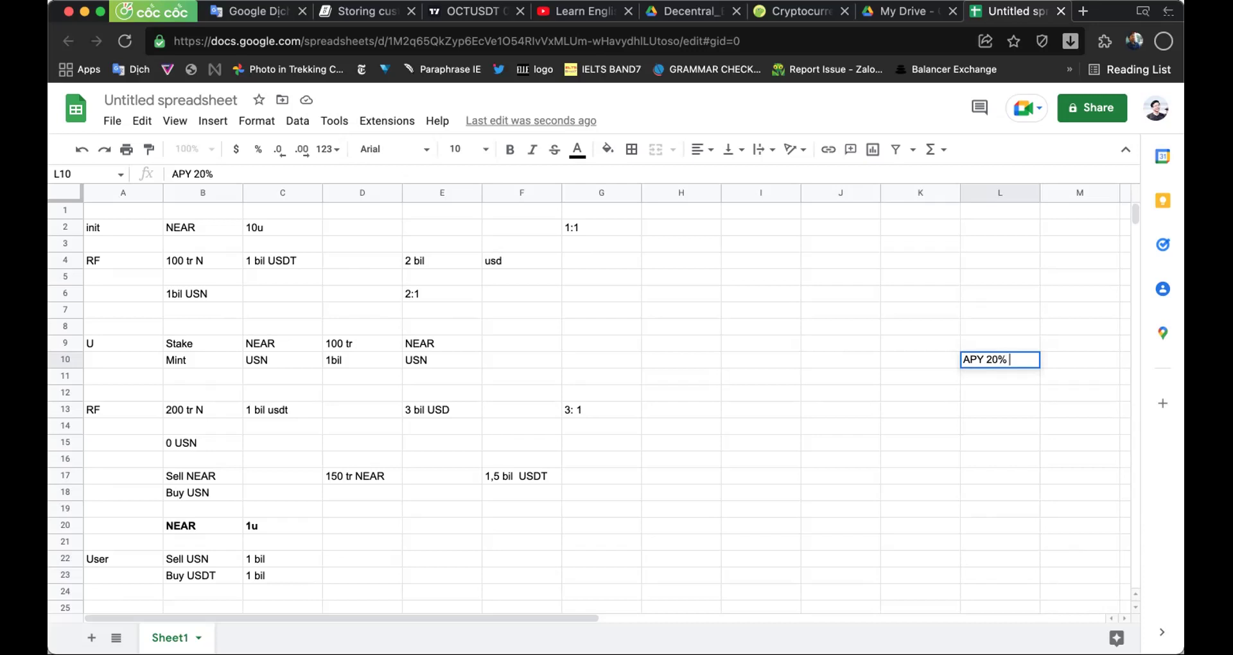
pyautogui.press('Return')
pyautogui.click(541, 509)
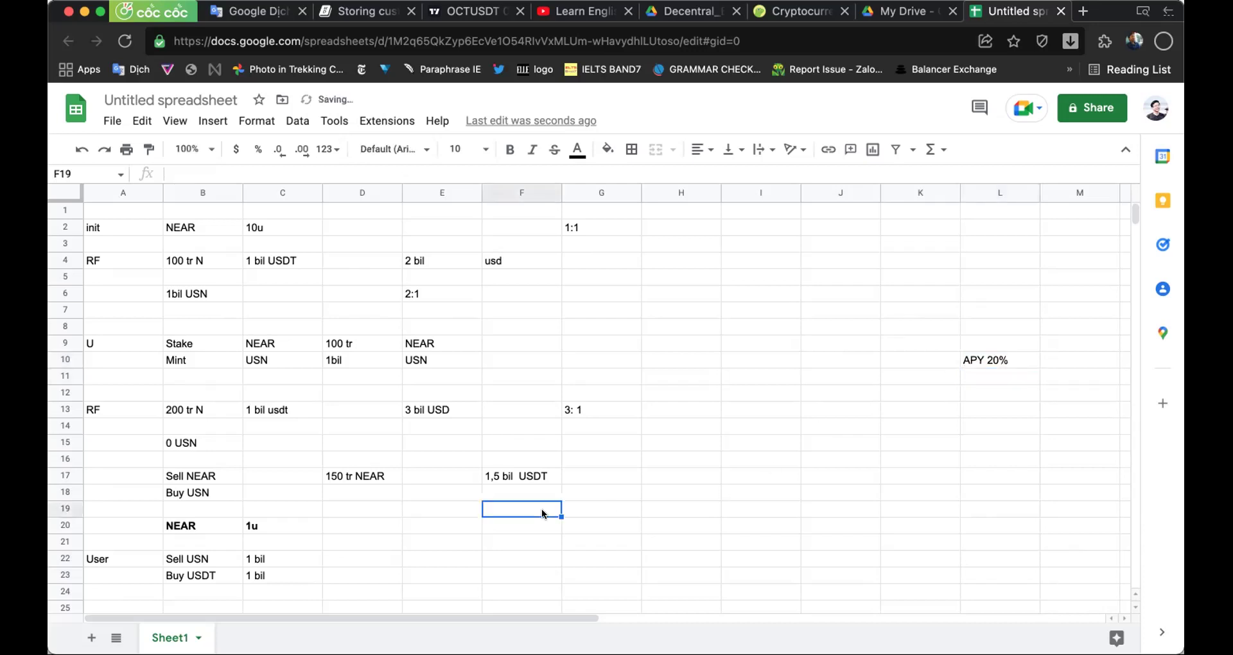
# - Clear the "APY 20%" entry from cell L10
pyautogui.scroll(-1, 542, 509)
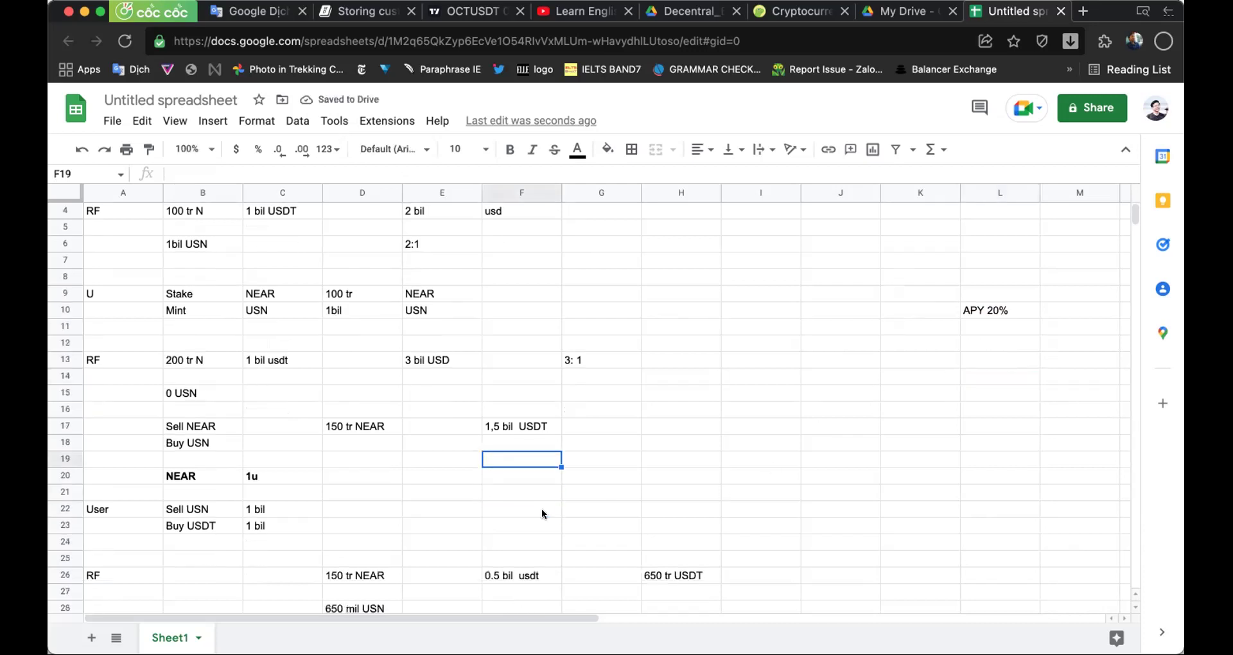
pyautogui.click(986, 315)
pyautogui.press('Delete')
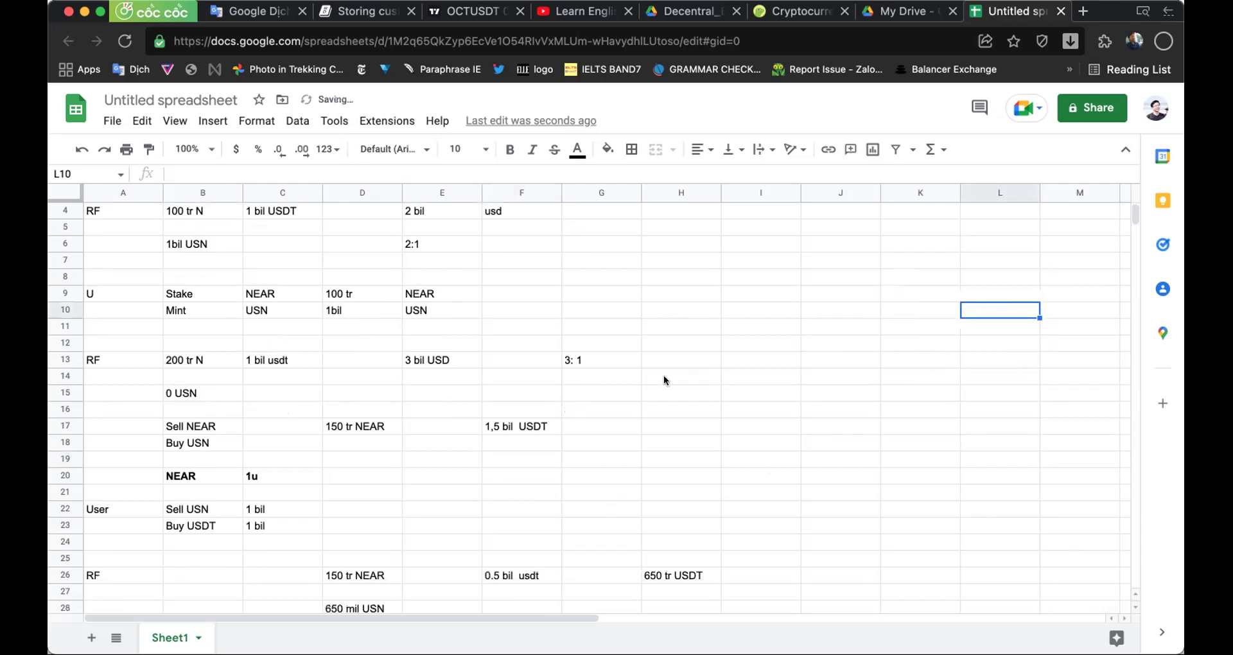
# - Examine the reserve's NEAR sale in row 17 and the users' sell and buy entries in rows 32 and 33
pyautogui.click(448, 427)
pyautogui.scroll(1, 448, 428)
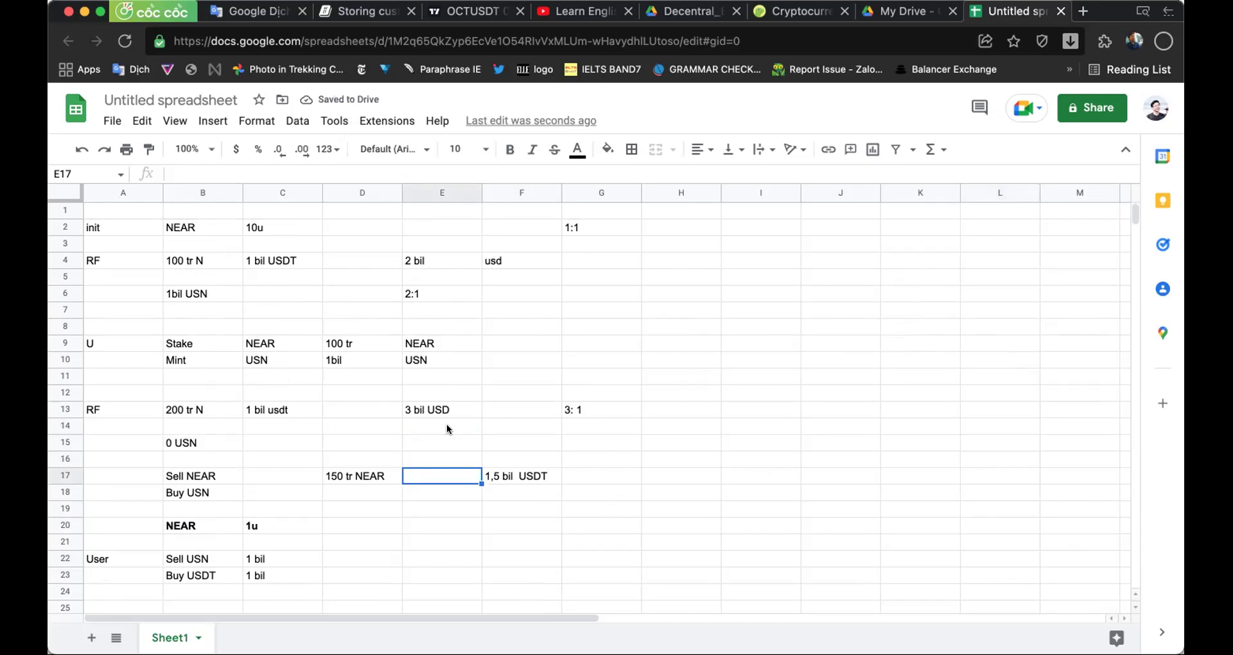
pyautogui.click(381, 478)
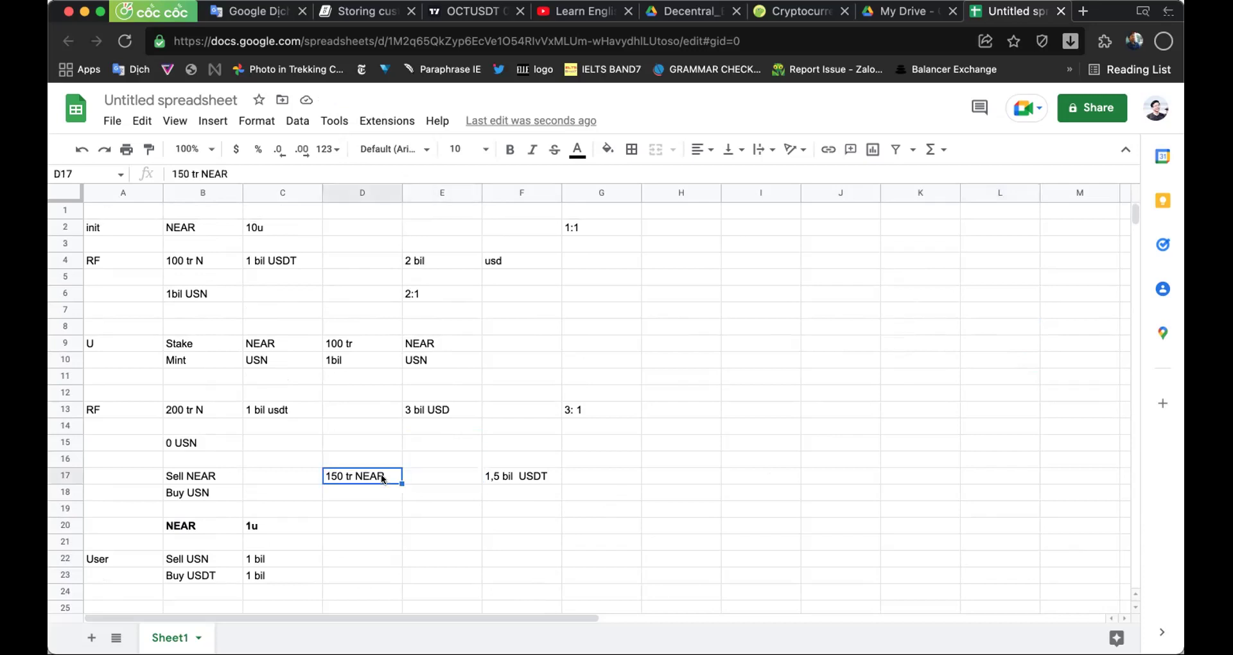
pyautogui.scroll(-4, 381, 478)
pyautogui.scroll(4, 383, 479)
pyautogui.click(445, 493)
pyautogui.scroll(-5, 445, 493)
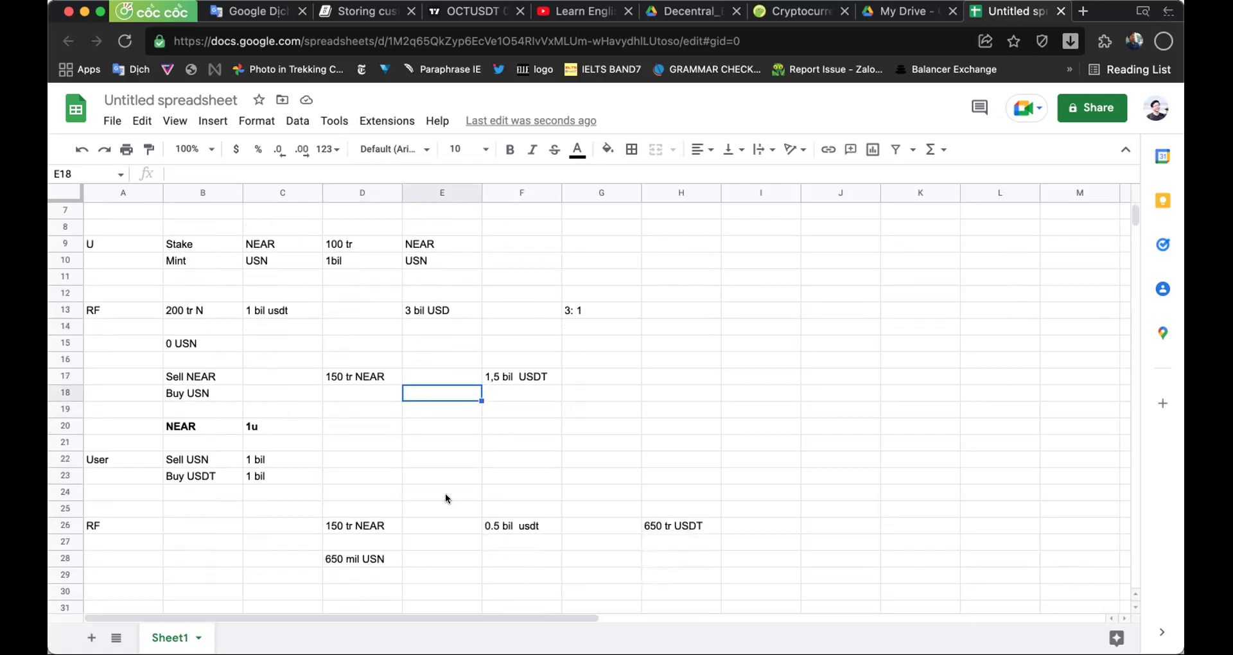
pyautogui.scroll(-5, 434, 519)
pyautogui.scroll(4, 434, 519)
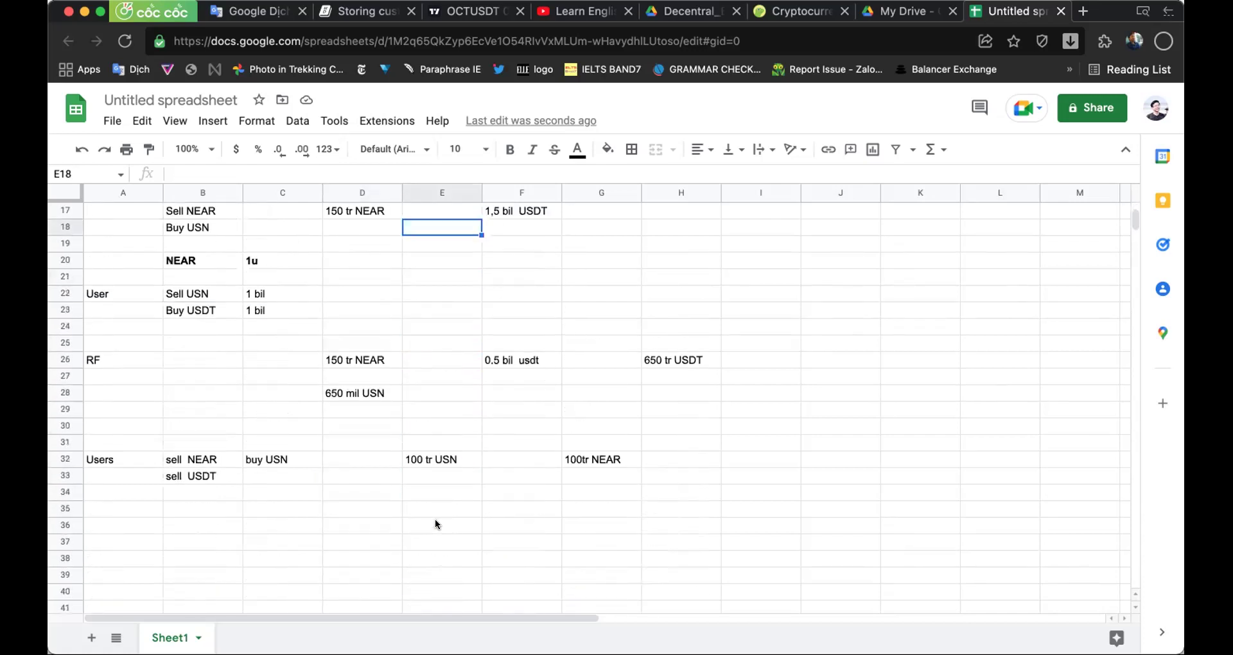
pyautogui.scroll(1, 434, 524)
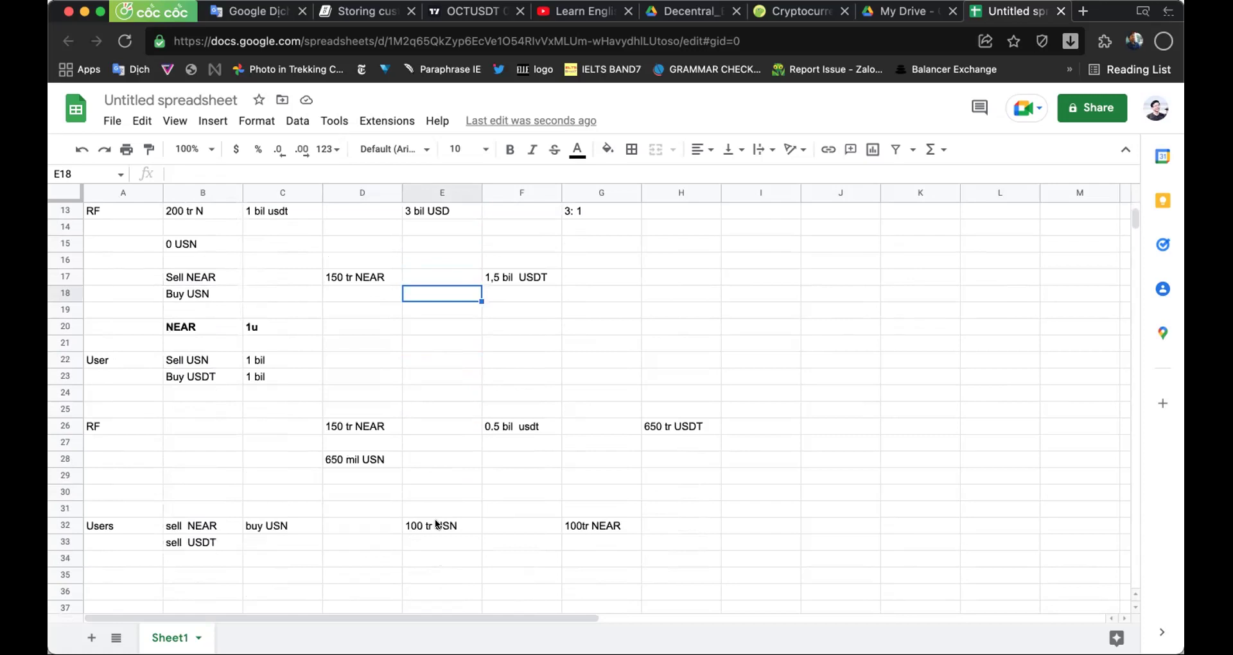
pyautogui.scroll(-1, 436, 524)
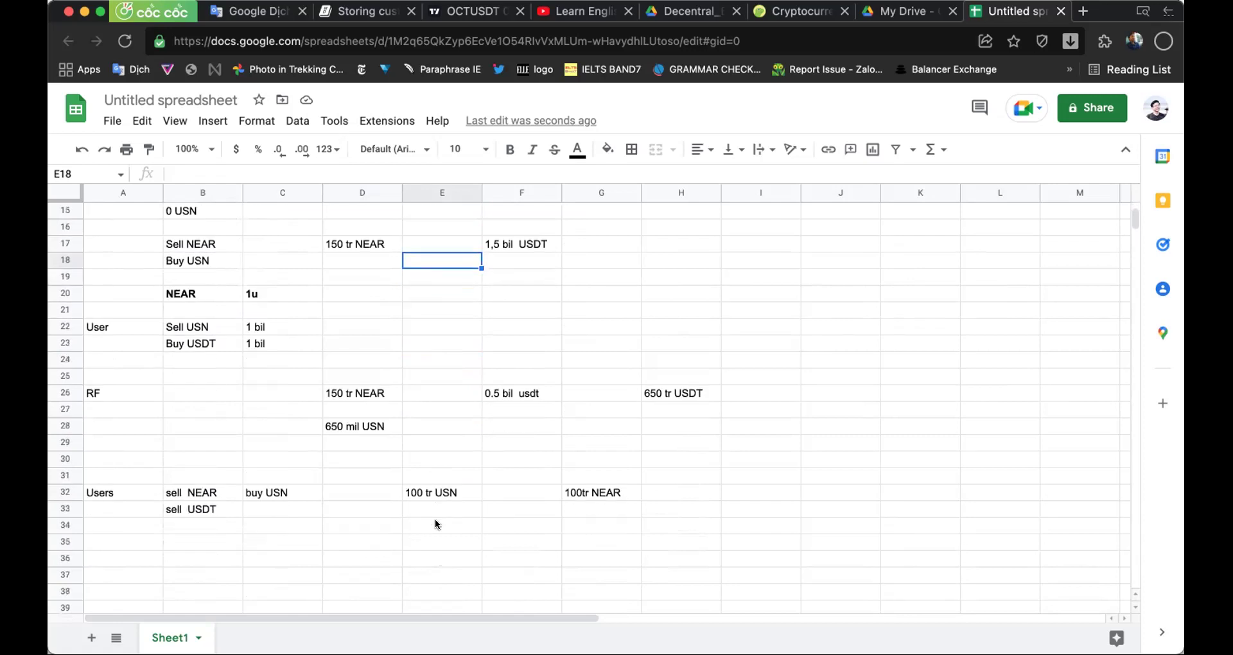
pyautogui.click(289, 514)
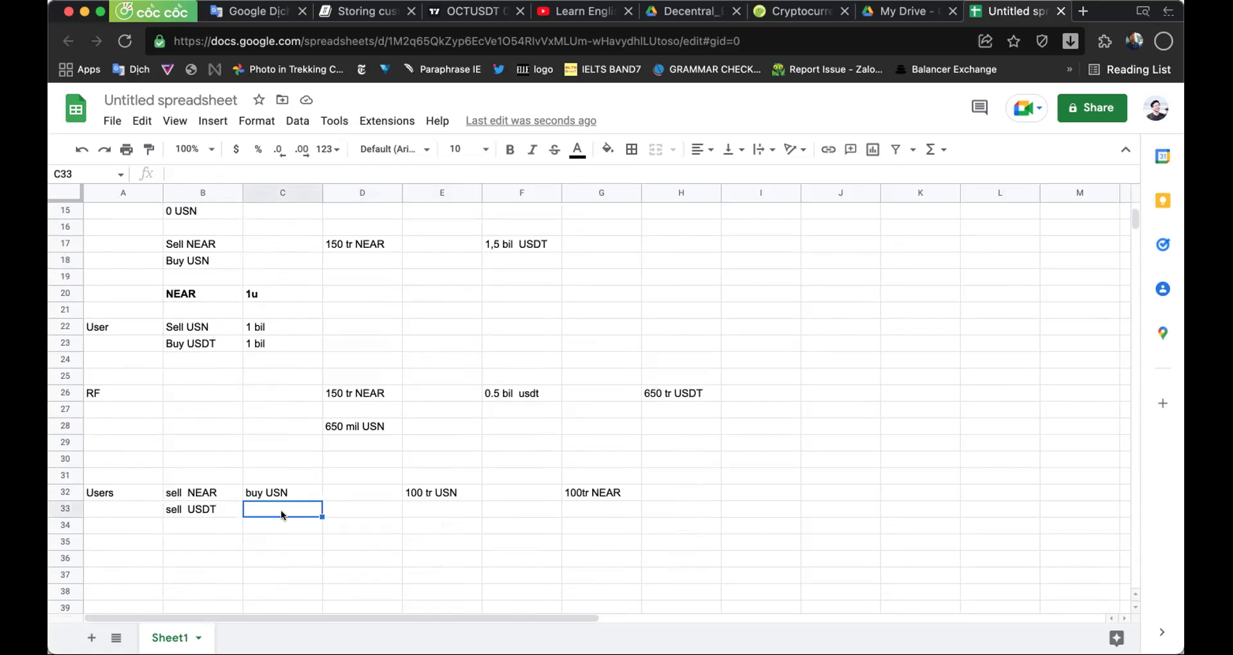
pyautogui.click(429, 509)
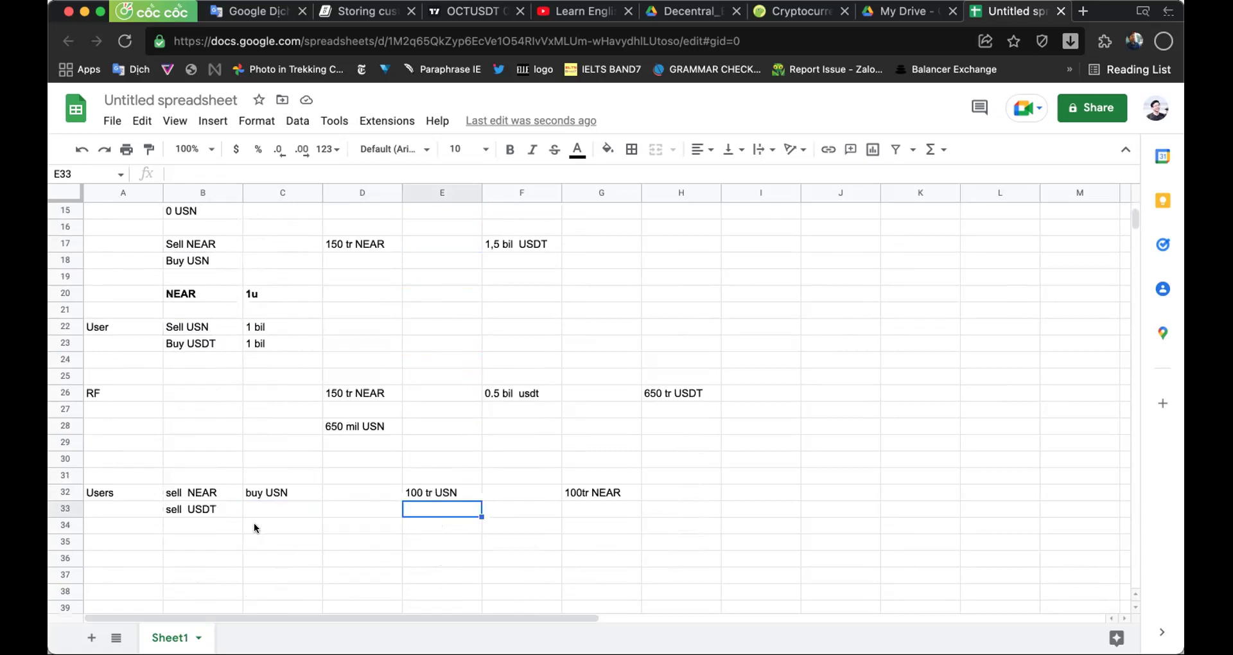
pyautogui.click(267, 504)
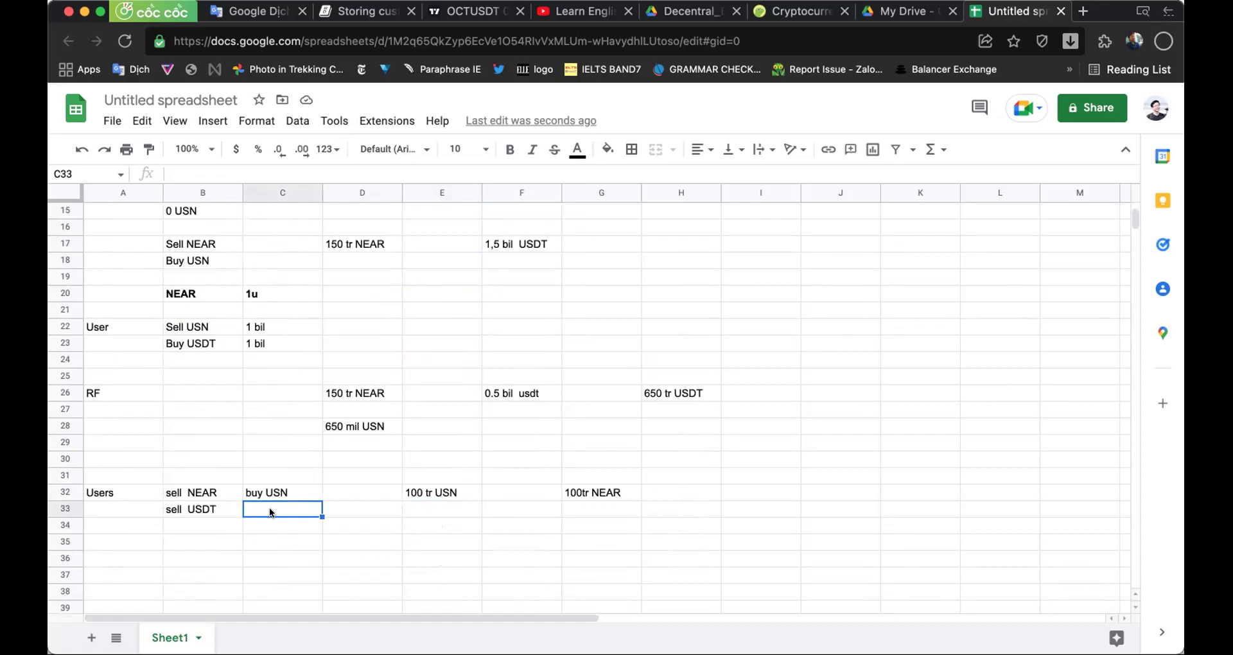
pyautogui.write('US')
pyautogui.press('BackSpace')
pyautogui.press('BackSpace')
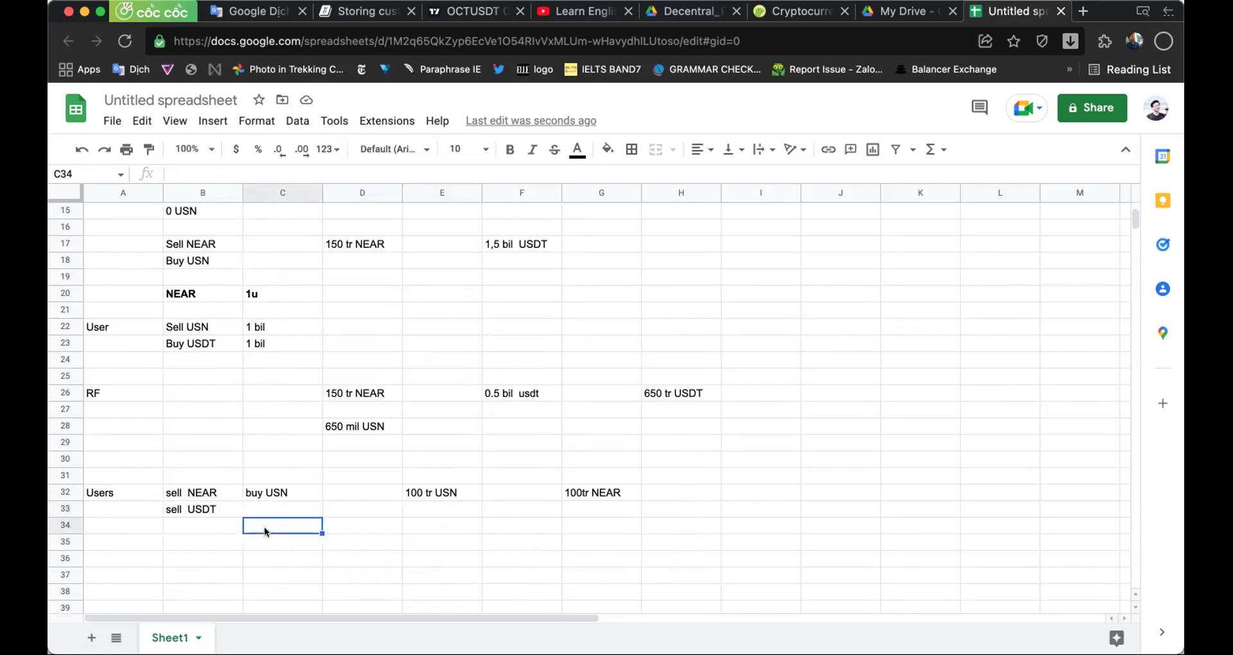
pyautogui.press('Escape')
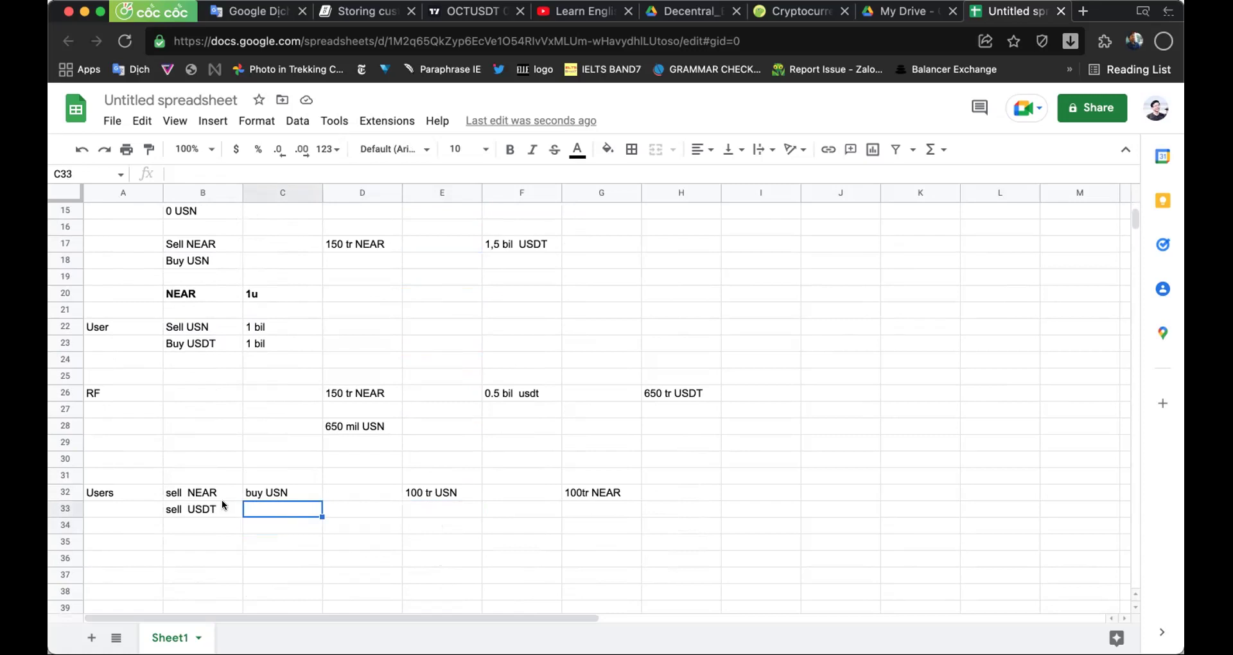
# - Review the users' entries in rows 32 and 33, the initial NEAR price in row 2, and the ratios in G2, G13 and E6
pyautogui.click(260, 525)
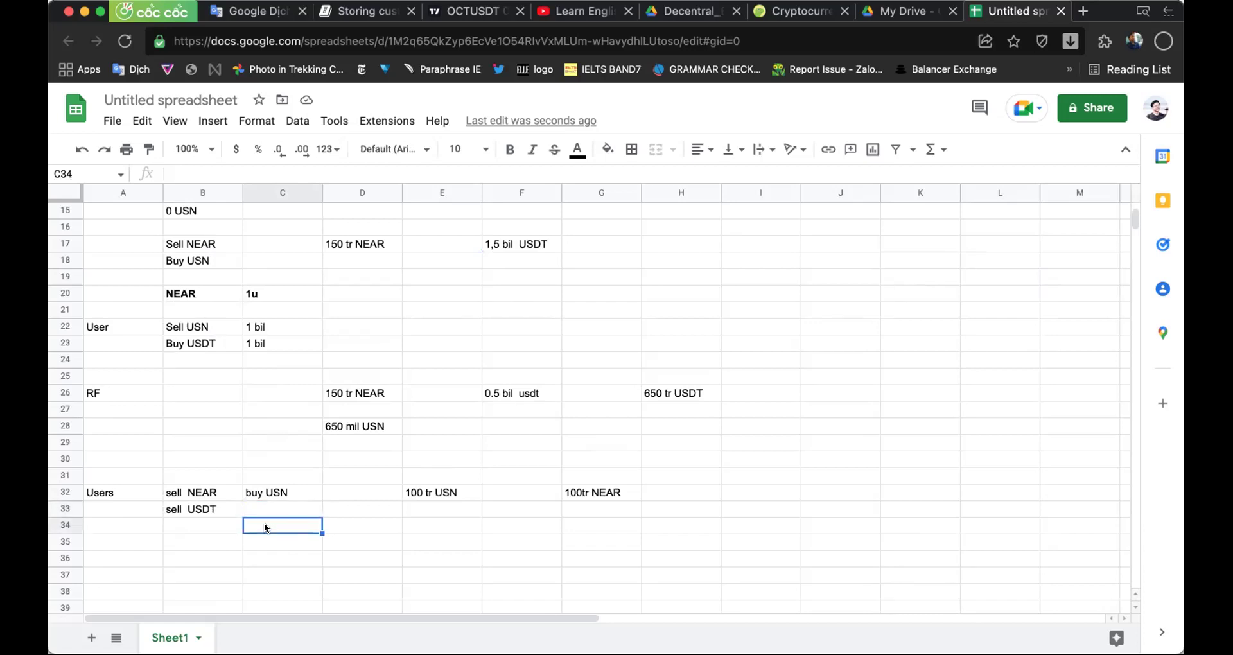
pyautogui.click(200, 547)
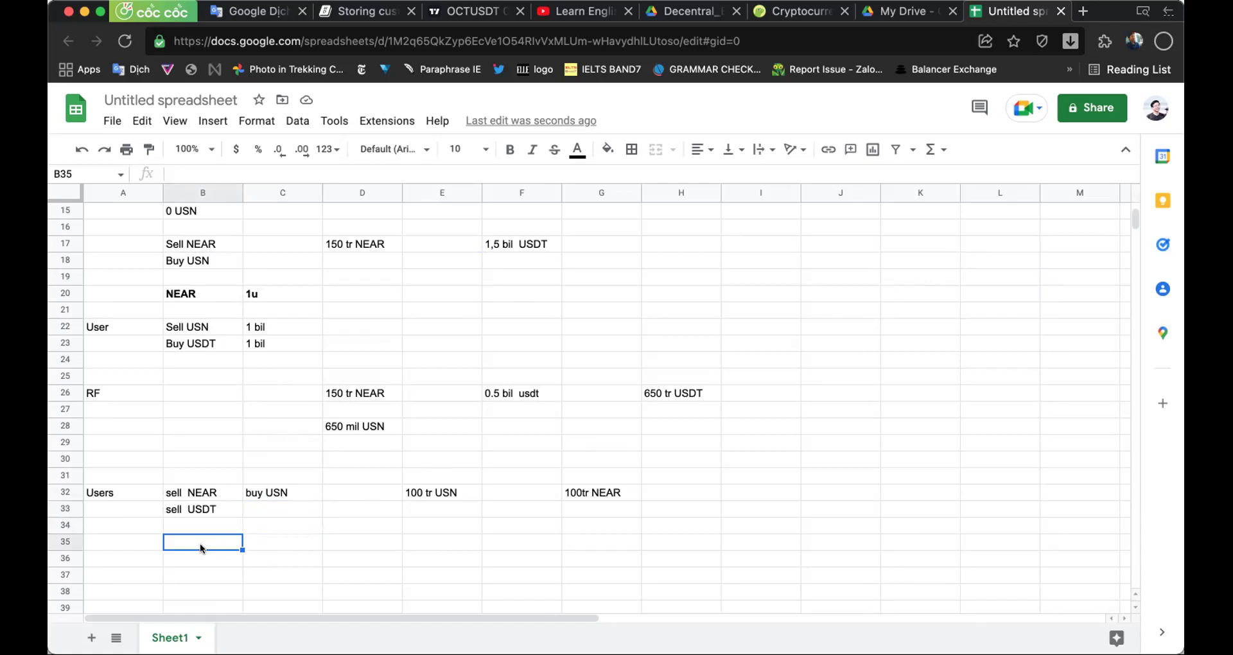
pyautogui.click(416, 498)
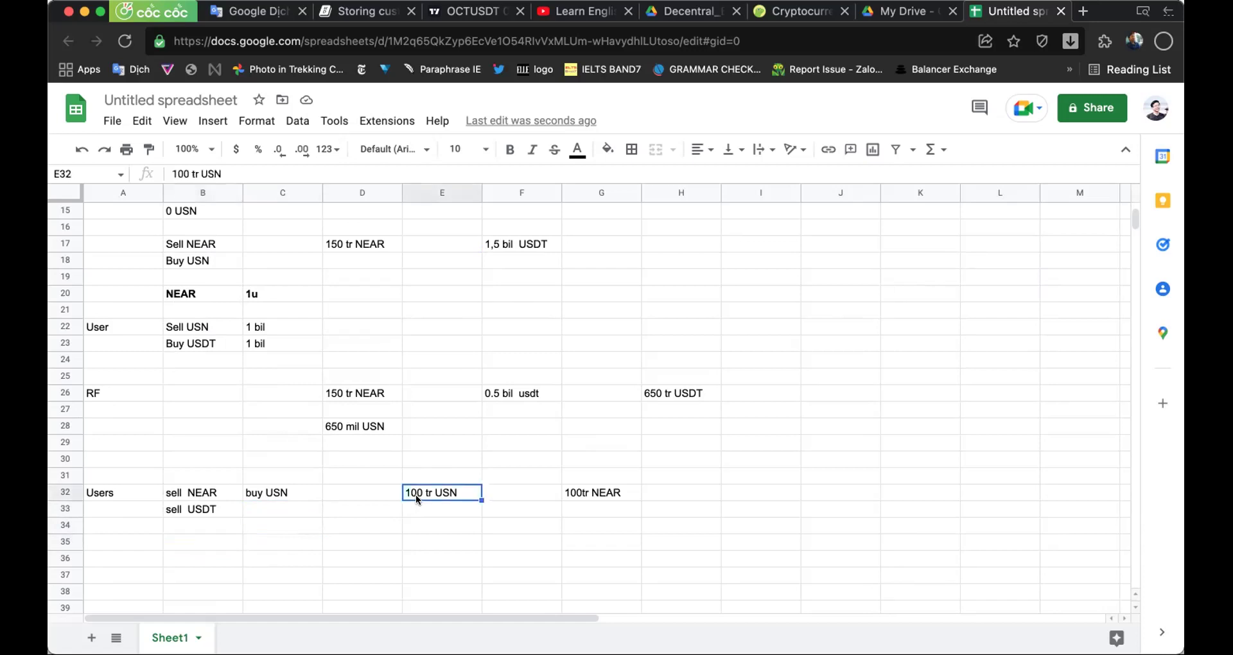
pyautogui.click(281, 512)
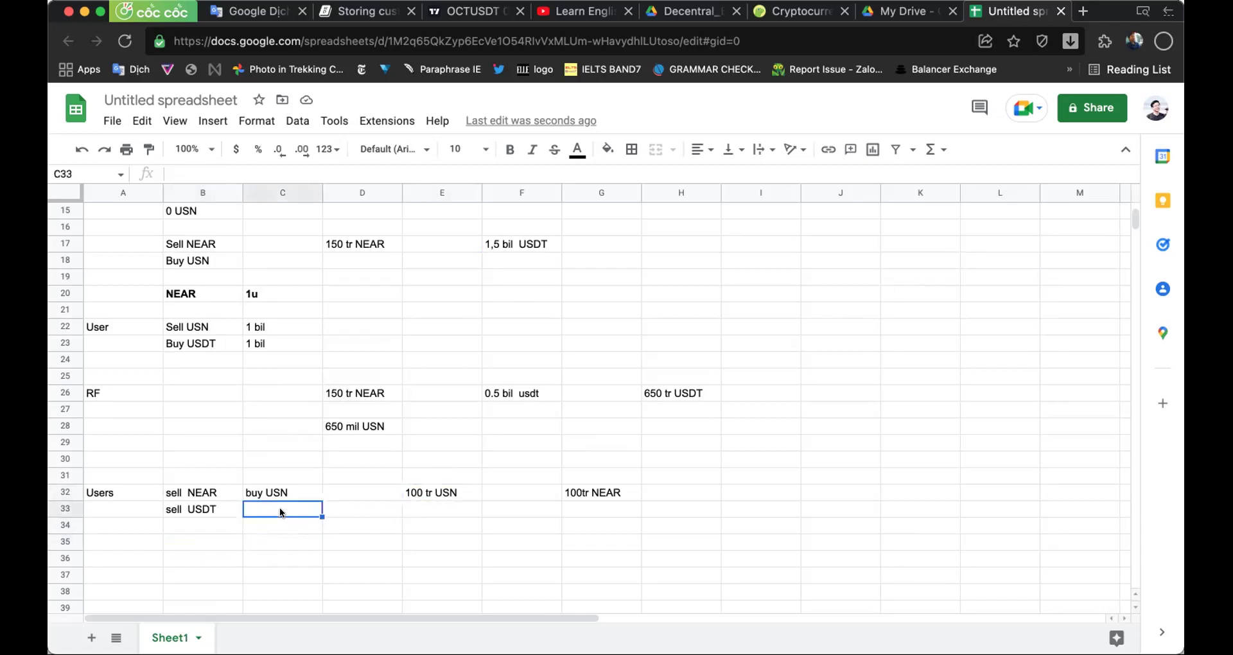
pyautogui.scroll(5, 280, 512)
pyautogui.scroll(1, 281, 512)
pyautogui.hscroll(10, 281, 512)
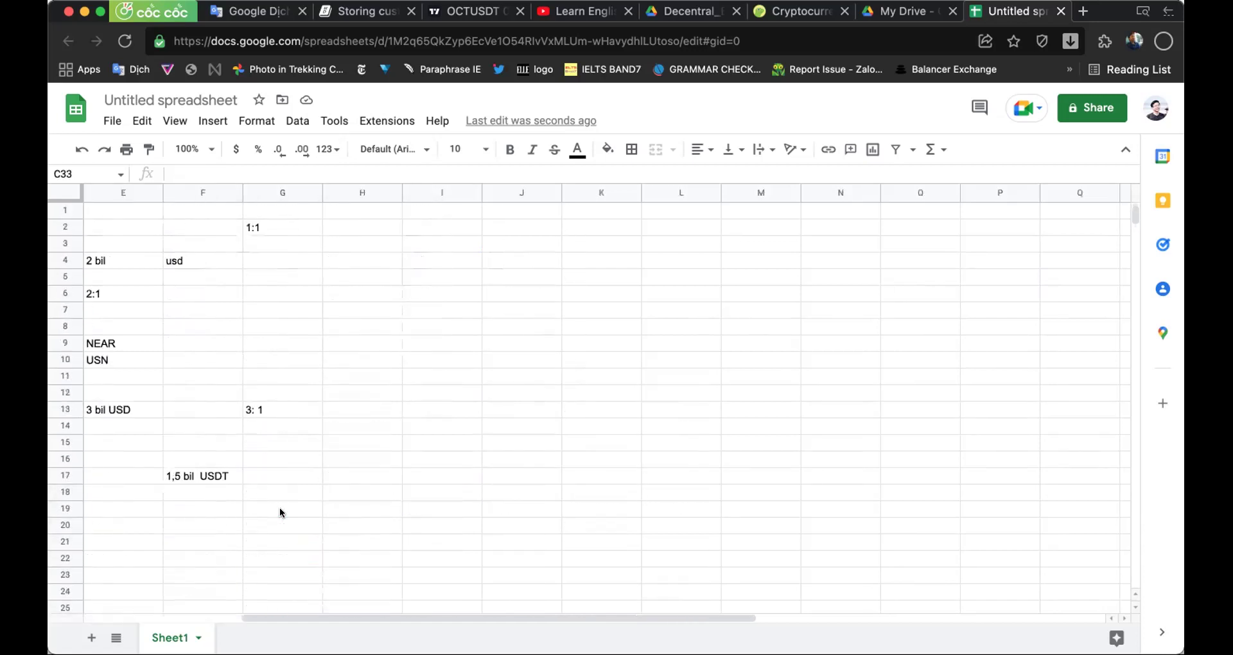
pyautogui.hscroll(-10, 281, 511)
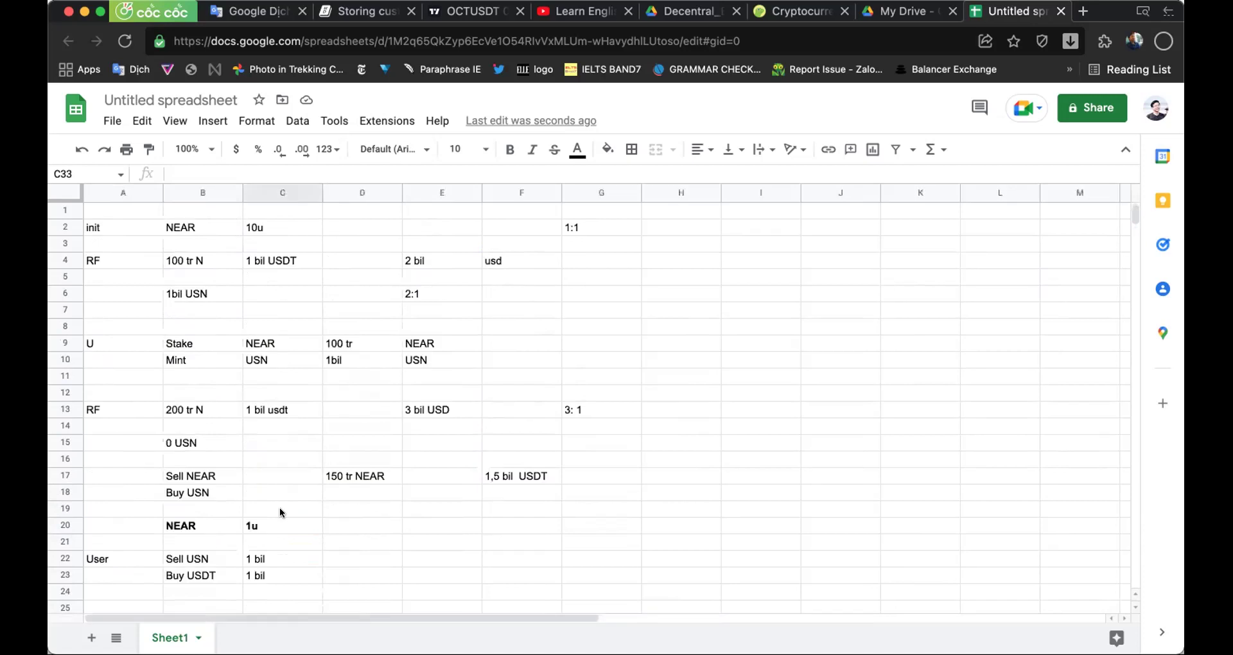
pyautogui.click(596, 229)
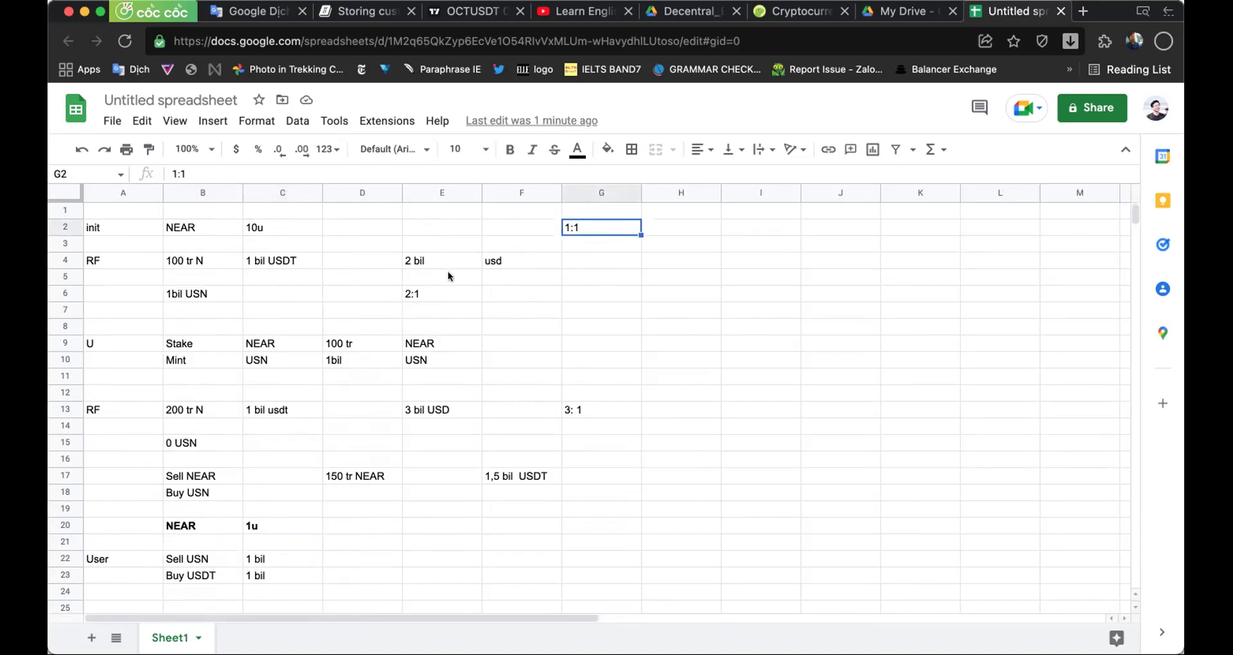
pyautogui.click(188, 226)
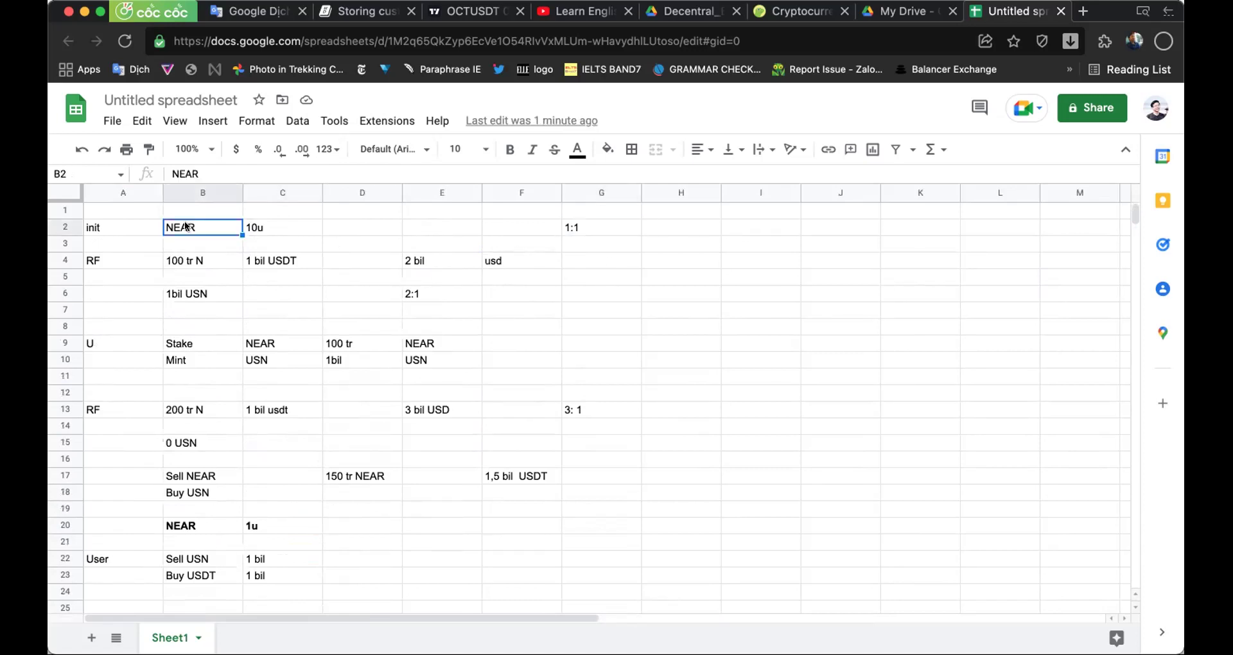
pyautogui.click(271, 225)
pyautogui.click(191, 225)
pyautogui.click(262, 229)
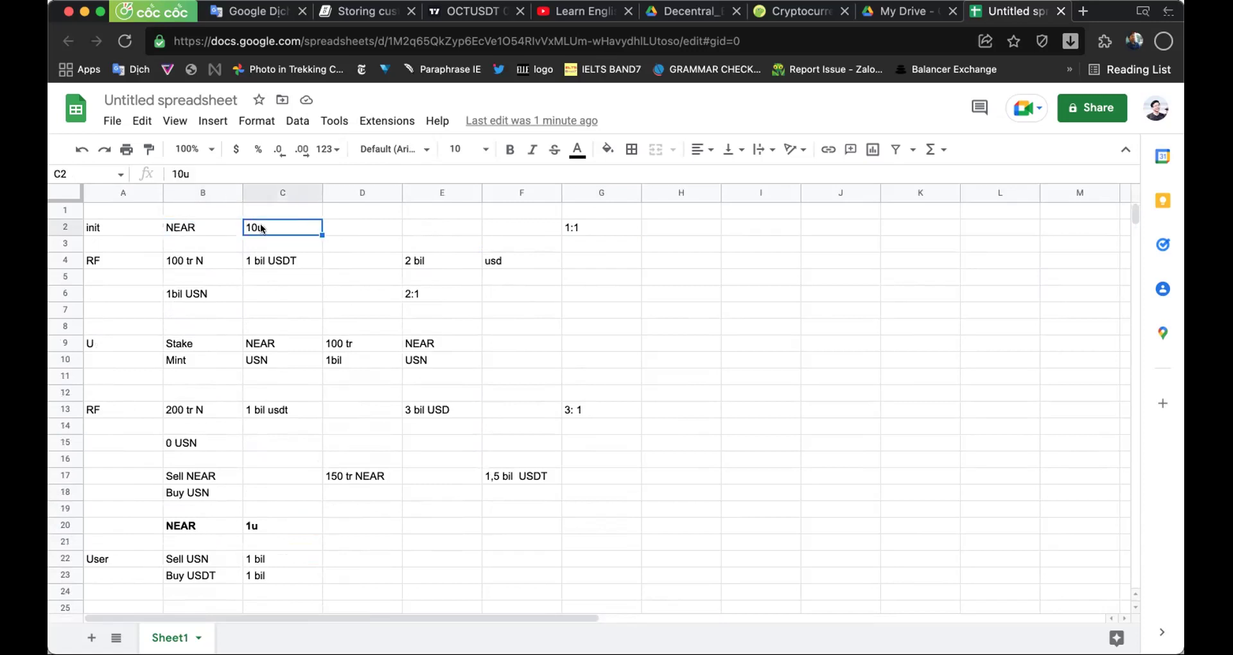
pyautogui.click(570, 406)
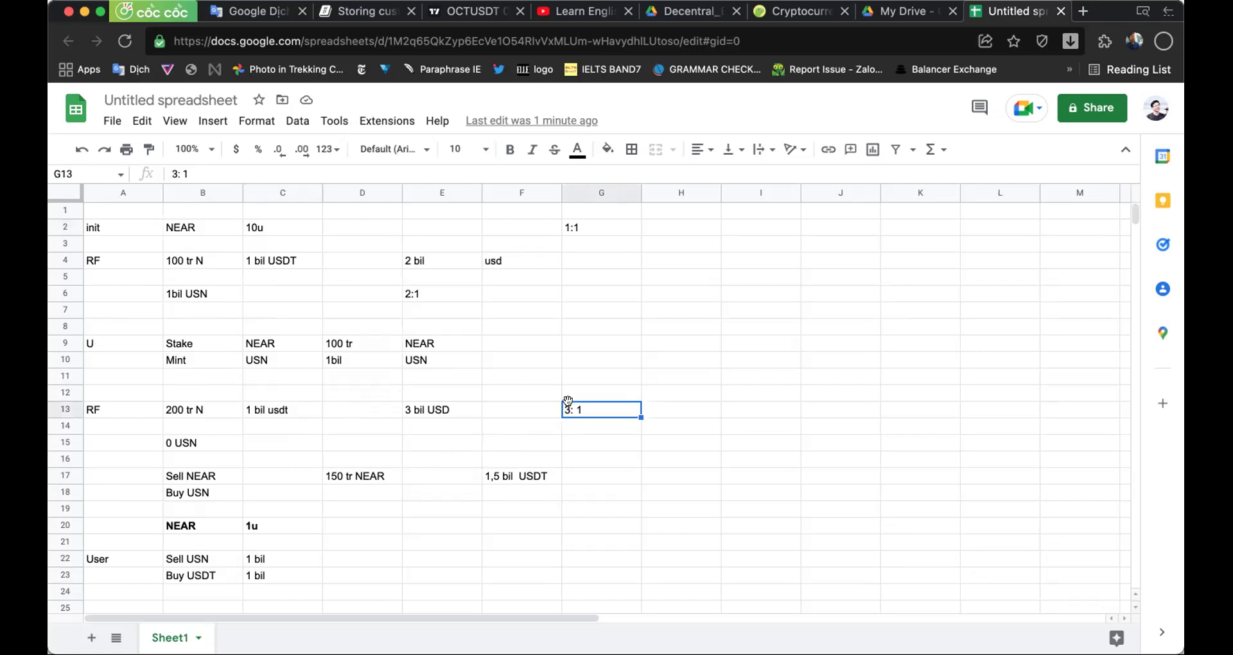
pyautogui.click(418, 293)
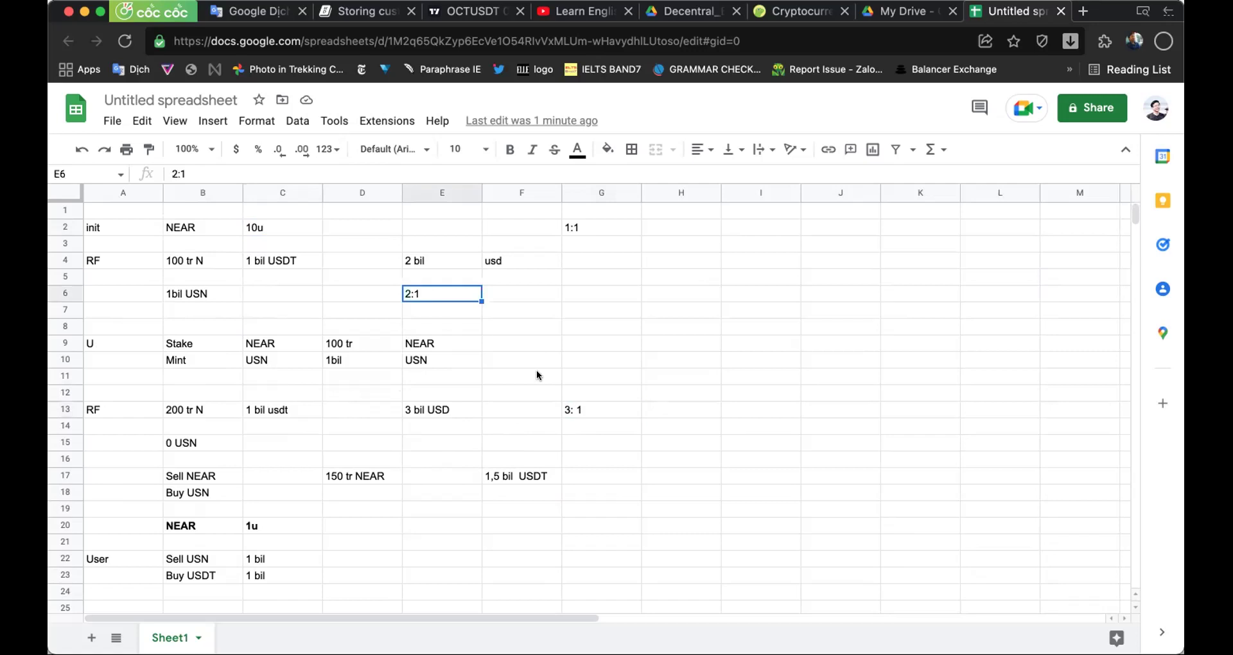
# - Enter "NEAR" in cell A40, below the users' sell entries, to start a new price scenario
pyautogui.scroll(-6, 537, 373)
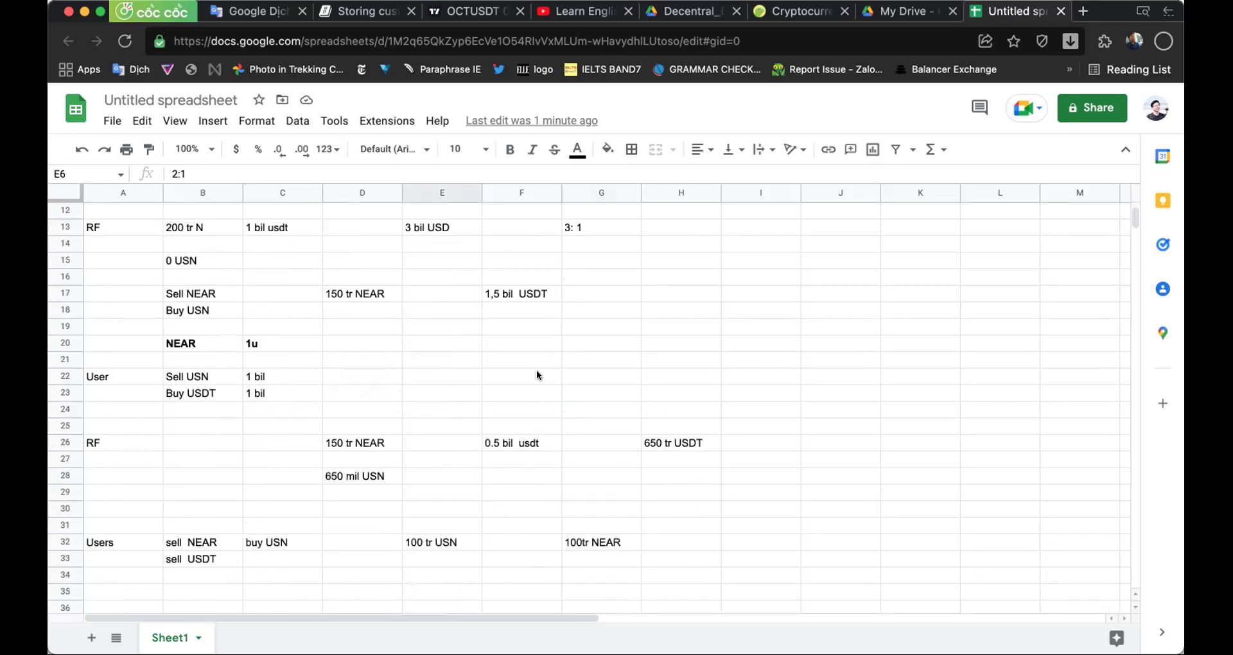
pyautogui.scroll(-1, 537, 375)
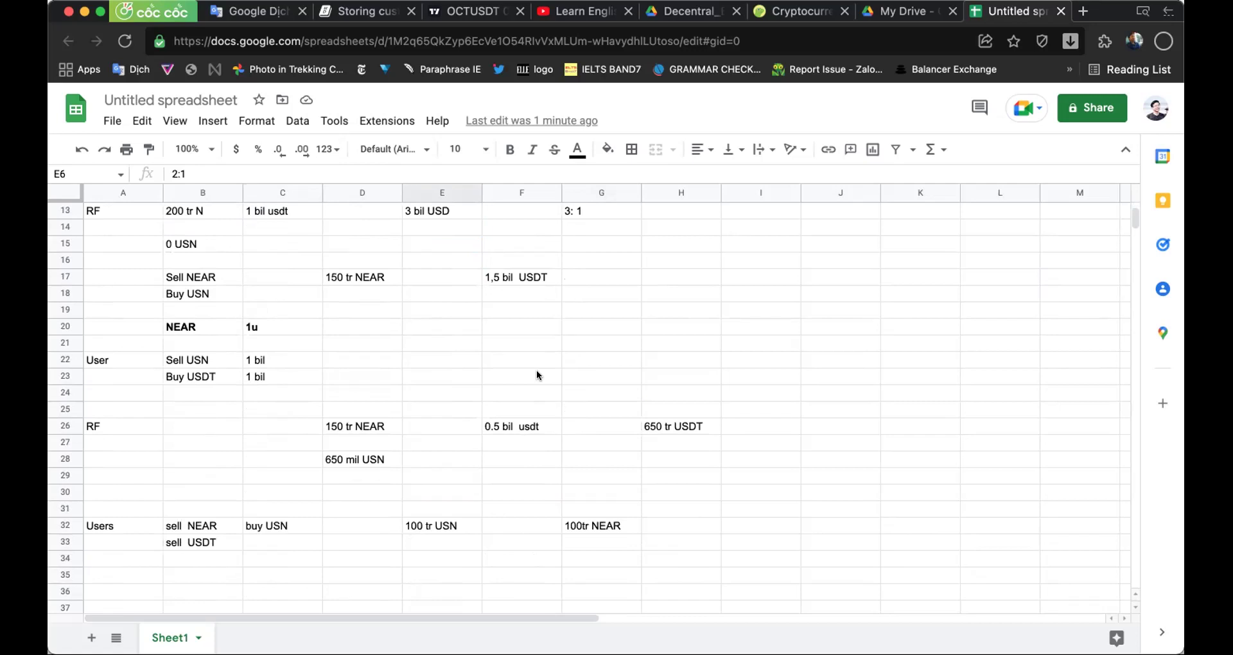
pyautogui.scroll(-8, 537, 371)
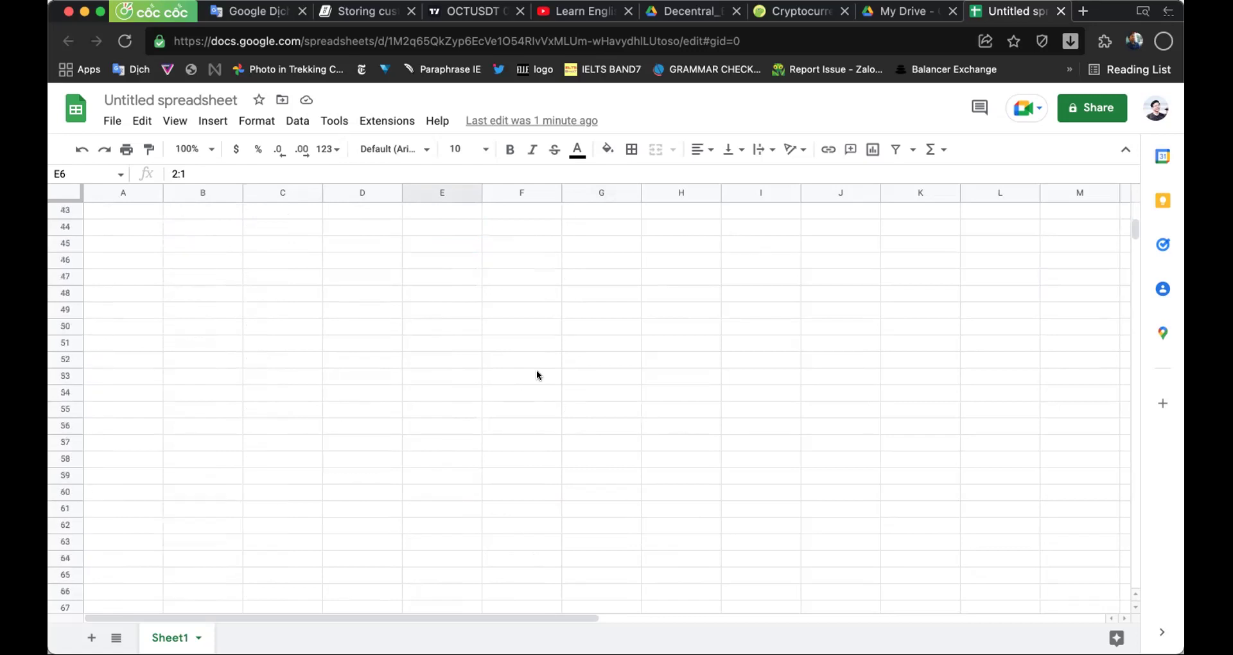
pyautogui.scroll(2, 537, 371)
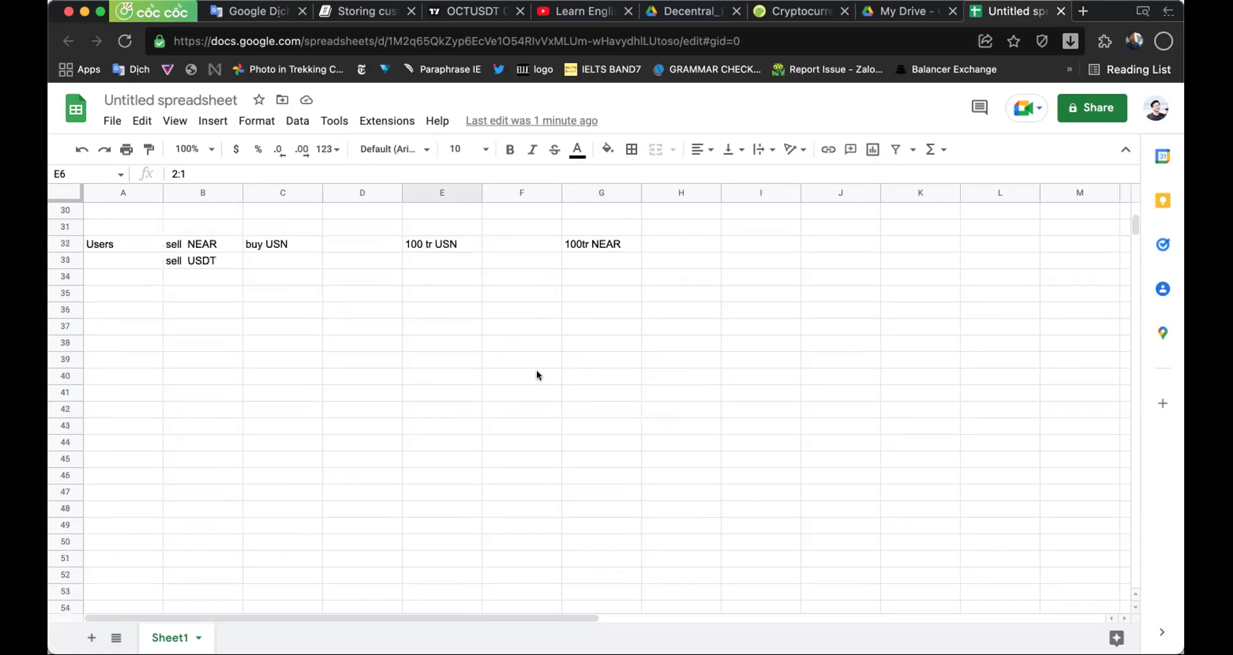
pyautogui.click(128, 376)
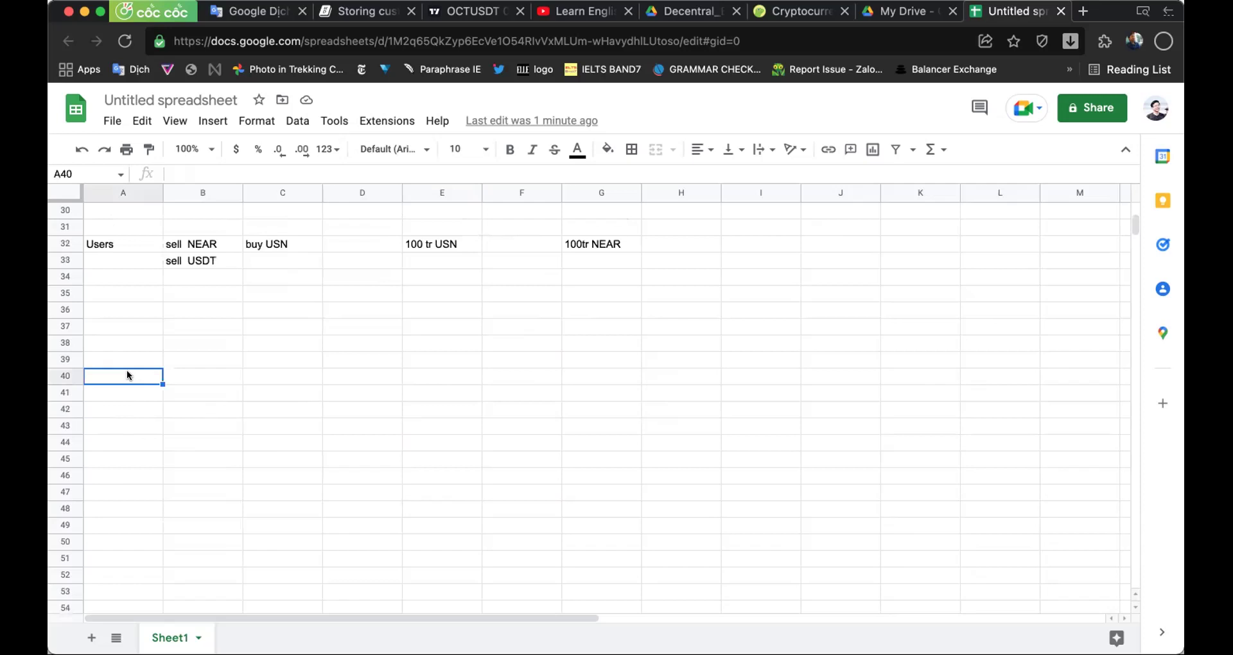
pyautogui.scroll(10, 127, 372)
pyautogui.scroll(-4, 127, 372)
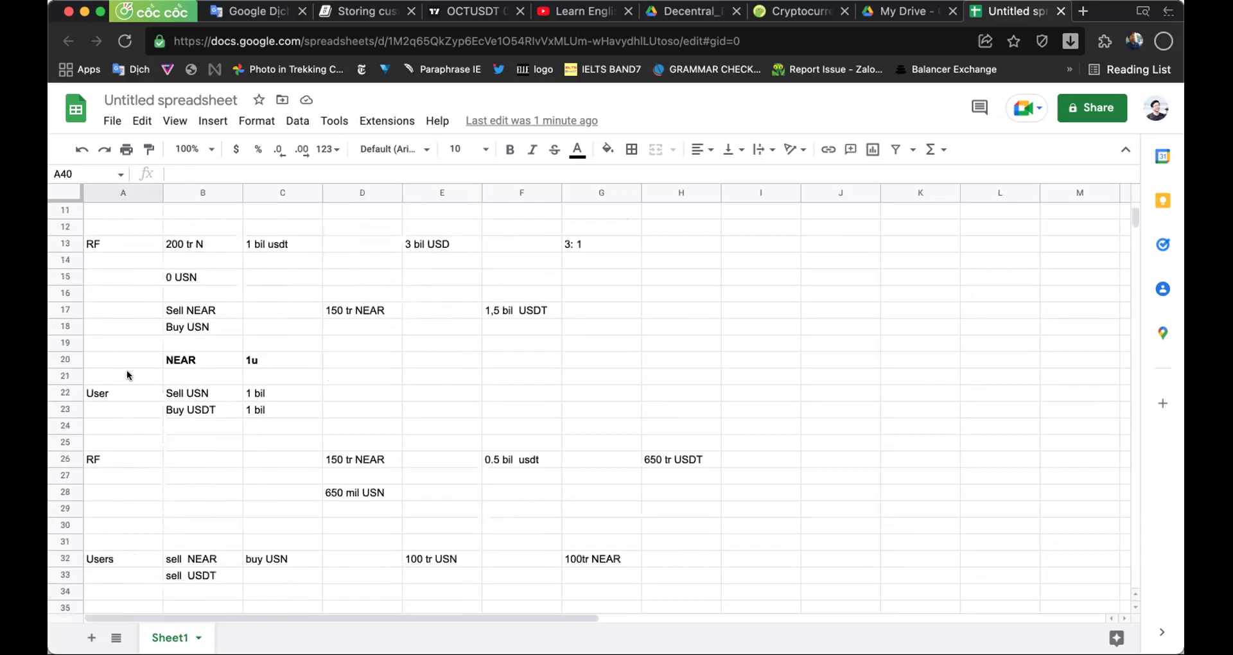
pyautogui.scroll(-5, 128, 373)
pyautogui.write('NEAR')
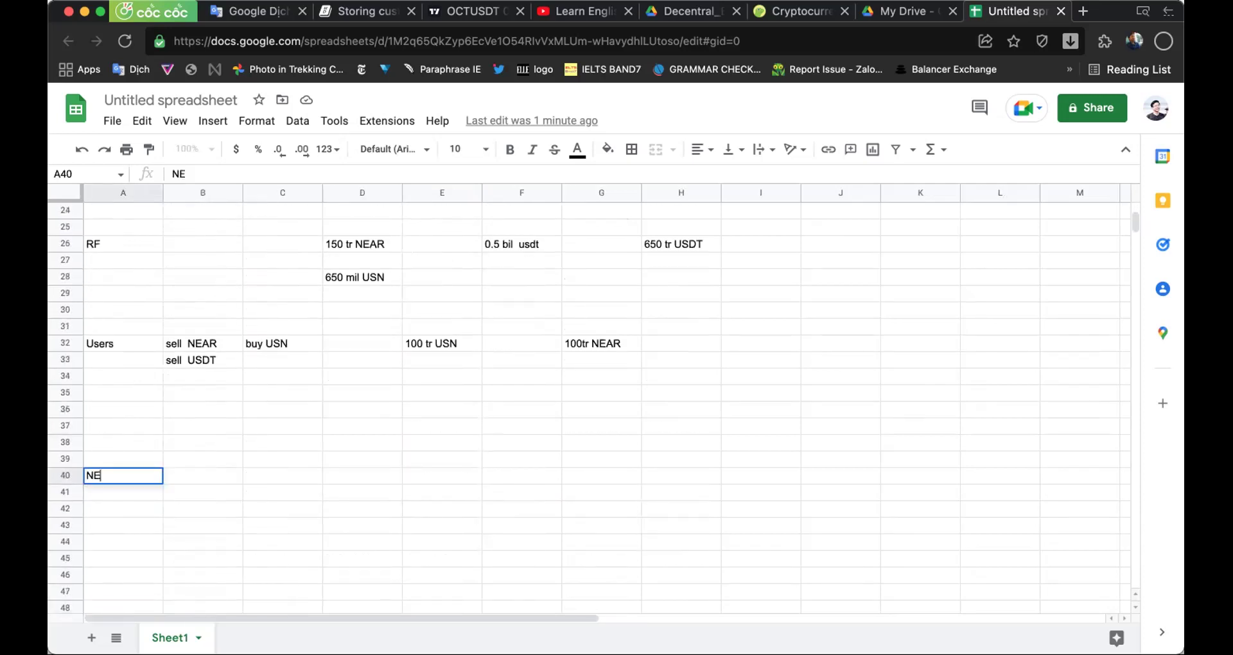
pyautogui.scroll(8, 268, 329)
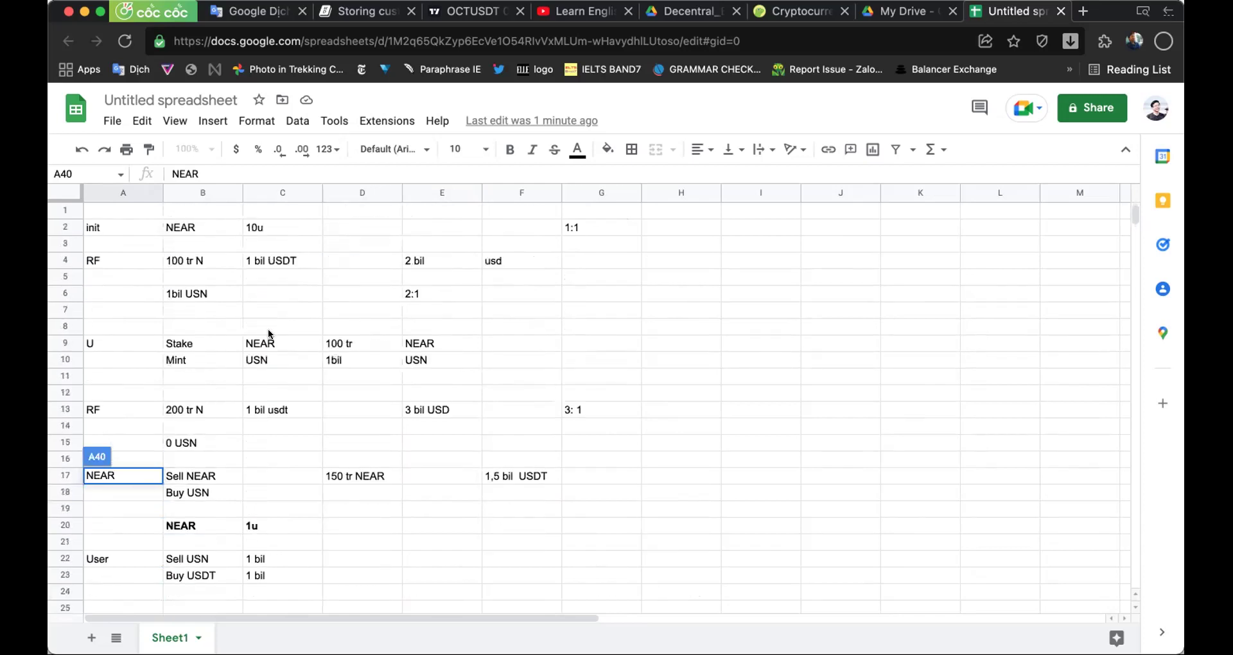
pyautogui.click(302, 342)
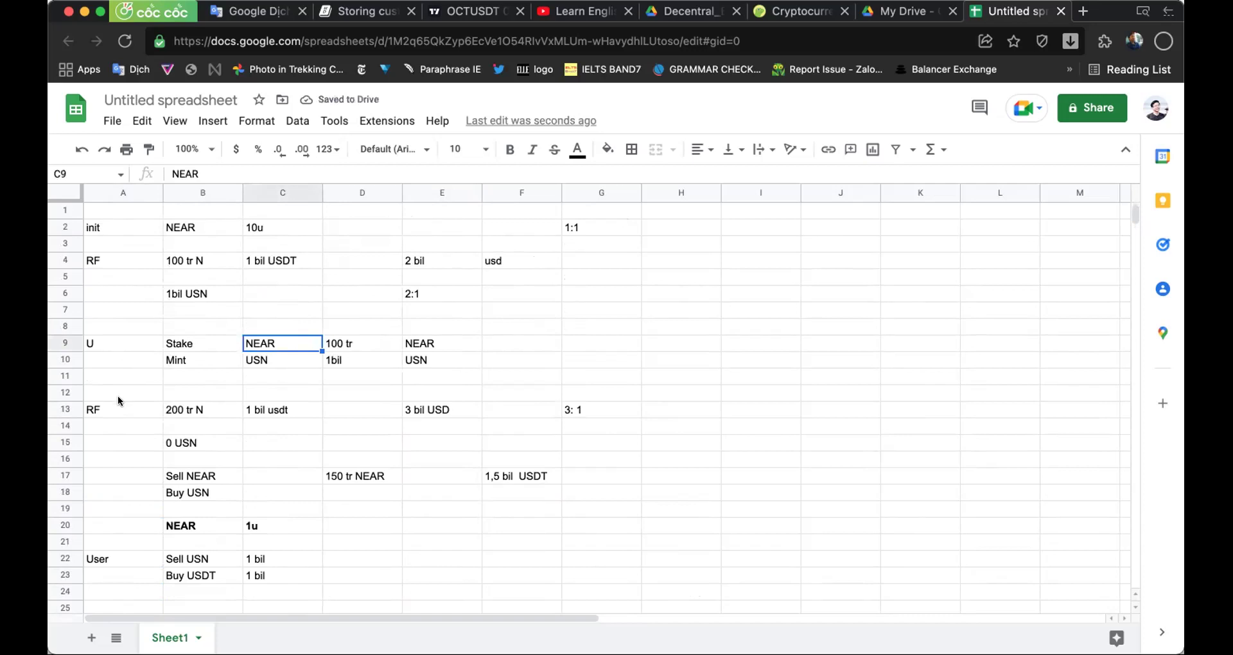
# - Enter "100u" in cell B40 as the NEAR price of the new scenario
pyautogui.scroll(-10, 103, 426)
pyautogui.scroll(1, 178, 379)
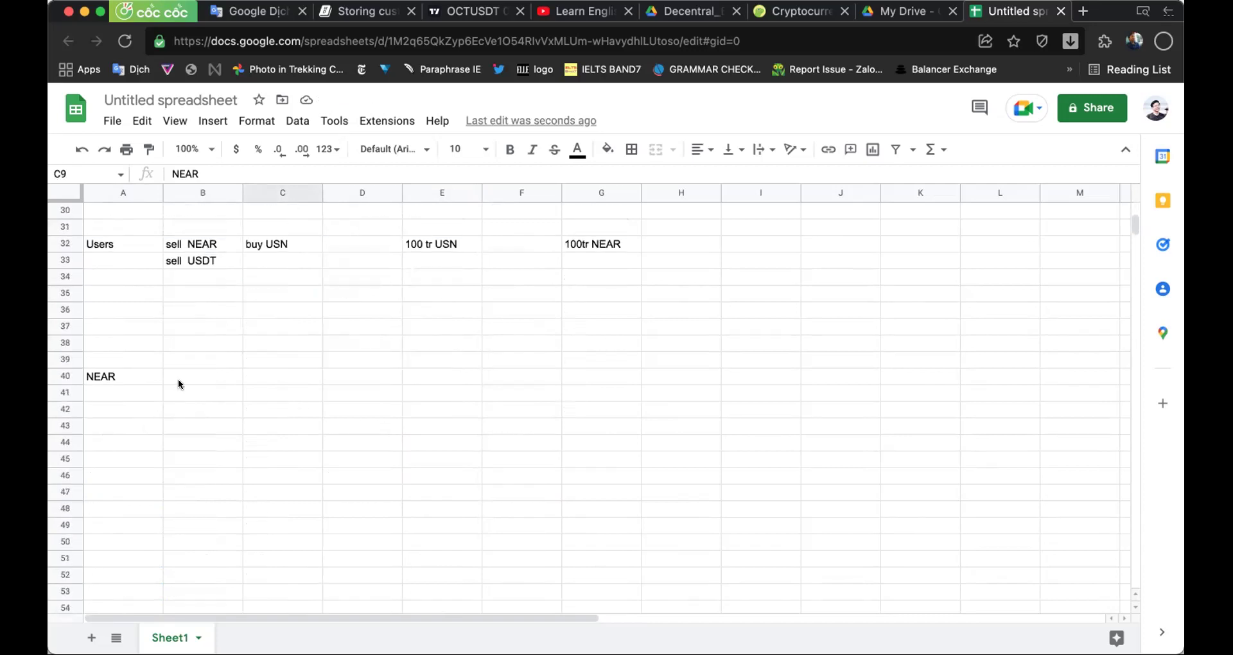
pyautogui.click(179, 379)
pyautogui.write('100u')
pyautogui.press('Return')
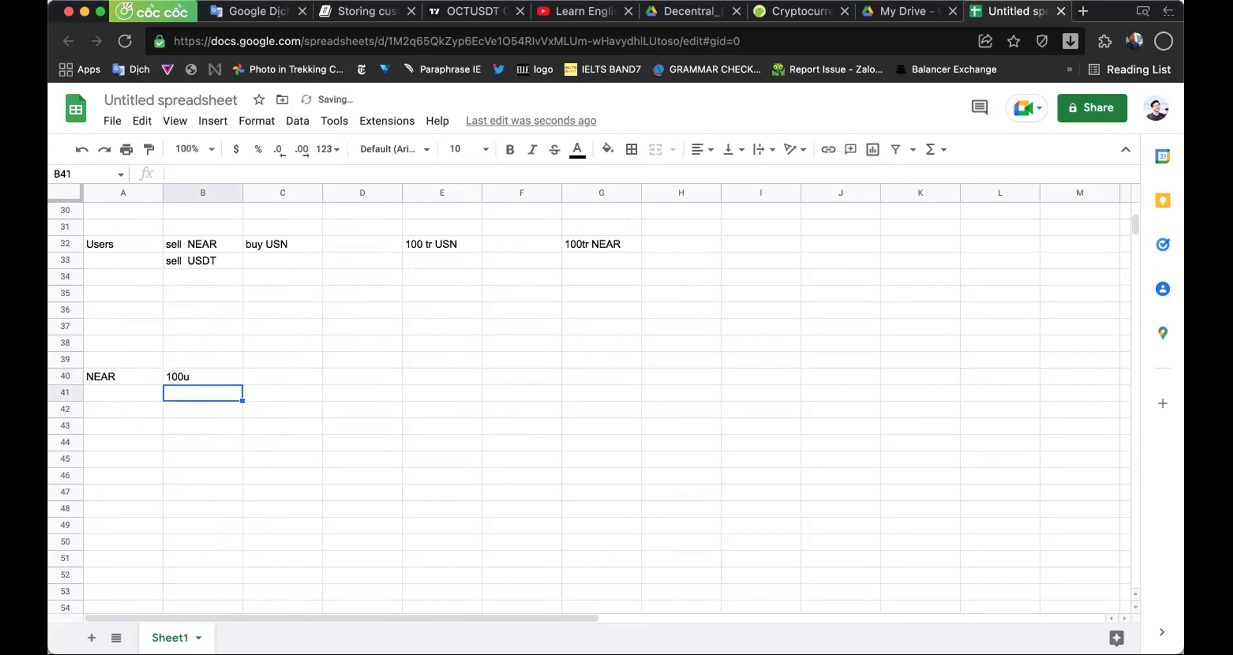
# - Bold the initial NEAR price entries in B2:C2
pyautogui.scroll(8, 375, 396)
pyautogui.scroll(2, 376, 395)
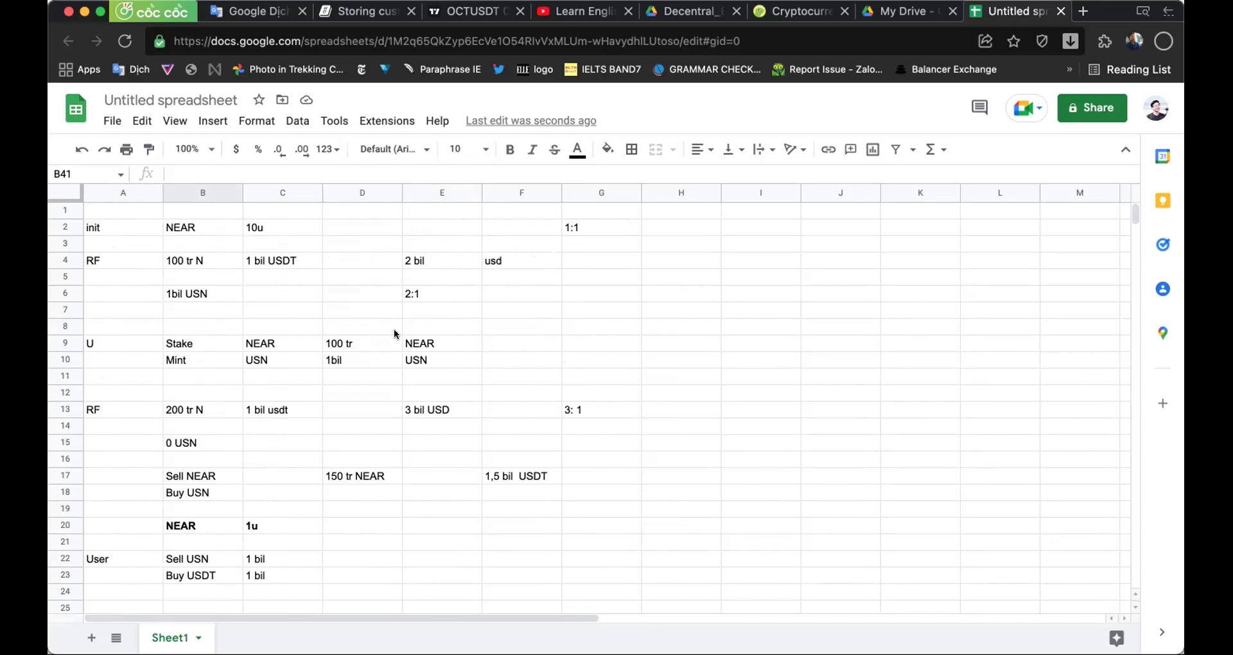
pyautogui.click(94, 410)
pyautogui.keyDown('shift'); pyautogui.click(573, 413); pyautogui.keyUp('shift')
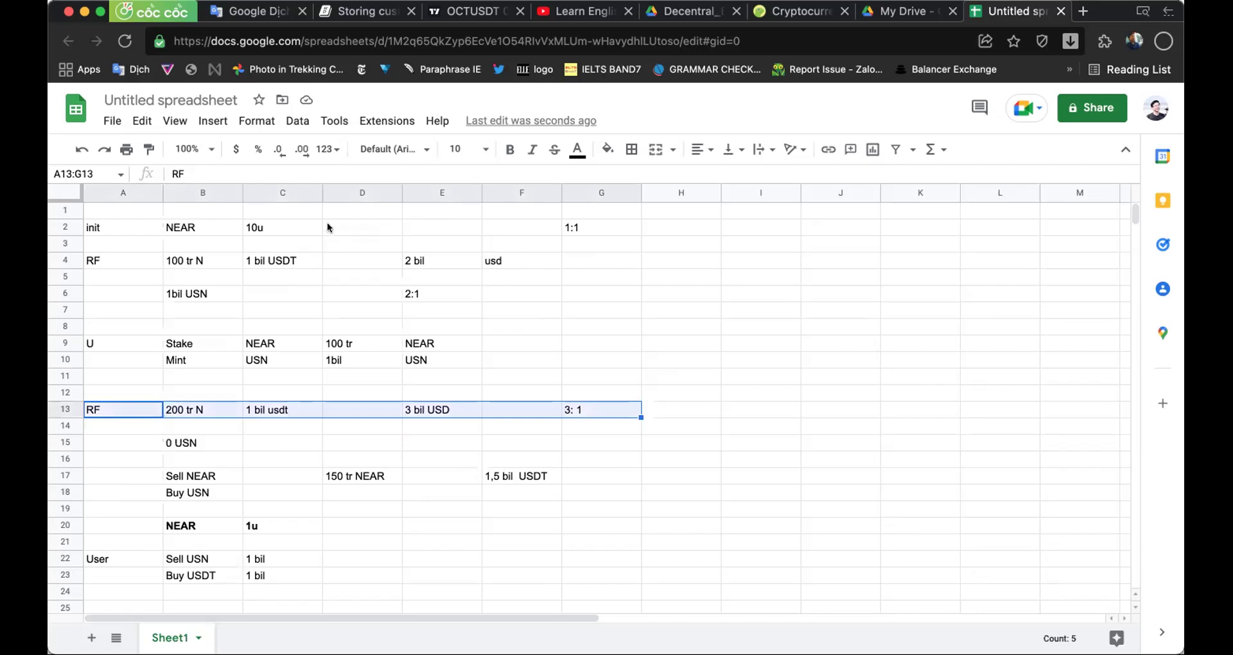
pyautogui.click(180, 226)
pyautogui.keyDown('shift'); pyautogui.click(272, 220); pyautogui.keyUp('shift')
pyautogui.press('super+b')
# - Examine the reserve figures in row 13, the purchase entry in B18, and the users' stake and mint entries in rows 9 and 10
pyautogui.click(184, 410)
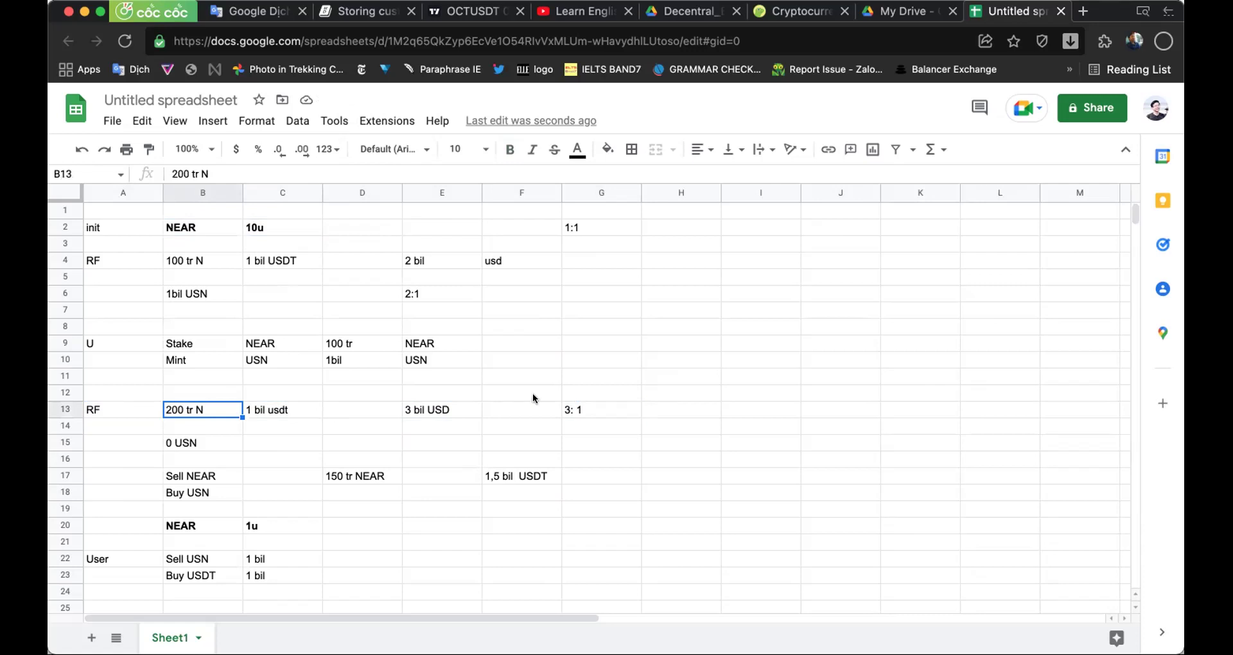
pyautogui.keyDown('shift'); pyautogui.click(575, 409); pyautogui.keyUp('shift')
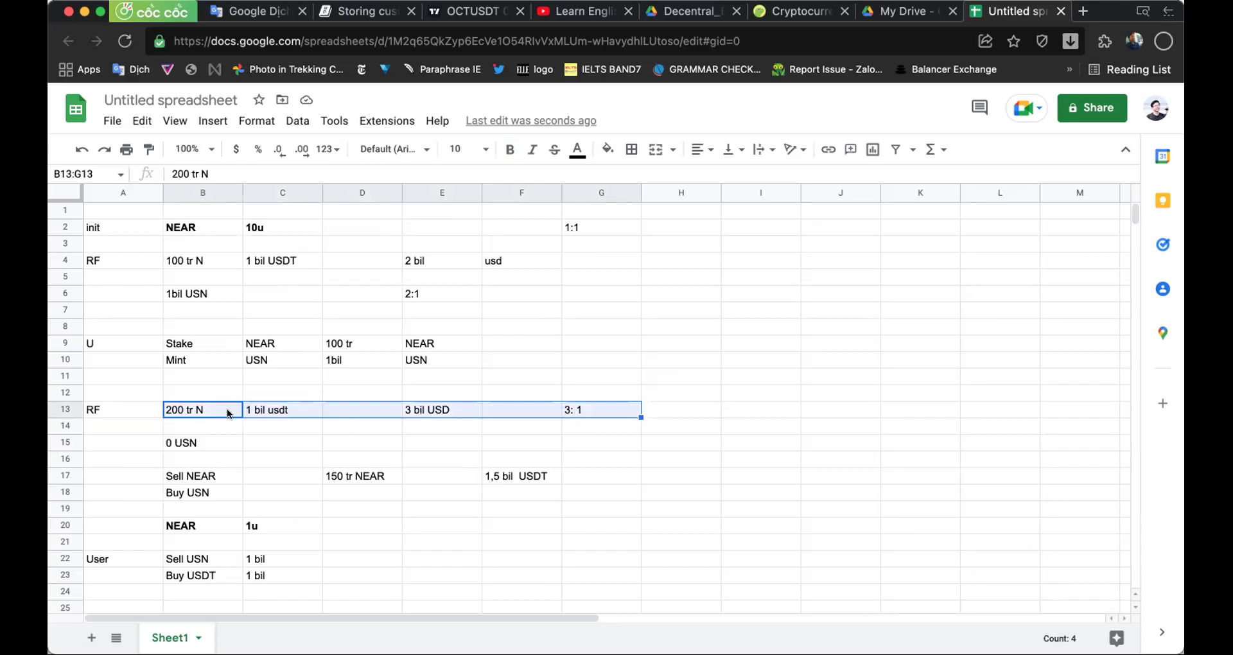
pyautogui.click(194, 489)
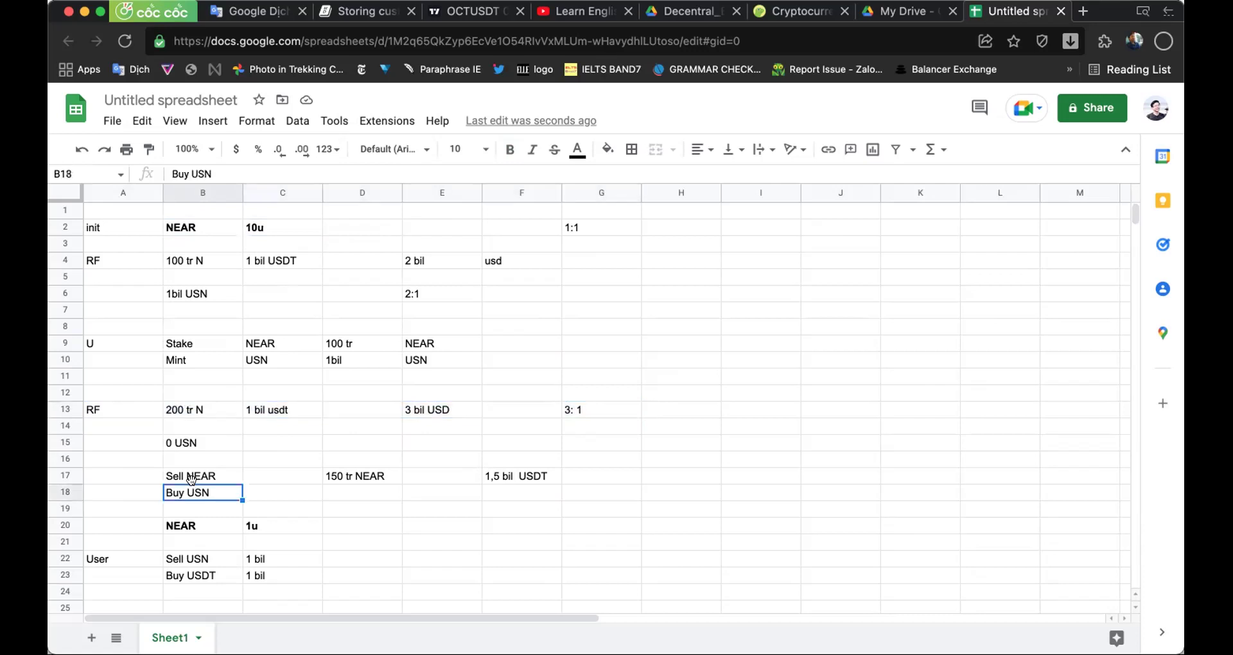
pyautogui.click(213, 357)
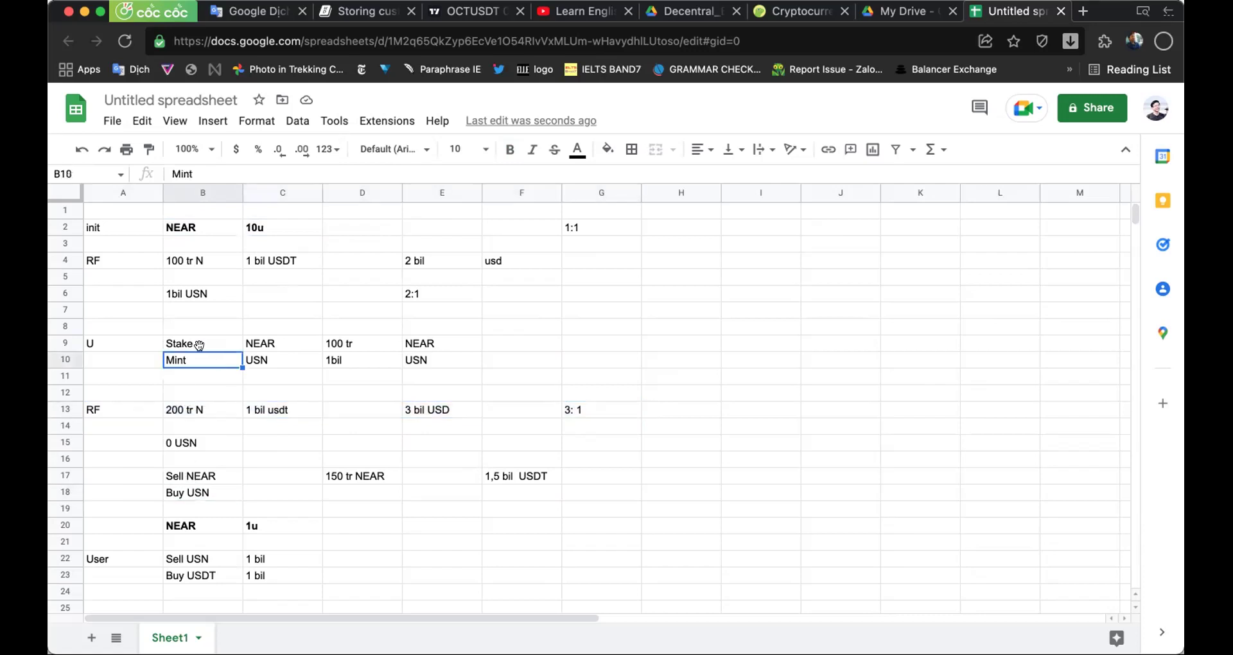
pyautogui.click(360, 337)
pyautogui.click(360, 359)
pyautogui.click(422, 362)
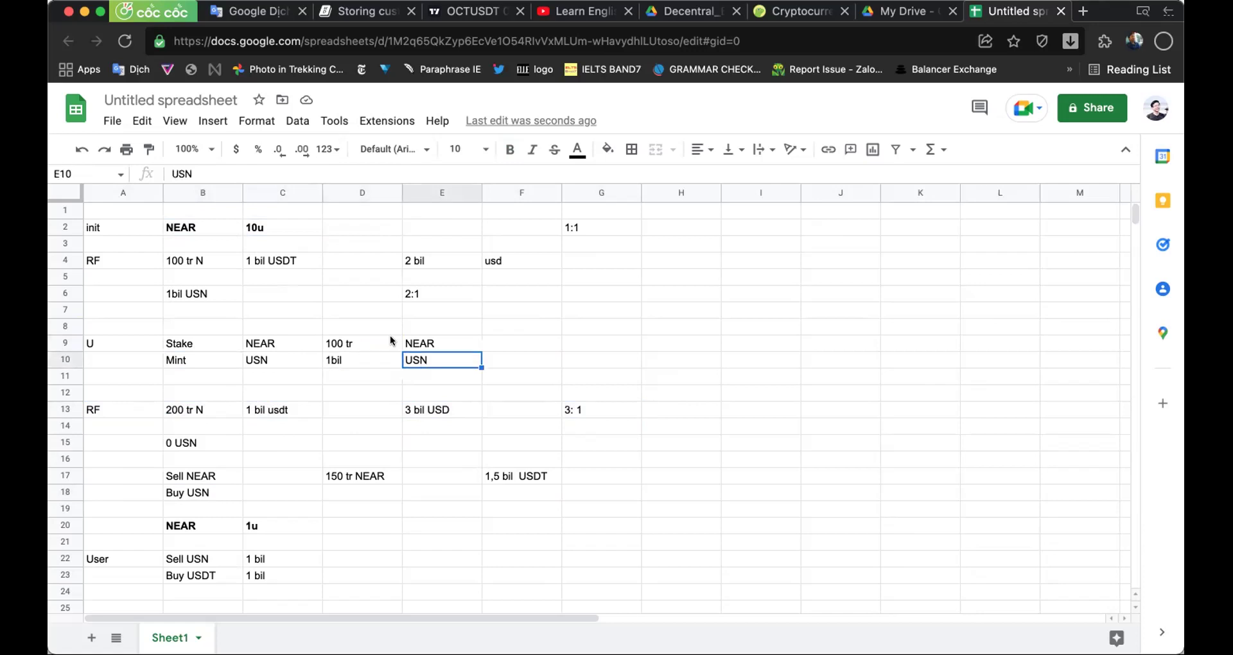
pyautogui.click(311, 350)
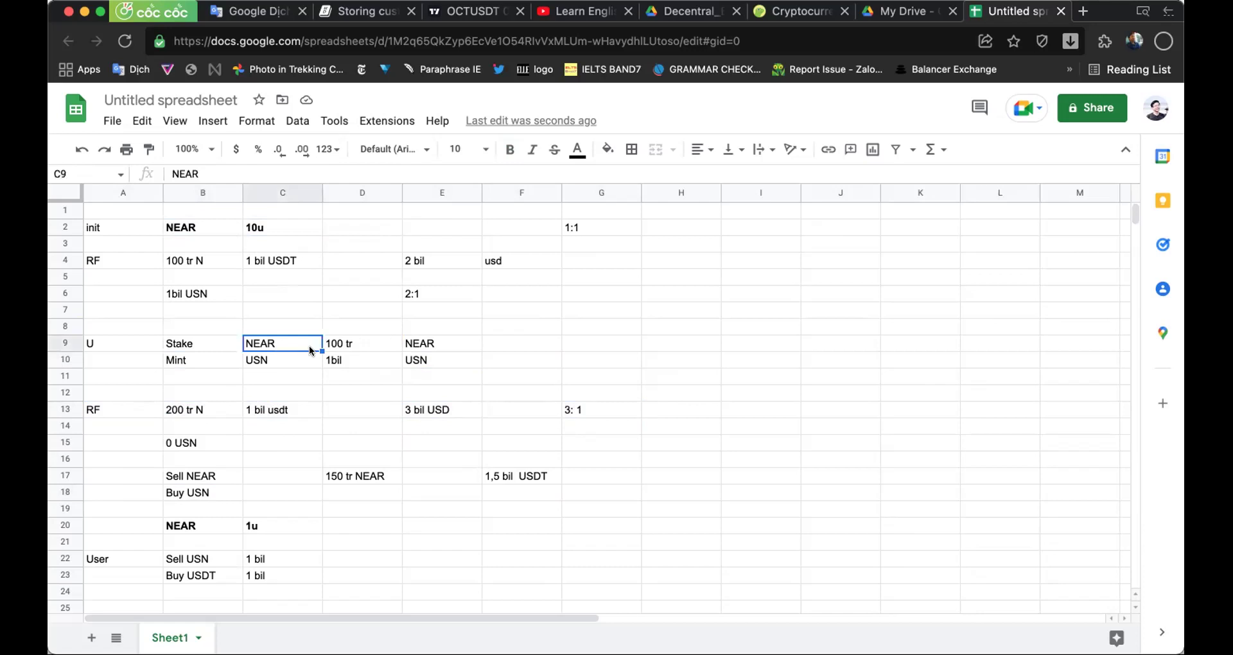
pyautogui.click(436, 360)
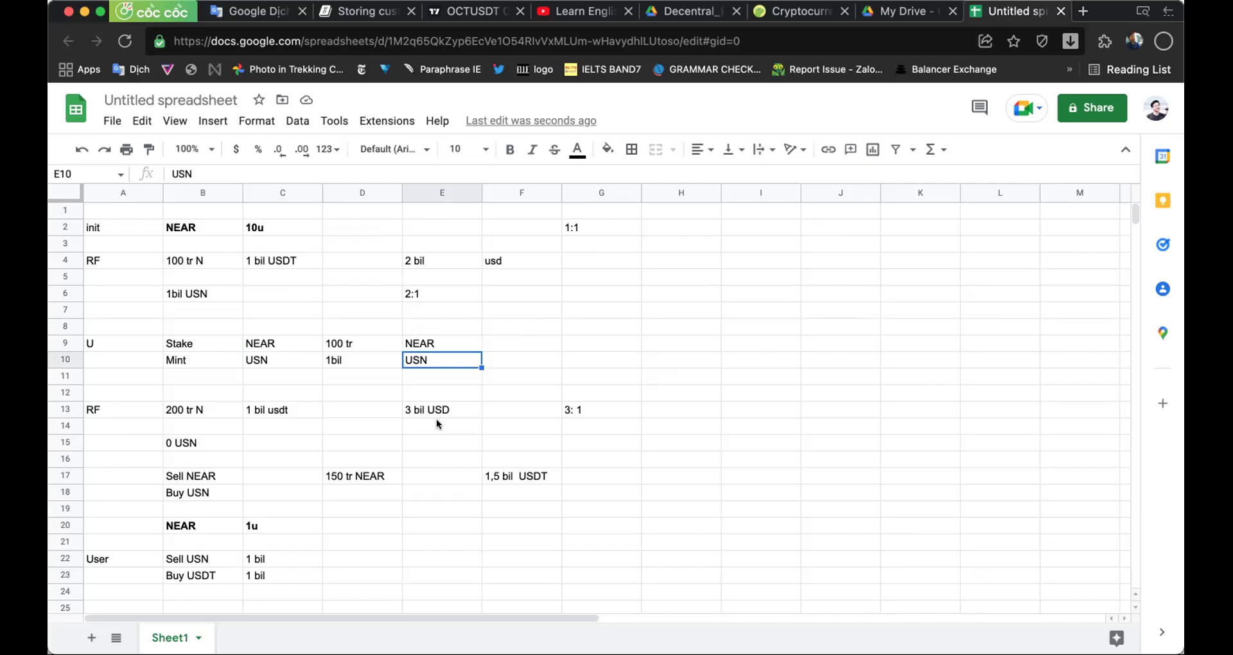
# - Compare the users' staked NEAR amount in D9:E9 with the minted USN amount in D10:E10
pyautogui.click(411, 340)
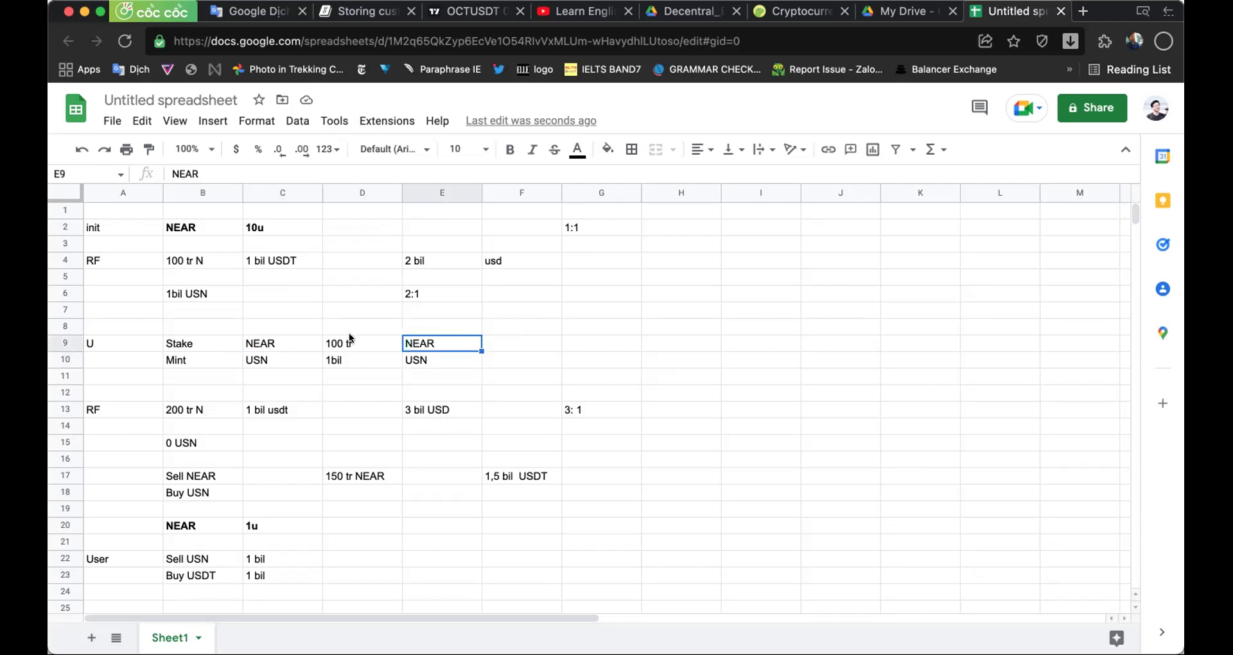
pyautogui.click(350, 341)
pyautogui.click(344, 359)
pyautogui.click(417, 360)
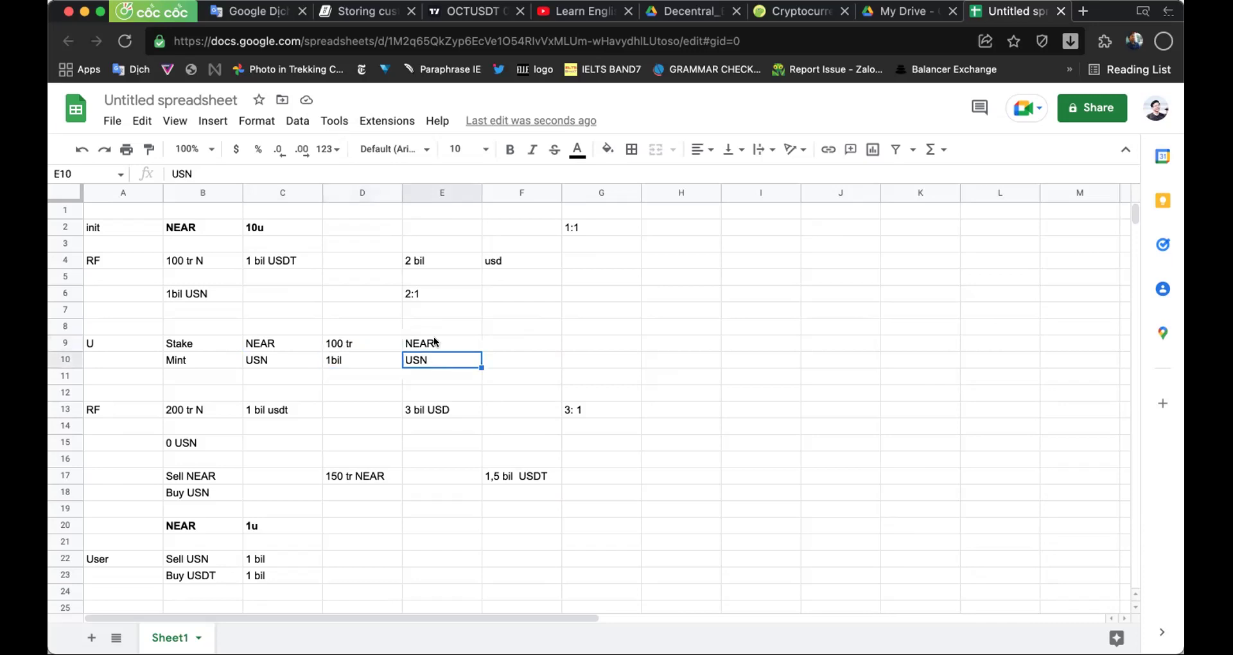
pyautogui.rightClick(435, 342)
pyautogui.click(355, 328)
pyautogui.click(357, 341)
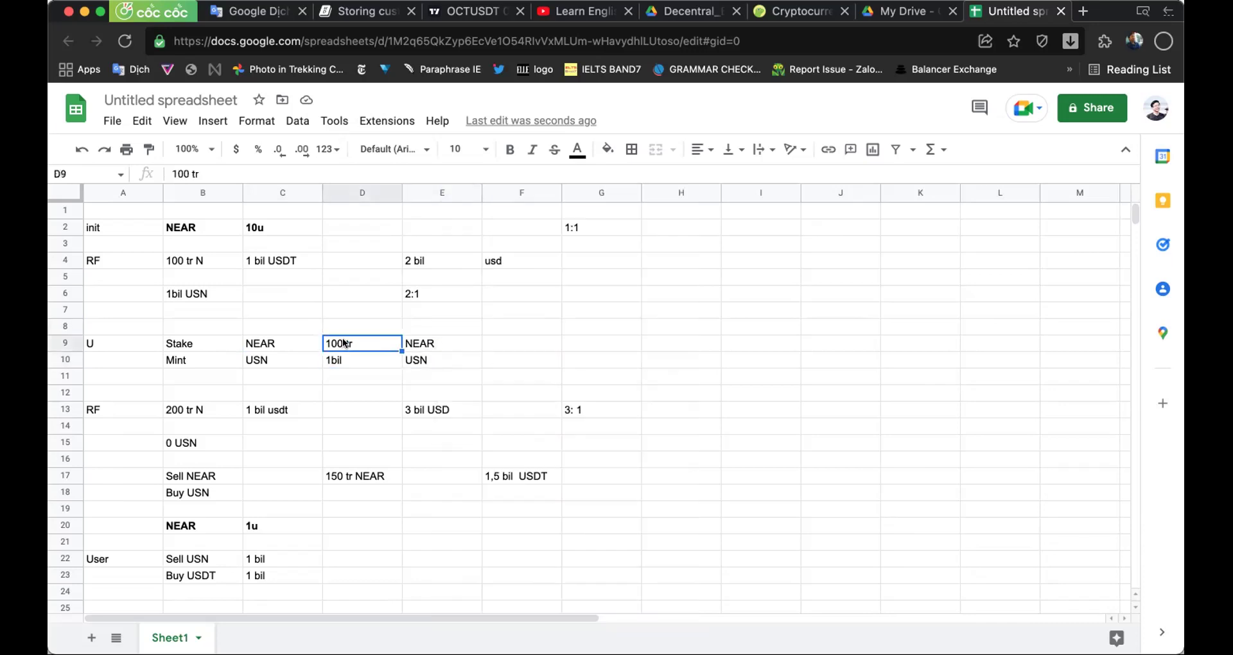
pyautogui.click(411, 341)
pyautogui.click(421, 353)
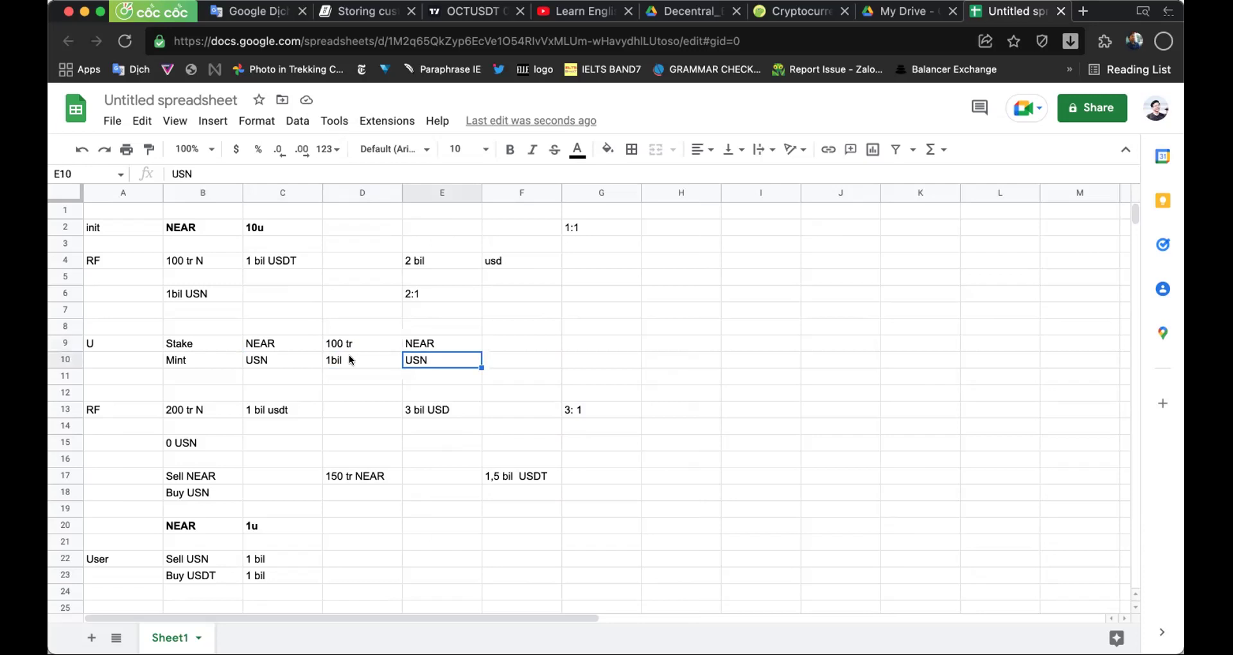
pyautogui.click(349, 355)
pyautogui.click(348, 336)
pyautogui.click(407, 351)
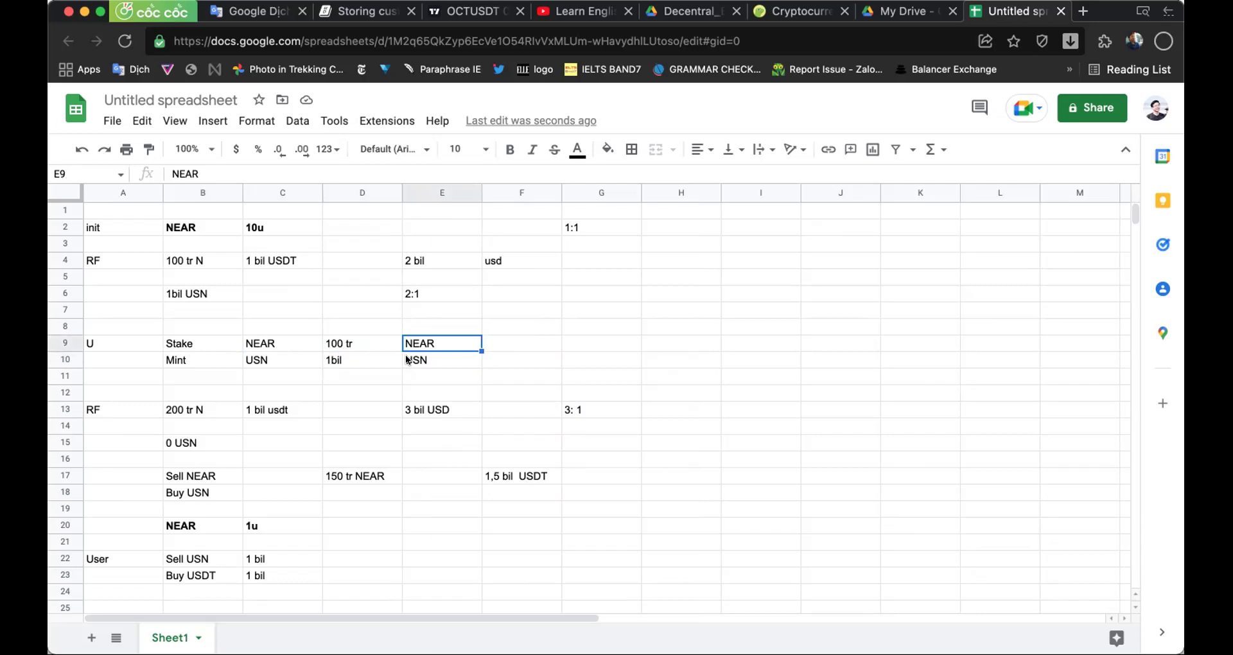
# - Review the initial NEAR price in C2, the USDT reserve in C4, and the minted USN in row 10
pyautogui.click(277, 226)
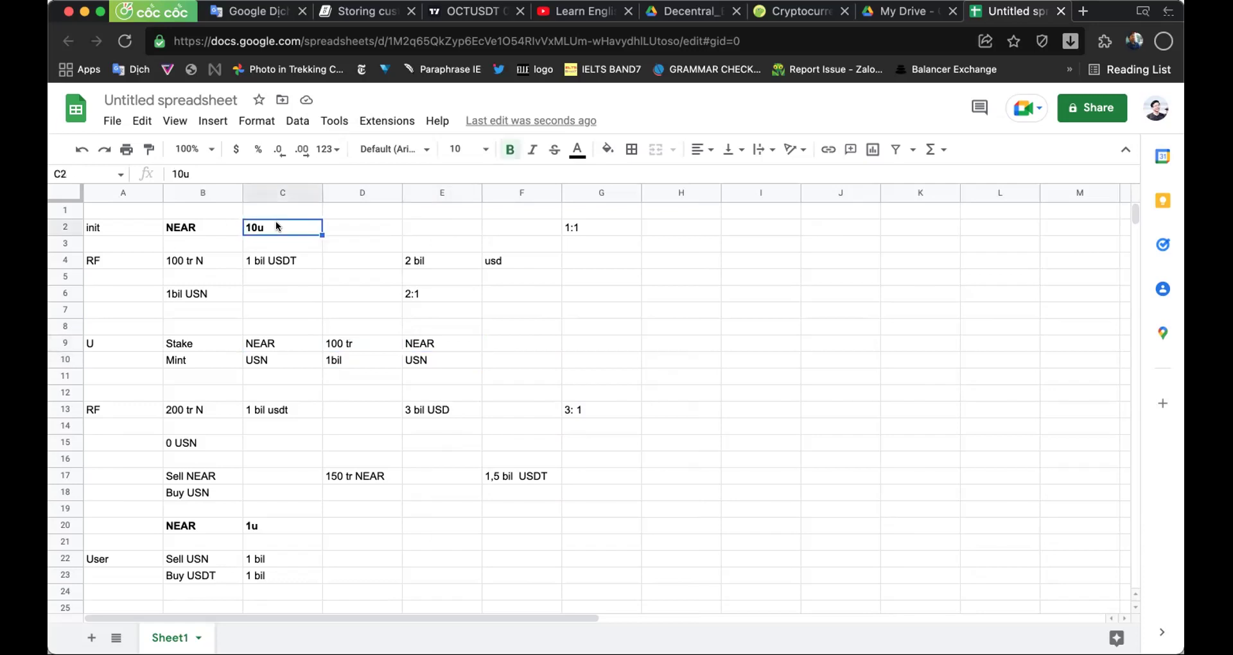
pyautogui.scroll(-10, 268, 408)
pyautogui.scroll(9, 267, 408)
pyautogui.scroll(-5, 268, 408)
pyautogui.scroll(6, 268, 408)
pyautogui.click(272, 258)
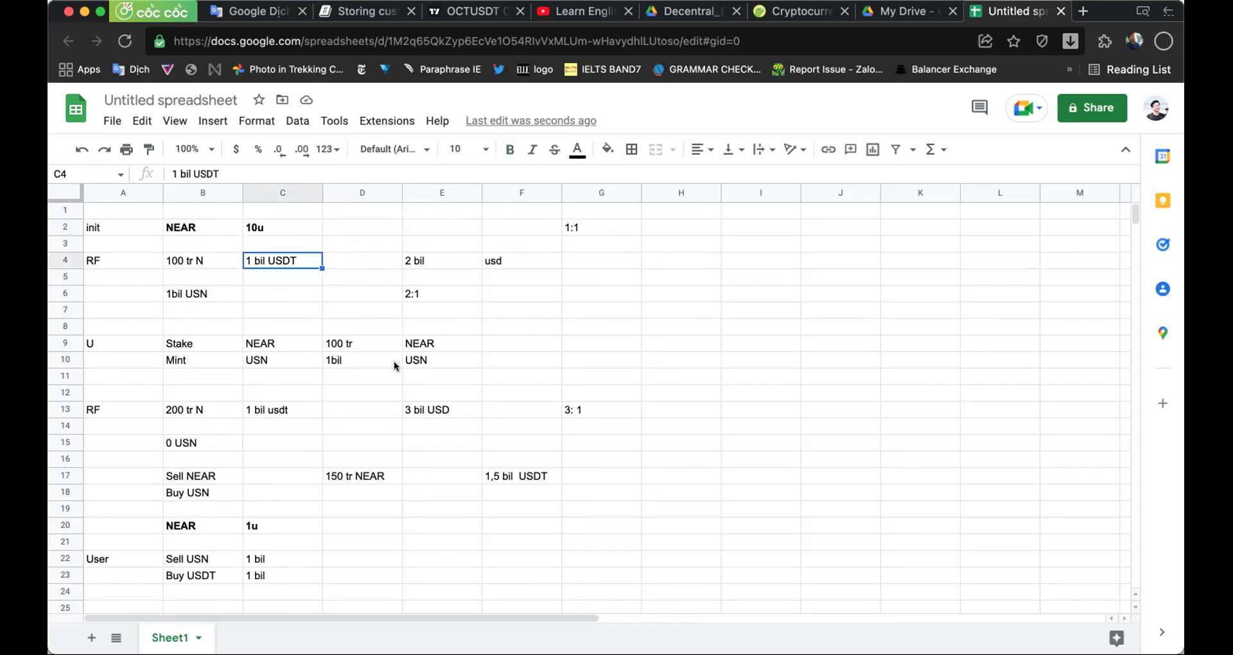
pyautogui.click(433, 362)
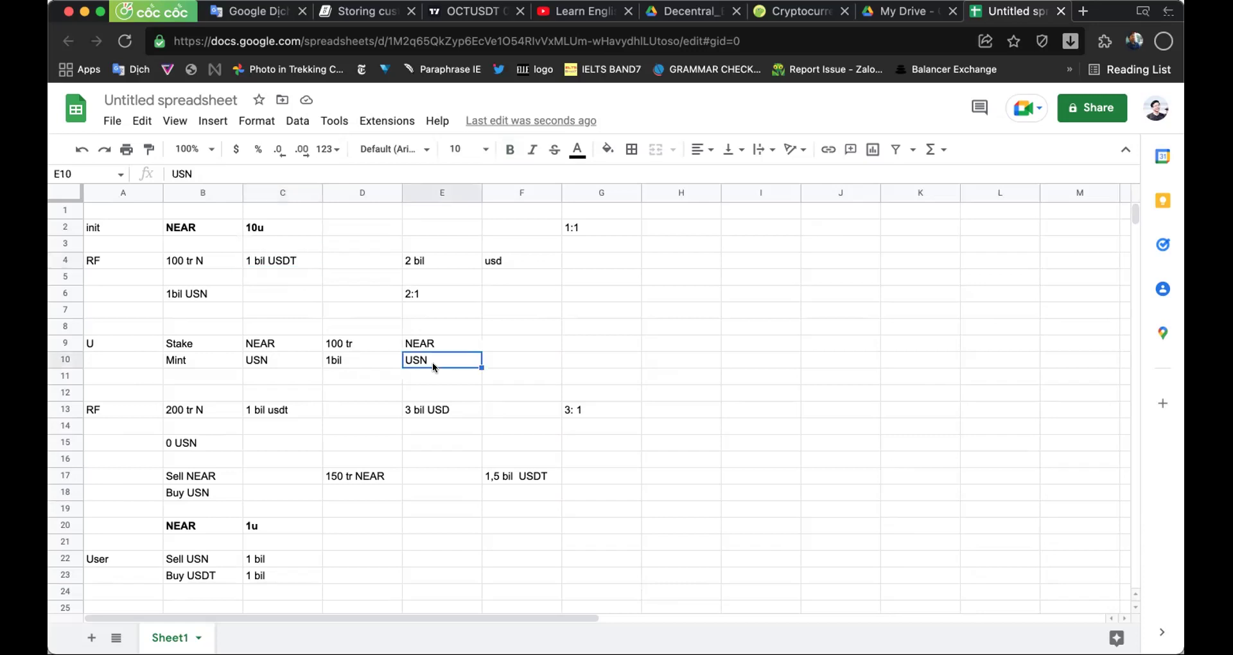
# - Change the label in A9, beside the stake entry, to "User"
pyautogui.doubleClick(119, 337)
pyautogui.write('a')
pyautogui.press('BackSpace')
pyautogui.write('ser')
pyautogui.press('Return')
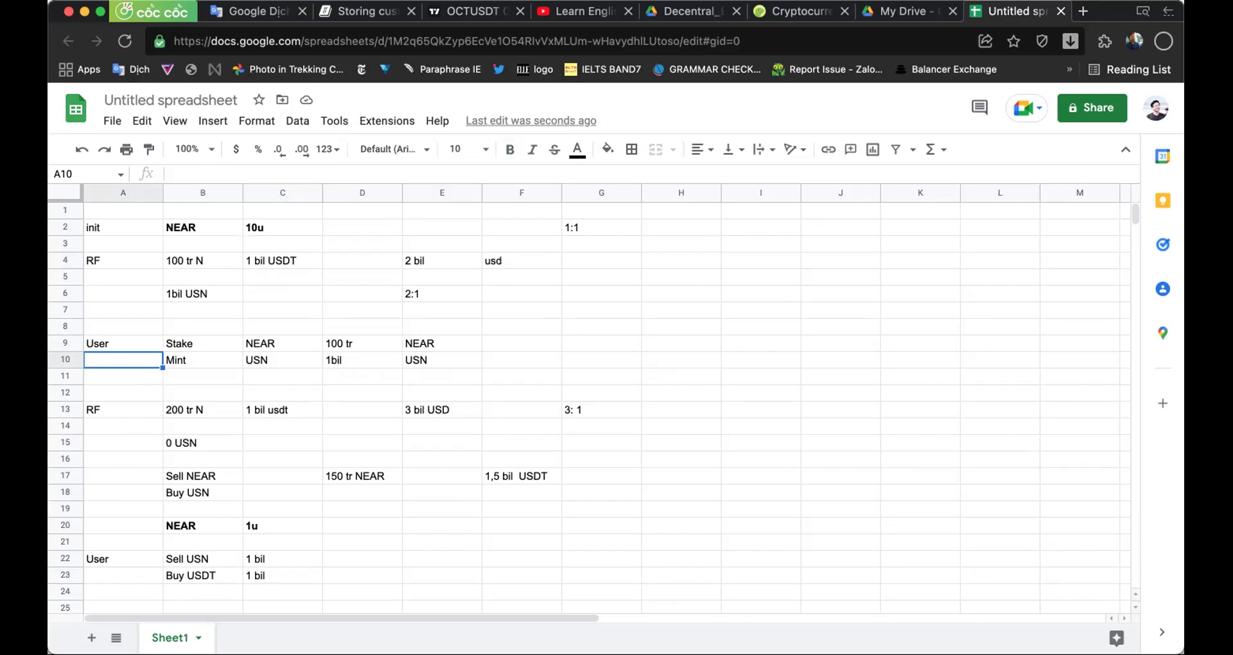
# - Examine the reserve's NEAR sale and USDT proceeds in row 17, the minted amount in D10, and the USDT reserve in C13
pyautogui.click(379, 475)
pyautogui.click(526, 488)
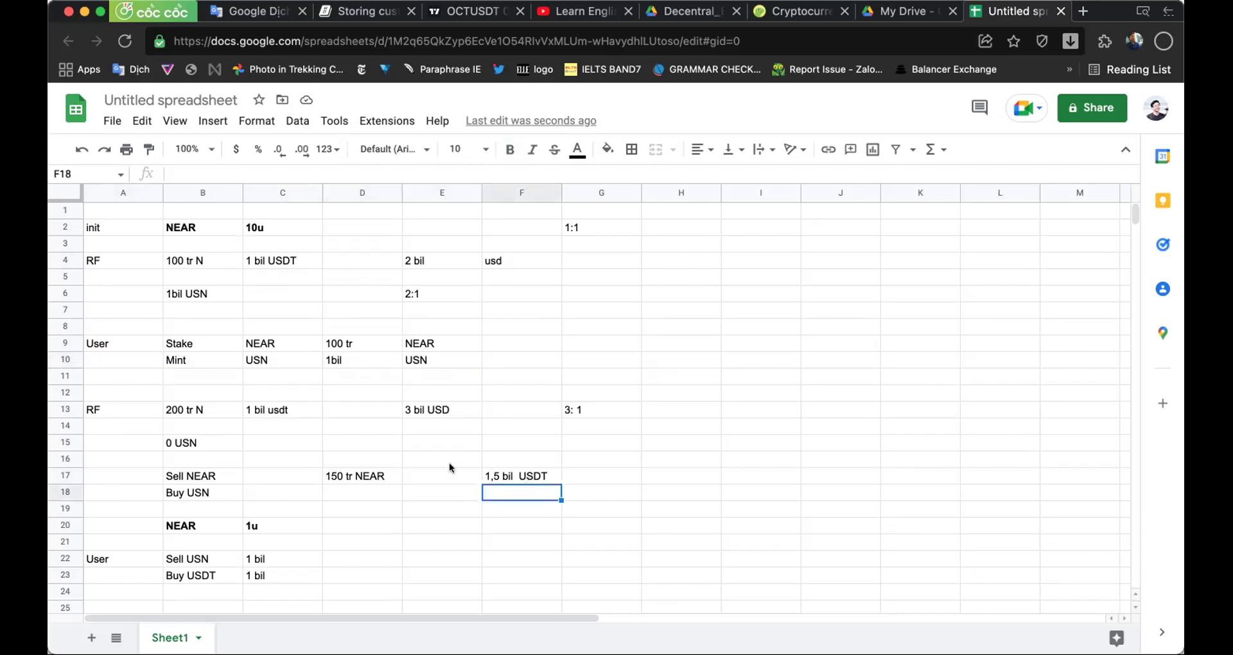
pyautogui.click(360, 475)
pyautogui.click(522, 475)
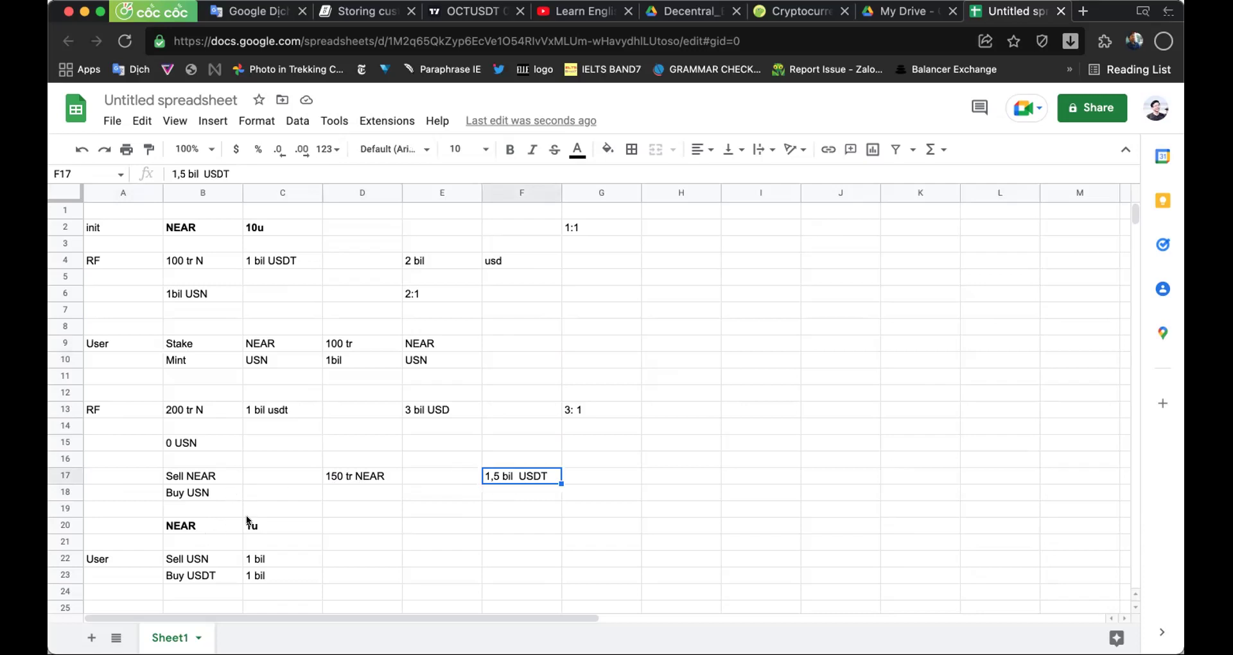
pyautogui.scroll(-2, 326, 522)
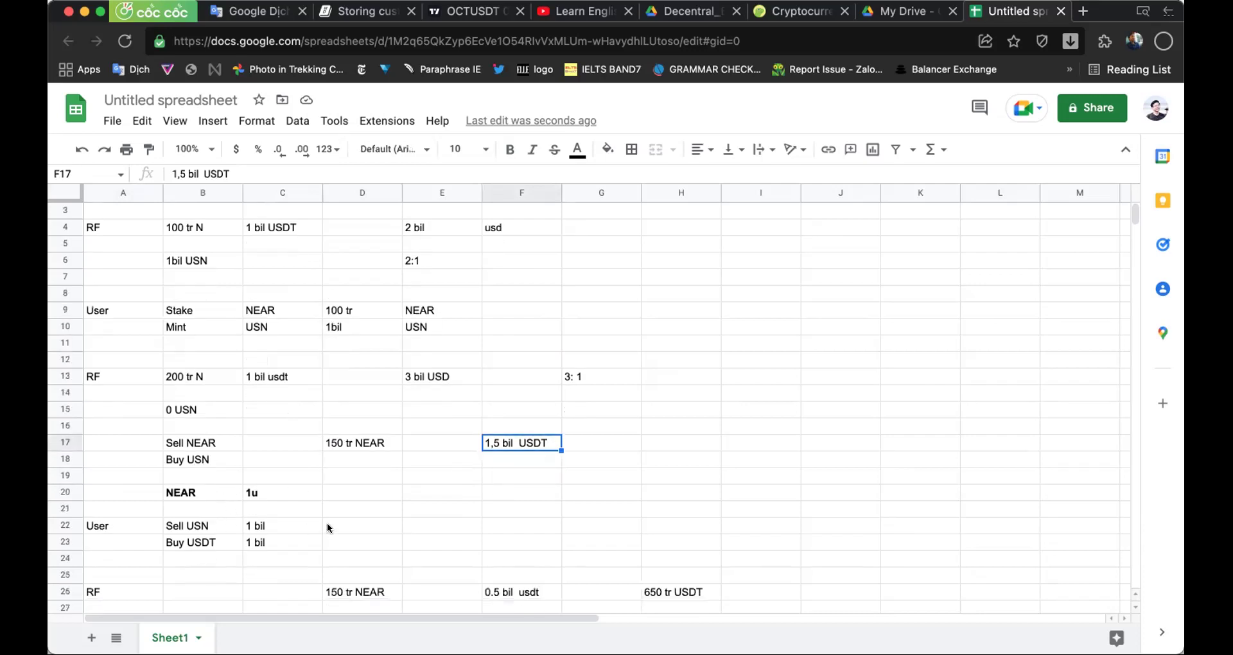
pyautogui.scroll(1, 328, 526)
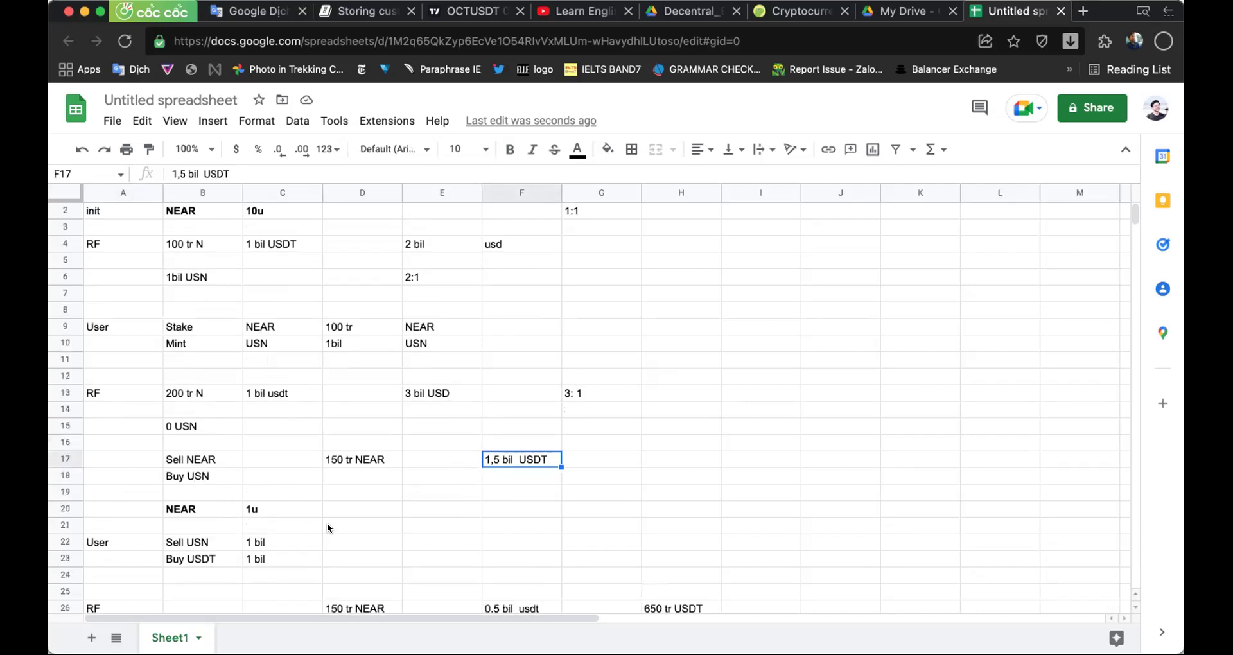
pyautogui.click(336, 342)
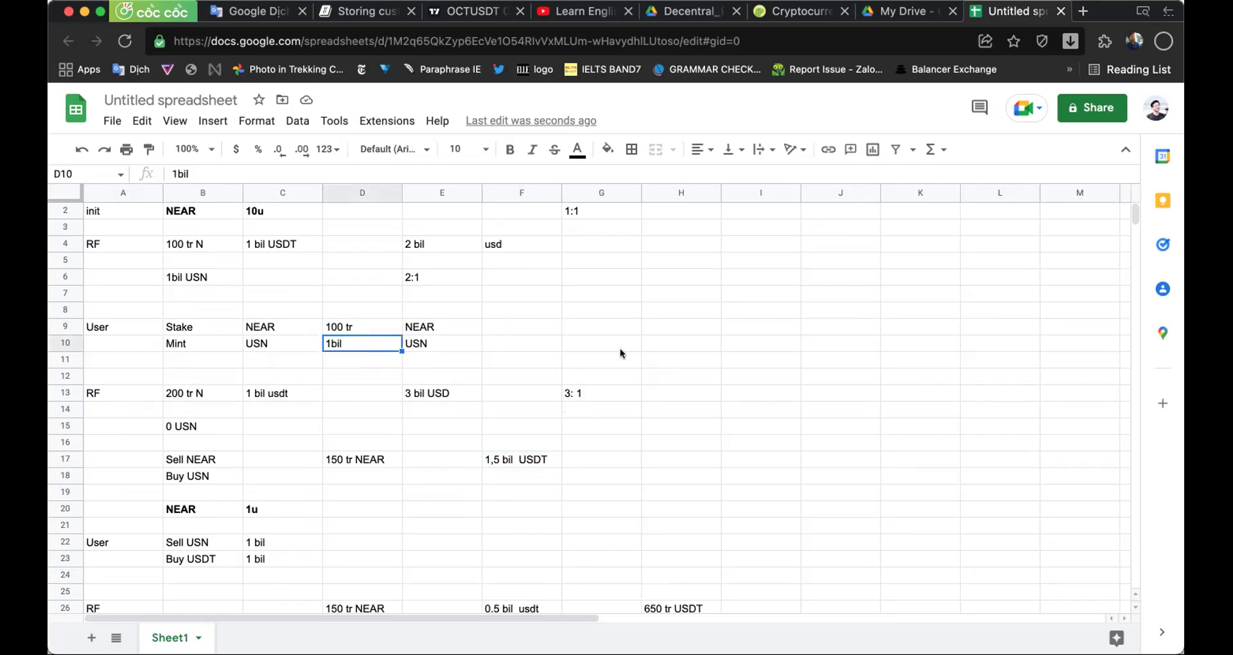
pyautogui.click(518, 462)
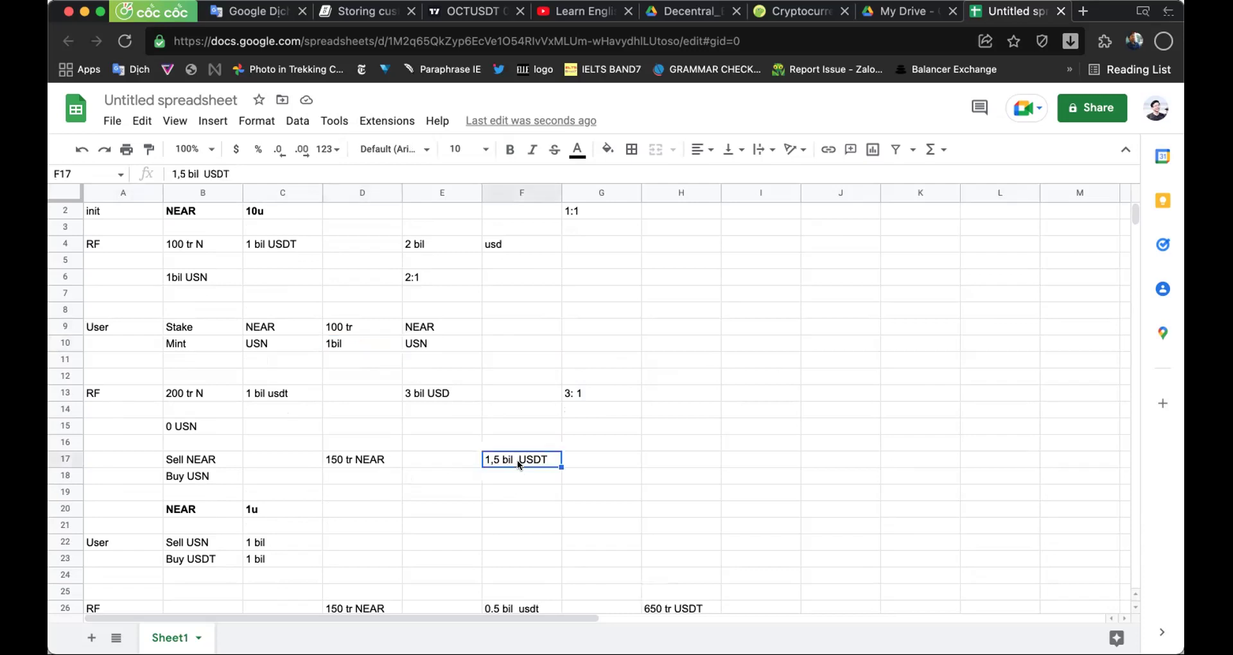
pyautogui.click(777, 339)
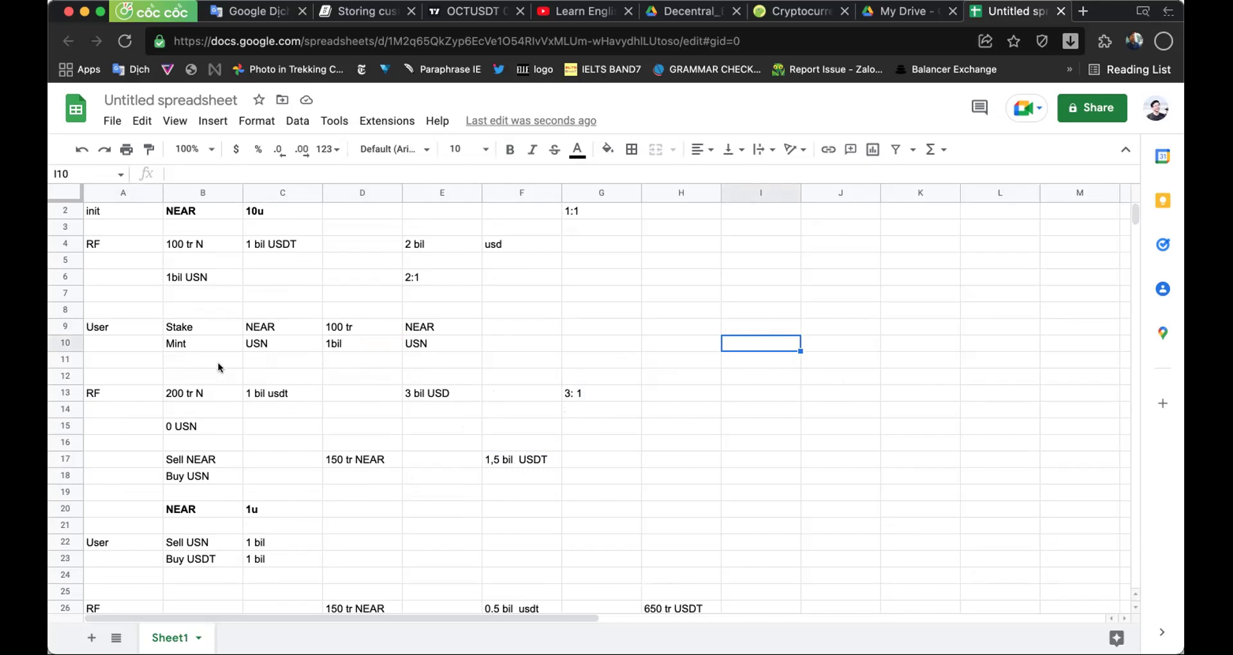
pyautogui.click(271, 388)
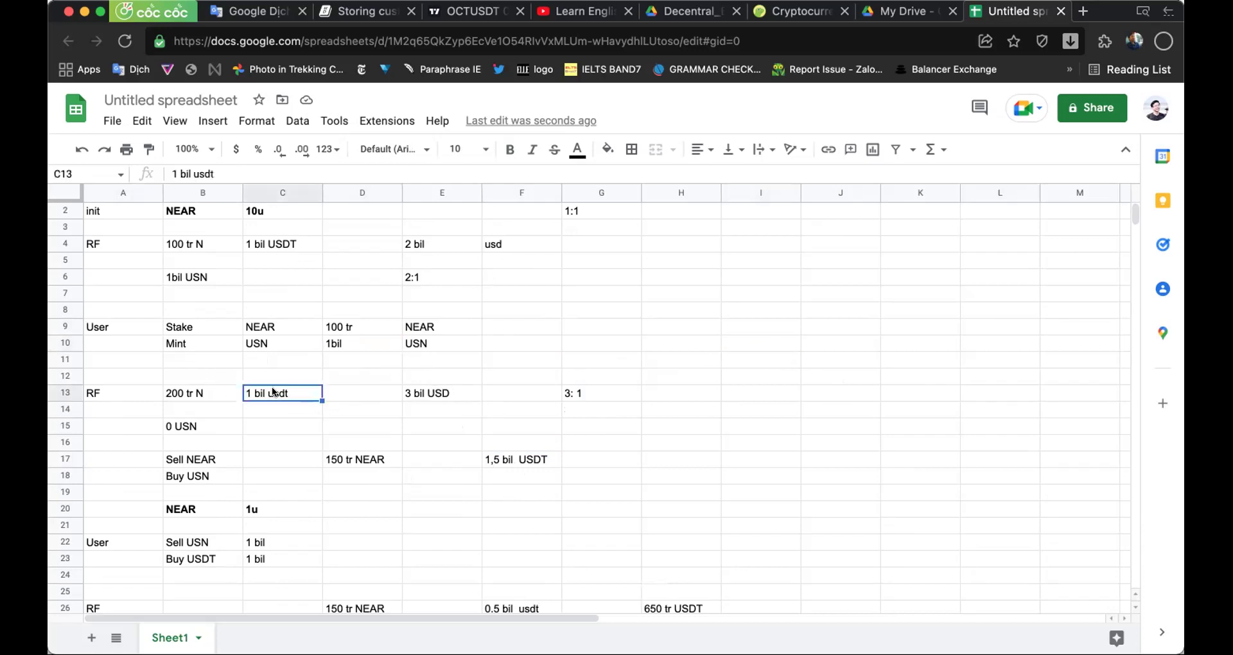
# - Enter 500 in both K10 and K11, in the blank area beside the scenario
pyautogui.click(877, 343)
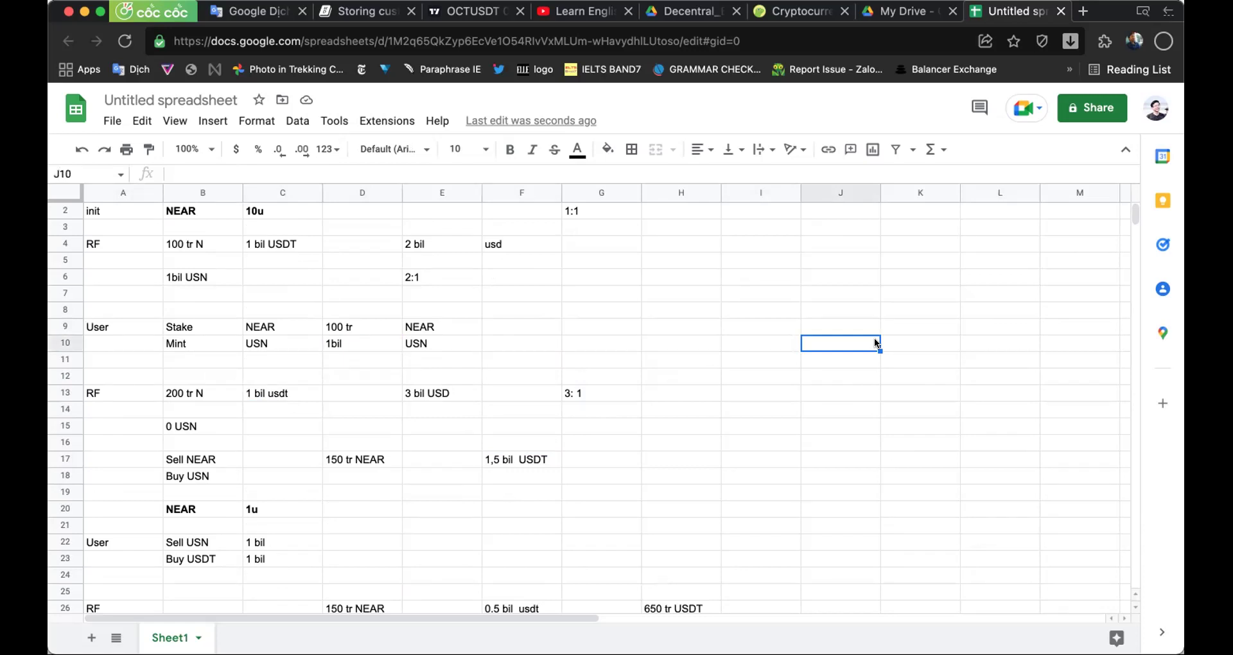
pyautogui.click(921, 343)
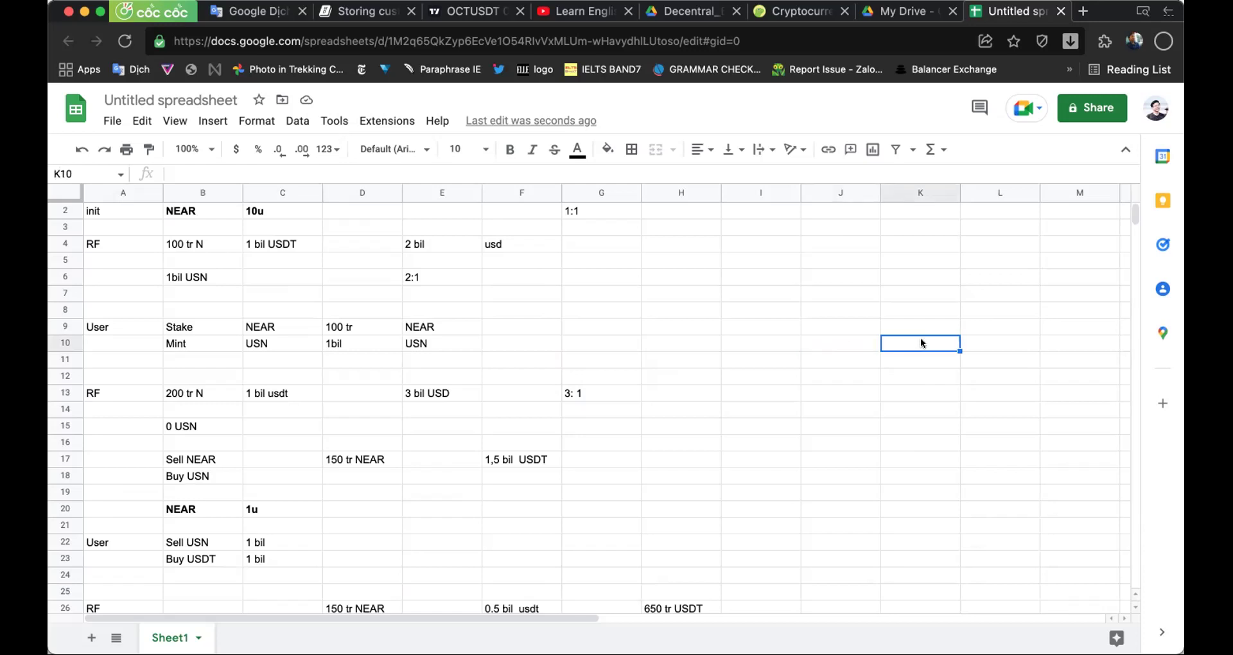
pyautogui.write('500')
pyautogui.press('Return')
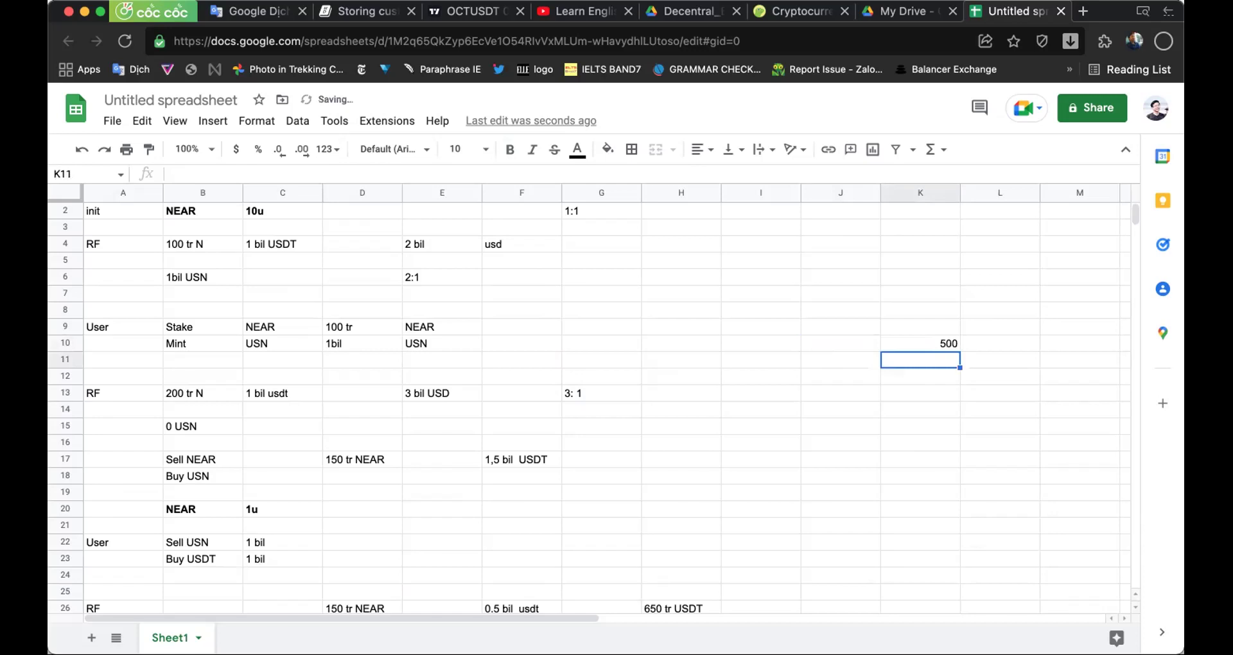
pyautogui.write('500')
pyautogui.press('Return')
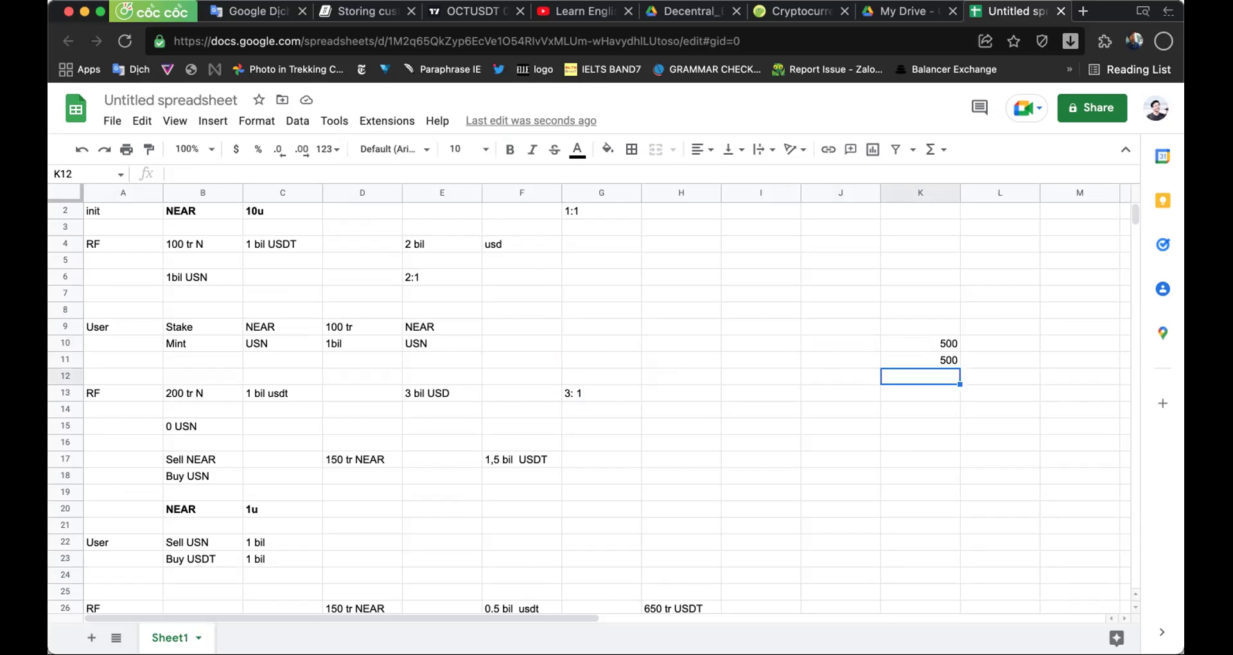
# - Review the two amounts in K10 and K11 and the blank cells beside them in column J
pyautogui.click(859, 340)
pyautogui.moveTo(835, 351)
pyautogui.mouseDown()
pyautogui.moveTo(827, 361)
pyautogui.moveTo(830, 334)
pyautogui.mouseUp()
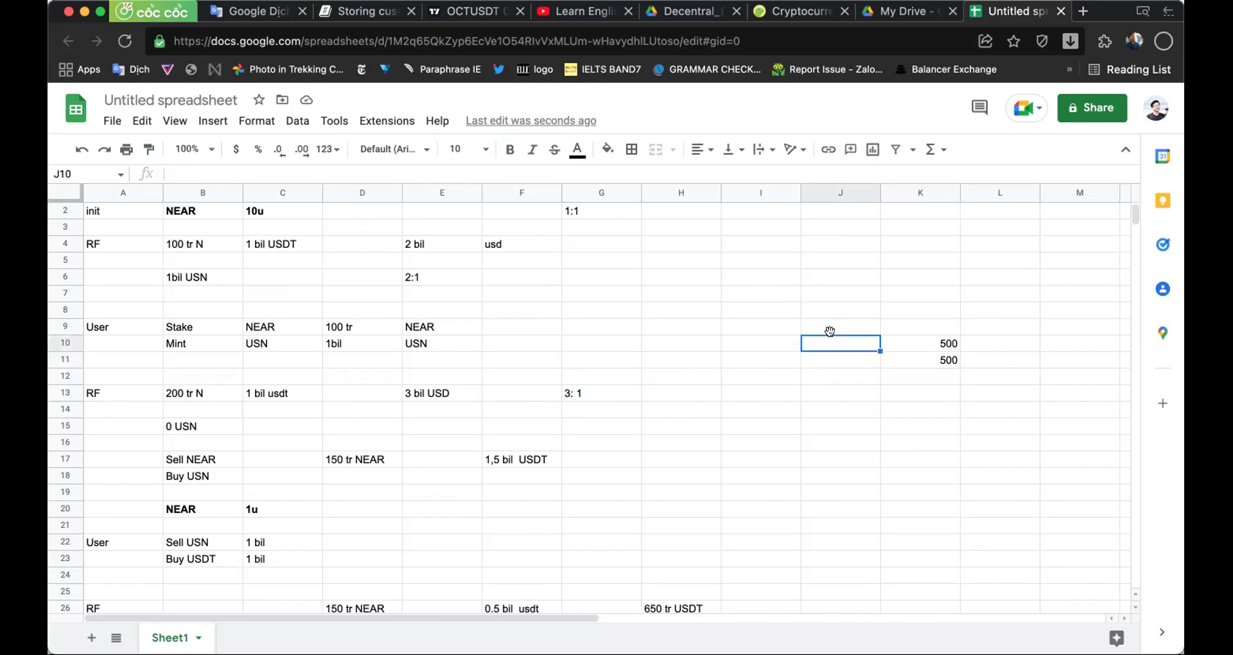
pyautogui.click(831, 371)
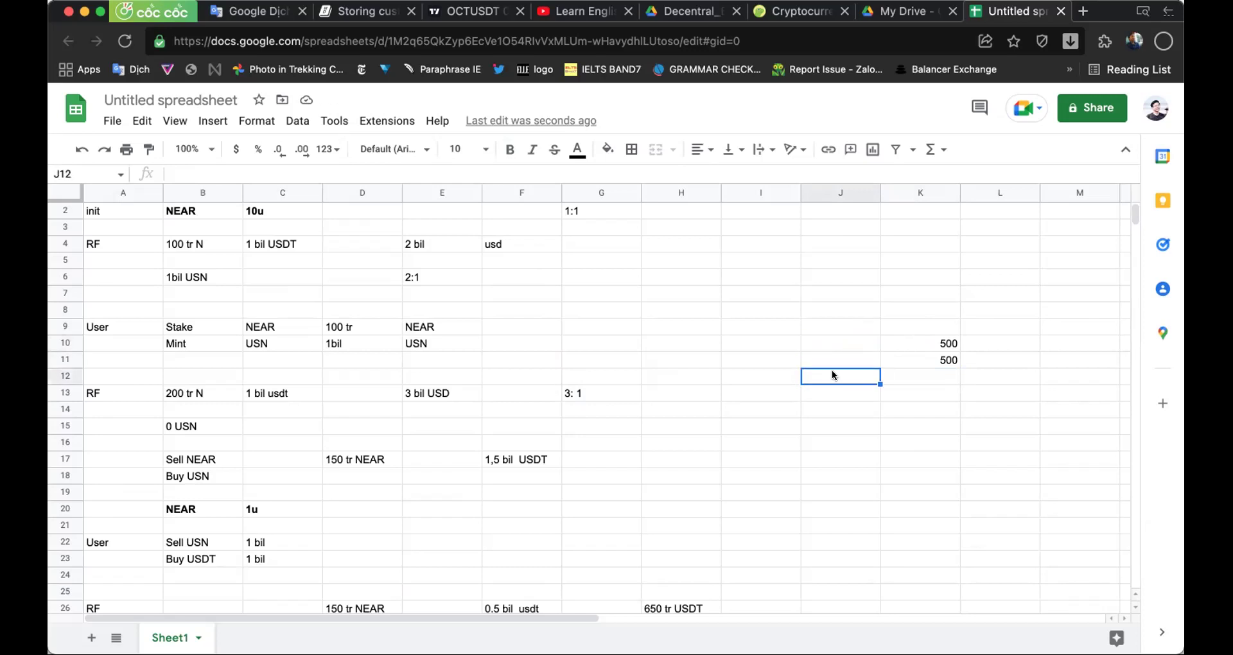
pyautogui.click(828, 362)
pyautogui.click(938, 355)
pyautogui.click(938, 338)
pyautogui.click(930, 357)
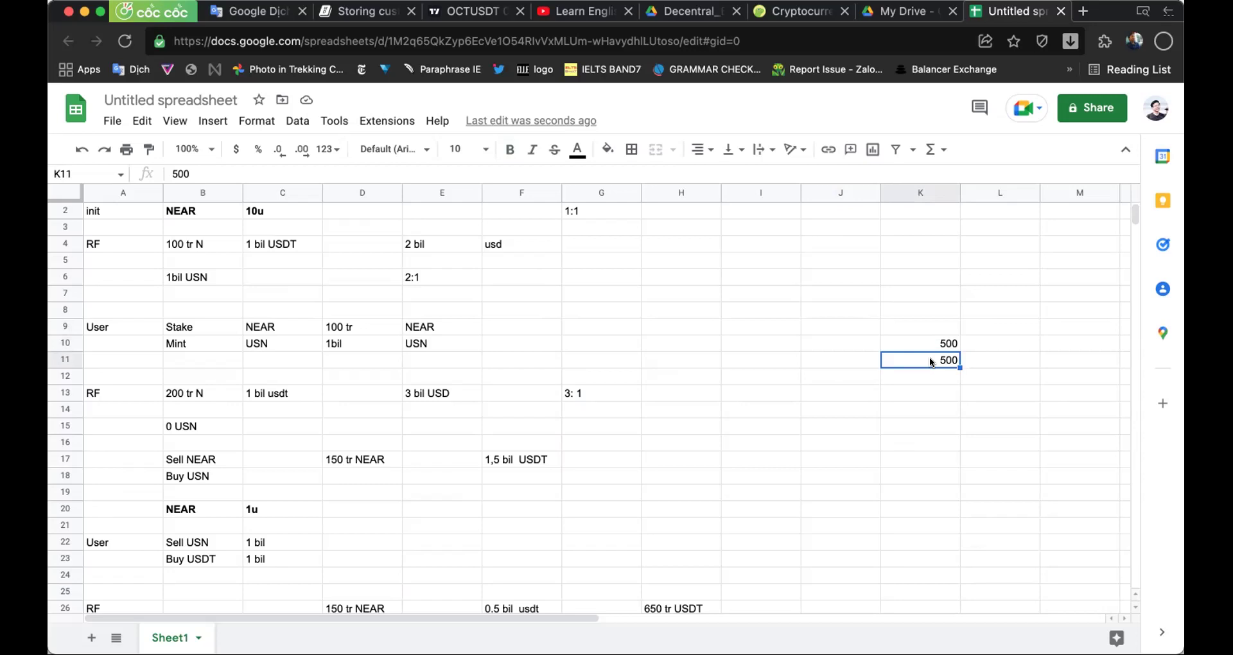
# - Label the two amounts in column K with "usdt" in L10 and "ust" in L11
pyautogui.click(979, 350)
pyautogui.write('ussd')
pyautogui.press('BackSpace')
pyautogui.press('BackSpace')
pyautogui.write('dt')
pyautogui.press('Return')
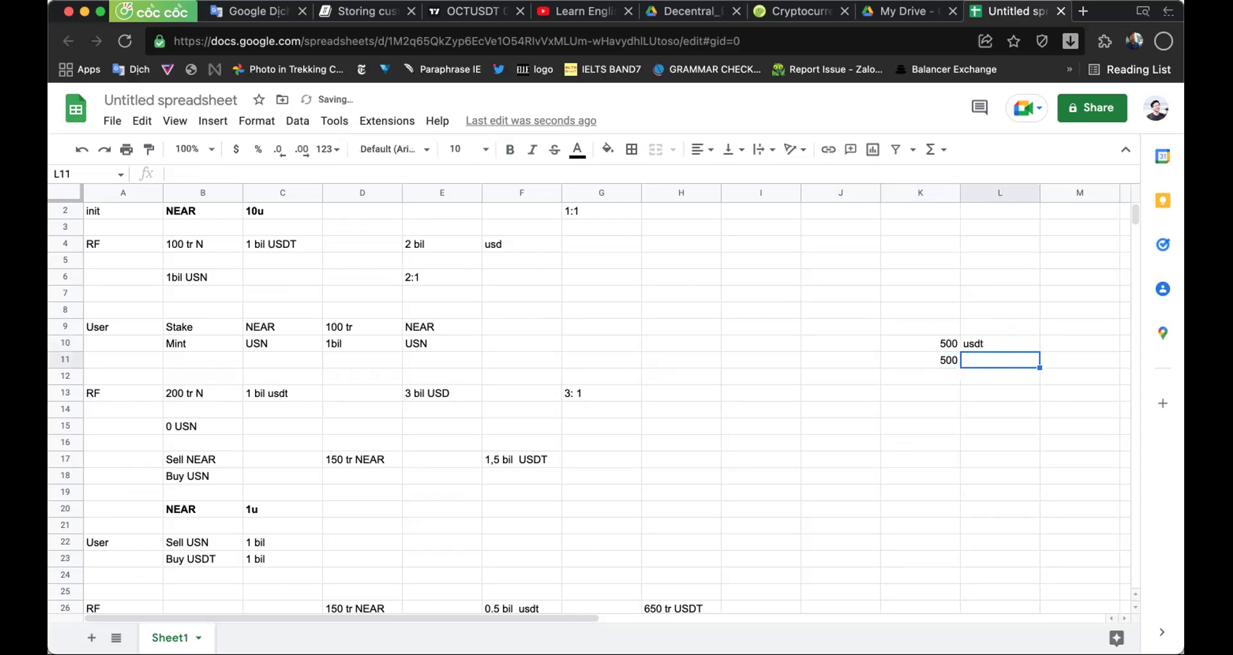
pyautogui.write('ust')
pyautogui.press('Return')
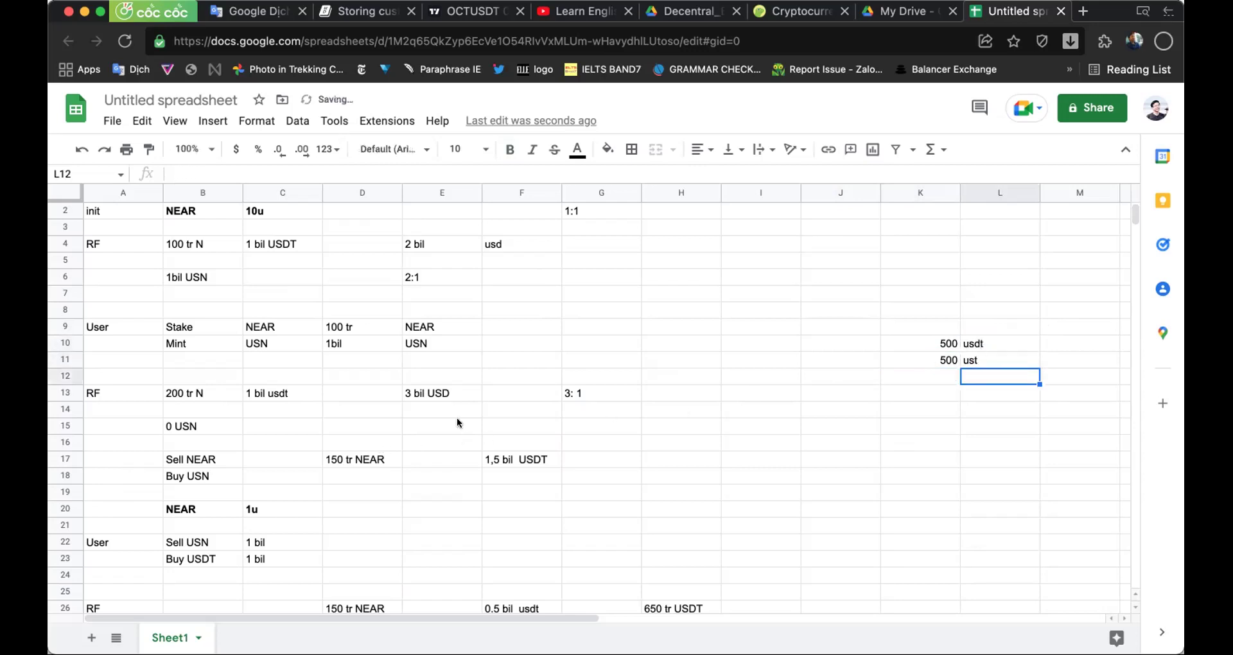
# - Enter 1 in both J5 and K5, in the blank area beside the initial reserve figures
pyautogui.click(204, 396)
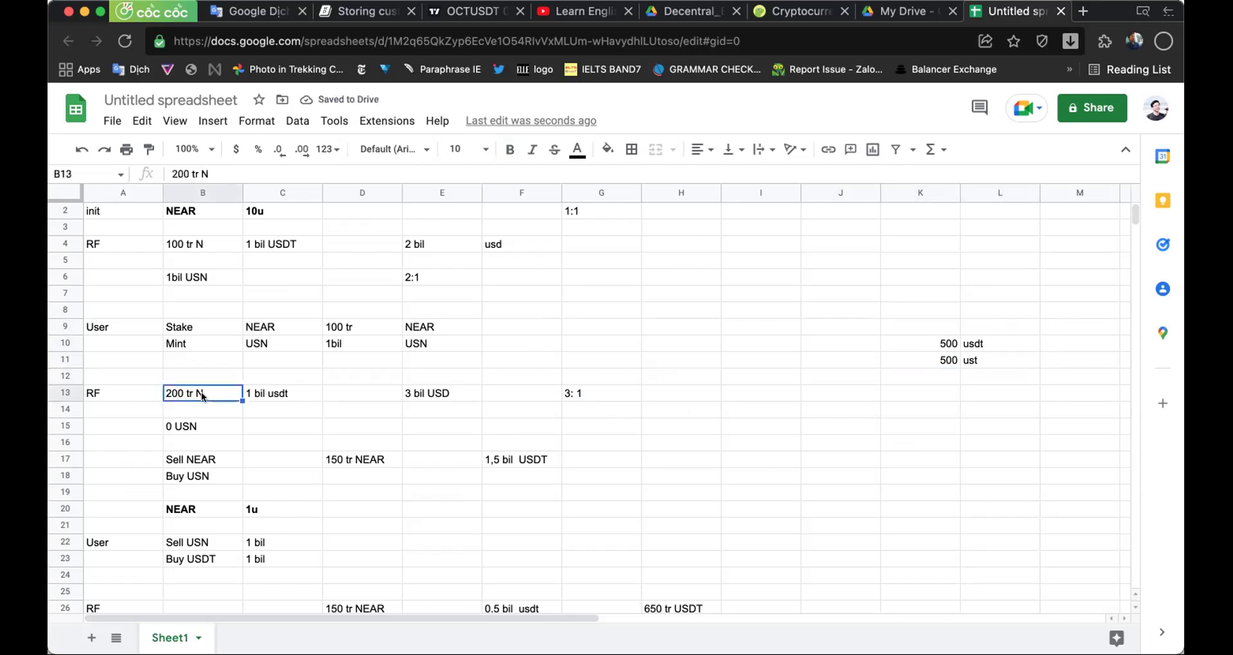
pyautogui.doubleClick(284, 238)
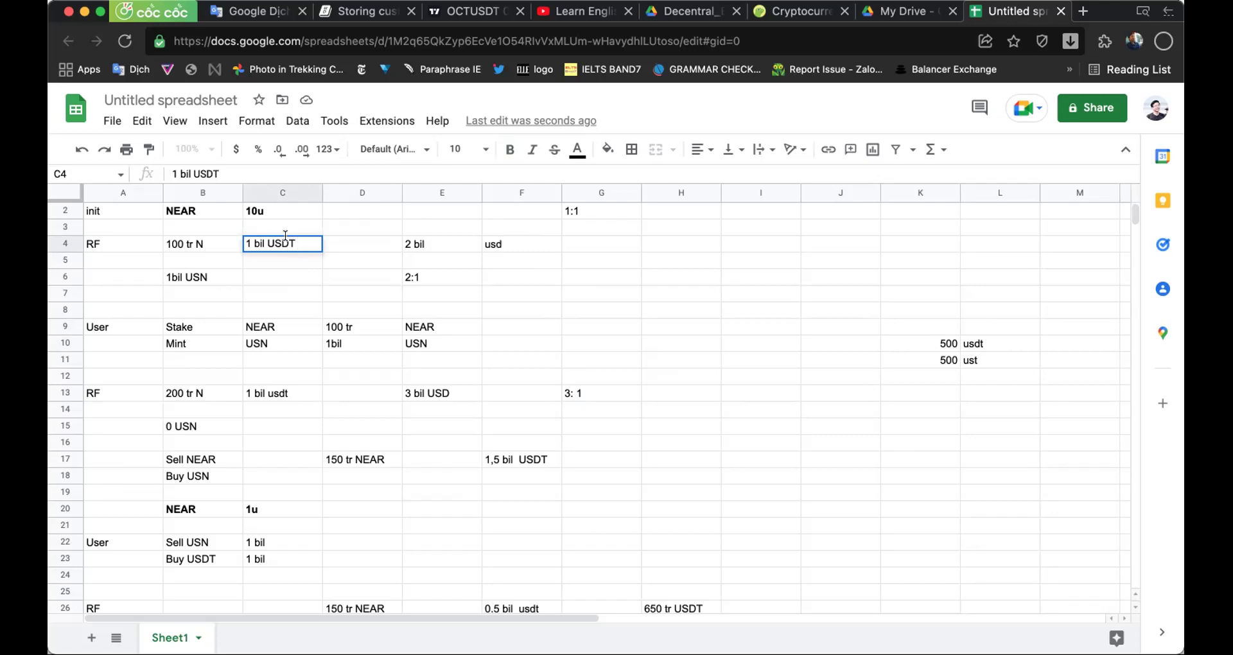
pyautogui.click(836, 255)
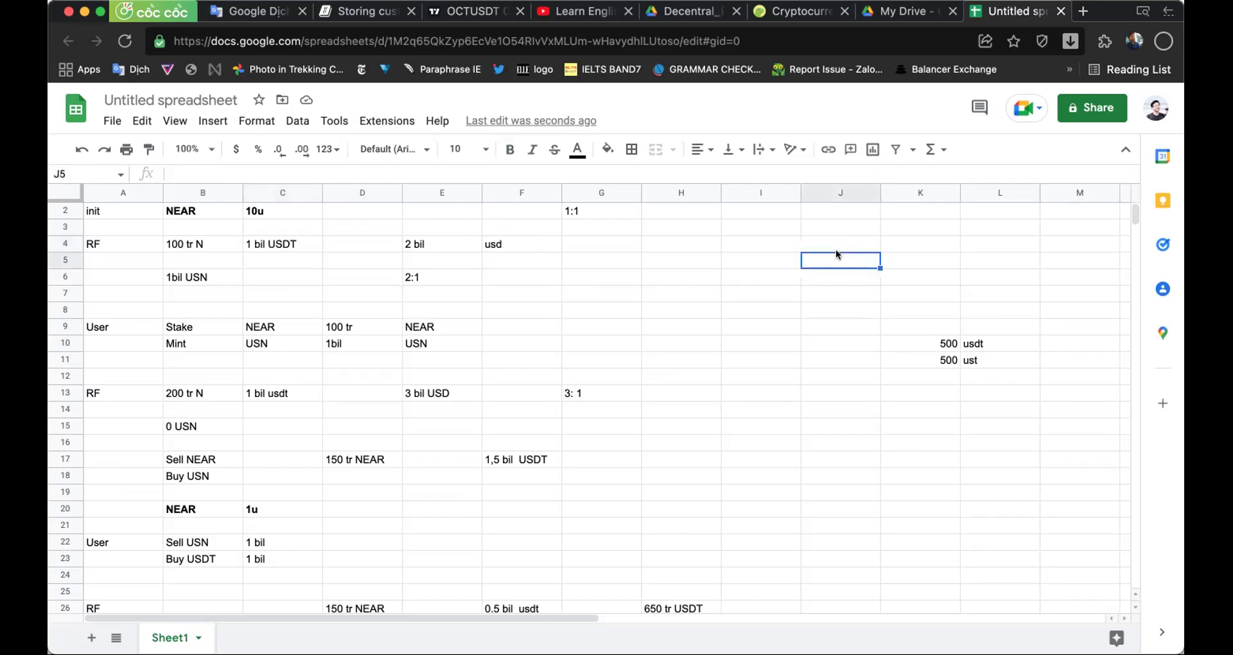
pyautogui.write('1')
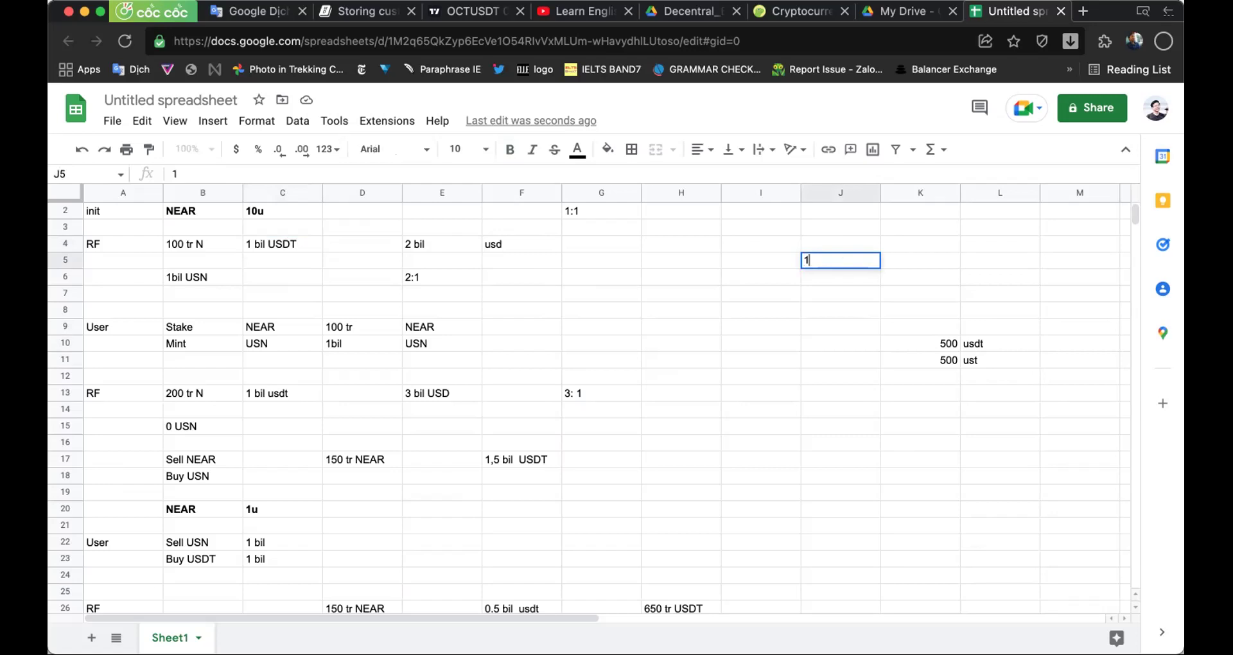
pyautogui.write('1')
pyautogui.press('BackSpace')
pyautogui.press('Tab')
pyautogui.write('1')
pyautogui.press('Return')
# - Label the pair of ones in row 5 with "pool" in I5
pyautogui.click(983, 262)
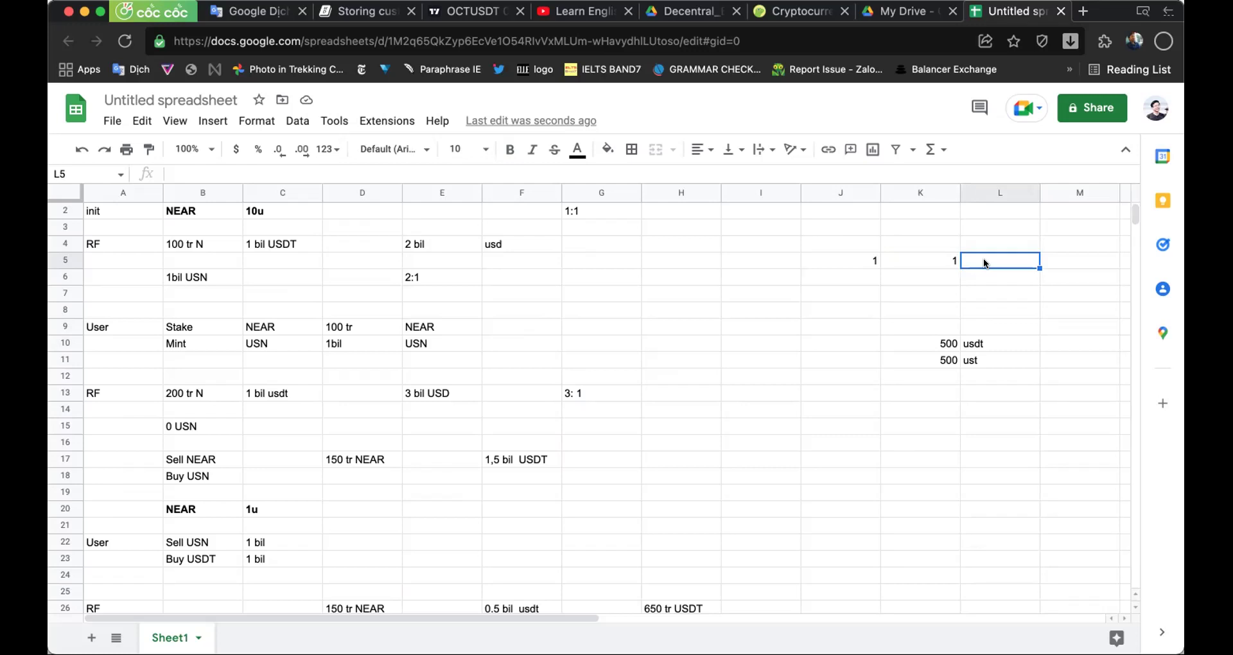
pyautogui.press('Left')
pyautogui.press('Left')
pyautogui.press('Left')
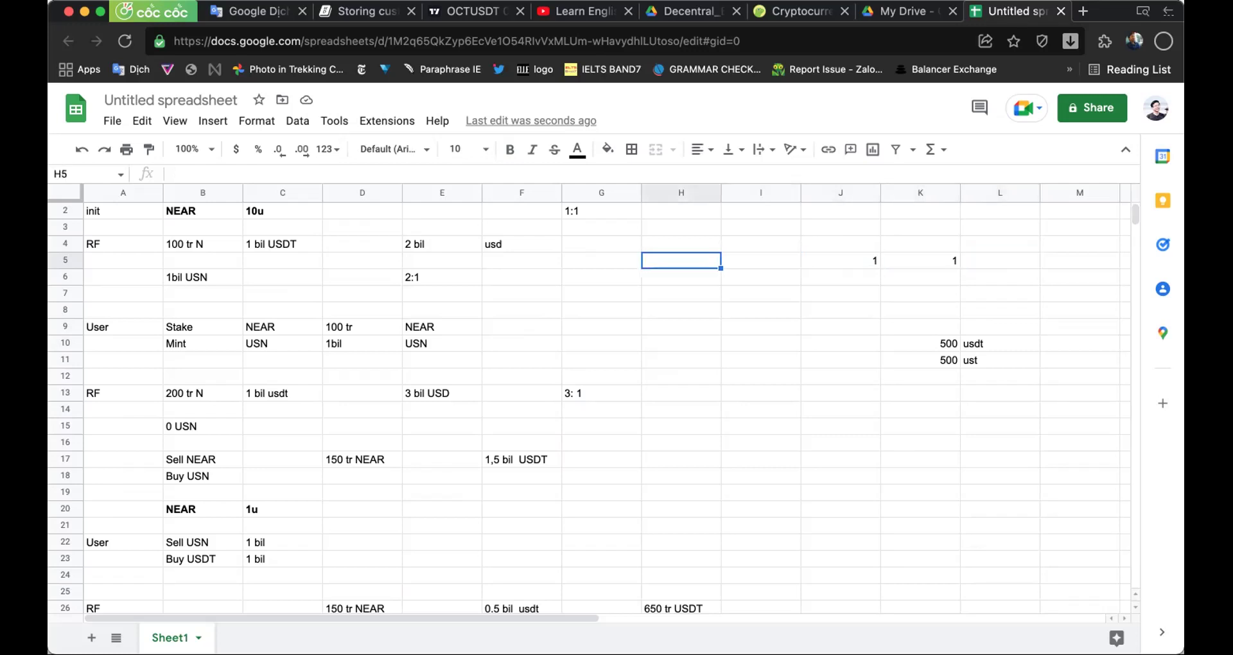
pyautogui.press('Right')
pyautogui.write('pool')
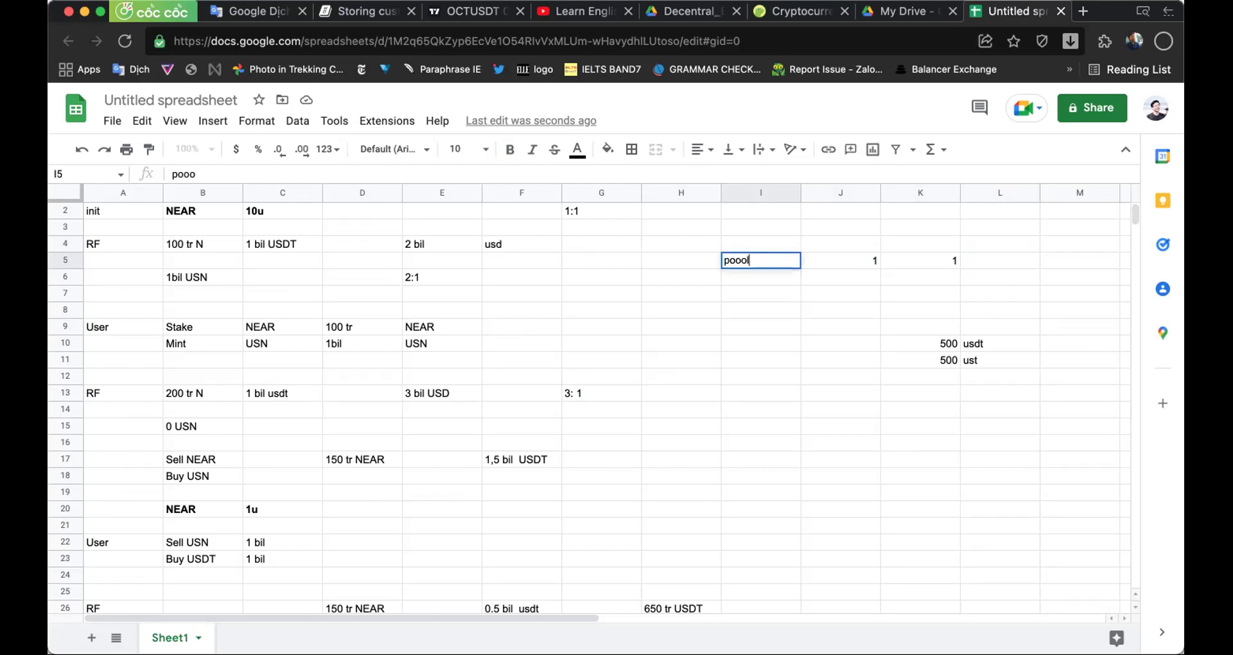
pyautogui.press('Return')
pyautogui.press('Right')
pyautogui.press('Up')
pyautogui.press('Down')
pyautogui.click(920, 277)
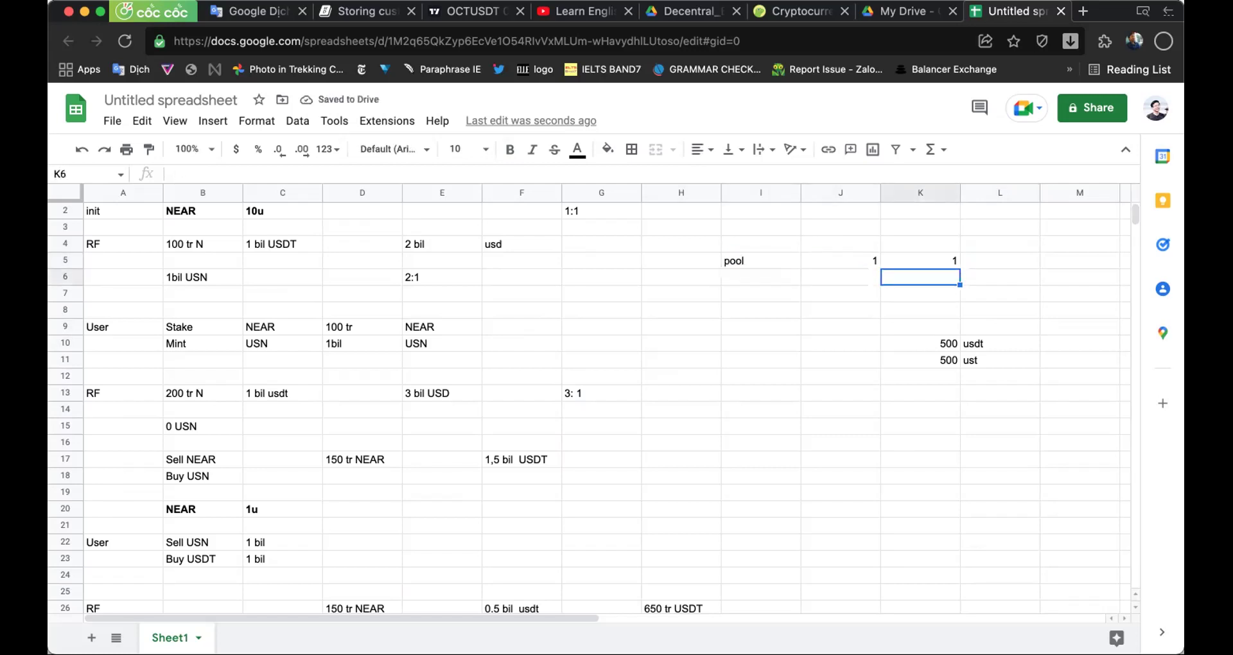
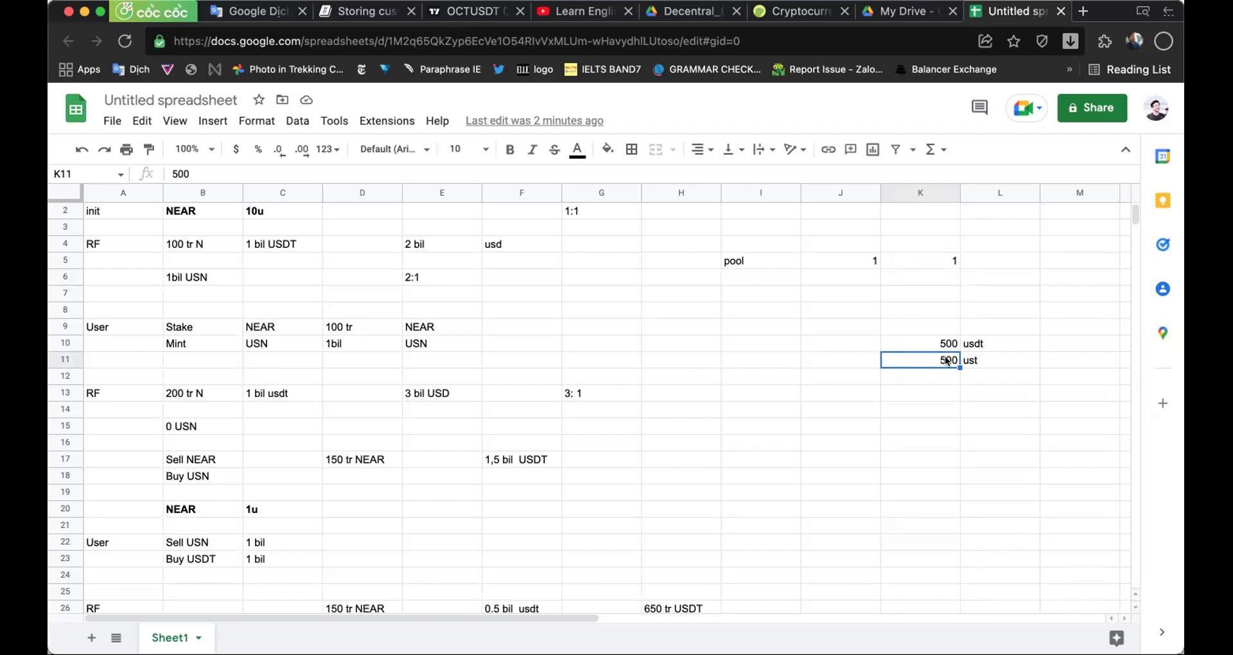
# - Examine the reserve's NEAR and USDT holdings in row 26 and the USN amount in D28
pyautogui.click(503, 472)
pyautogui.scroll(-5, 503, 472)
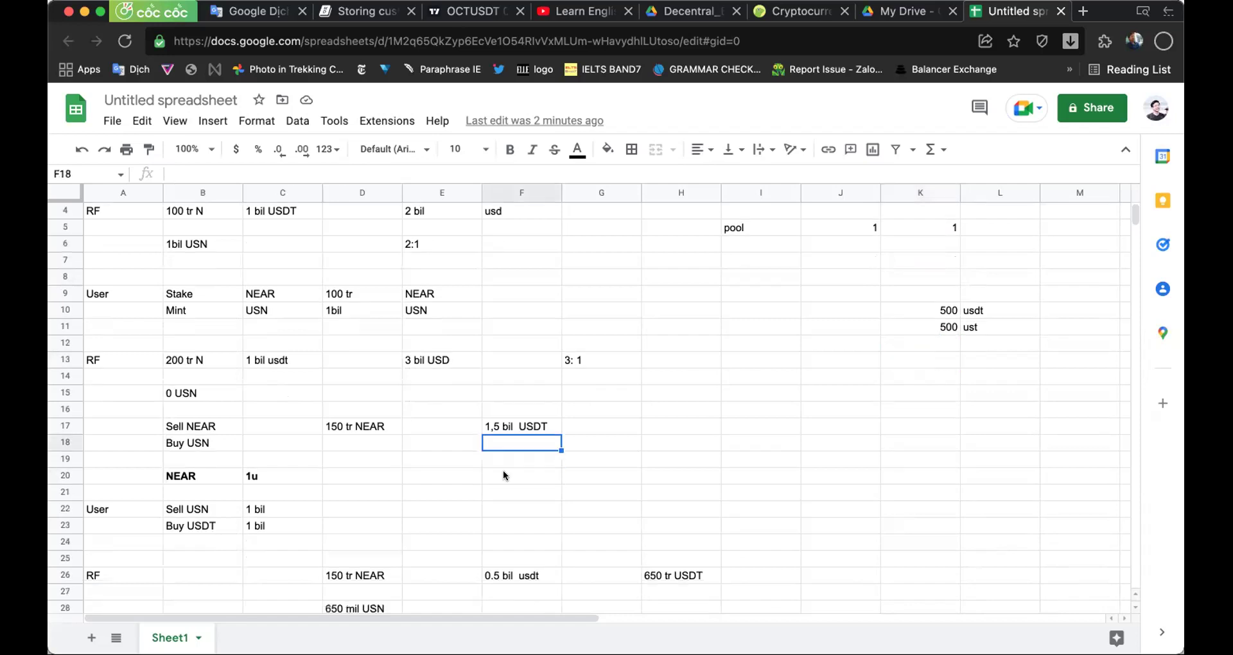
pyautogui.scroll(2, 503, 475)
pyautogui.scroll(-5, 502, 475)
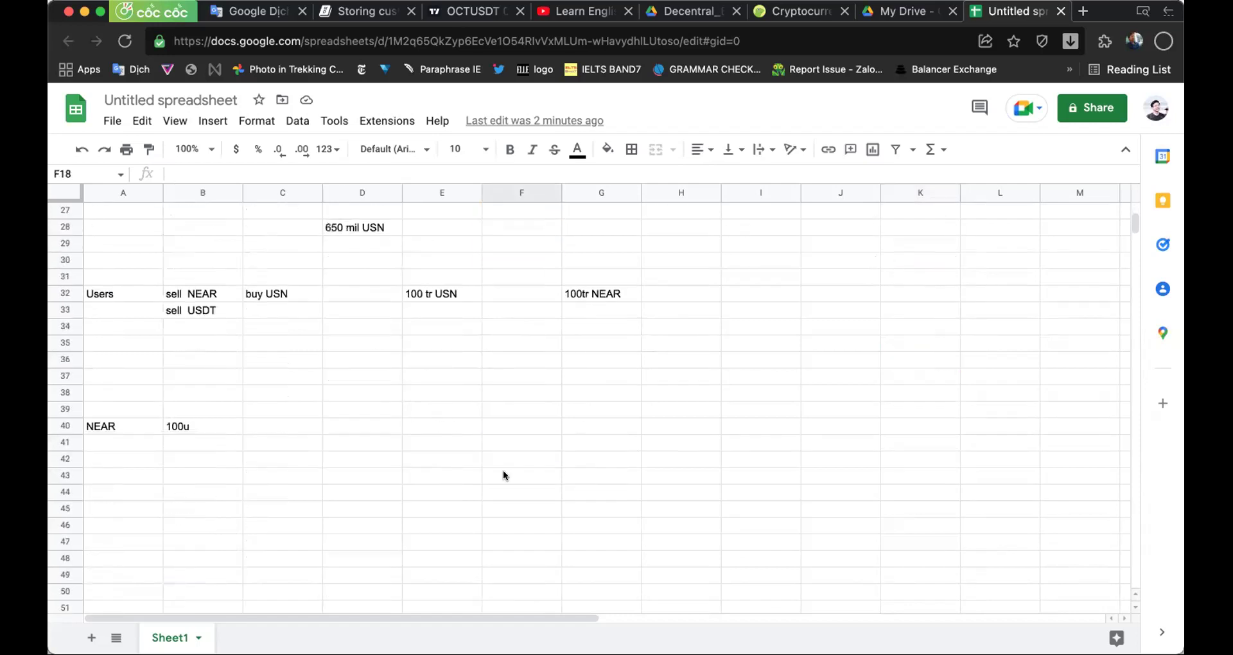
pyautogui.scroll(3, 502, 475)
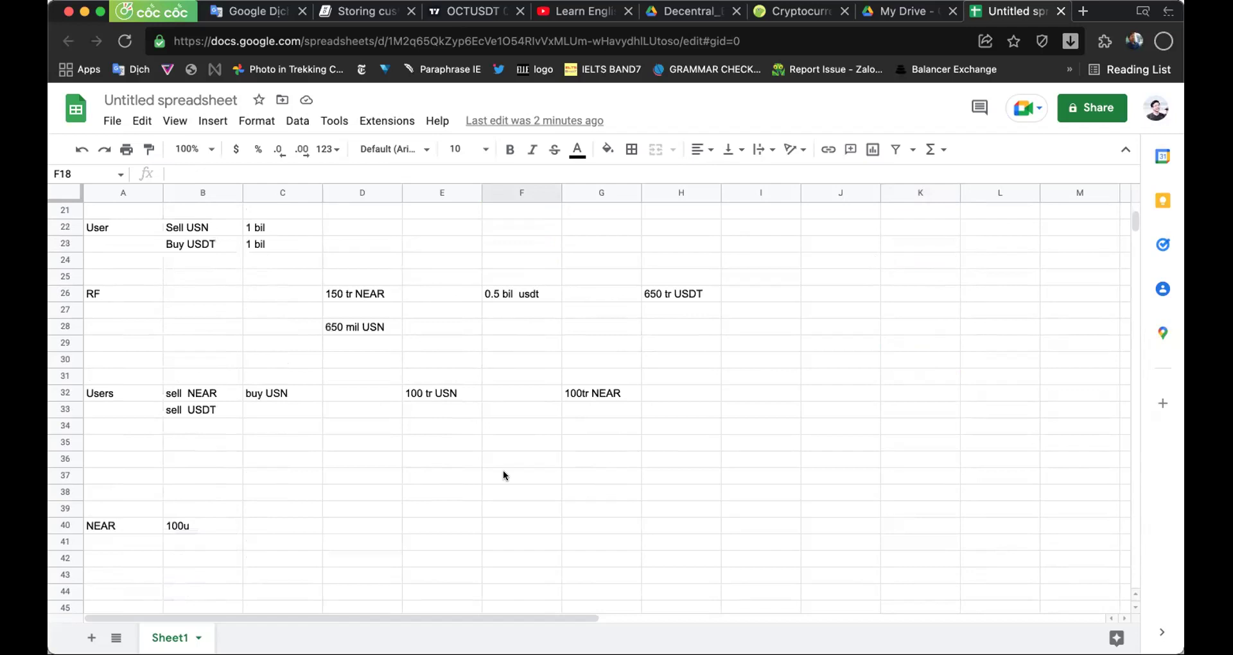
pyautogui.click(369, 326)
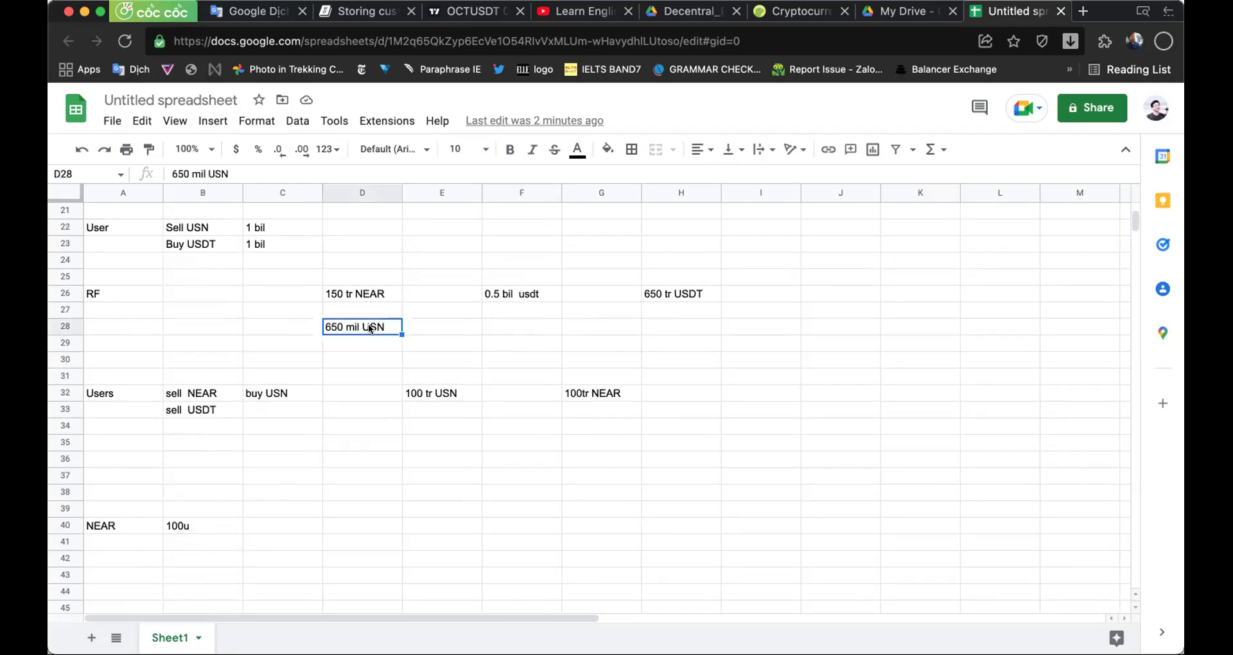
pyautogui.click(530, 295)
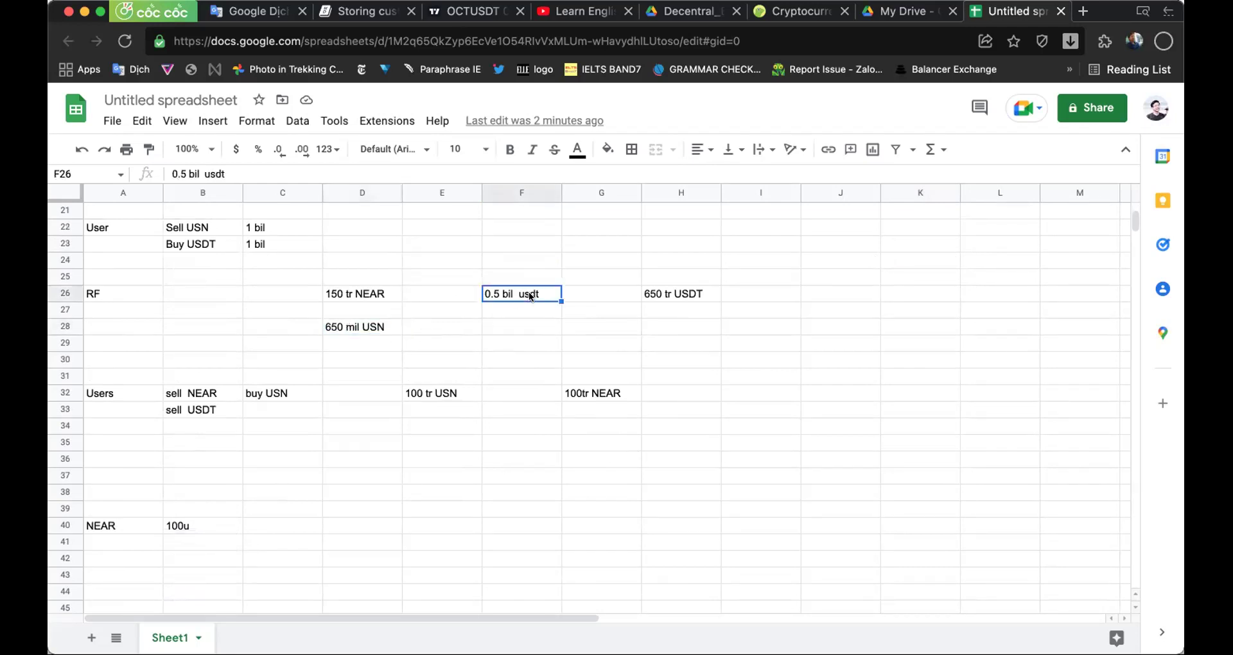
pyautogui.click(371, 292)
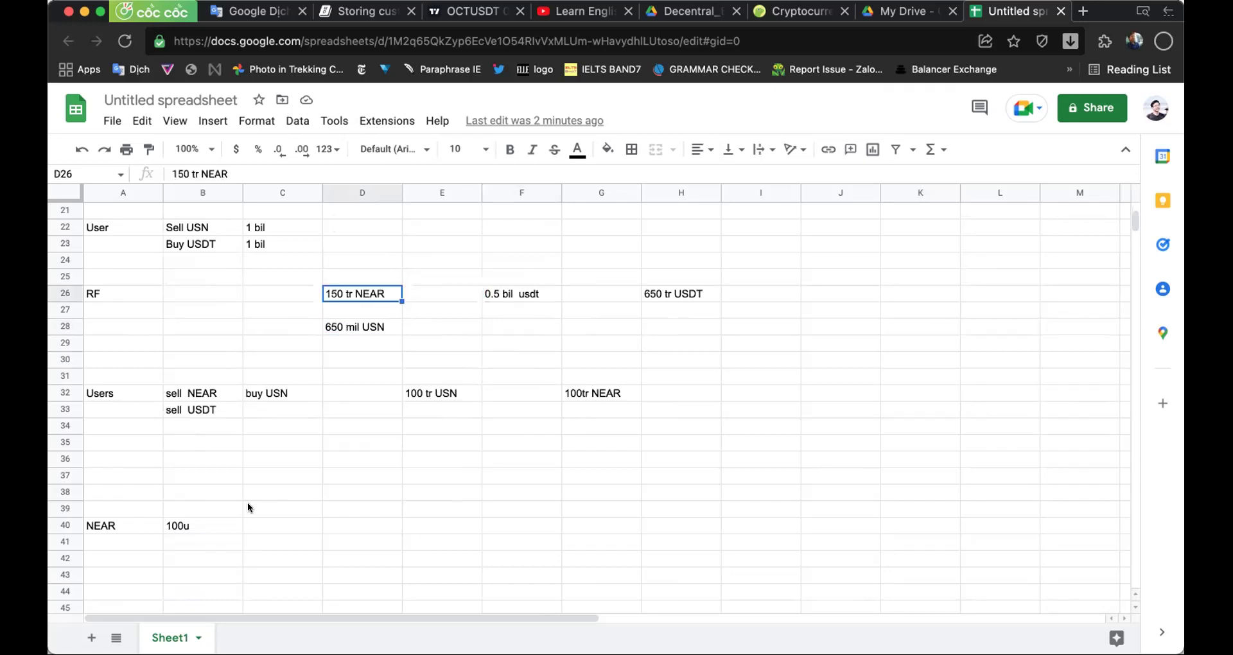
pyautogui.scroll(-1, 252, 495)
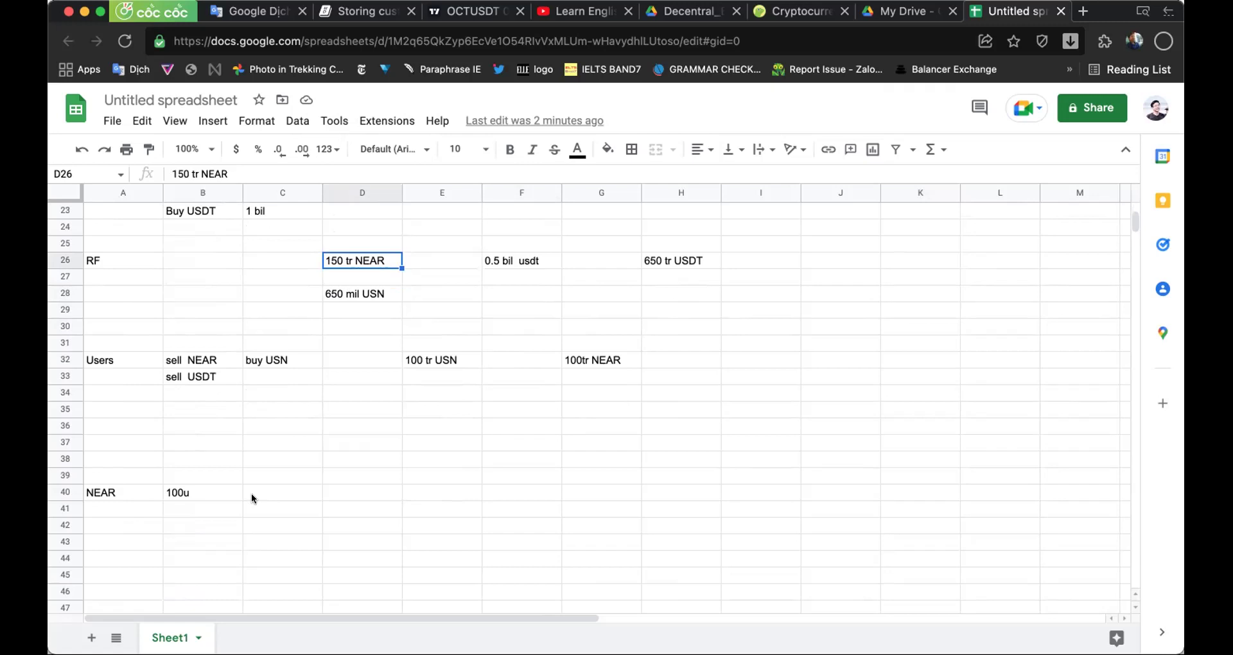
pyautogui.click(191, 548)
pyautogui.write('10000000000000000000')
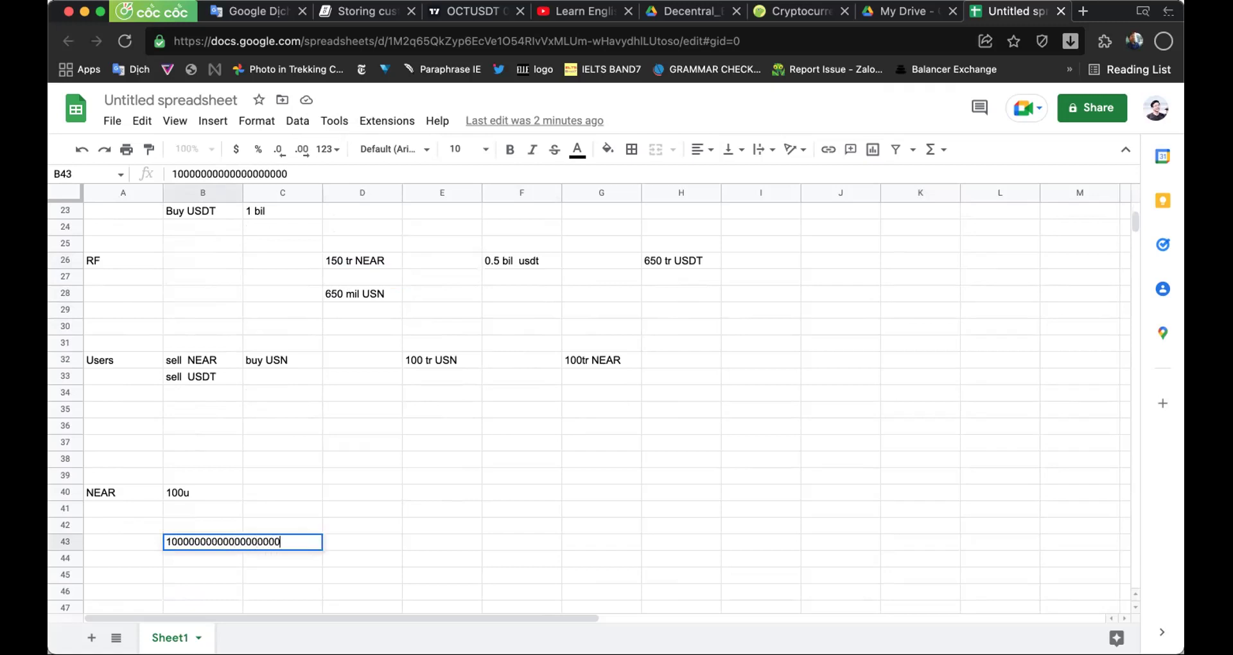
pyautogui.press('Return')
pyautogui.press('Right')
pyautogui.press('Up')
pyautogui.press('Left')
pyautogui.press('Delete')
# - Enter 100000 in B43 and 1000000 in D43, below the NEAR 100u price row
pyautogui.write('100000')
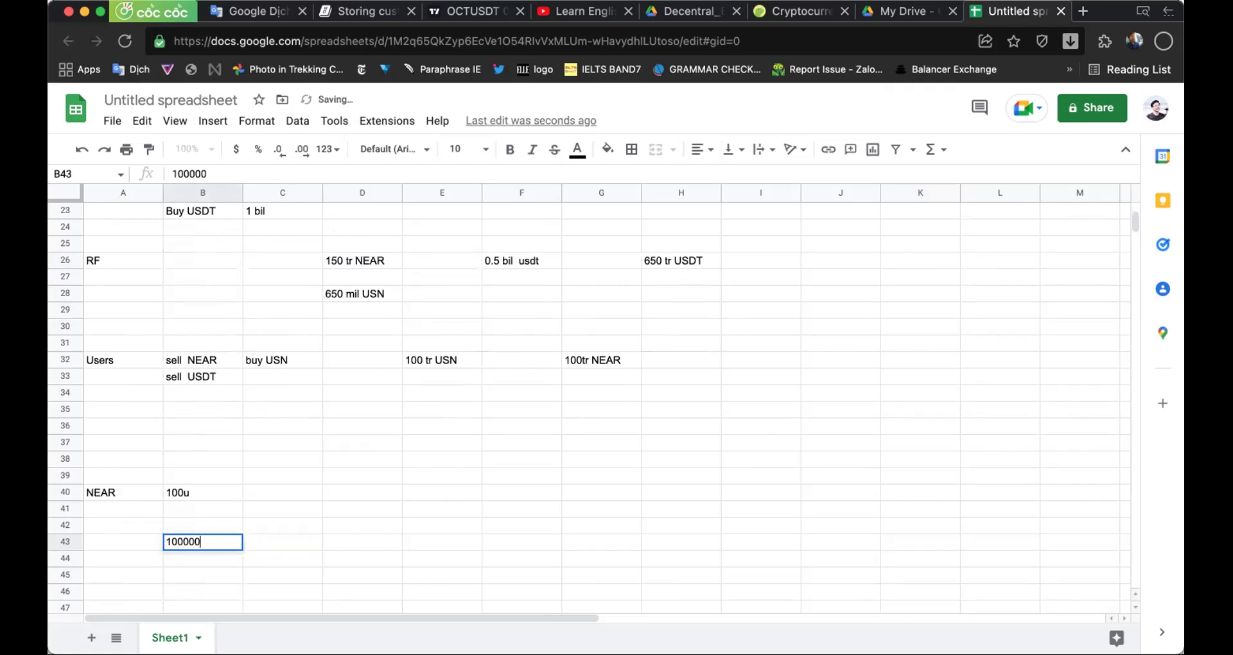
pyautogui.press('Return')
pyautogui.press('Right')
pyautogui.press('Right')
pyautogui.press('Up')
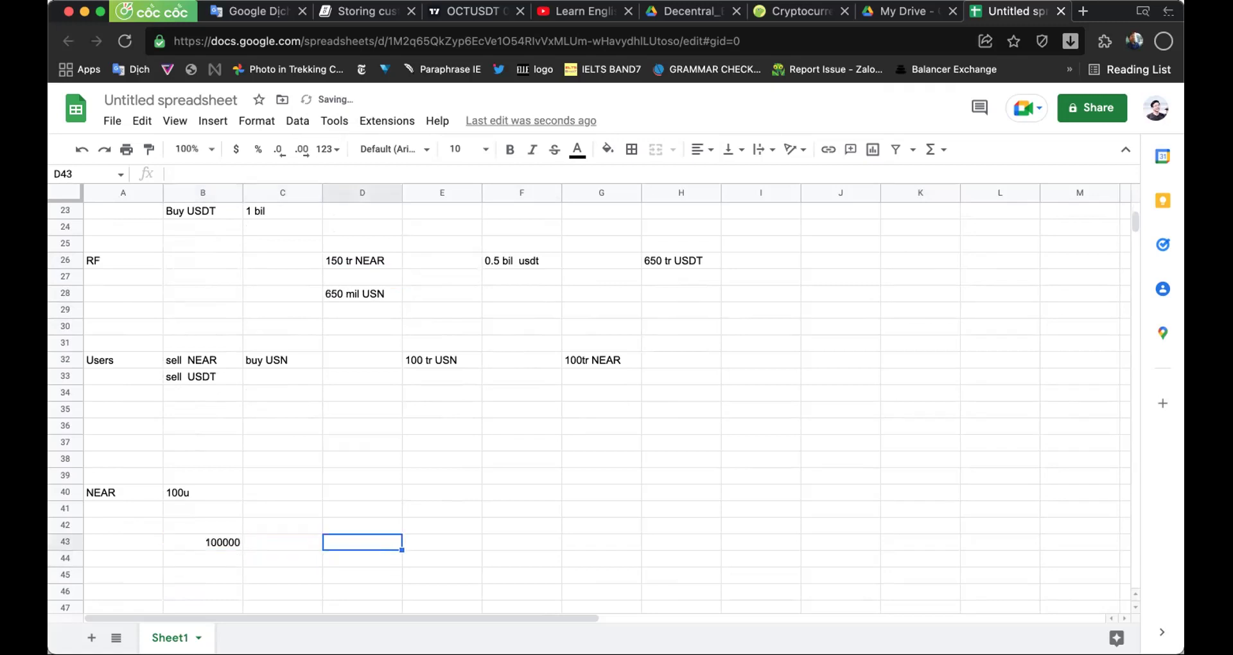
pyautogui.write('1000000')
pyautogui.press('Return')
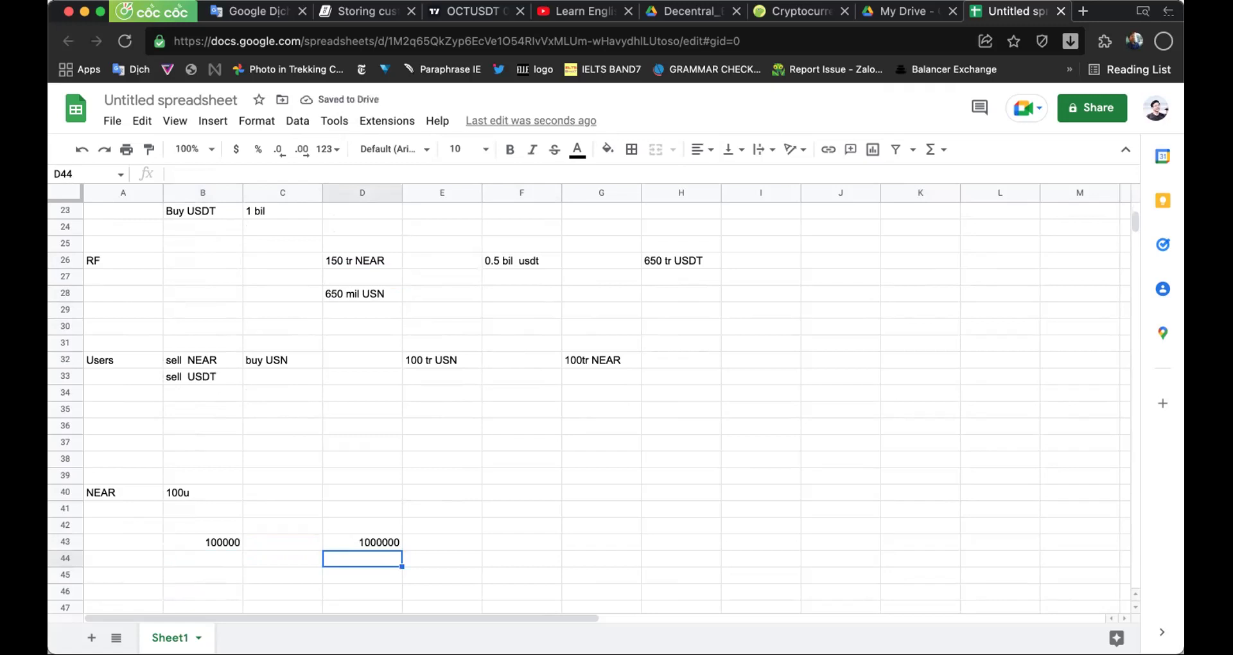
# - Enter "1bil" in F40, on the NEAR 100u price row
pyautogui.click(523, 492)
pyautogui.write('1000')
pyautogui.write('0000')
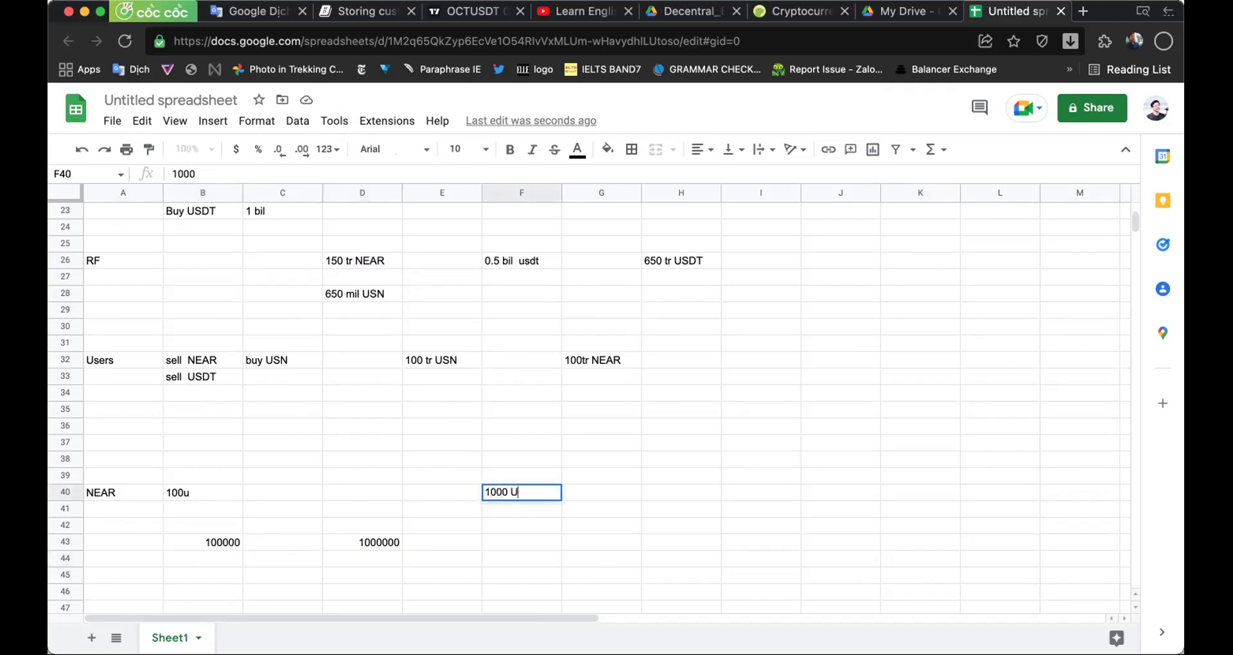
pyautogui.press('BackSpace')
pyautogui.press('BackSpace')
pyautogui.press('BackSpace')
pyautogui.press('BackSpace')
pyautogui.press('BackSpace')
pyautogui.press('BackSpace')
pyautogui.press('BackSpace')
pyautogui.write('bil')
pyautogui.press('Return')
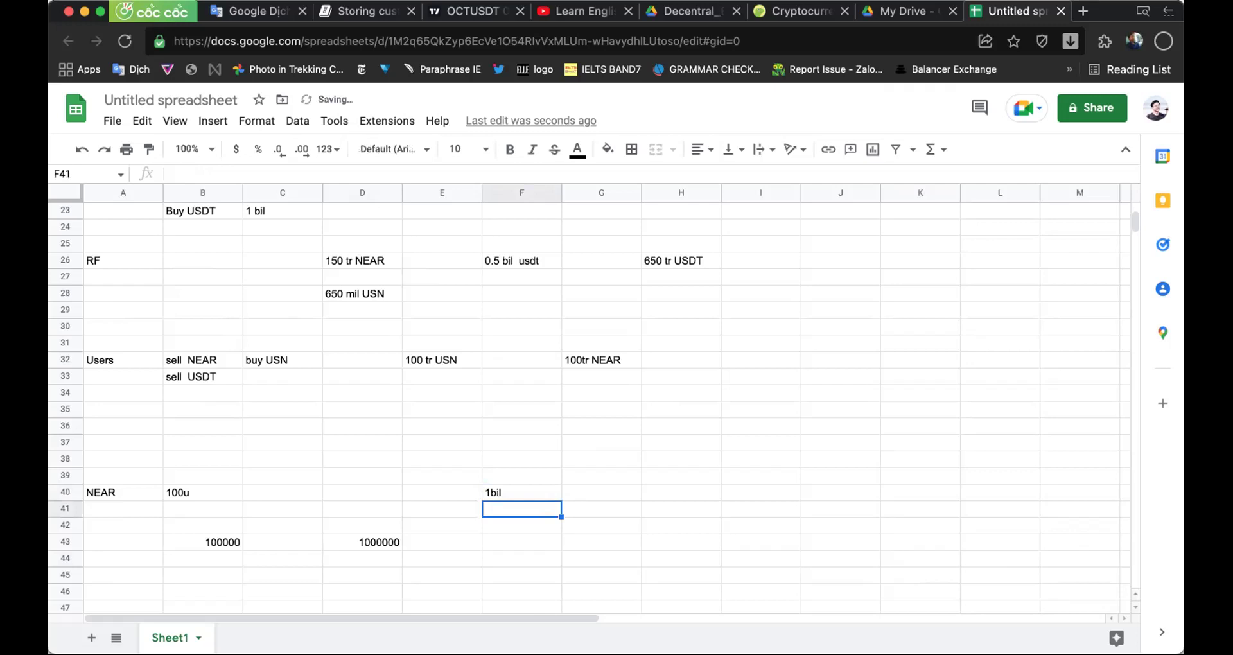
pyautogui.click(522, 491)
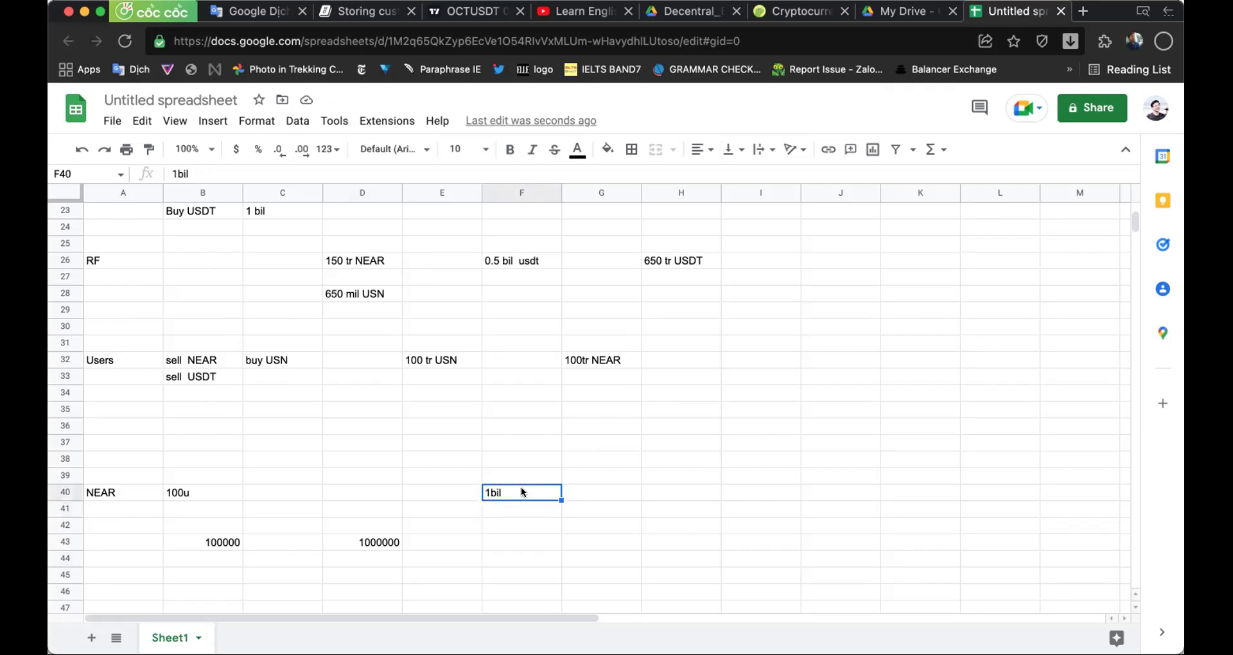
pyautogui.click(499, 502)
pyautogui.doubleClick(515, 489)
pyautogui.doubleClick(493, 491)
pyautogui.click(509, 489)
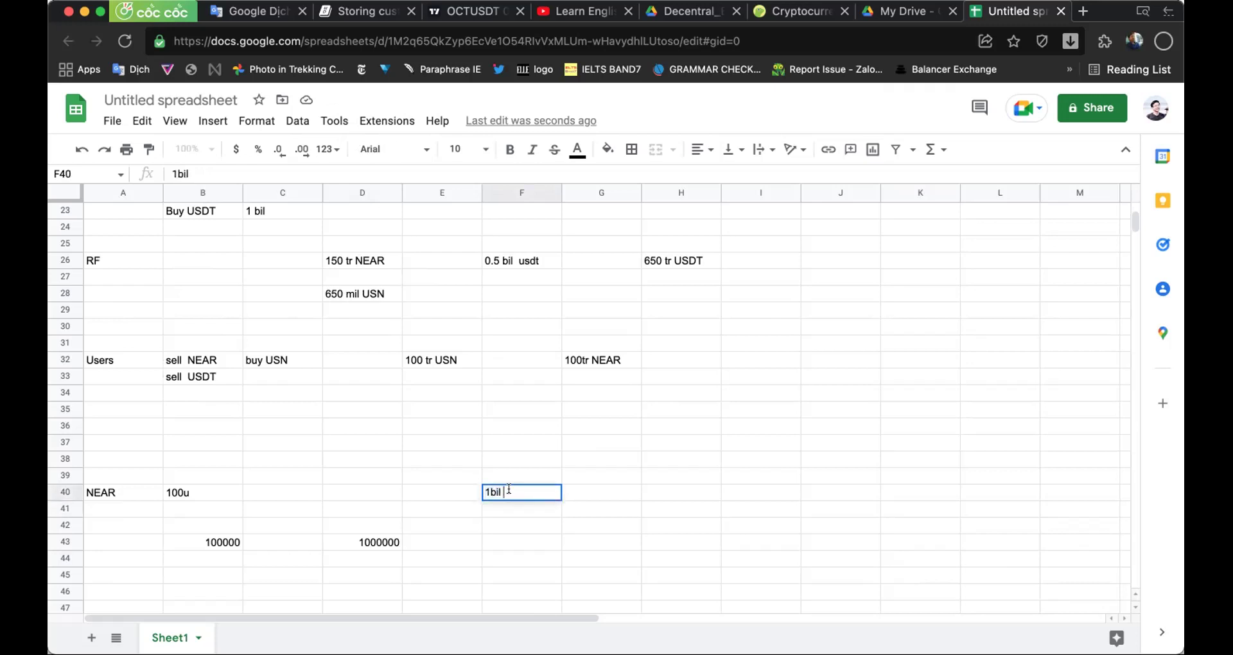
pyautogui.click(597, 494)
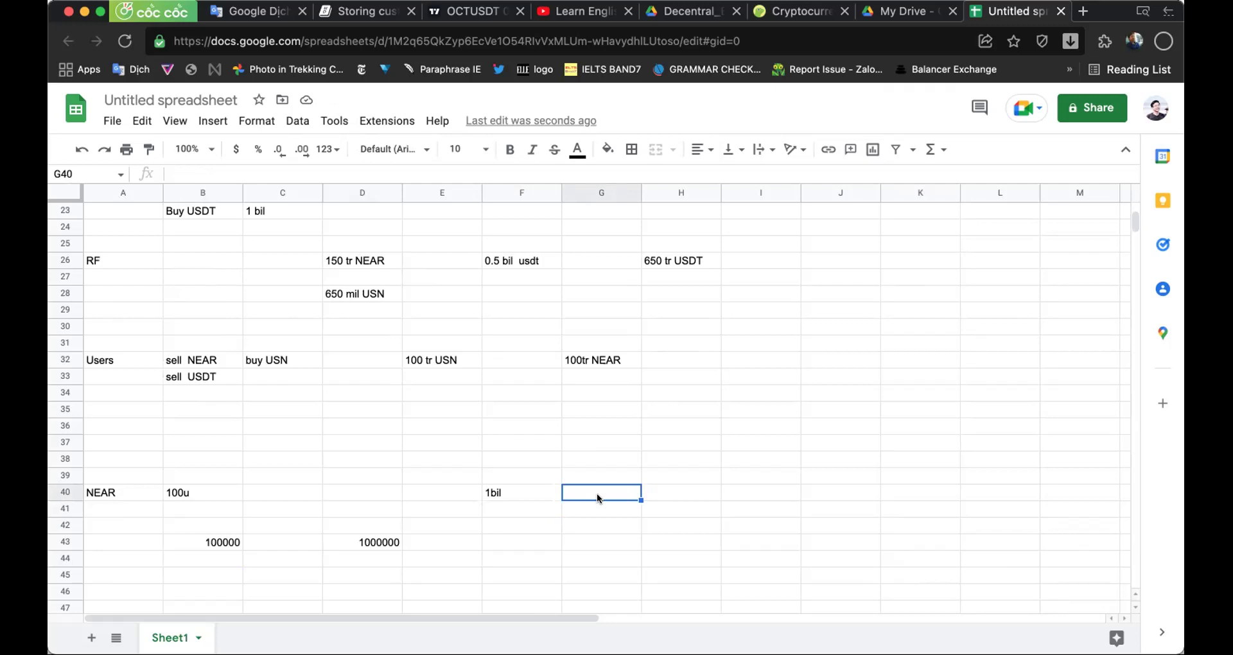
pyautogui.click(750, 491)
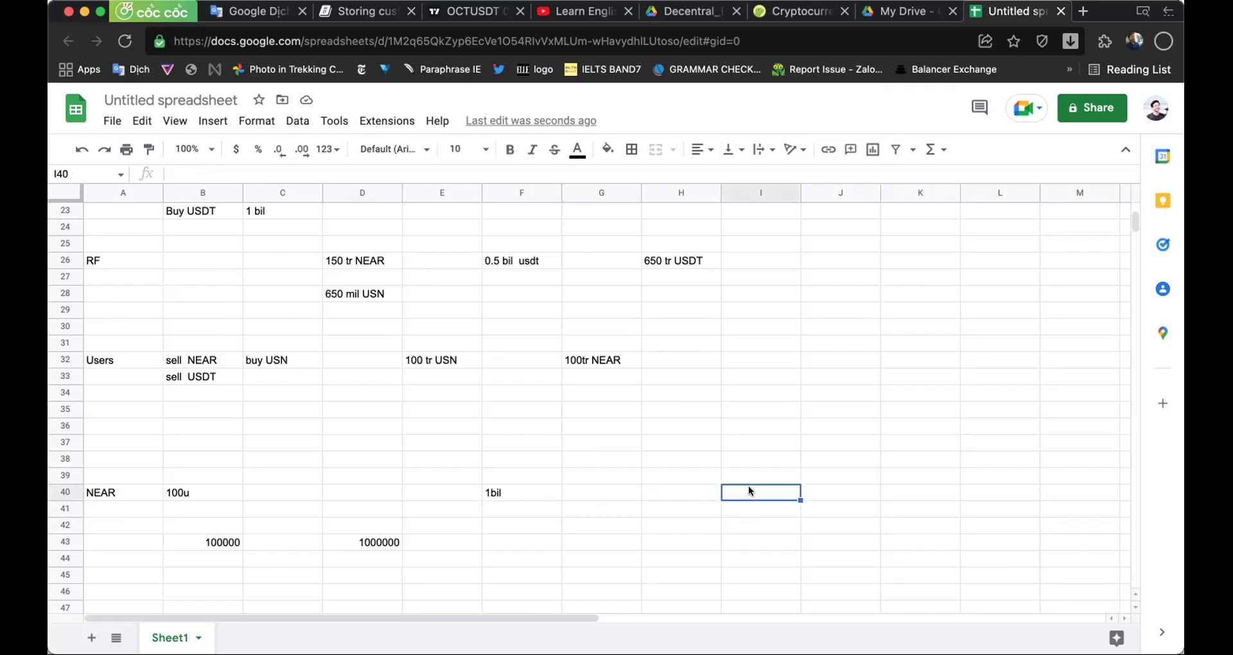
pyautogui.write('RF')
pyautogui.press('BackSpace')
pyautogui.press('BackSpace')
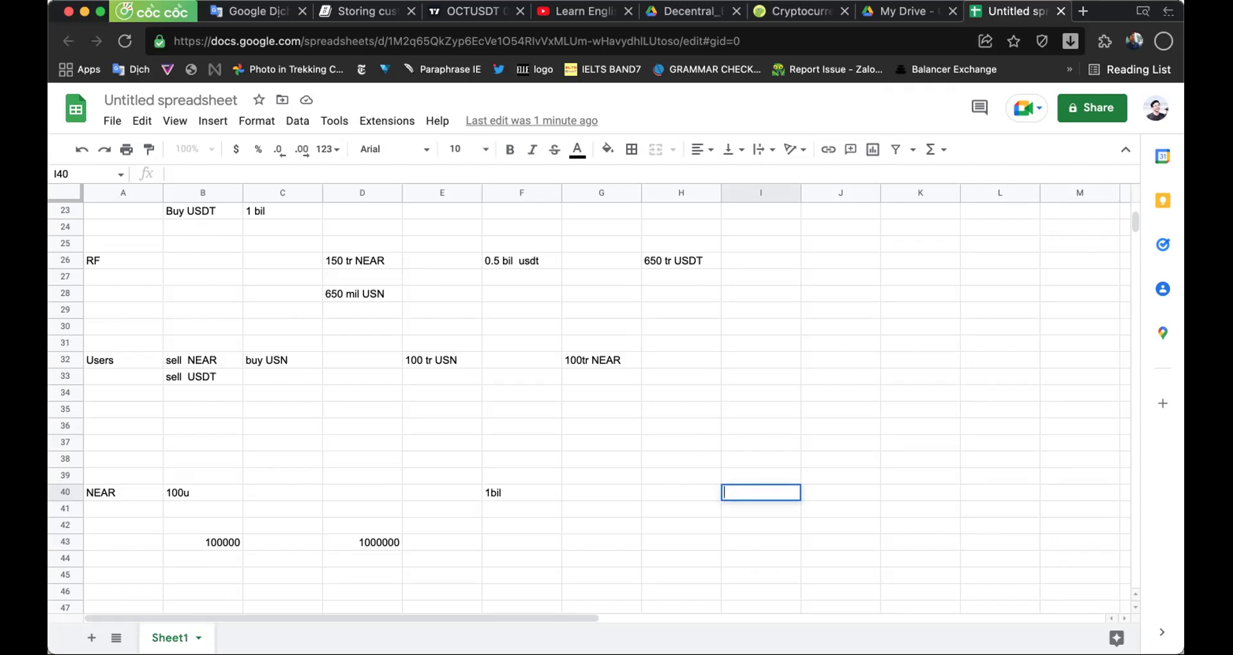
pyautogui.click(869, 438)
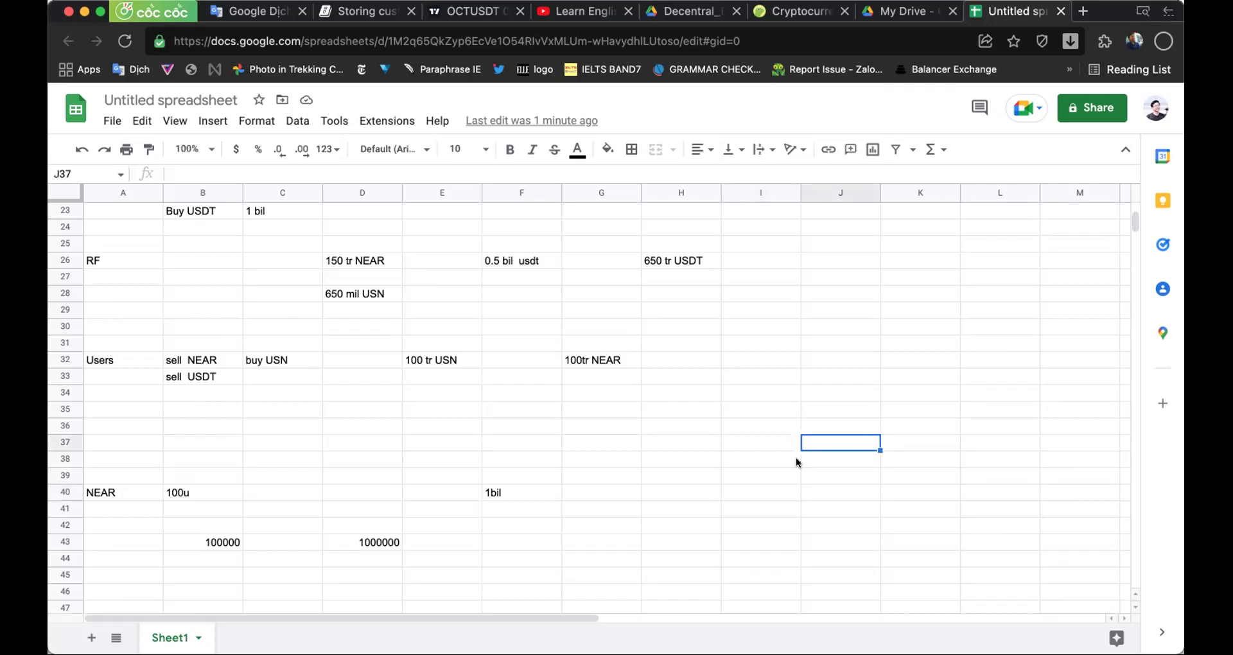
# - Compare the reserve's NEAR sale and USDT proceeds in row 17 with its NEAR holding in D26
pyautogui.scroll(6, 596, 499)
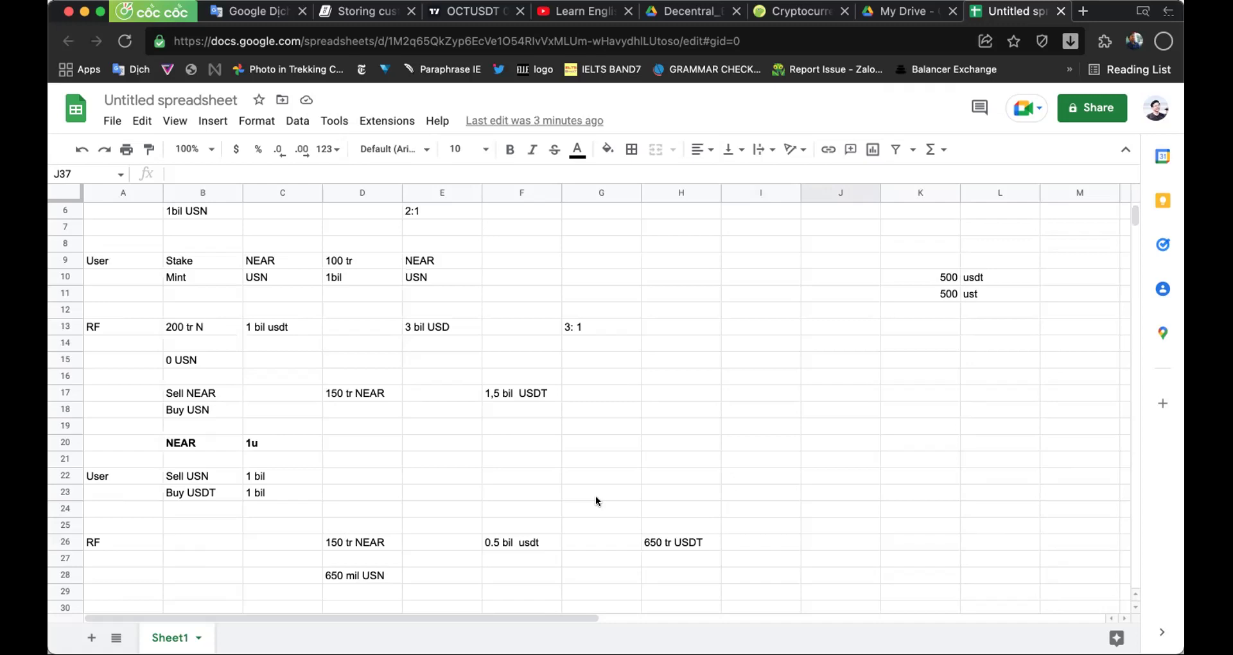
pyautogui.click(525, 393)
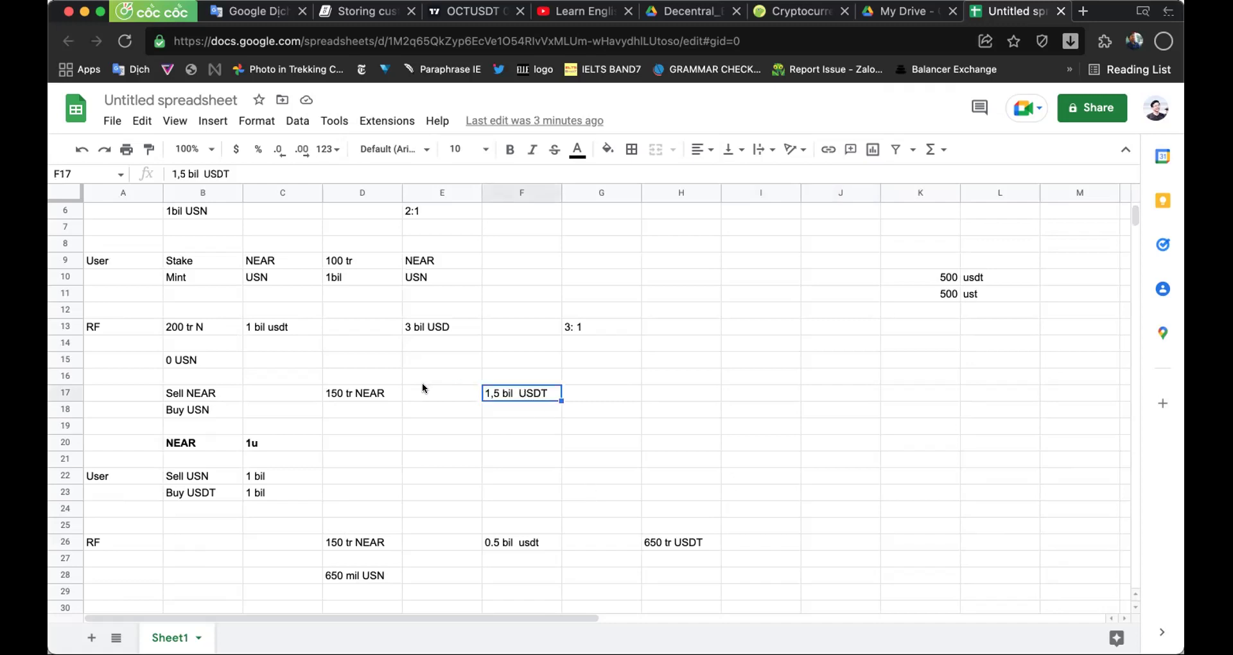
pyautogui.doubleClick(349, 392)
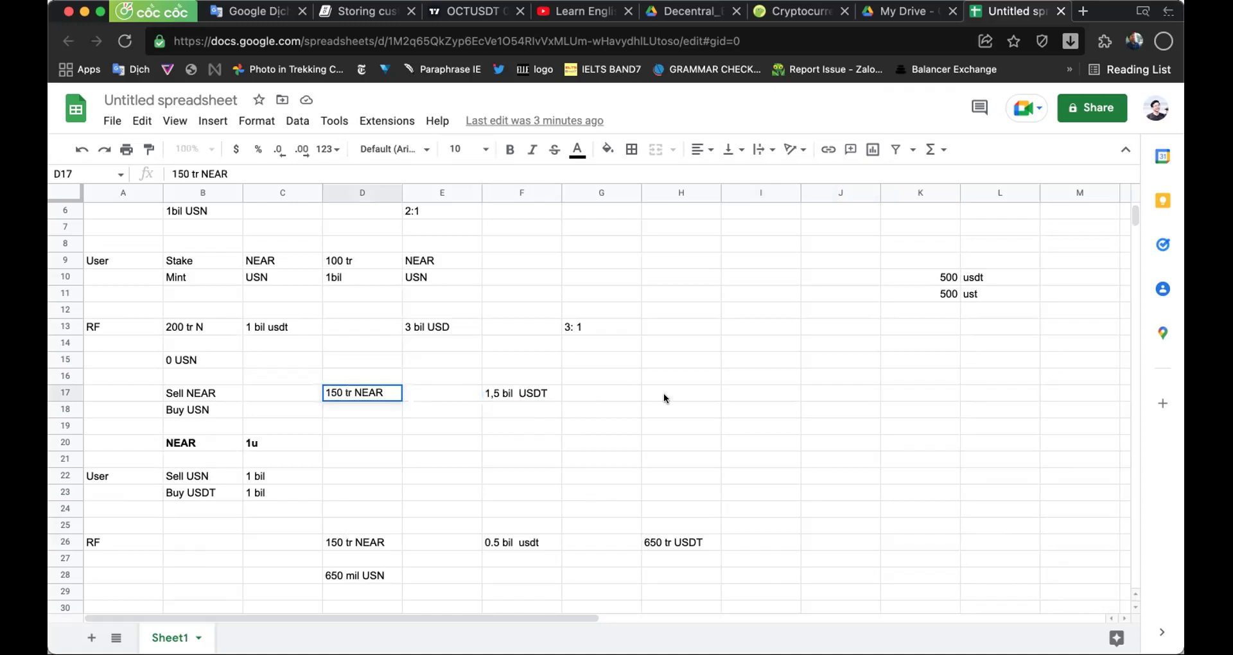
pyautogui.click(813, 395)
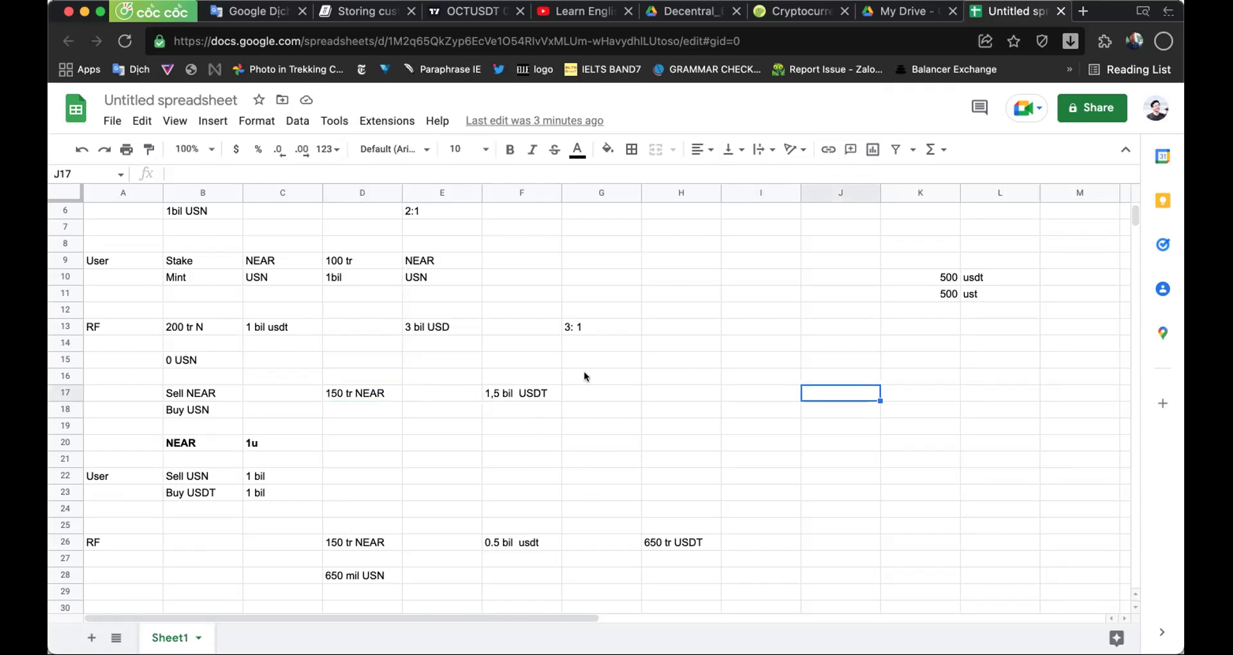
pyautogui.click(511, 383)
pyautogui.doubleClick(364, 384)
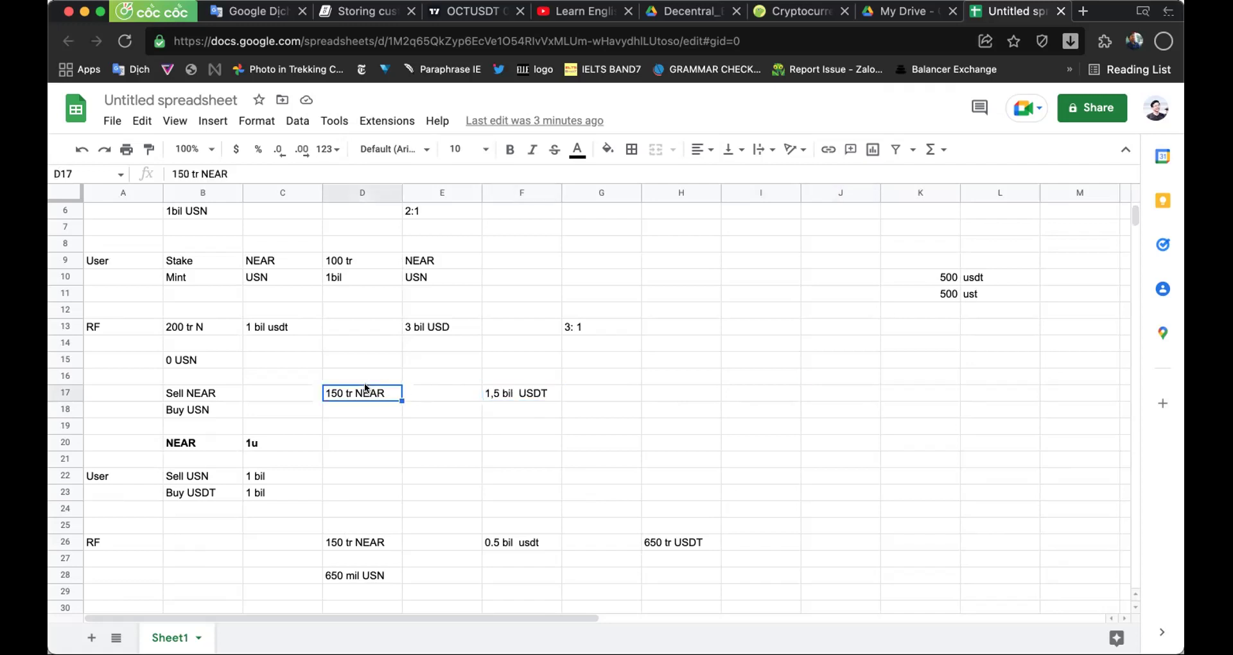
pyautogui.doubleClick(350, 543)
pyautogui.click(434, 508)
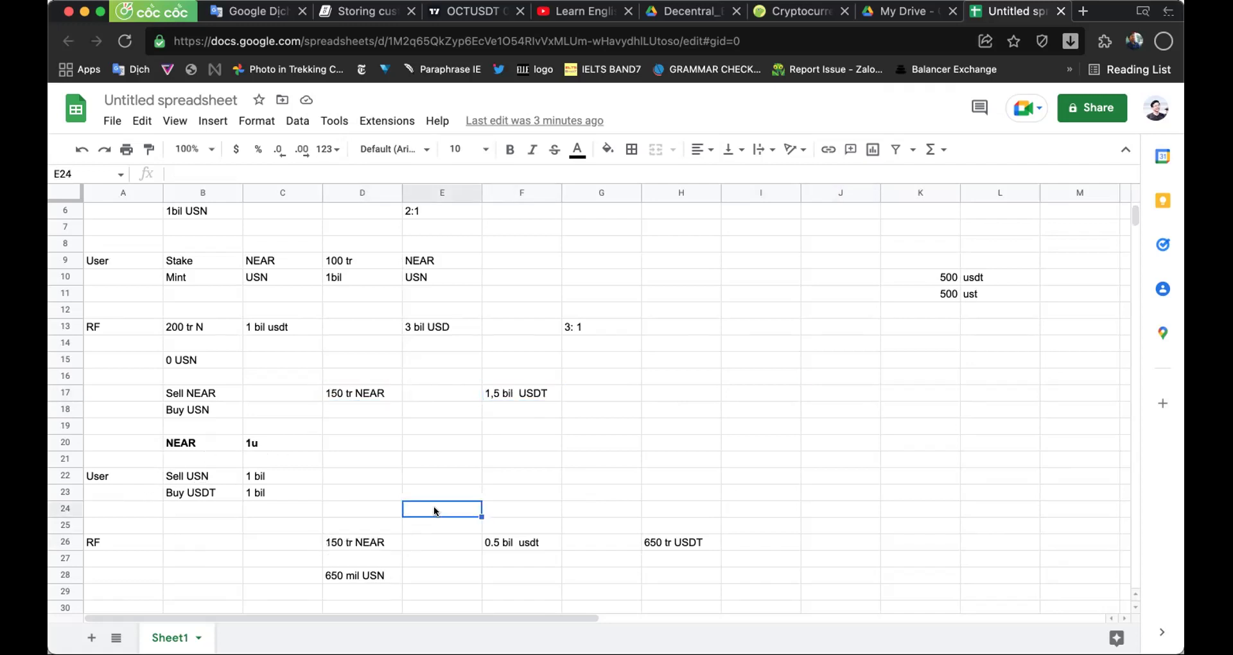
pyautogui.click(526, 384)
pyautogui.tripleClick(496, 389)
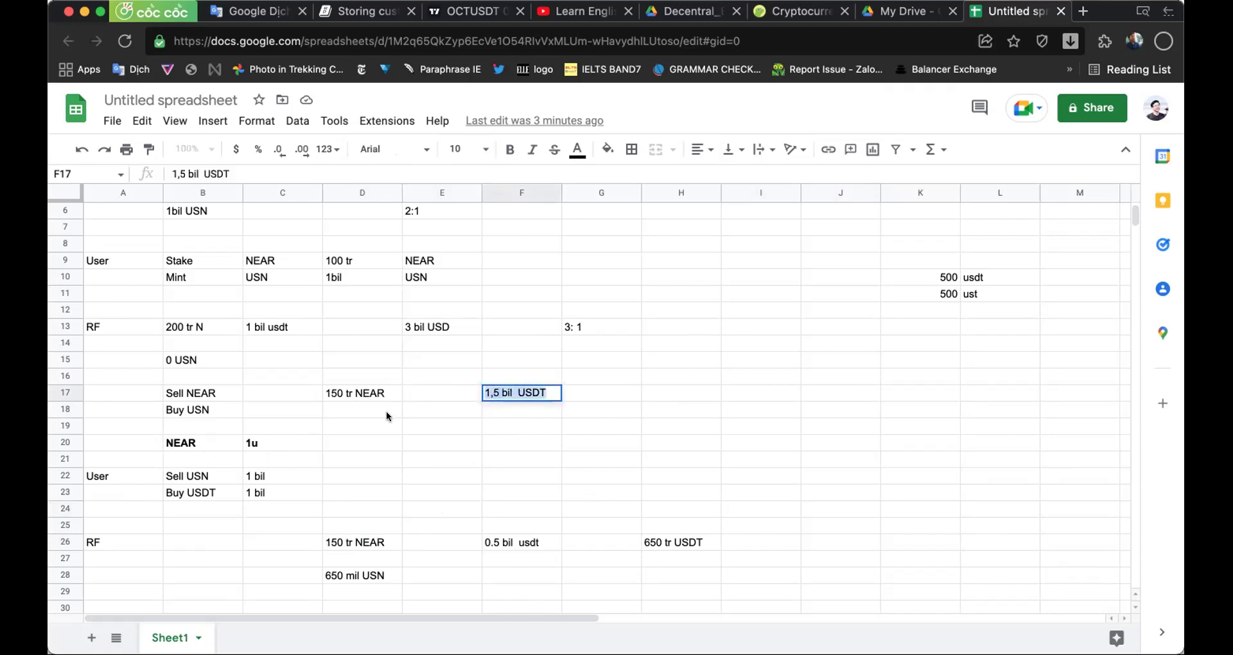
# - Compare the NEAR amount sold in D17 with the USDT proceeds in F17
pyautogui.doubleClick(378, 384)
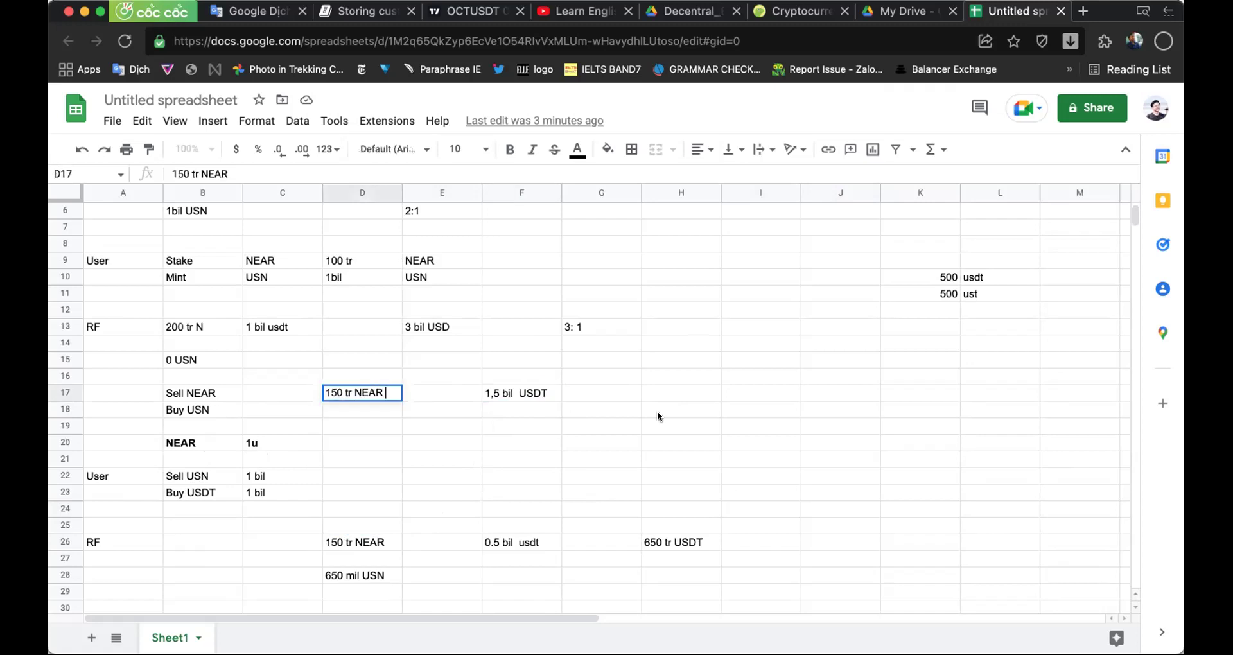
pyautogui.click(886, 389)
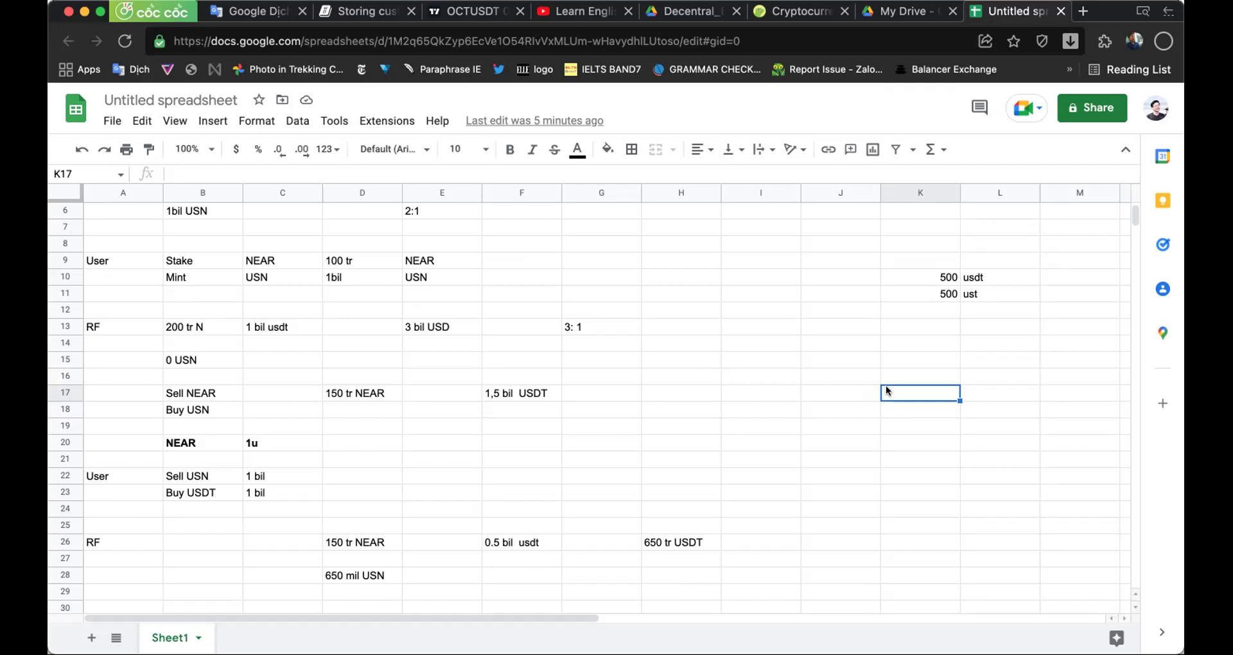
pyautogui.click(339, 389)
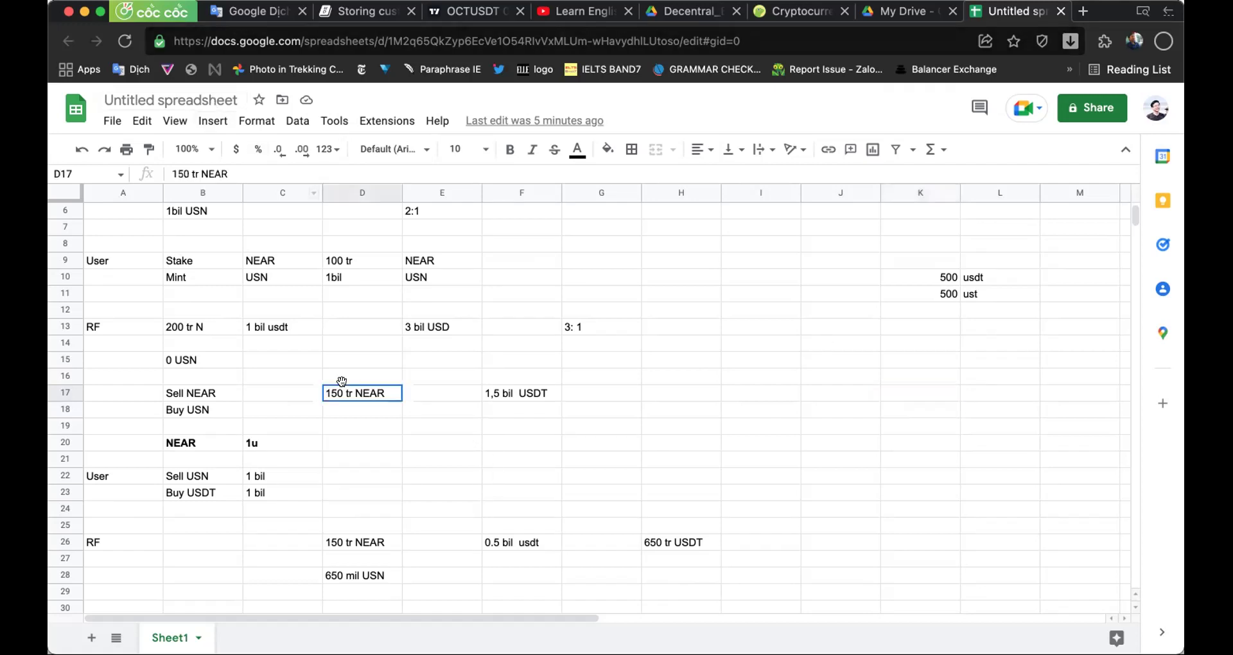
pyautogui.click(520, 392)
pyautogui.click(358, 391)
pyautogui.tripleClick(340, 393)
pyautogui.click(526, 390)
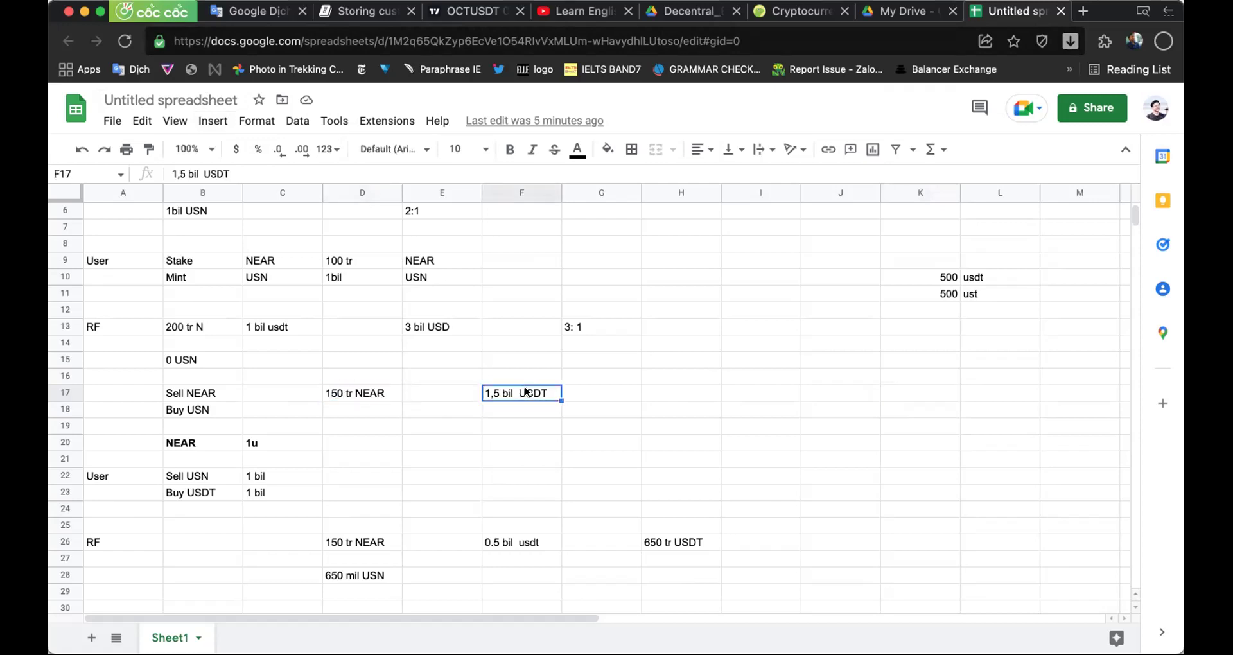
pyautogui.click(503, 427)
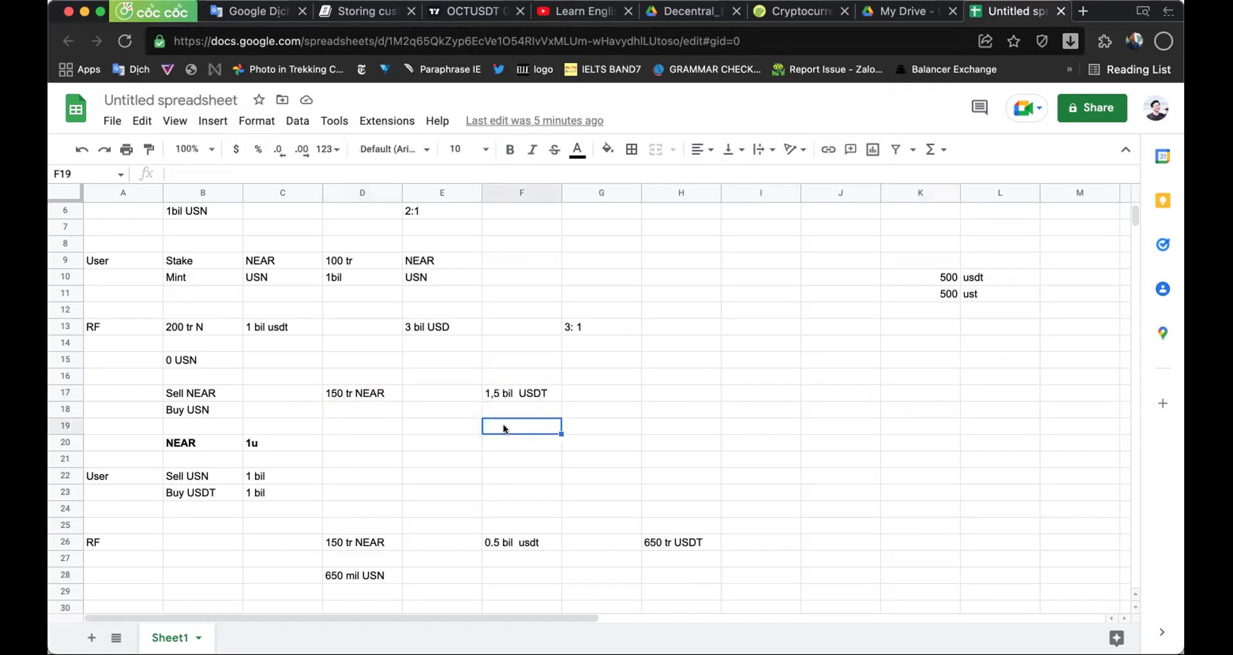
pyautogui.doubleClick(365, 386)
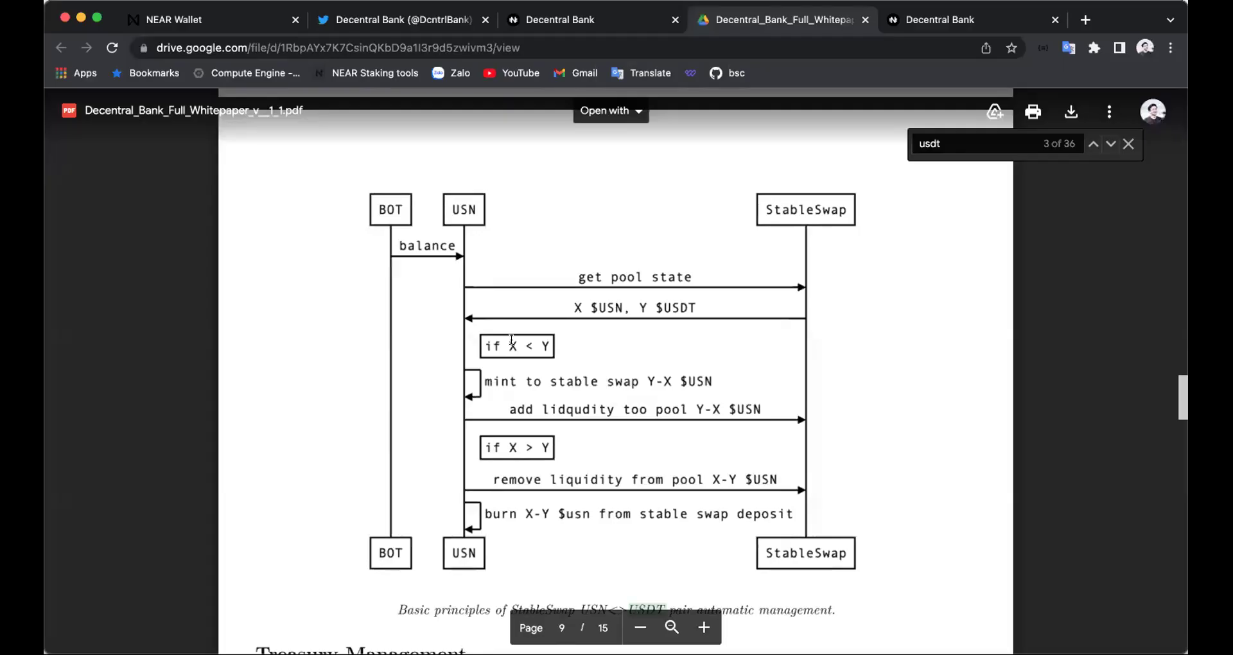
# - In the Decentral Bank whitepaper, examine the quadratic trend function and the downward and upward NEAR trend cases under Main algorithms
pyautogui.scroll(-10, 624, 407)
pyautogui.scroll(10, 624, 407)
pyautogui.scroll(4, 624, 407)
pyautogui.scroll(10, 624, 407)
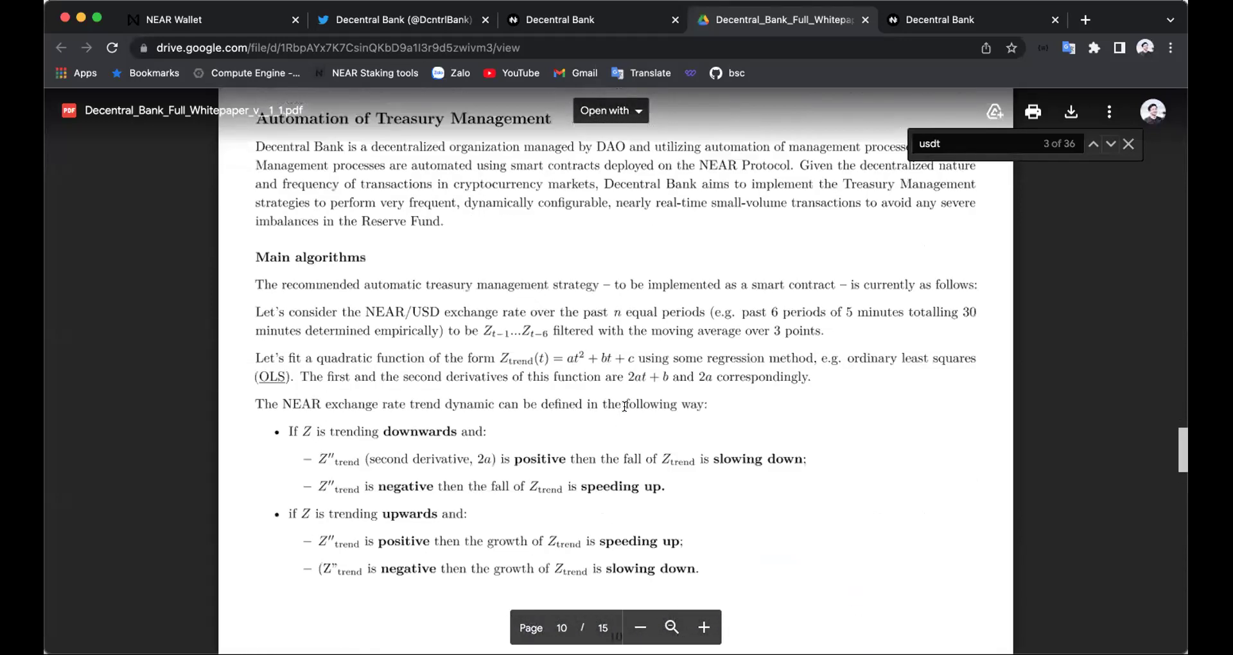
pyautogui.moveTo(498, 353); pyautogui.dragTo(636, 354)
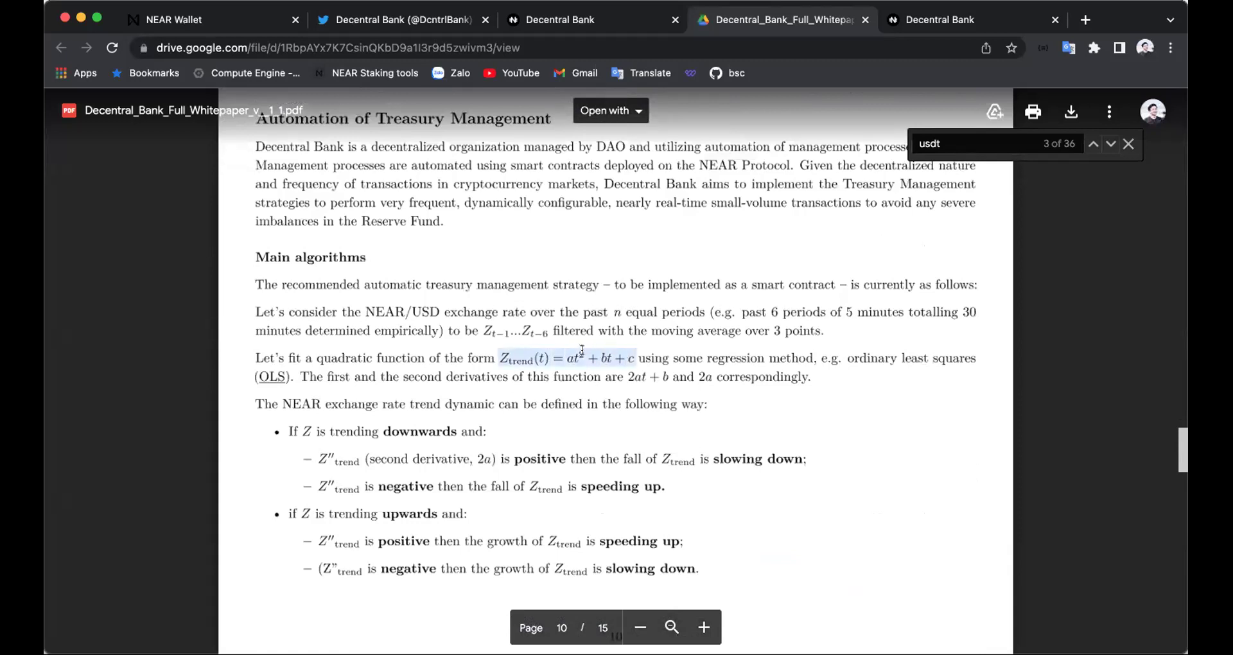
pyautogui.click(646, 357)
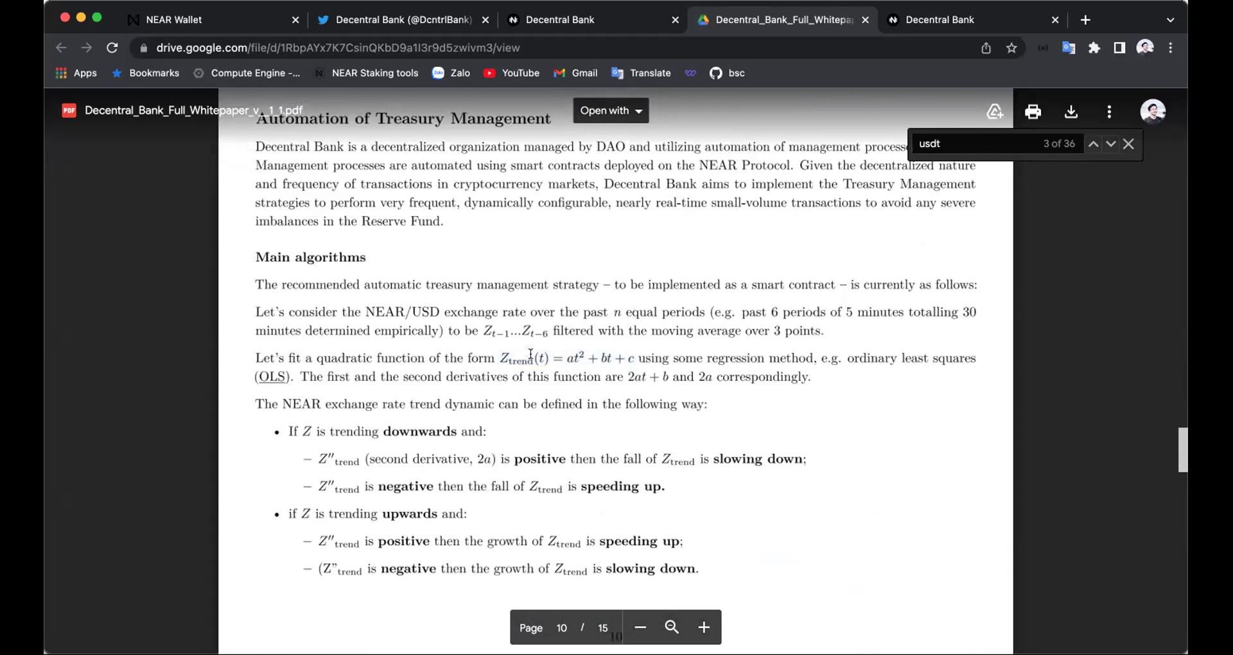
pyautogui.doubleClick(398, 429)
pyautogui.moveTo(383, 513); pyautogui.dragTo(455, 507)
# - Examine the NEAR sell case and NEAR buy case charts on page 11 of the whitepaper
pyautogui.scroll(-2, 492, 489)
pyautogui.scroll(-10, 492, 489)
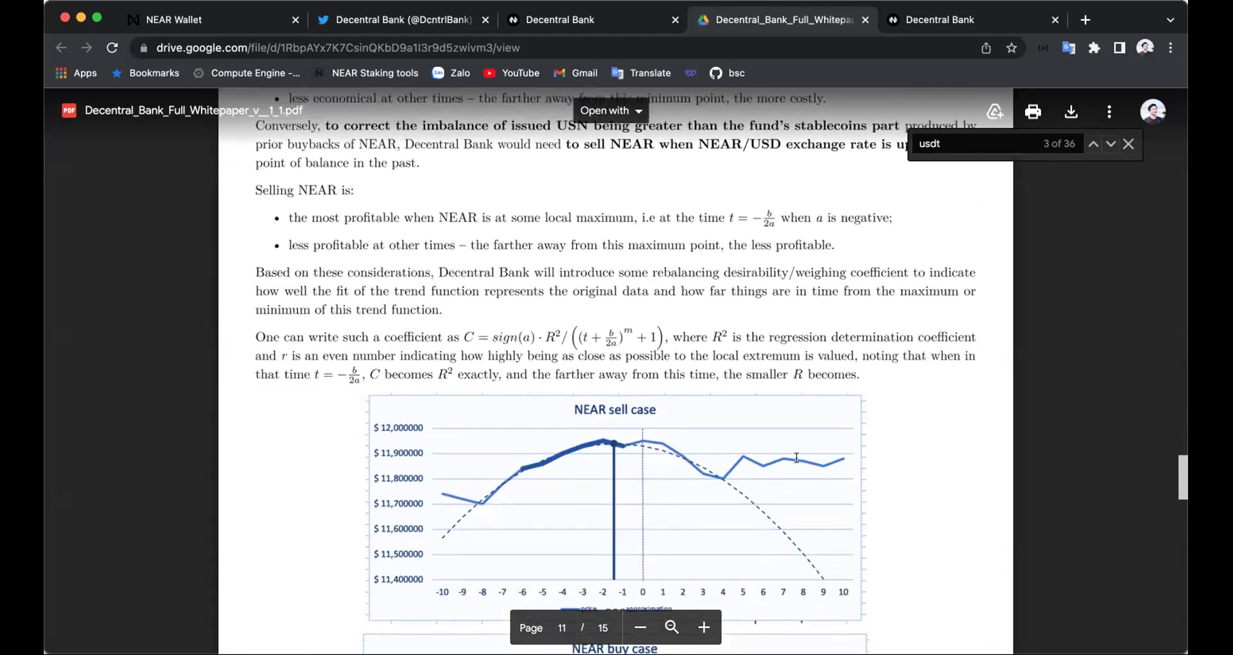
pyautogui.scroll(-5, 821, 455)
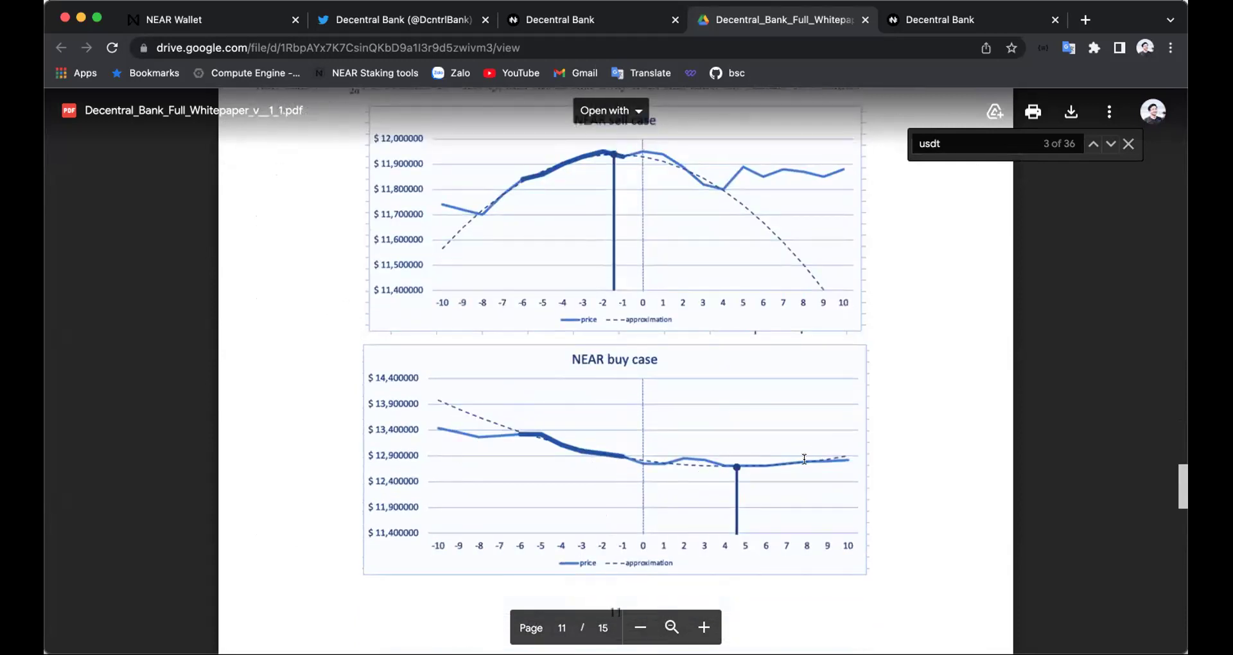
pyautogui.scroll(-10, 804, 459)
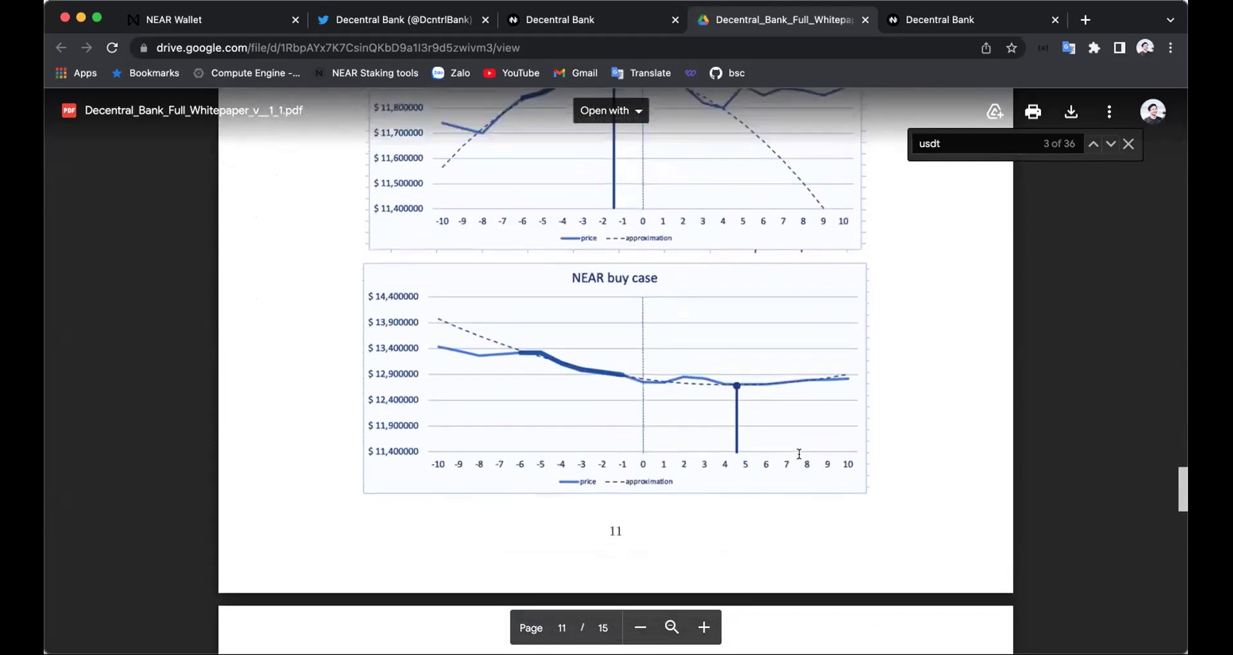
# - Skim the treasury management algorithm and its variables, and read the centralized exchange drawbacks under Decentralized implementation
pyautogui.scroll(-4, 799, 454)
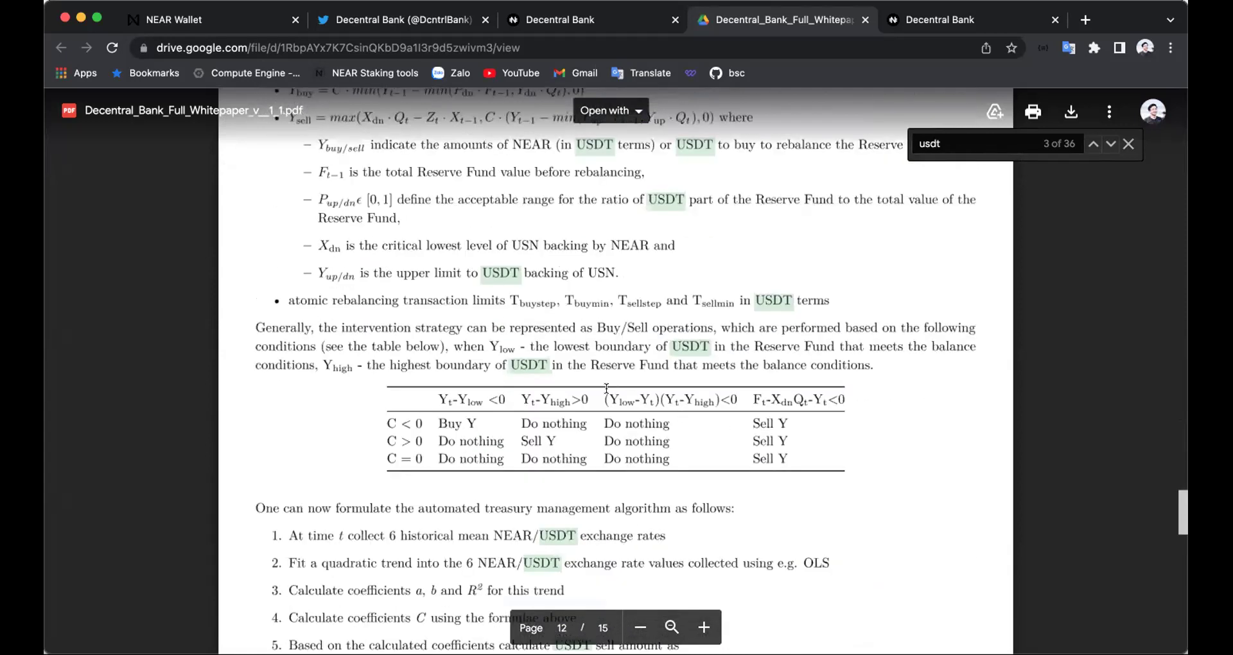
pyautogui.scroll(-9, 606, 388)
pyautogui.scroll(-10, 606, 387)
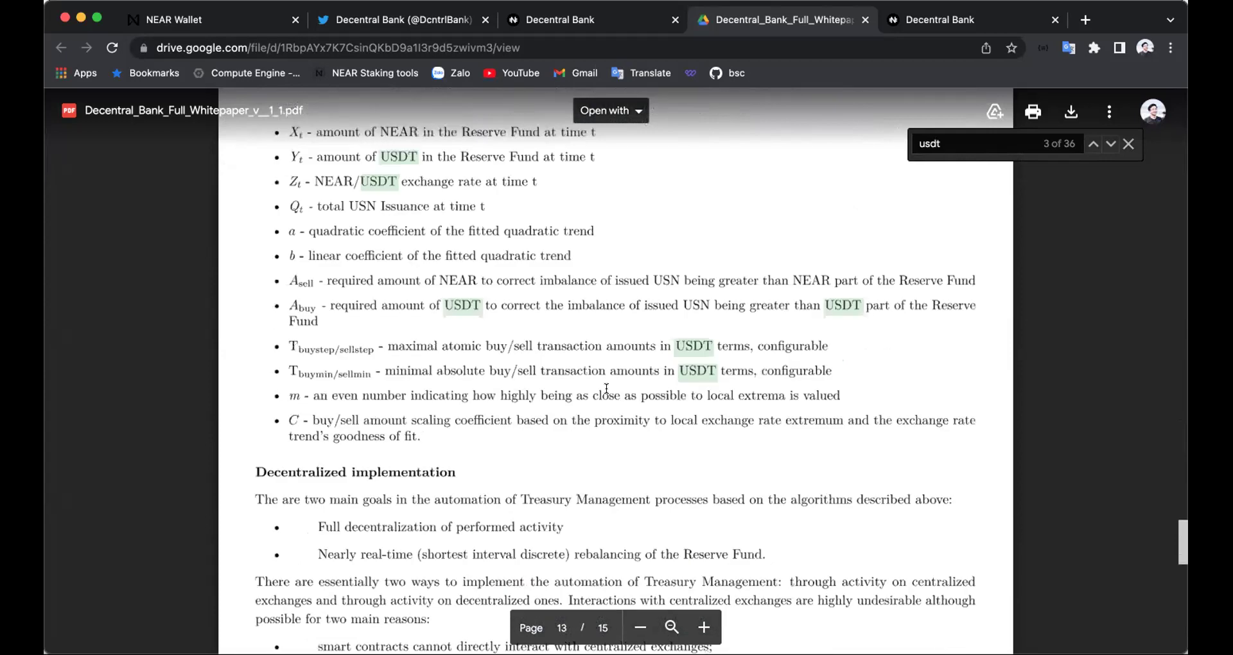
pyautogui.scroll(-5, 404, 361)
pyautogui.scroll(3, 379, 353)
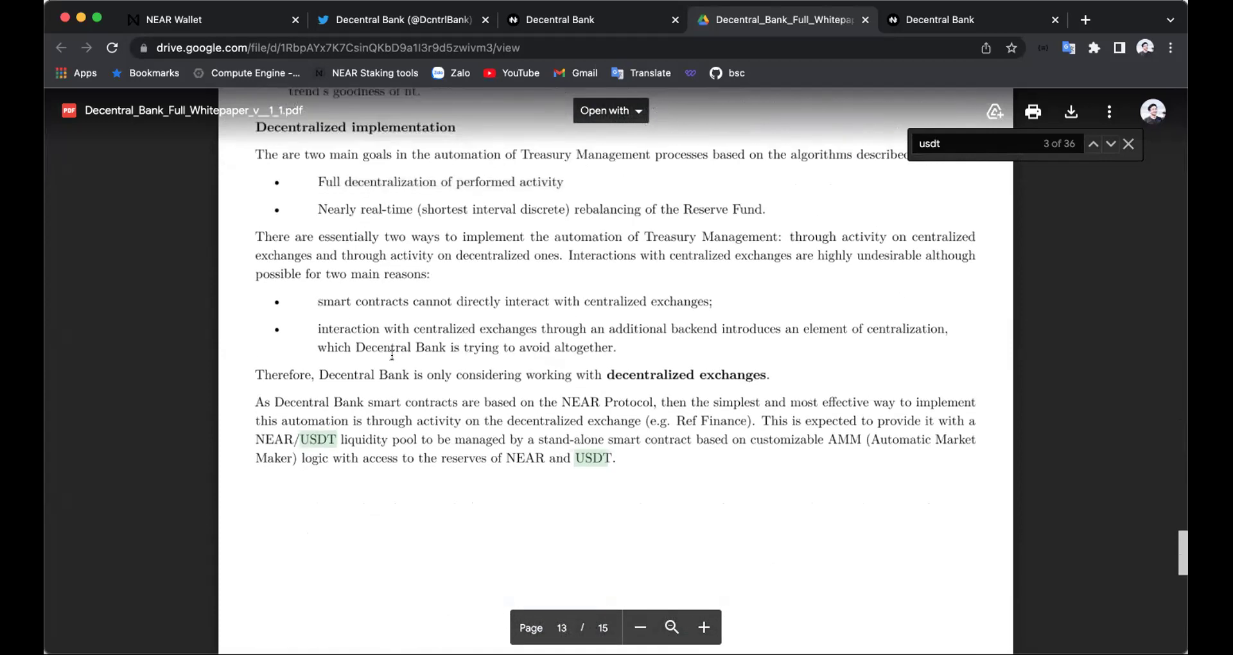
pyautogui.moveTo(352, 343); pyautogui.dragTo(734, 350)
# - Read the intervention strategy paragraph above the Buy/Sell conditions table on page 12
pyautogui.scroll(15, 736, 342)
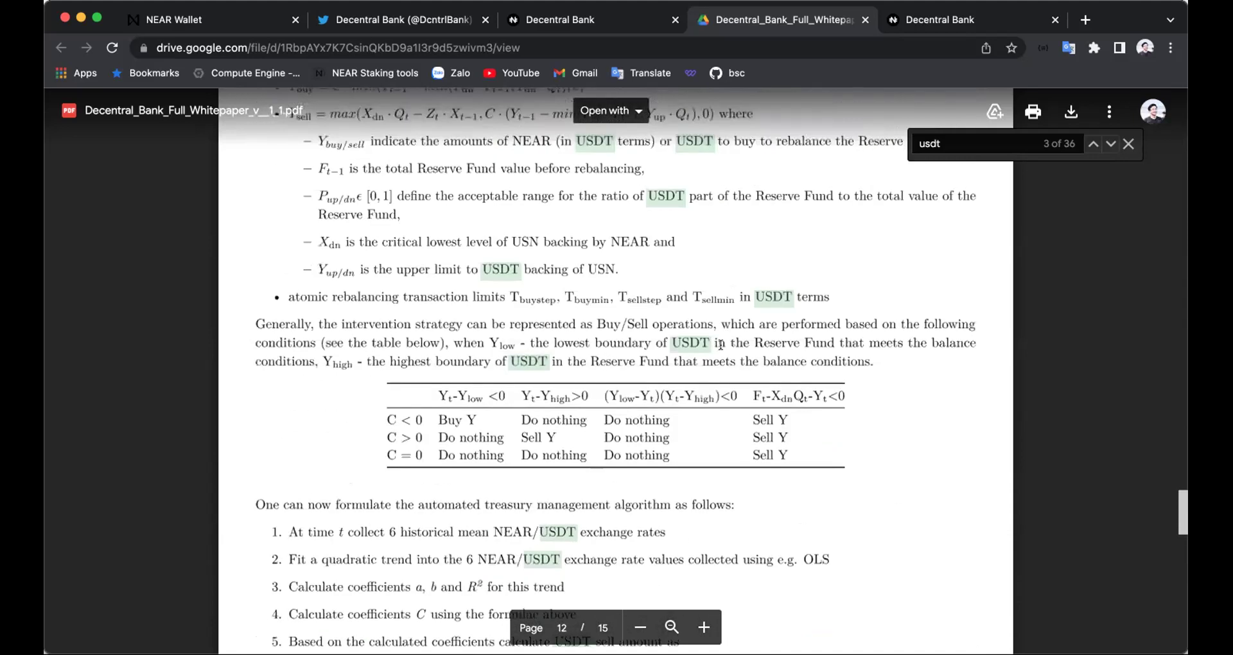
pyautogui.moveTo(343, 324); pyautogui.dragTo(759, 349)
pyautogui.click(759, 349)
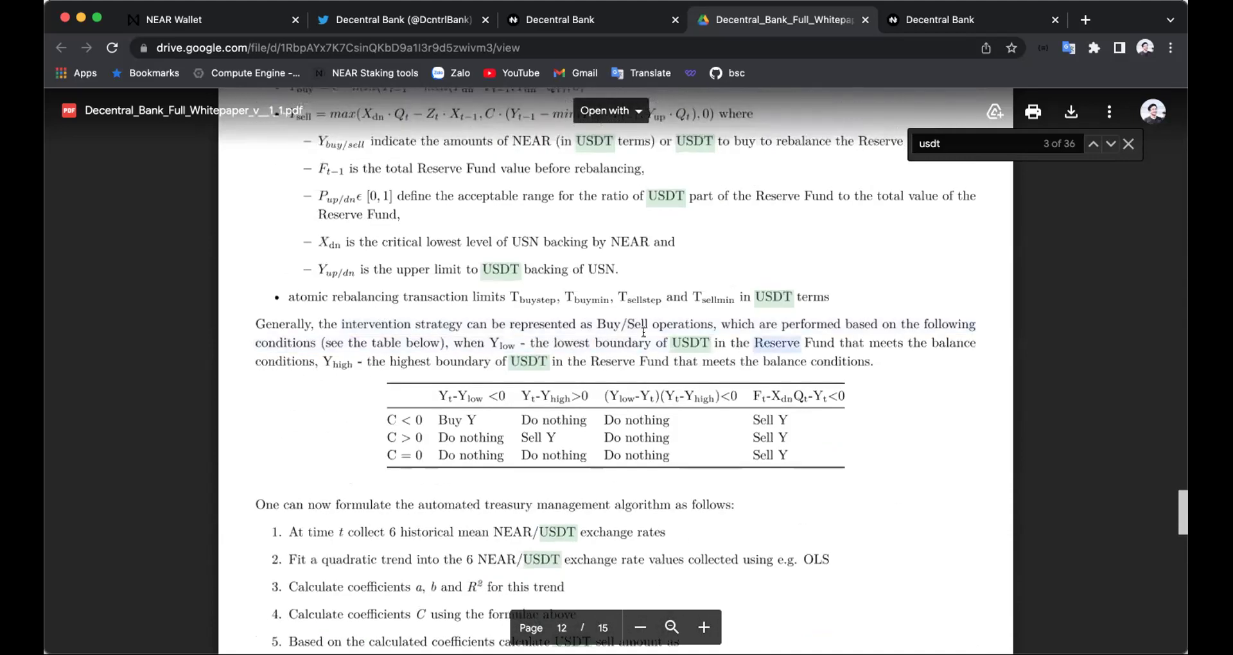
# - Review the NEAR rebalancing rules on page 11 and the BackingRatio formula under USN rate stability and backing principles
pyautogui.scroll(5, 601, 341)
pyautogui.scroll(10, 601, 341)
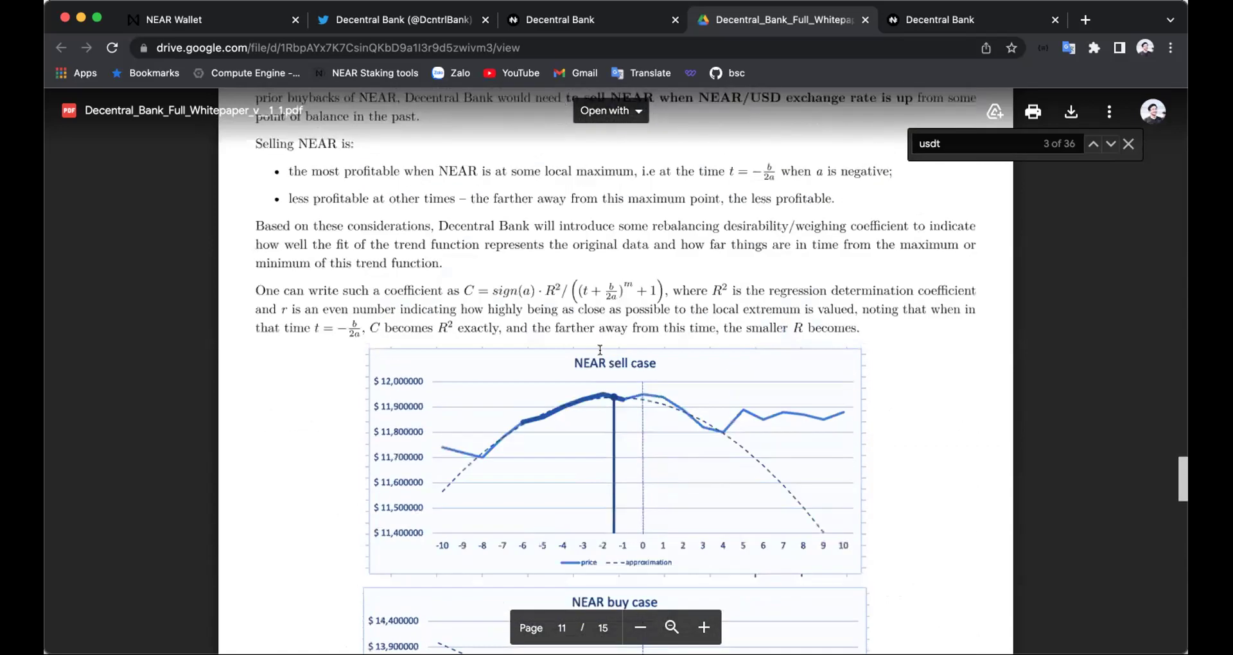
pyautogui.scroll(10, 549, 273)
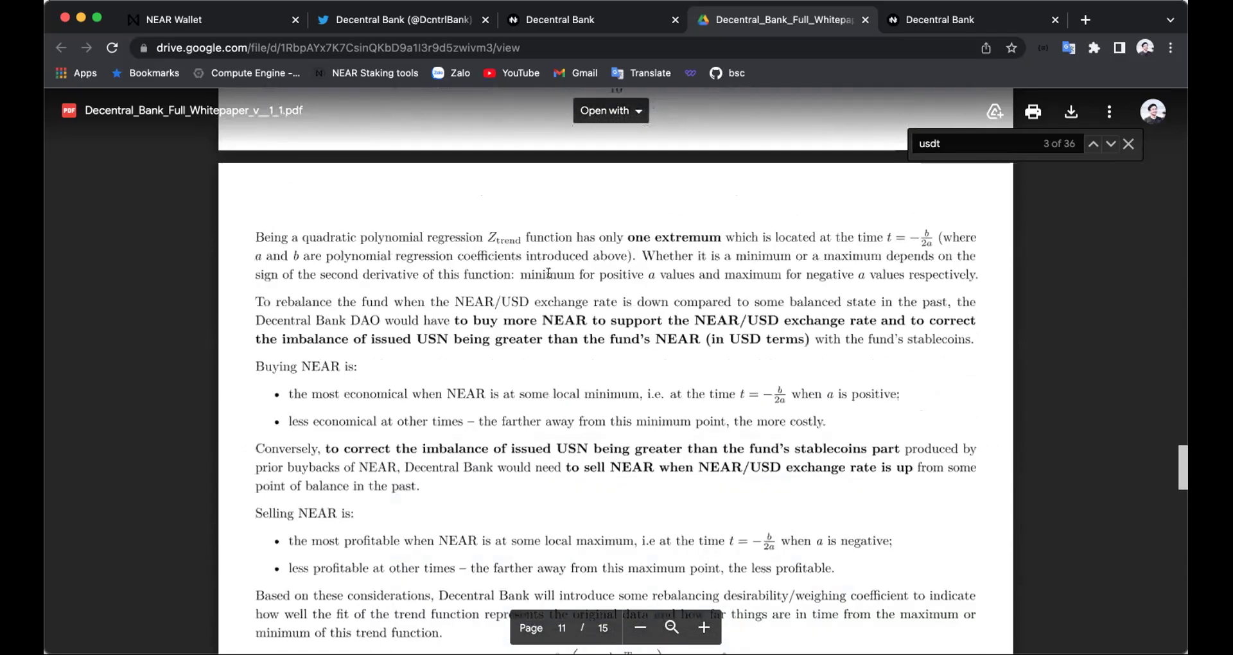
pyautogui.scroll(10, 549, 273)
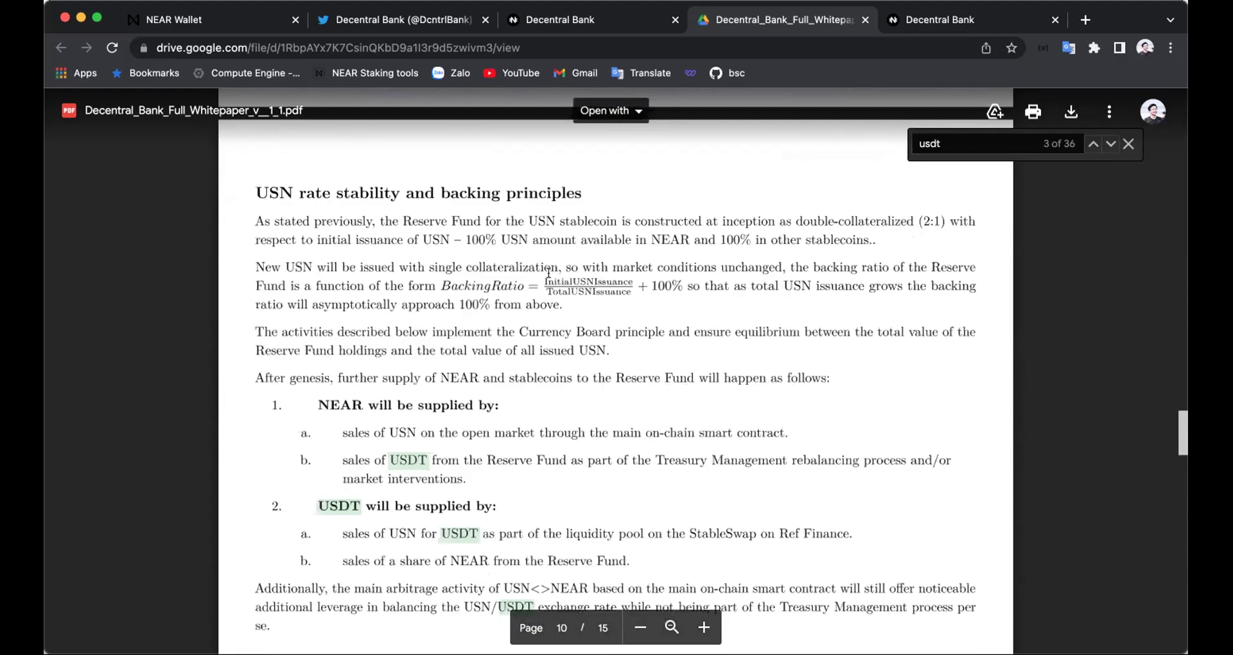
pyautogui.scroll(-1, 548, 273)
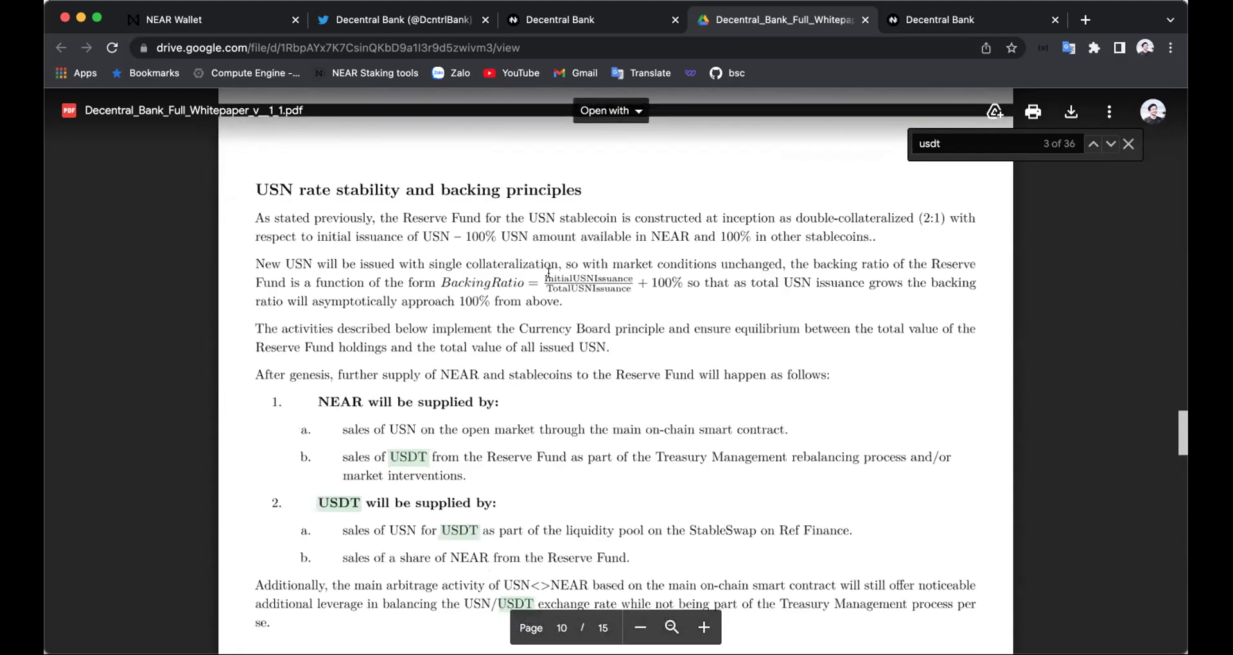
pyautogui.doubleClick(580, 274)
# - Read when buying NEAR is most economical and when selling NEAR is most profitable on page 11
pyautogui.scroll(-10, 671, 342)
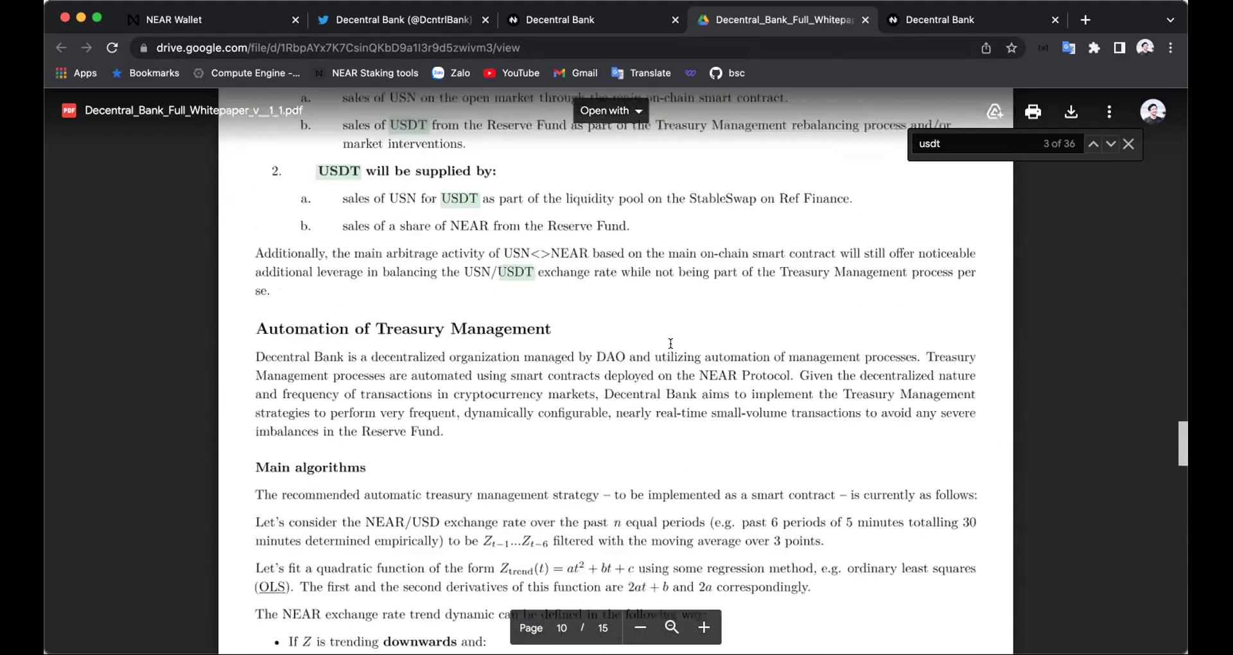
pyautogui.scroll(-3, 671, 342)
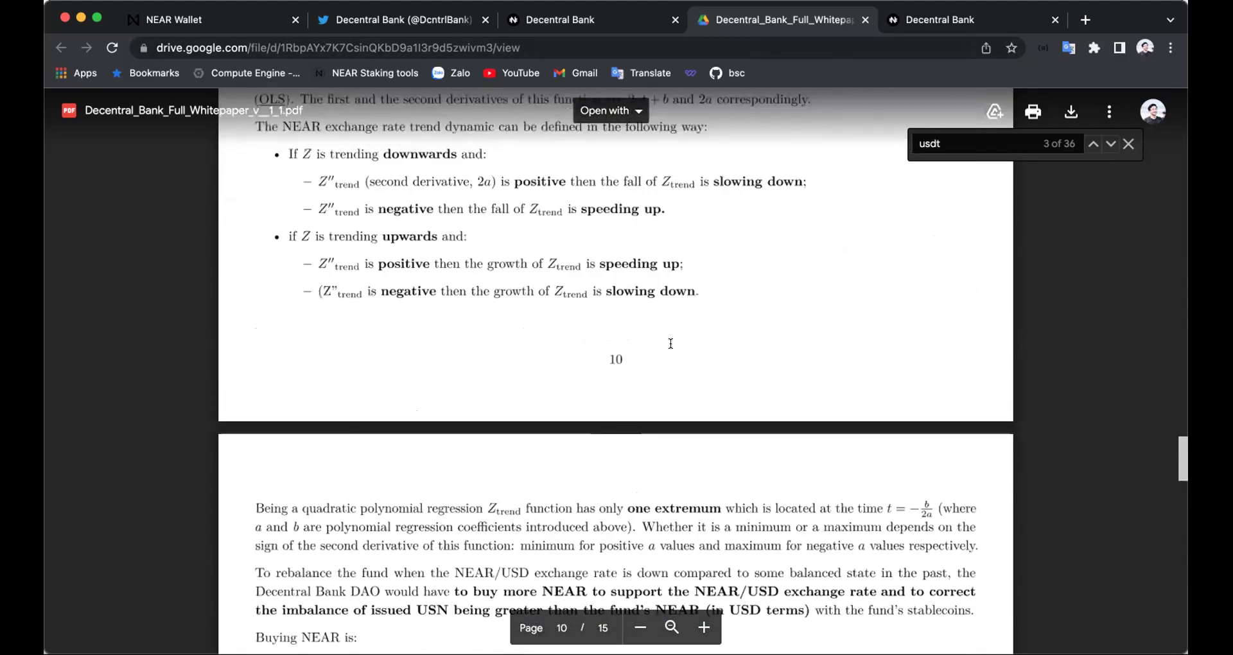
pyautogui.scroll(-8, 671, 344)
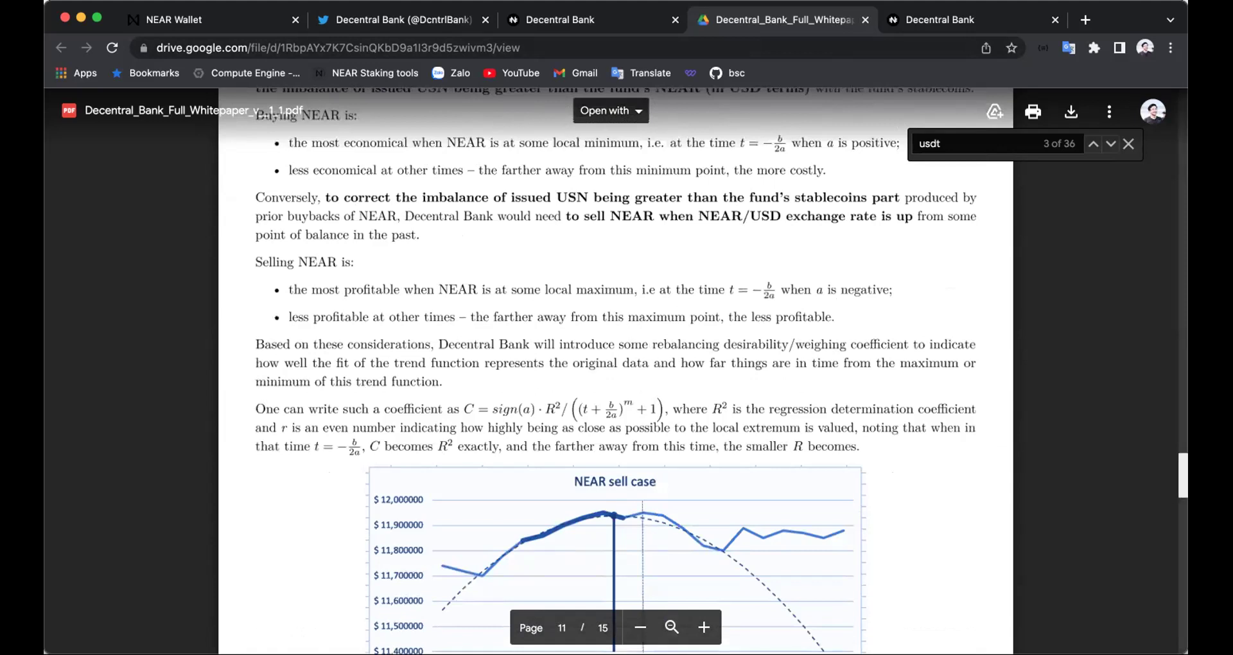
pyautogui.scroll(-1, 723, 431)
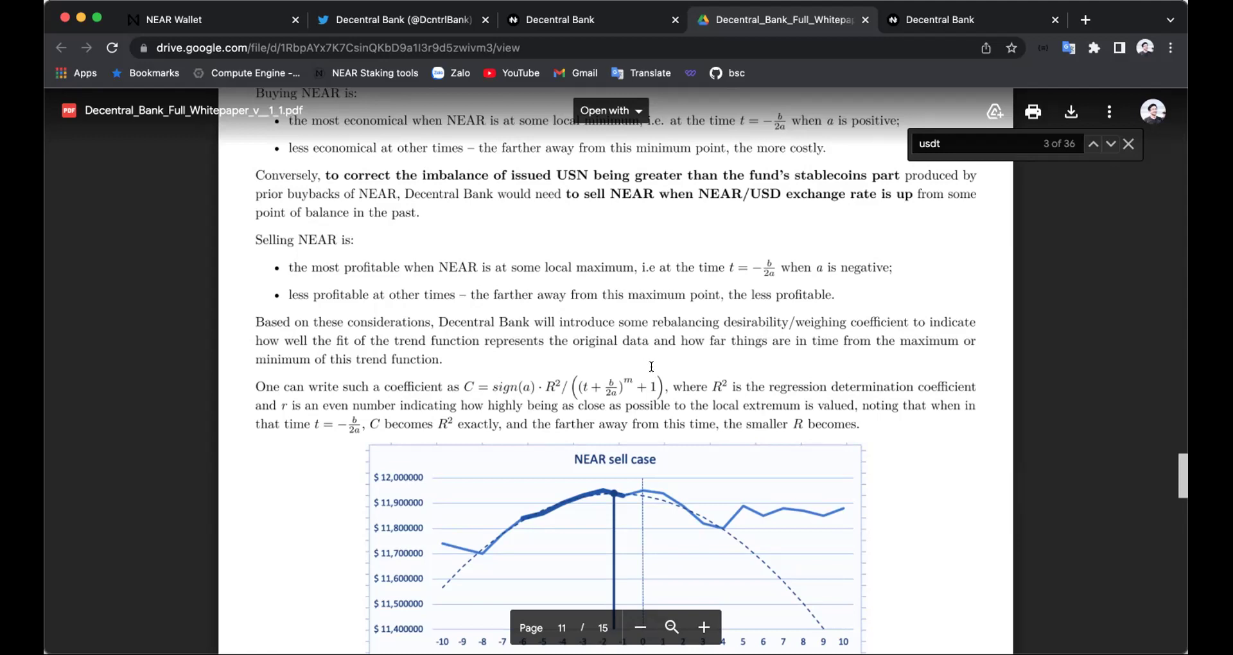
# - Find the Currency Board section on page 7 and read its definition and the Hong Kong dollar peg example
pyautogui.scroll(2, 651, 366)
pyautogui.scroll(7, 651, 366)
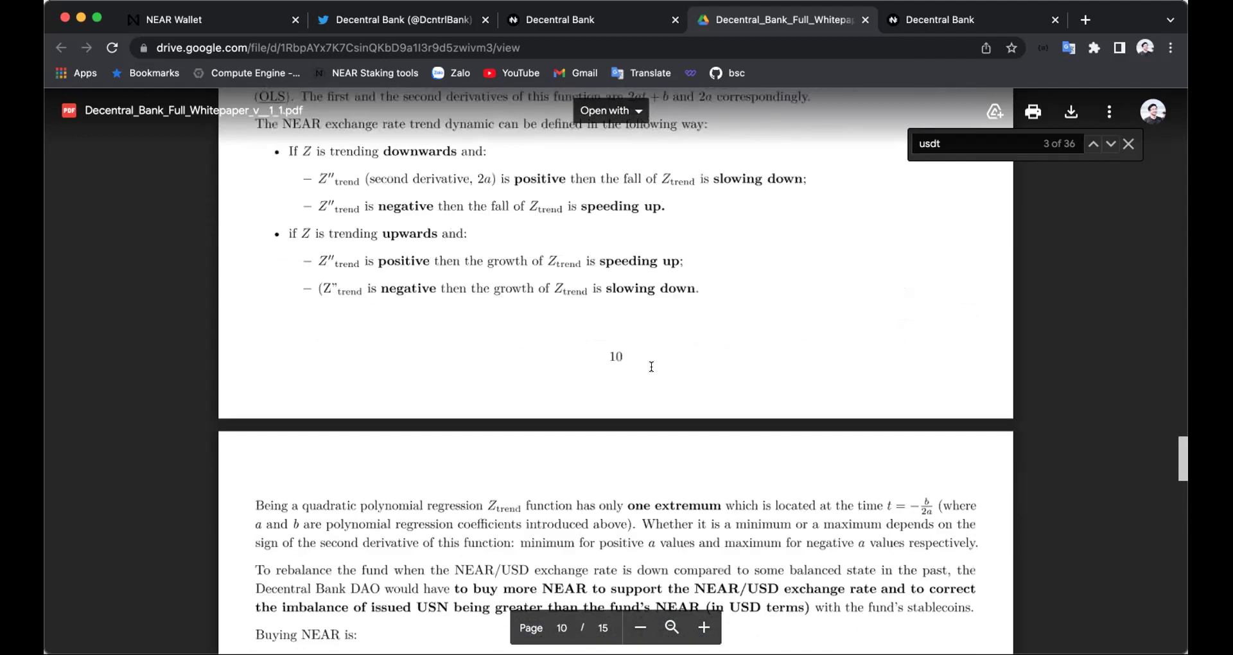
pyautogui.scroll(11, 651, 366)
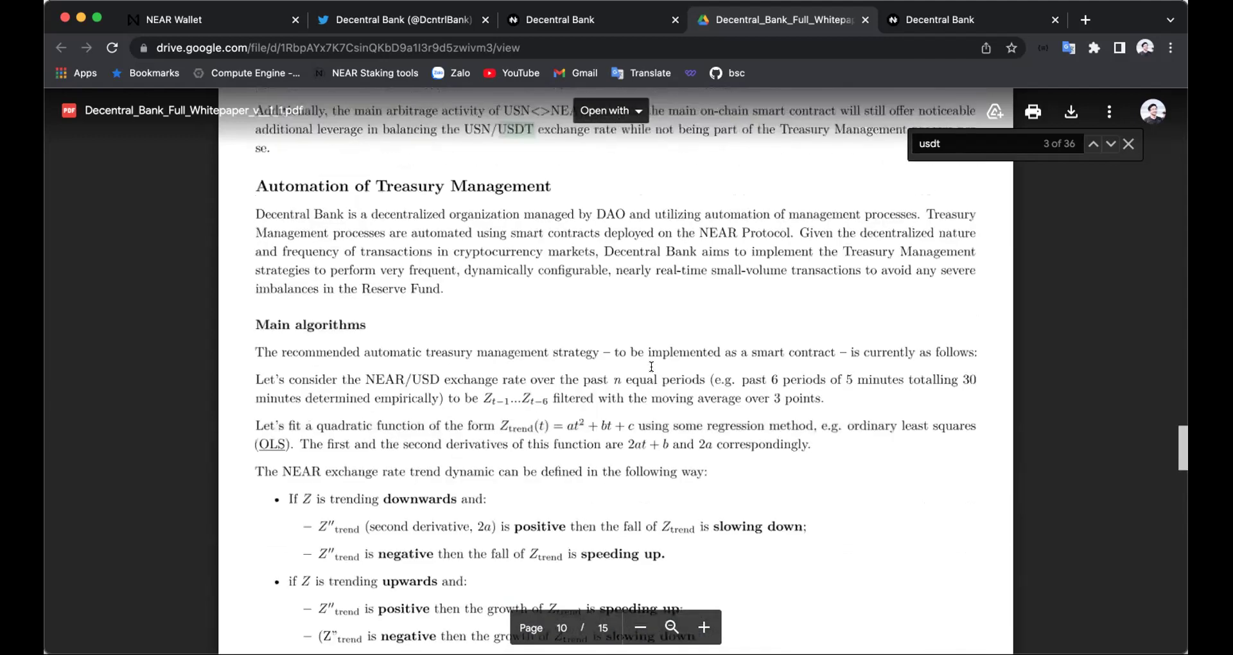
pyautogui.scroll(20, 651, 366)
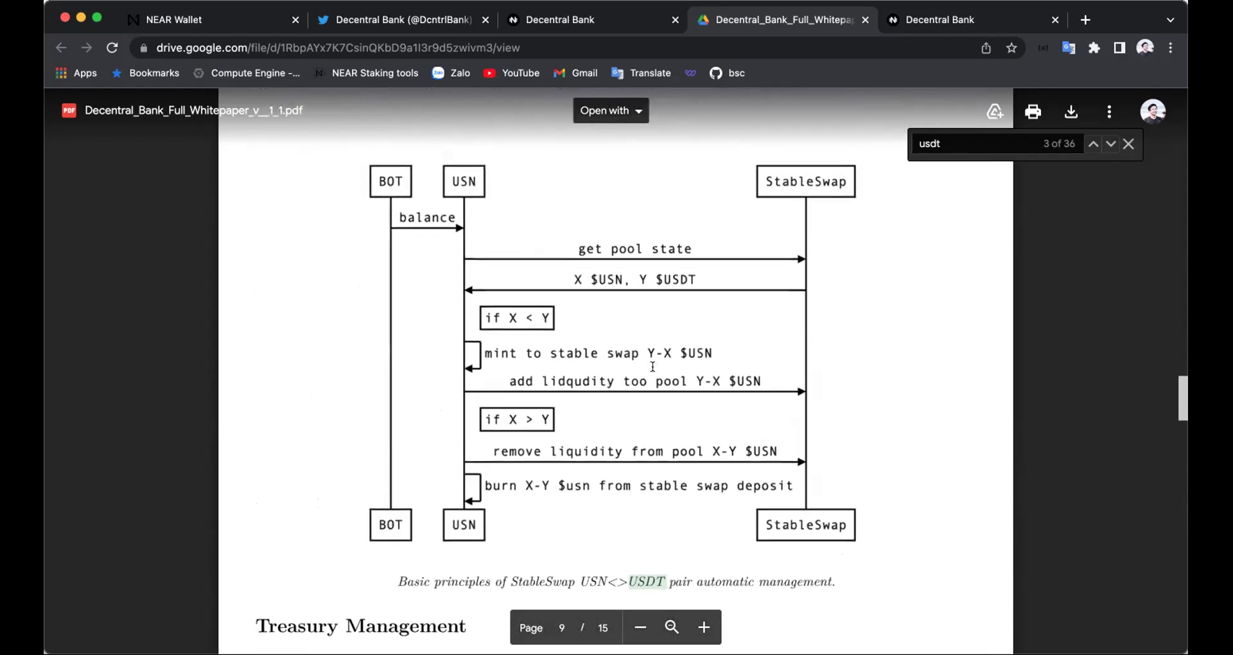
pyautogui.scroll(20, 653, 366)
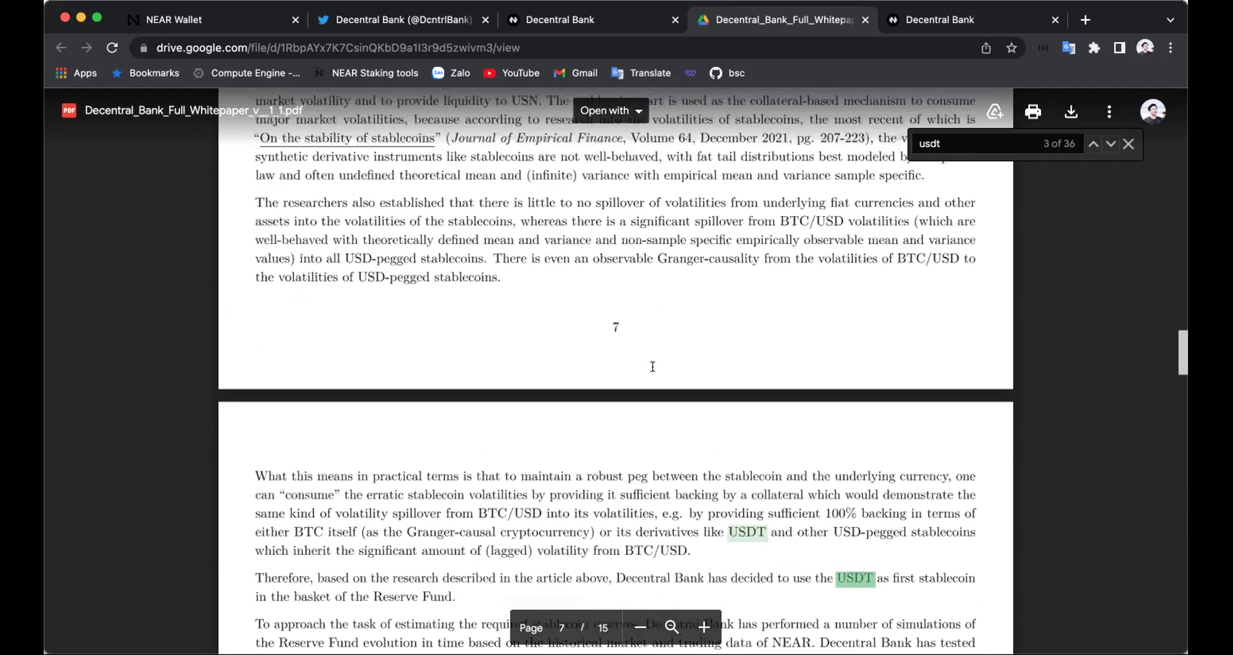
pyautogui.scroll(8, 652, 366)
pyautogui.moveTo(250, 435); pyautogui.dragTo(364, 418)
pyautogui.scroll(-1, 605, 418)
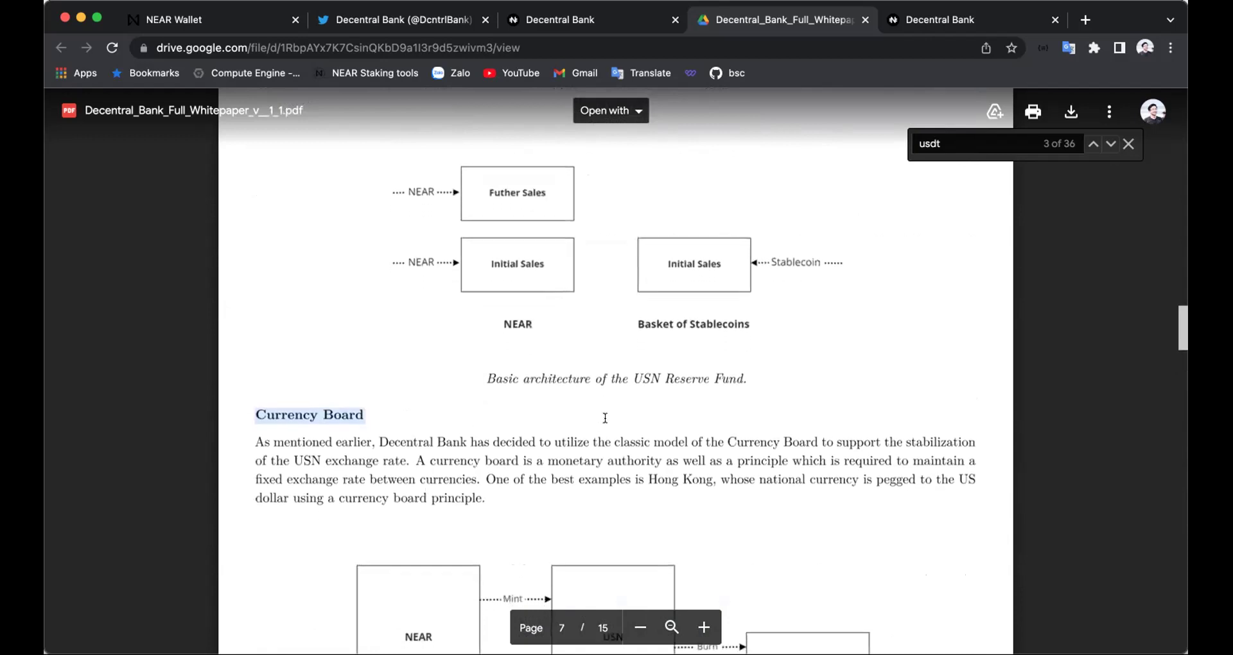
pyautogui.moveTo(513, 476); pyautogui.dragTo(864, 495)
pyautogui.moveTo(644, 479); pyautogui.dragTo(761, 509)
pyautogui.moveTo(245, 478); pyautogui.dragTo(493, 492)
# - Read the paragraph on the roles of the Reserve Fund's NEAR and stablecoin parts, below the Currency Board diagram
pyautogui.scroll(-1, 735, 411)
pyautogui.scroll(-3, 736, 411)
pyautogui.scroll(-6, 735, 385)
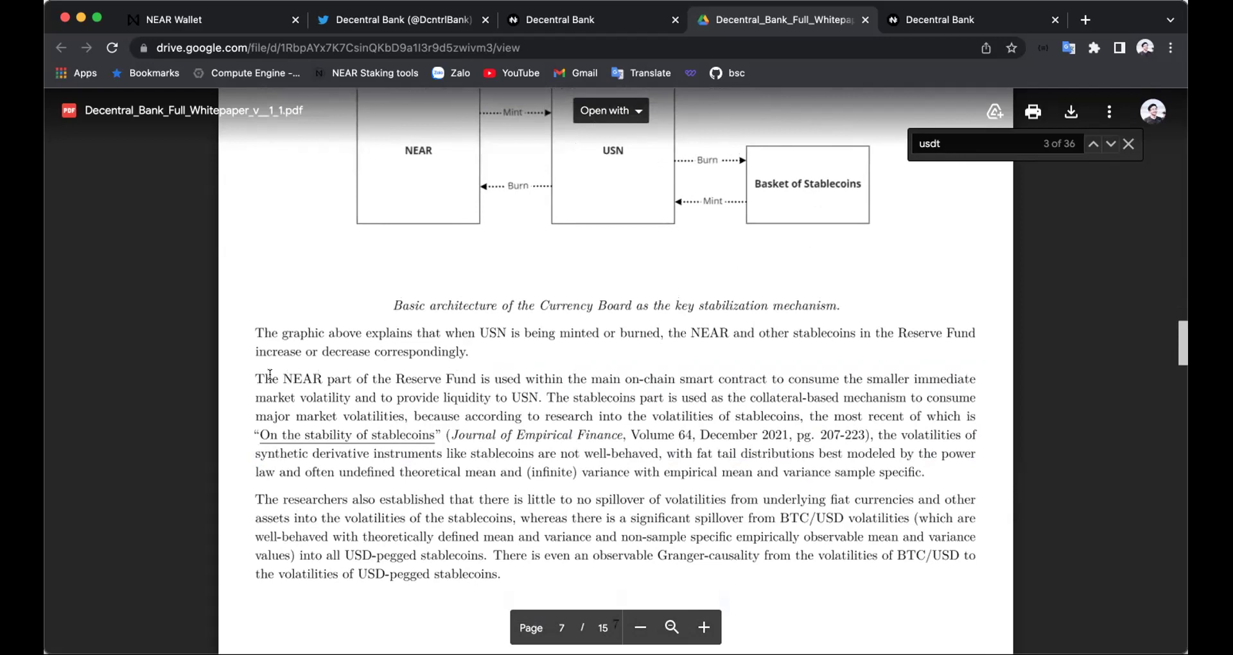
pyautogui.moveTo(256, 377); pyautogui.dragTo(911, 470)
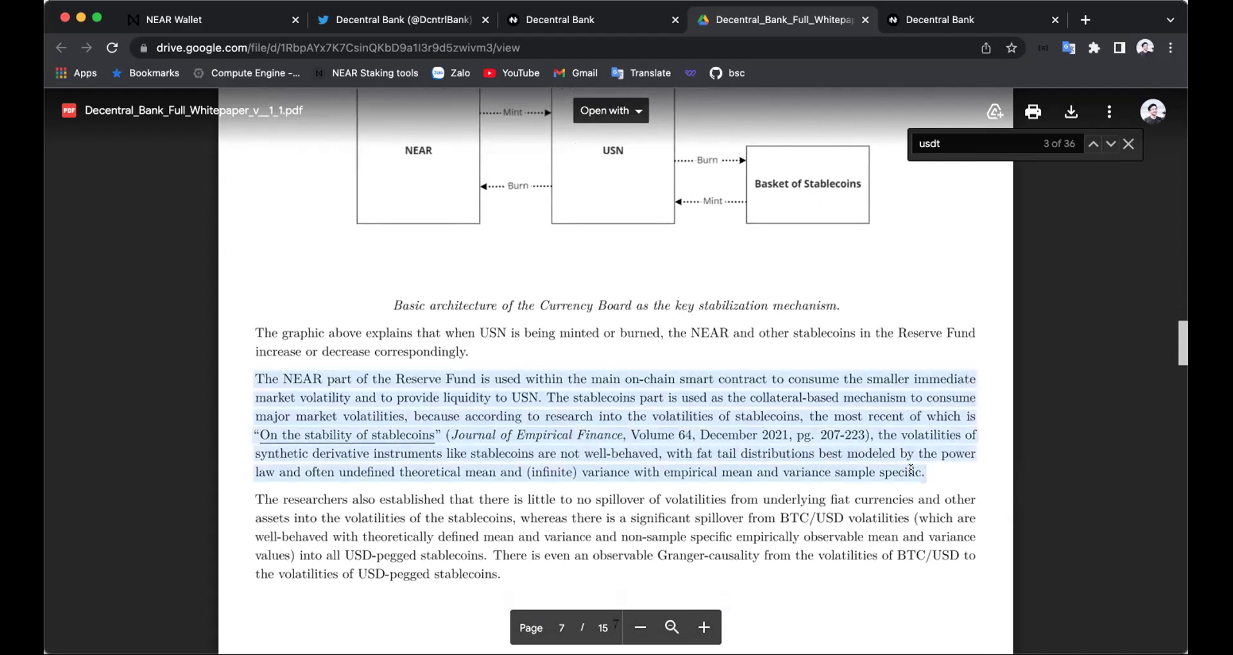
pyautogui.click(810, 416)
pyautogui.doubleClick(609, 416)
pyautogui.moveTo(256, 378); pyautogui.dragTo(927, 467)
pyautogui.click(682, 464)
# - Read the page 8 paragraphs on maintaining the peg with USDT collateral and on the StableSwap liquidity pool
pyautogui.scroll(-1, 692, 453)
pyautogui.scroll(-7, 695, 451)
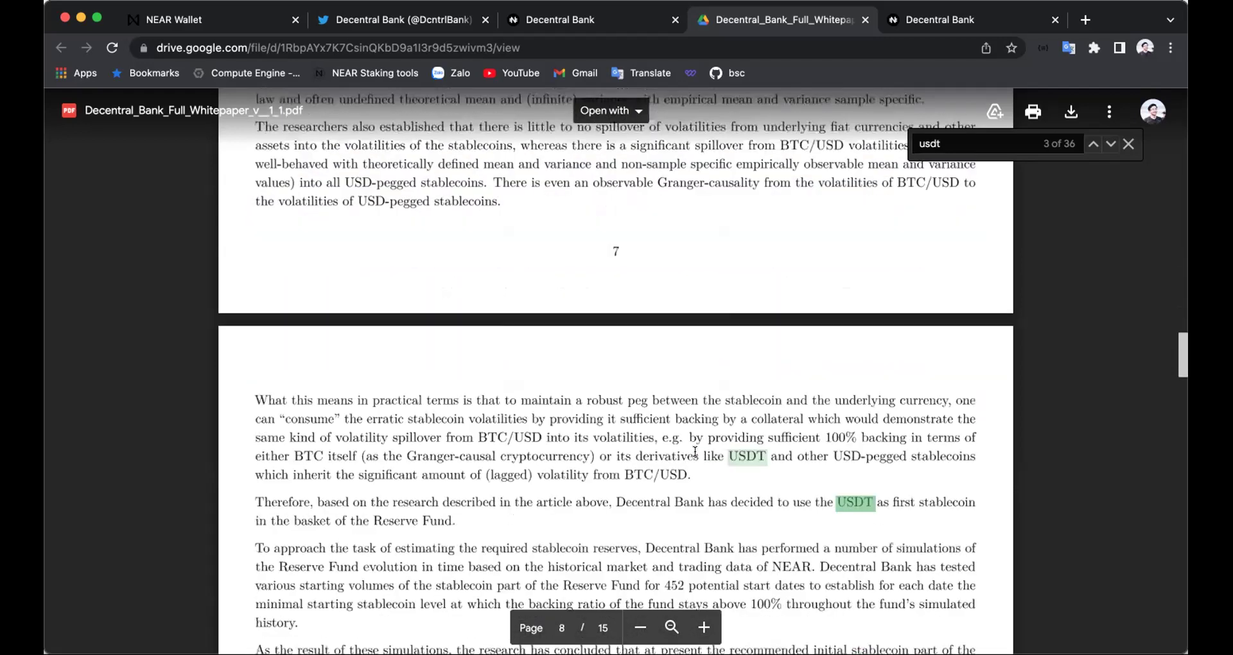
pyautogui.moveTo(690, 432); pyautogui.dragTo(246, 364)
pyautogui.click(351, 400)
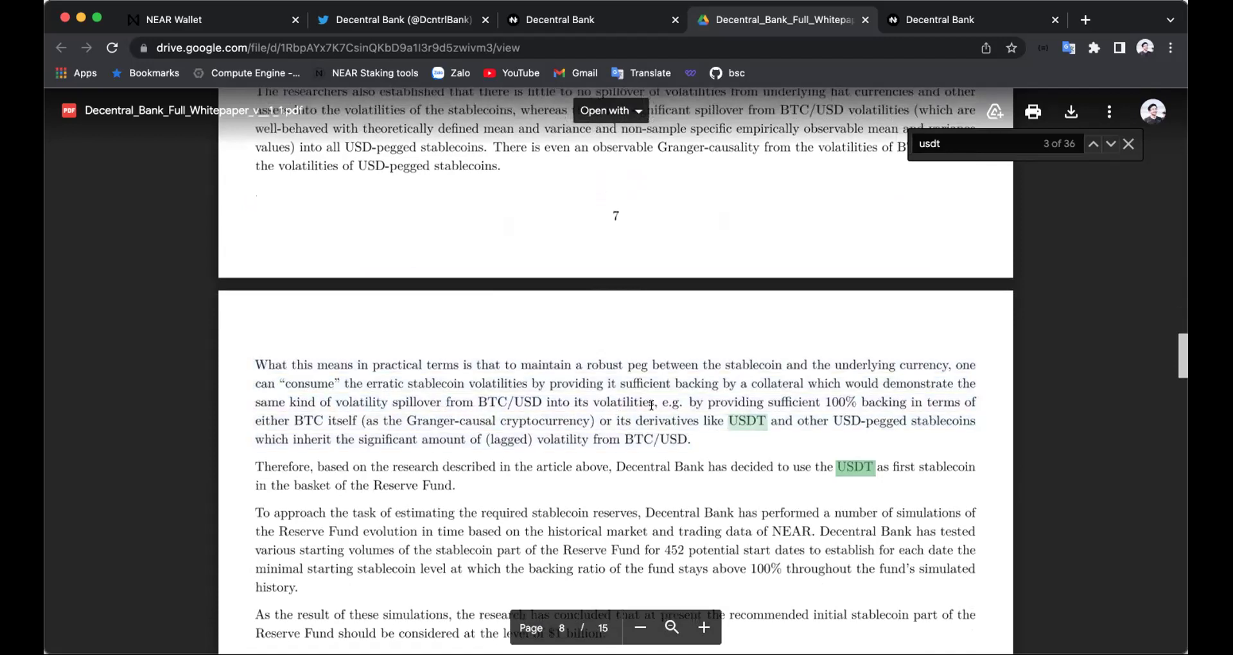
pyautogui.scroll(-15, 651, 405)
pyautogui.scroll(6, 651, 405)
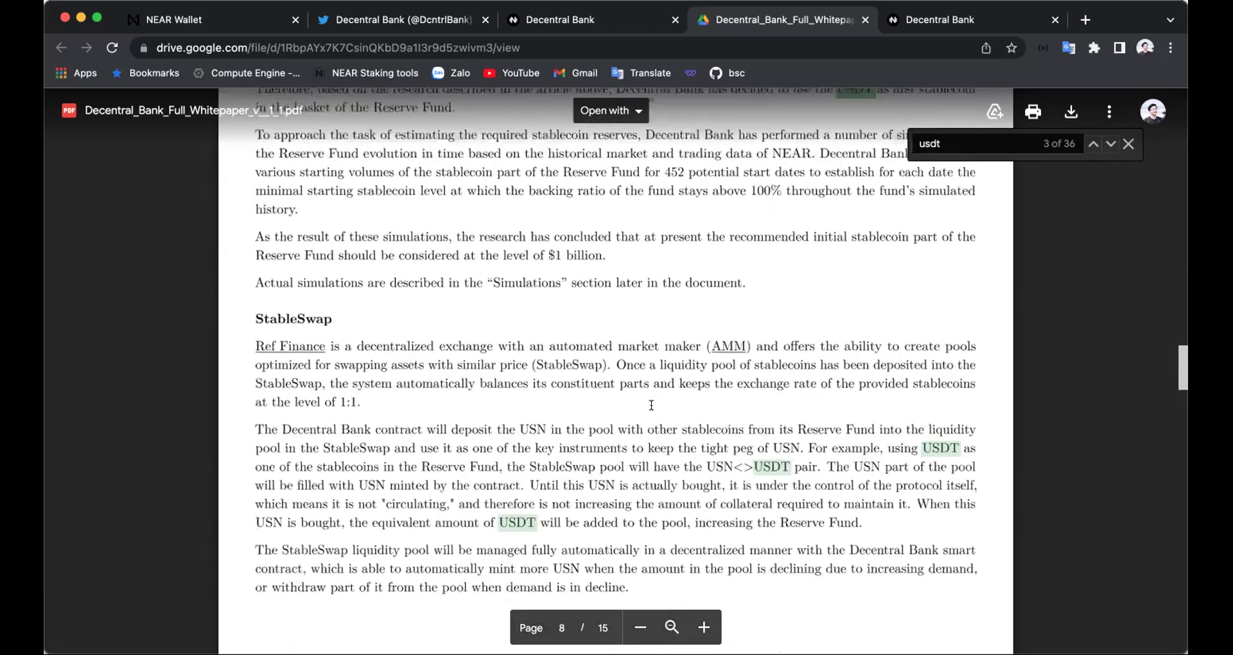
# - Read through whitepaper pages 8 to 12, covering StableSwap, Treasury Management, USN backing principles and the rebalancing algorithms
pyautogui.moveTo(272, 402); pyautogui.dragTo(443, 426)
pyautogui.scroll(-15, 556, 420)
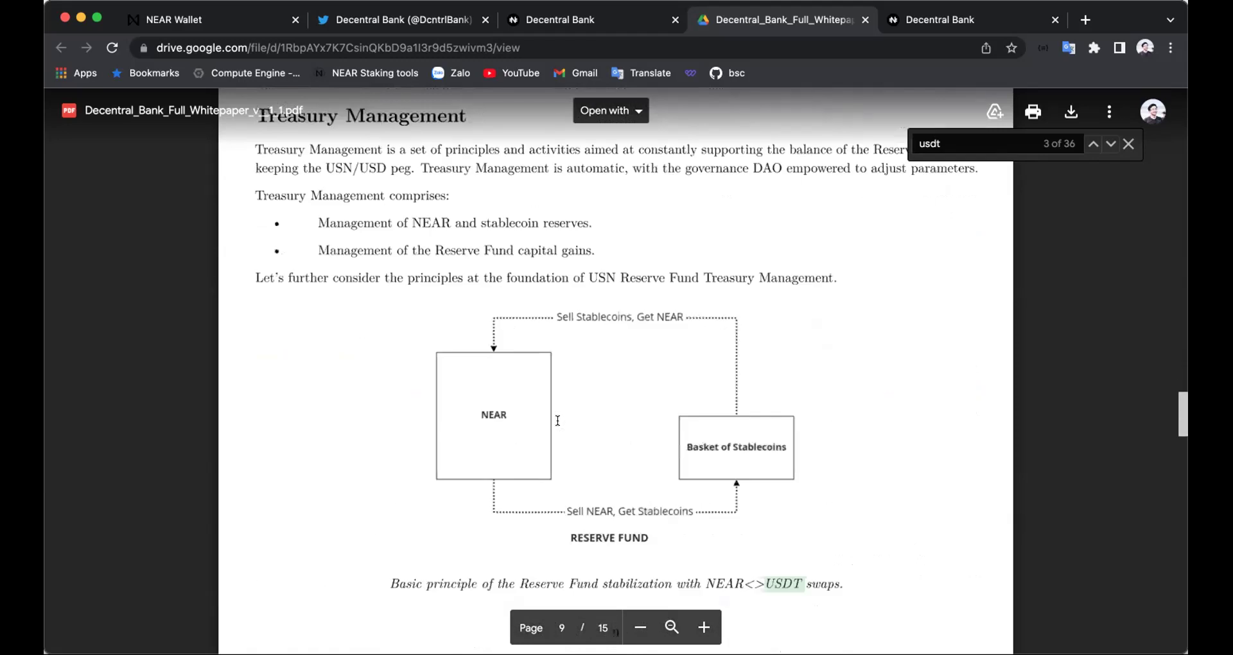
pyautogui.scroll(-7, 558, 420)
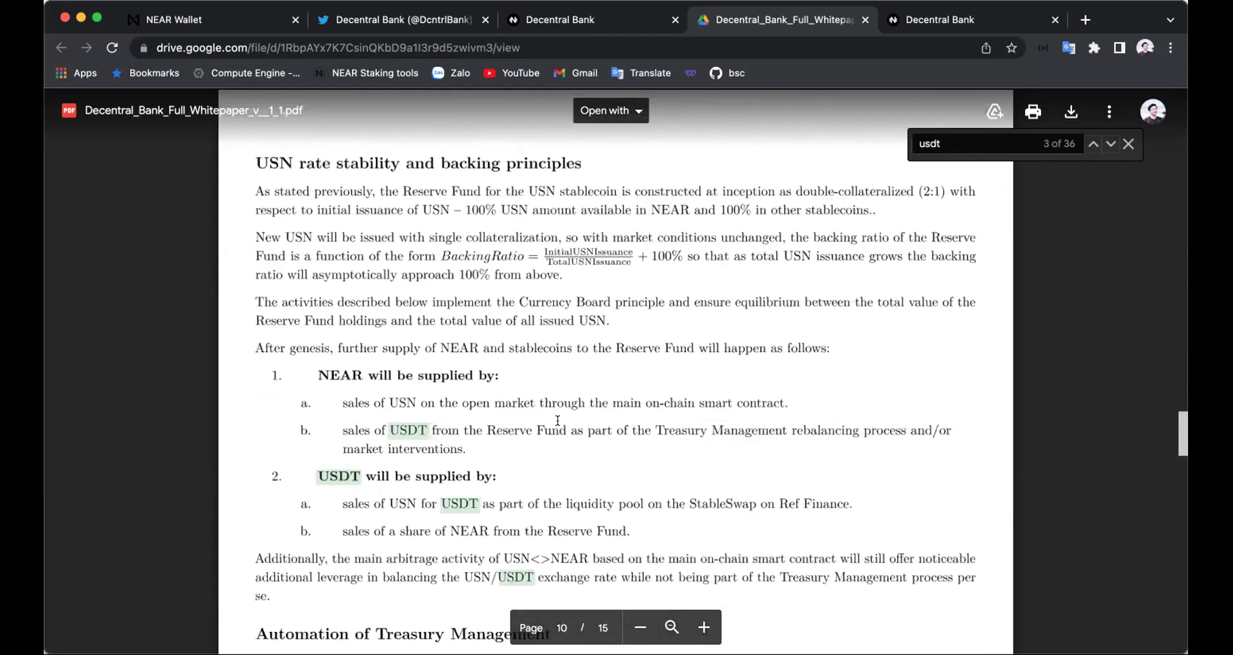
pyautogui.scroll(-7, 557, 420)
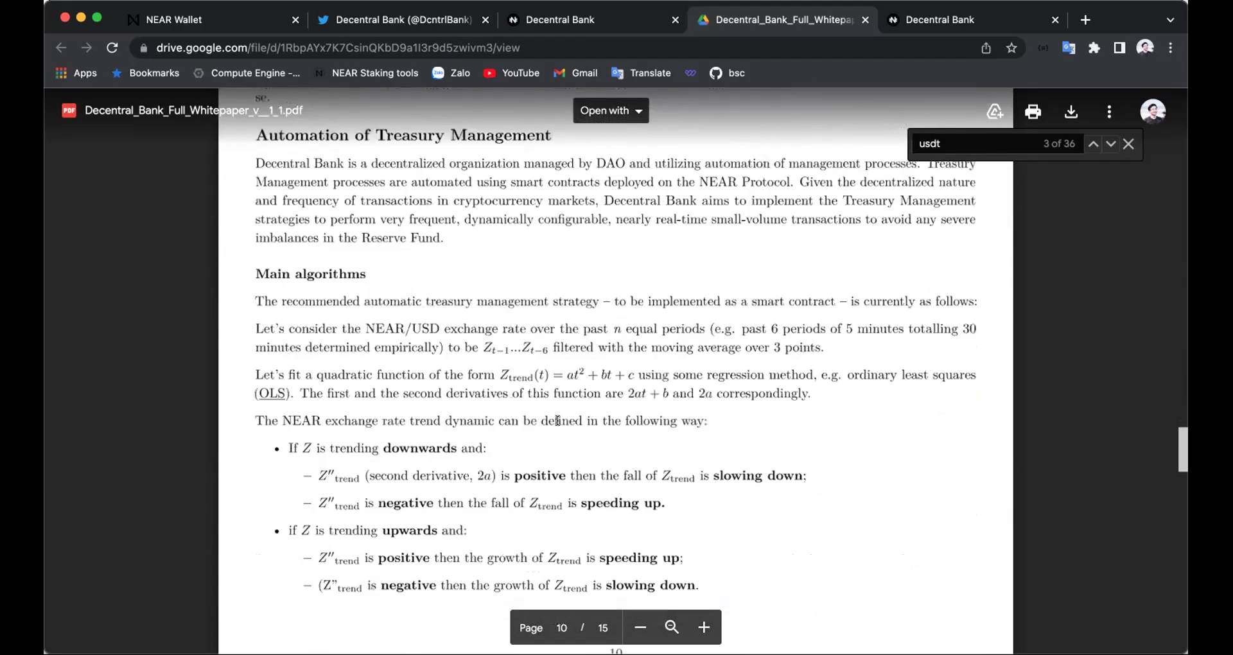
pyautogui.scroll(-15, 557, 420)
pyautogui.scroll(-15, 557, 421)
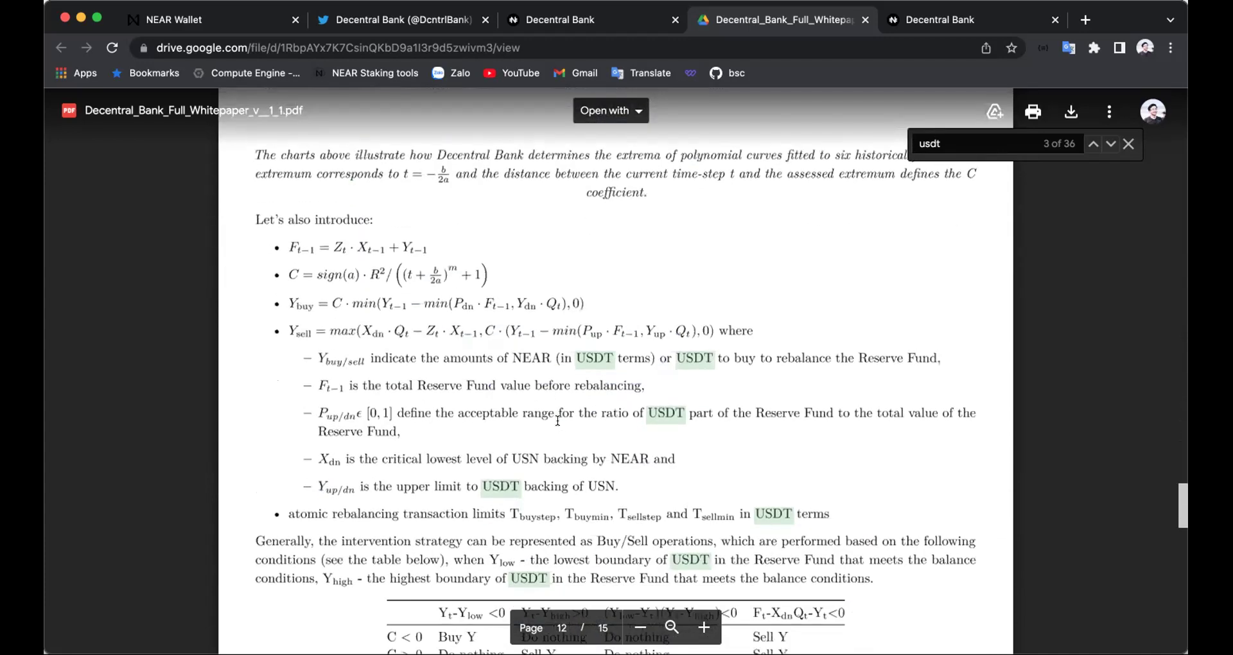
pyautogui.scroll(-4, 557, 421)
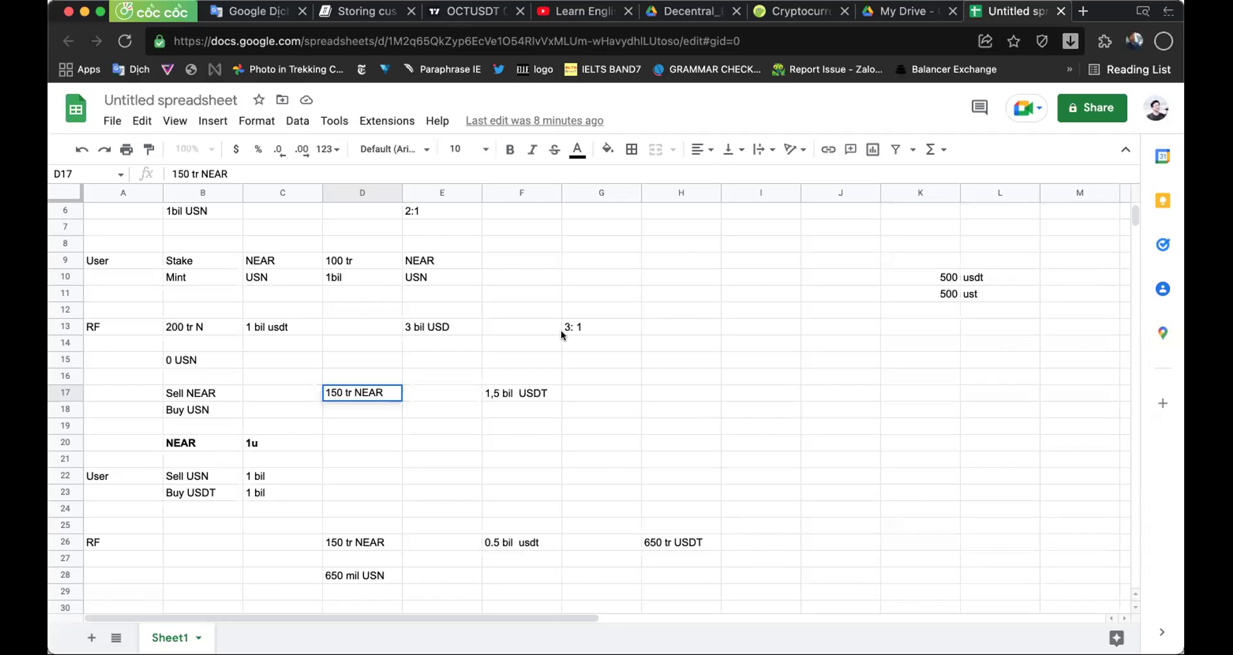
# - Review the spreadsheet's NEAR, USN and USDT examples from row 17 down to the 1bil entry in F40
pyautogui.click(523, 421)
pyautogui.scroll(-3, 626, 399)
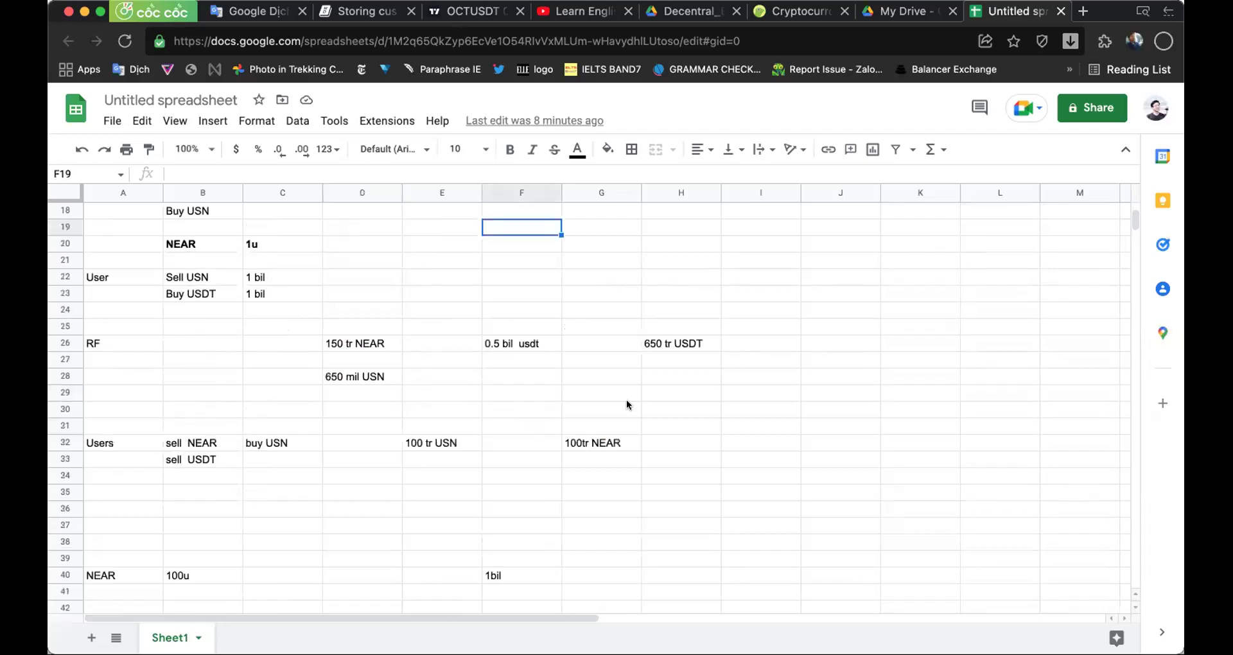
pyautogui.scroll(-4, 627, 400)
pyautogui.click(448, 429)
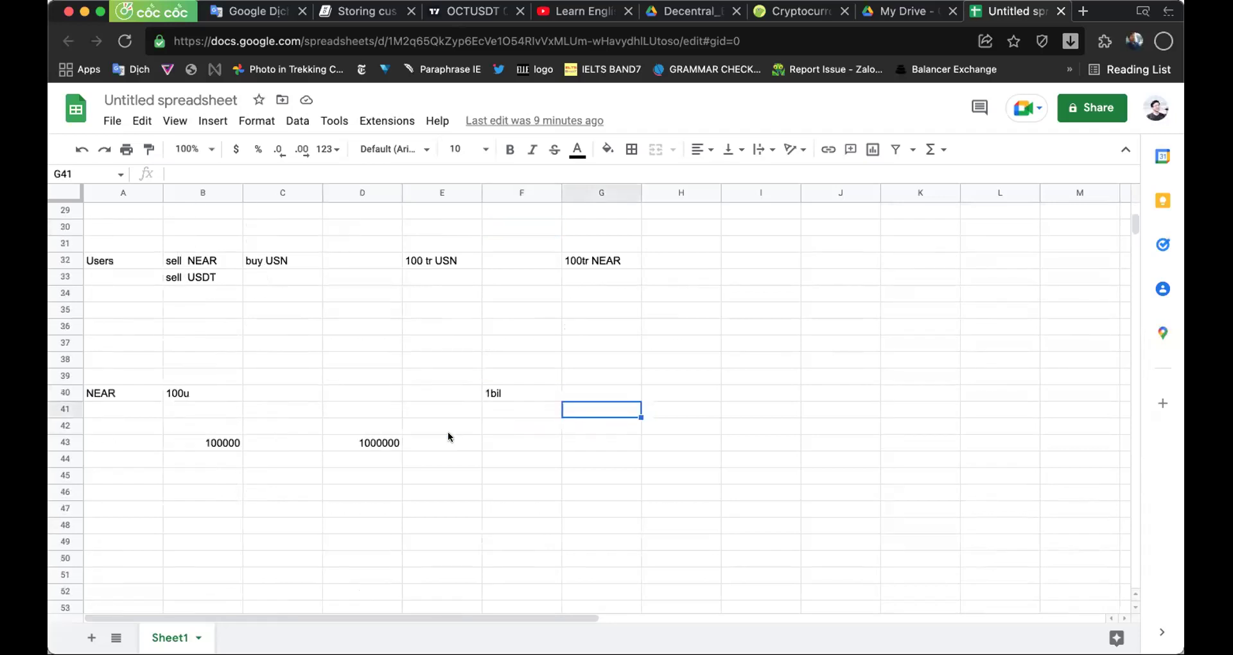
pyautogui.click(507, 389)
# - Examine the pool example in row 5 of the spreadsheet and its two balance cells, J5 and K5
pyautogui.scroll(8, 622, 382)
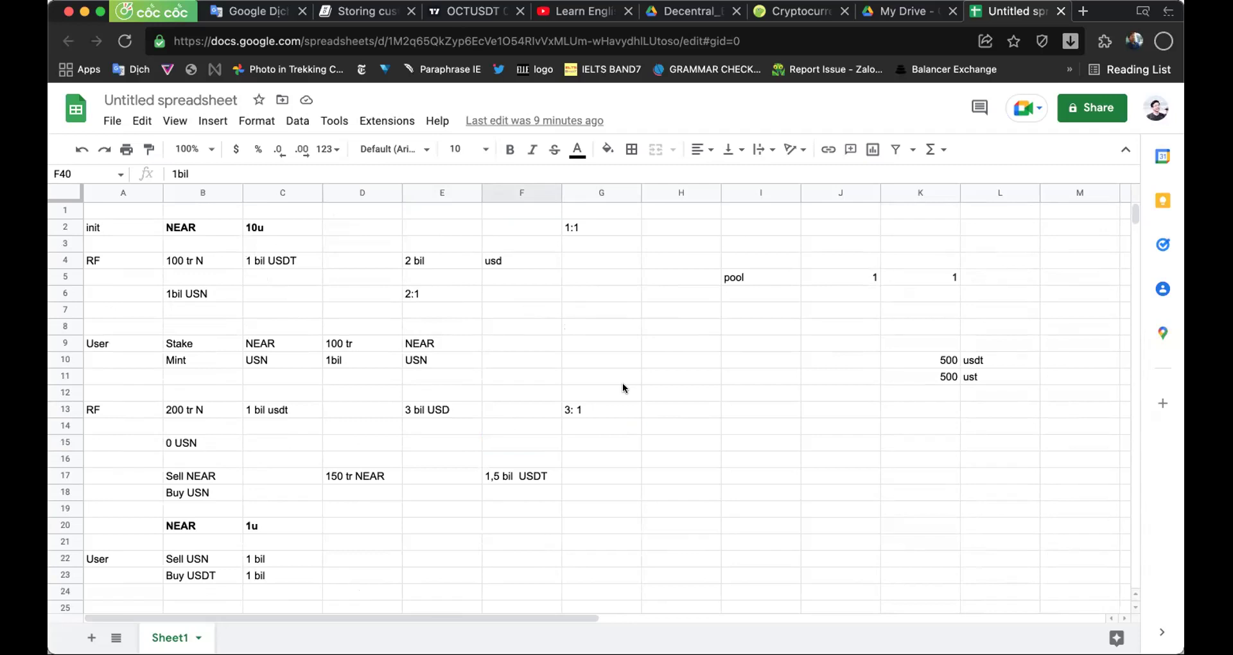
pyautogui.click(784, 276)
pyautogui.click(749, 300)
pyautogui.click(761, 276)
pyautogui.click(834, 279)
pyautogui.click(900, 279)
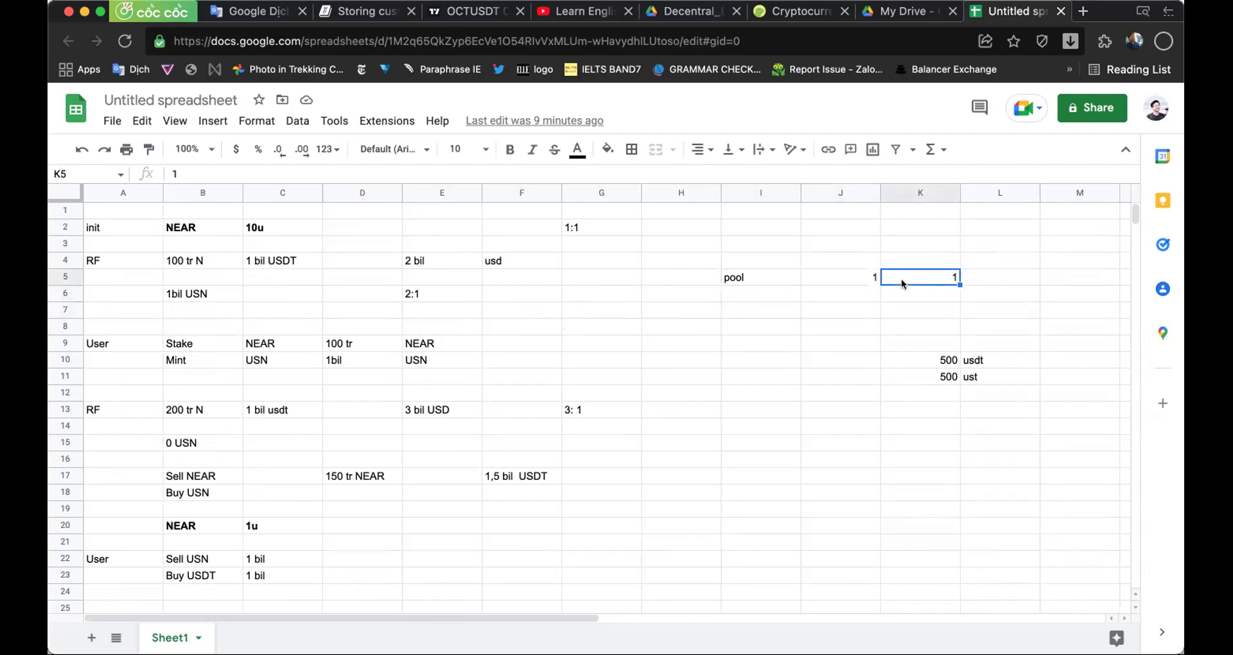
pyautogui.click(776, 310)
pyautogui.click(757, 324)
pyautogui.click(723, 362)
pyautogui.click(716, 354)
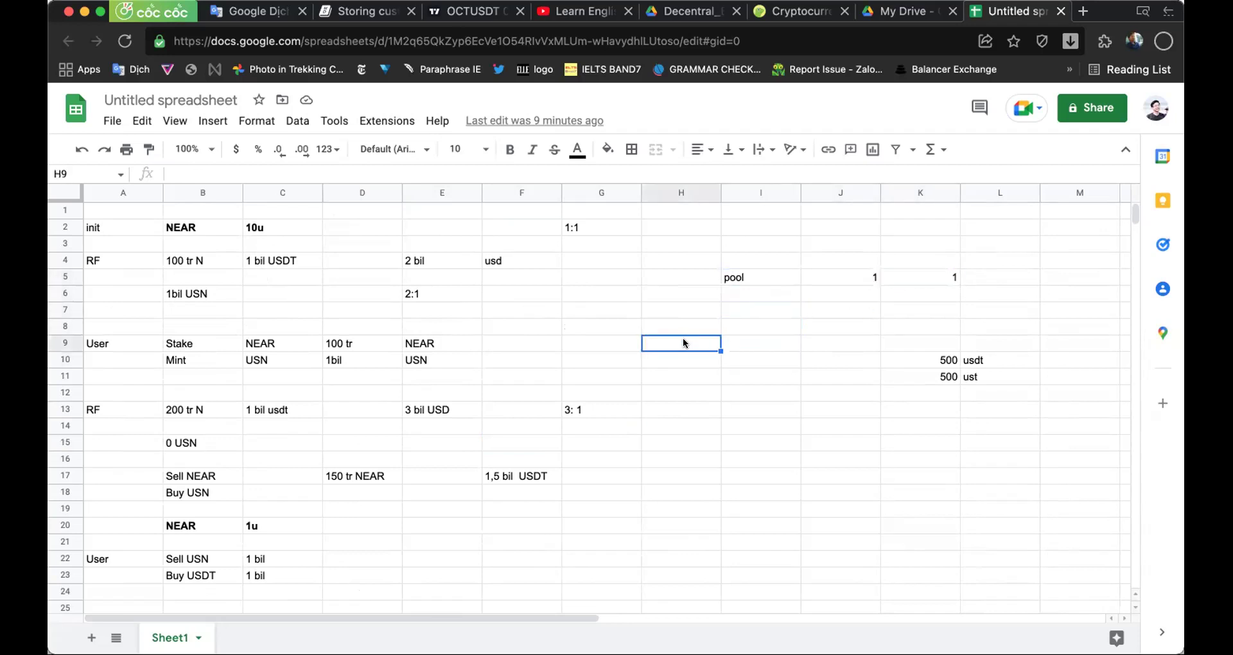
# - Look over the Reserve Fund and user scenarios in the sheet, from the staking example to the last filled rows
pyautogui.scroll(-1, 498, 313)
pyautogui.scroll(-3, 497, 313)
pyautogui.scroll(3, 497, 313)
pyautogui.scroll(-10, 498, 313)
pyautogui.scroll(7, 497, 313)
pyautogui.scroll(-1, 498, 312)
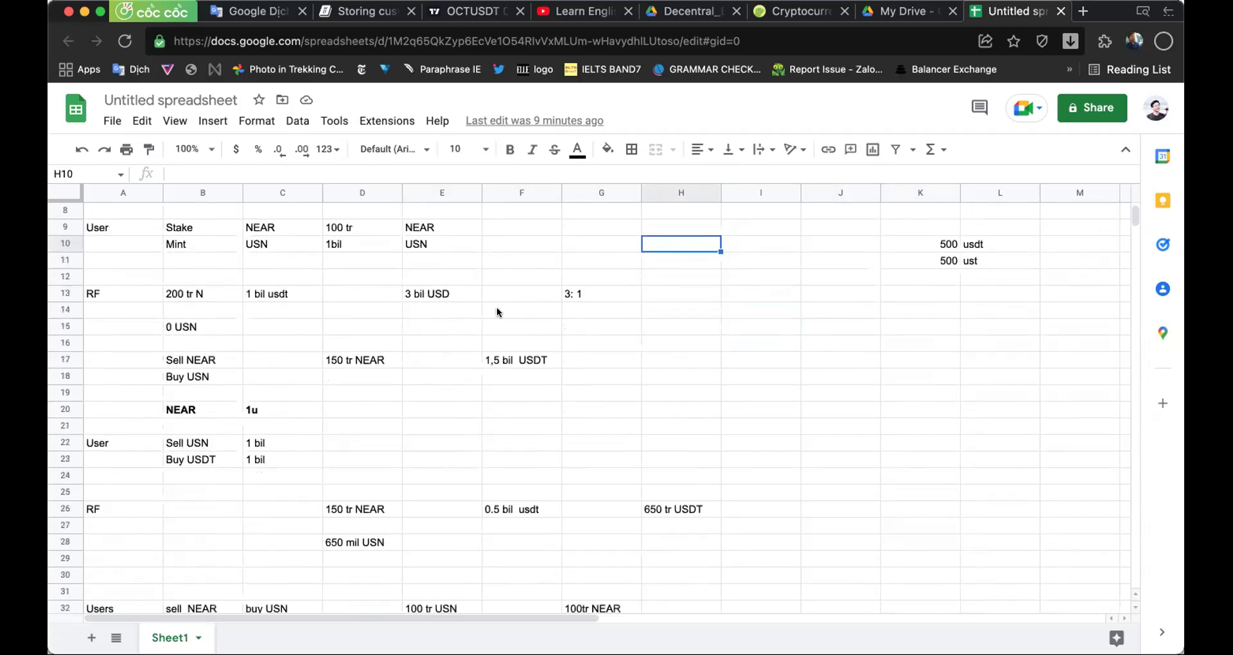
pyautogui.scroll(-9, 498, 312)
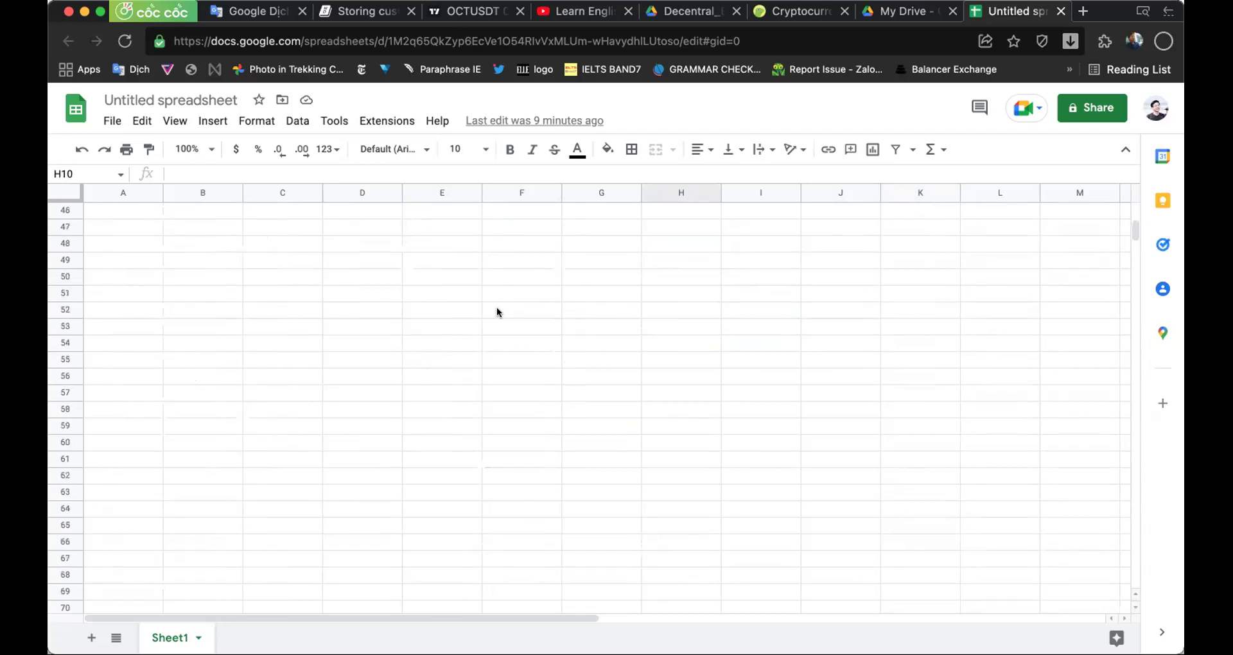
pyautogui.scroll(9, 371, 372)
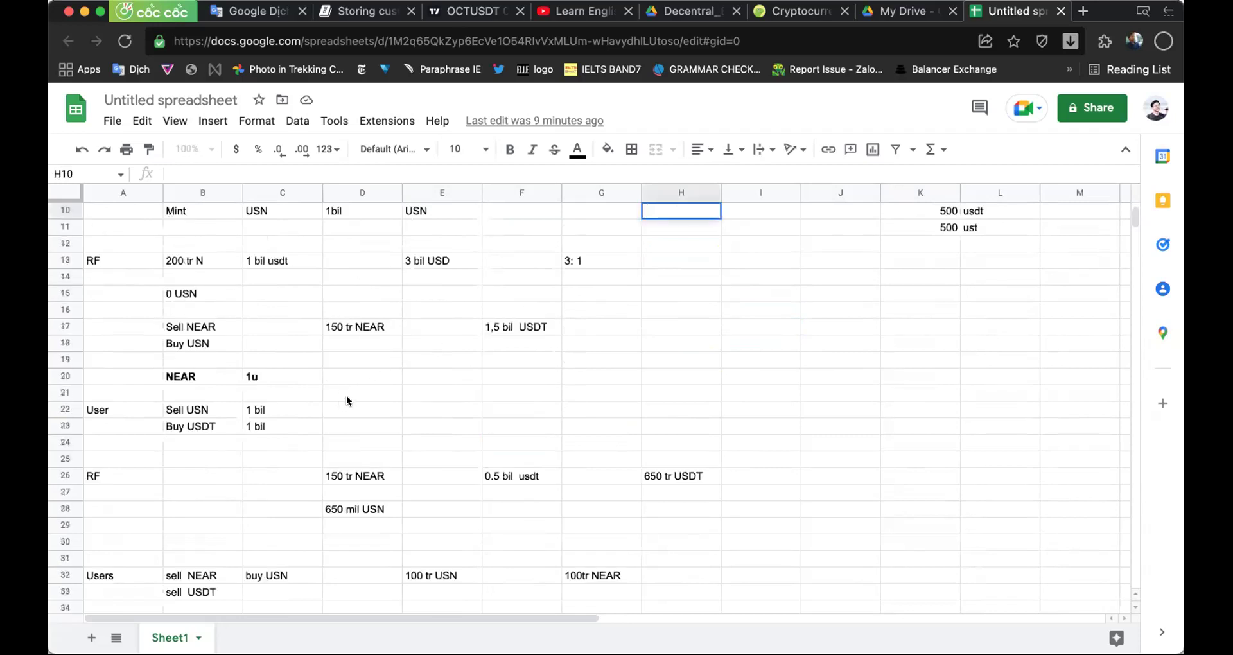
# - Enter Basket in K42 and Fund in K43
pyautogui.click(939, 390)
pyautogui.scroll(-12, 801, 395)
pyautogui.scroll(6, 488, 379)
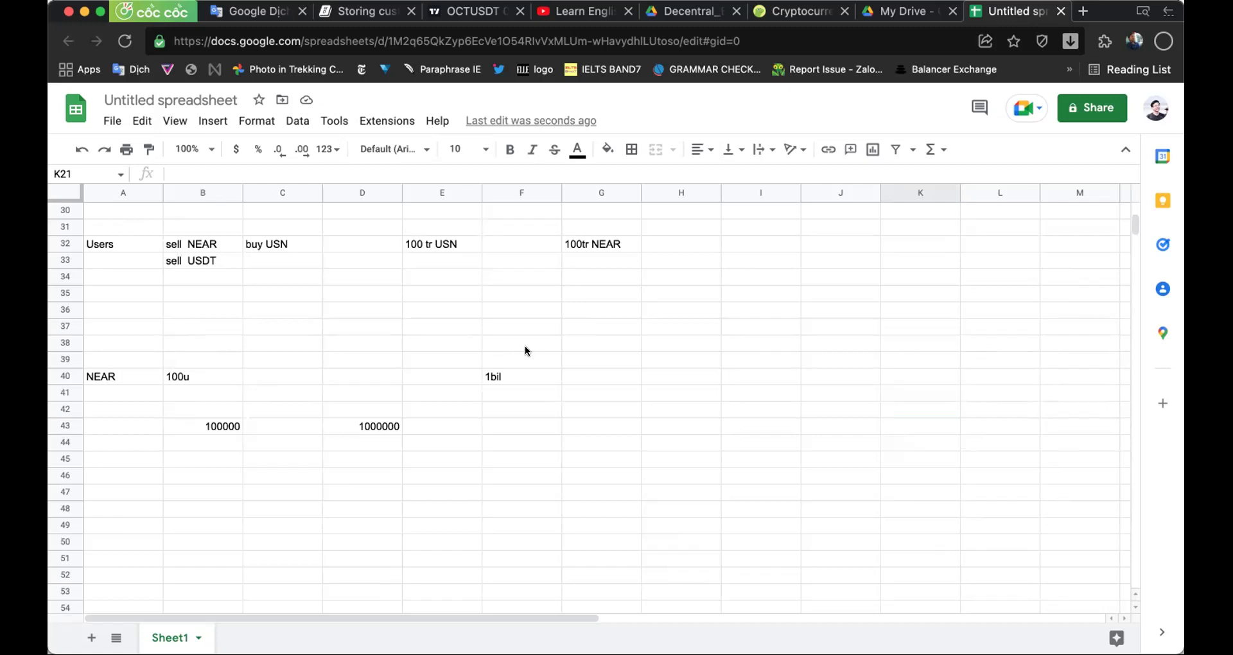
pyautogui.click(886, 415)
pyautogui.write('B')
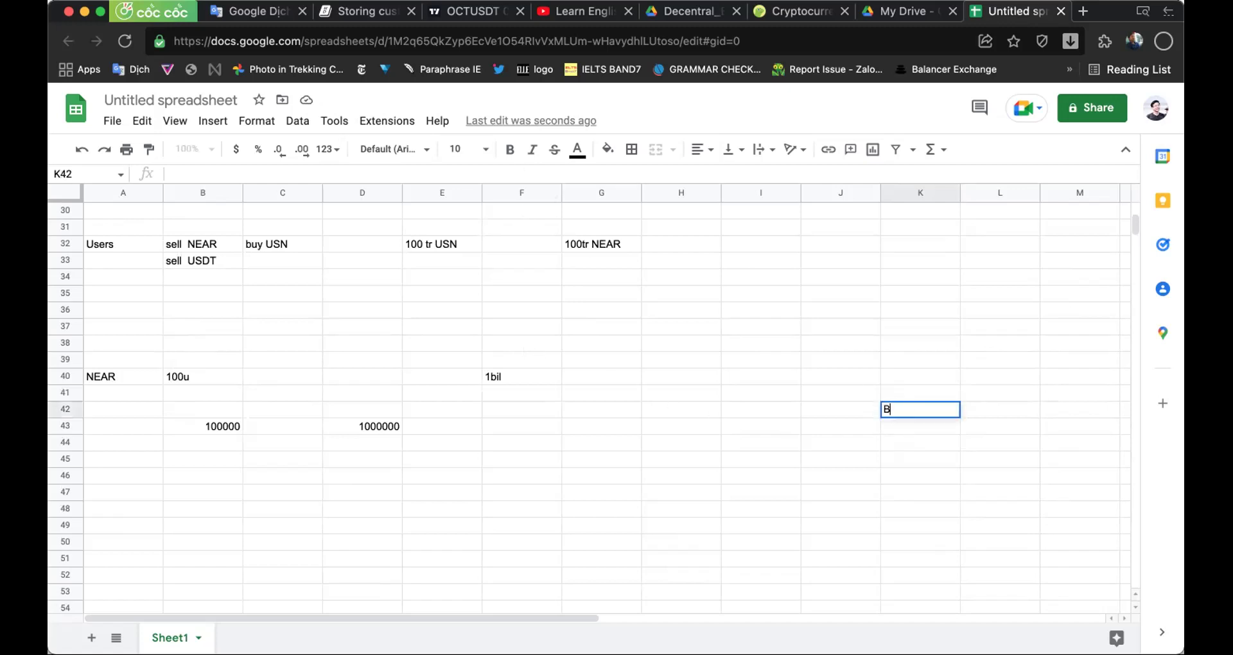
pyautogui.write('asket')
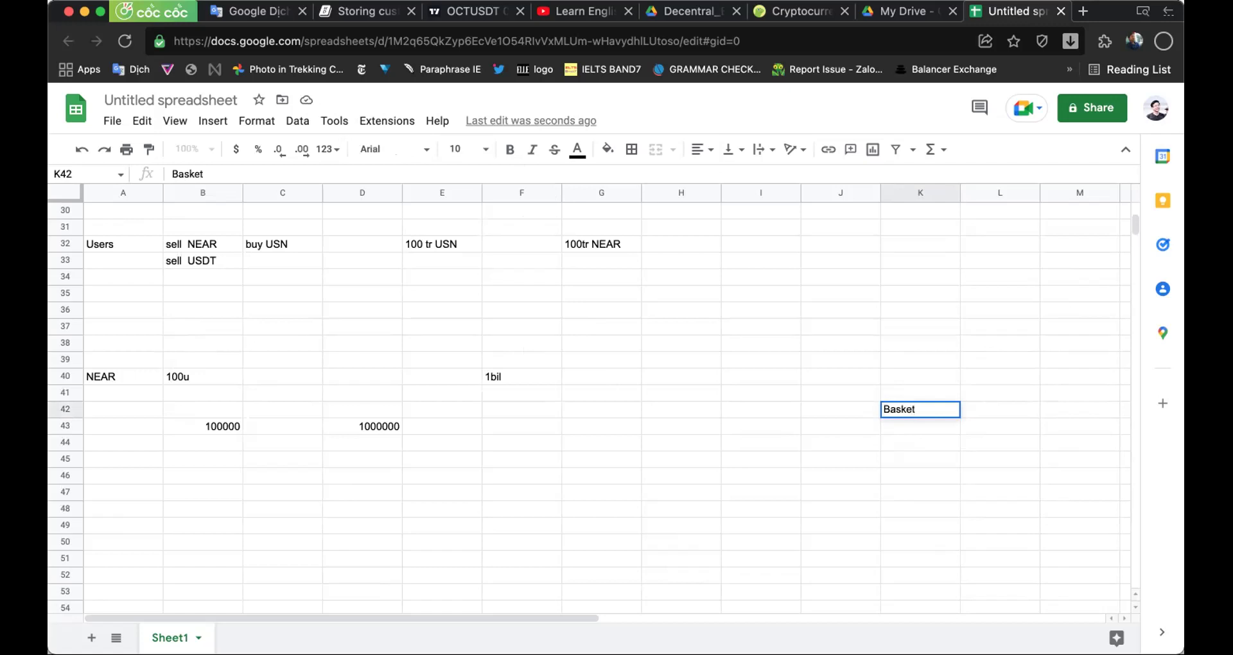
pyautogui.press('Return')
pyautogui.press('Up')
pyautogui.press('Return')
pyautogui.press('Return')
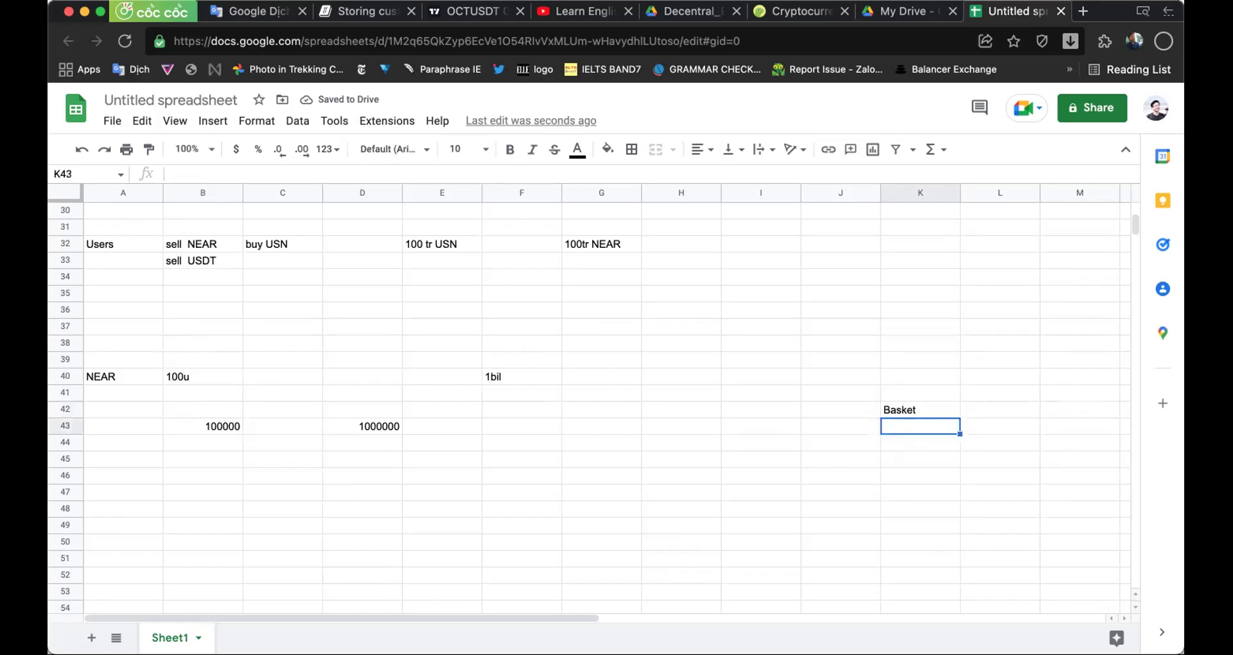
pyautogui.write('Fund')
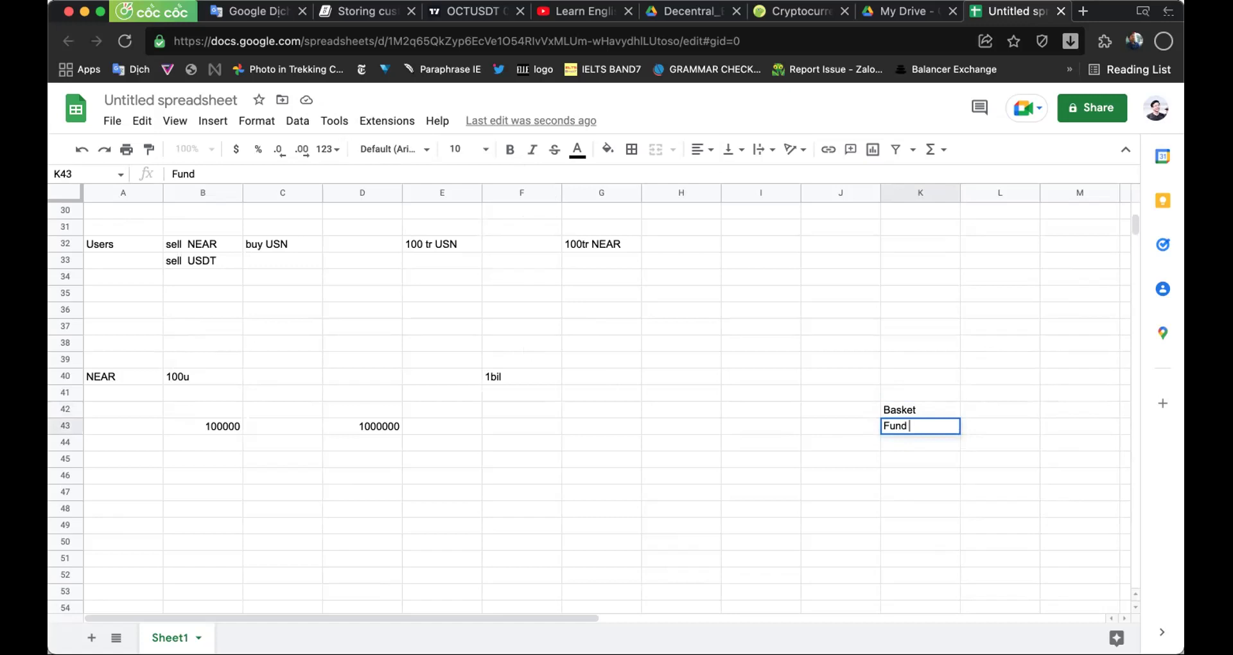
pyautogui.press('Return')
pyautogui.click(920, 426)
# - Start a new example below the existing data by entering 1bil in G55
pyautogui.click(587, 460)
pyautogui.scroll(-4, 589, 467)
pyautogui.click(610, 450)
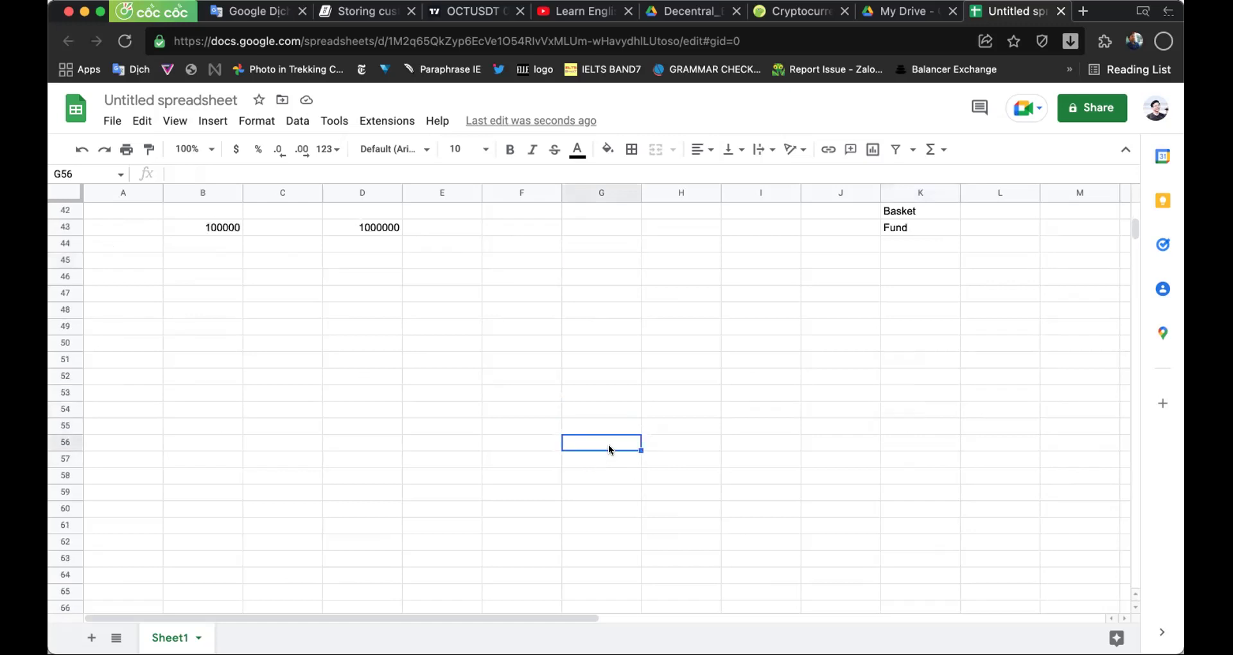
pyautogui.click(592, 428)
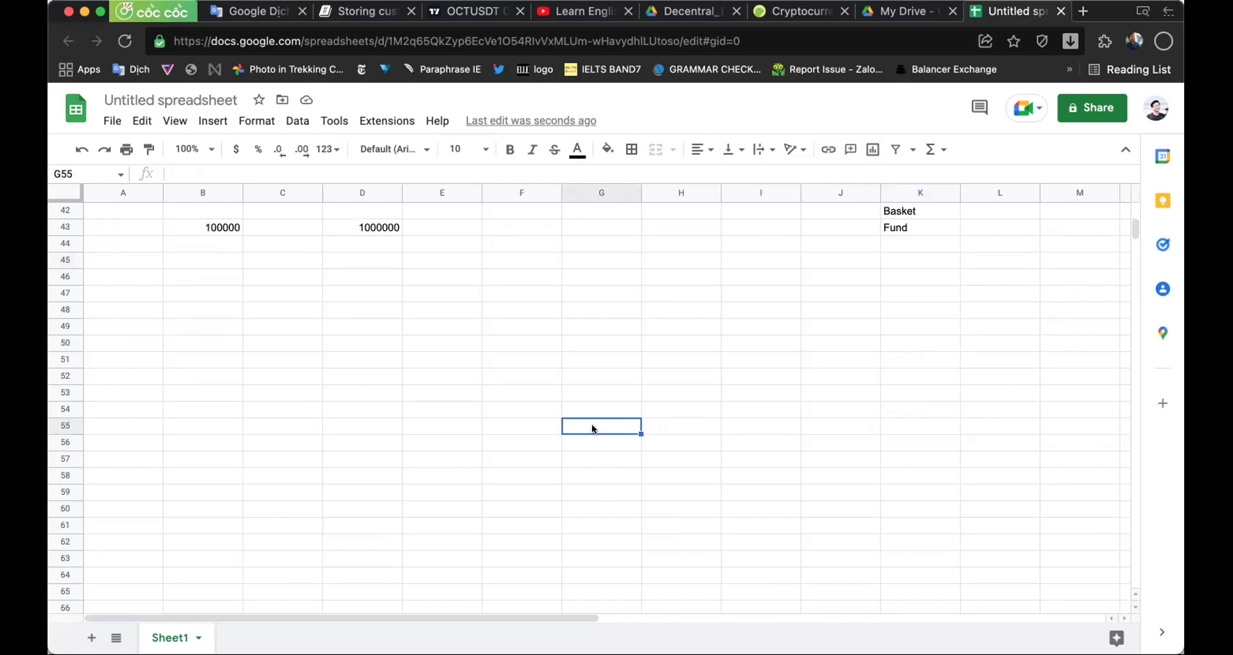
pyautogui.press('Return')
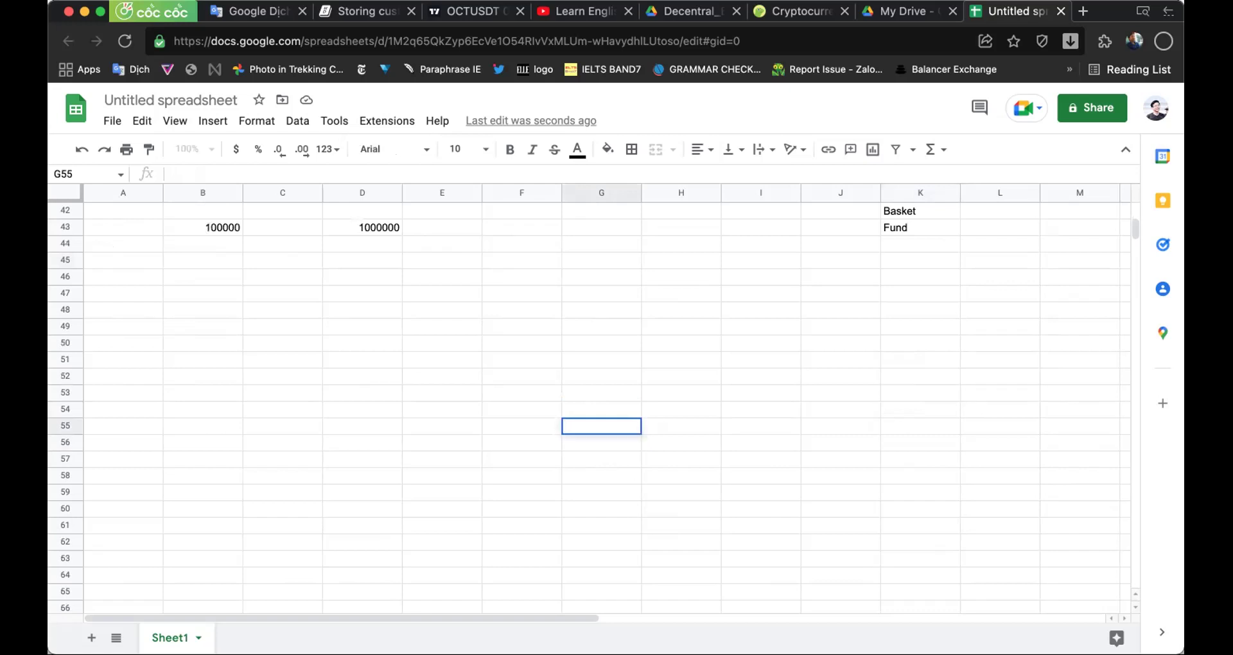
pyautogui.write('1bil')
pyautogui.press('Return')
pyautogui.press('Return')
pyautogui.press('Return')
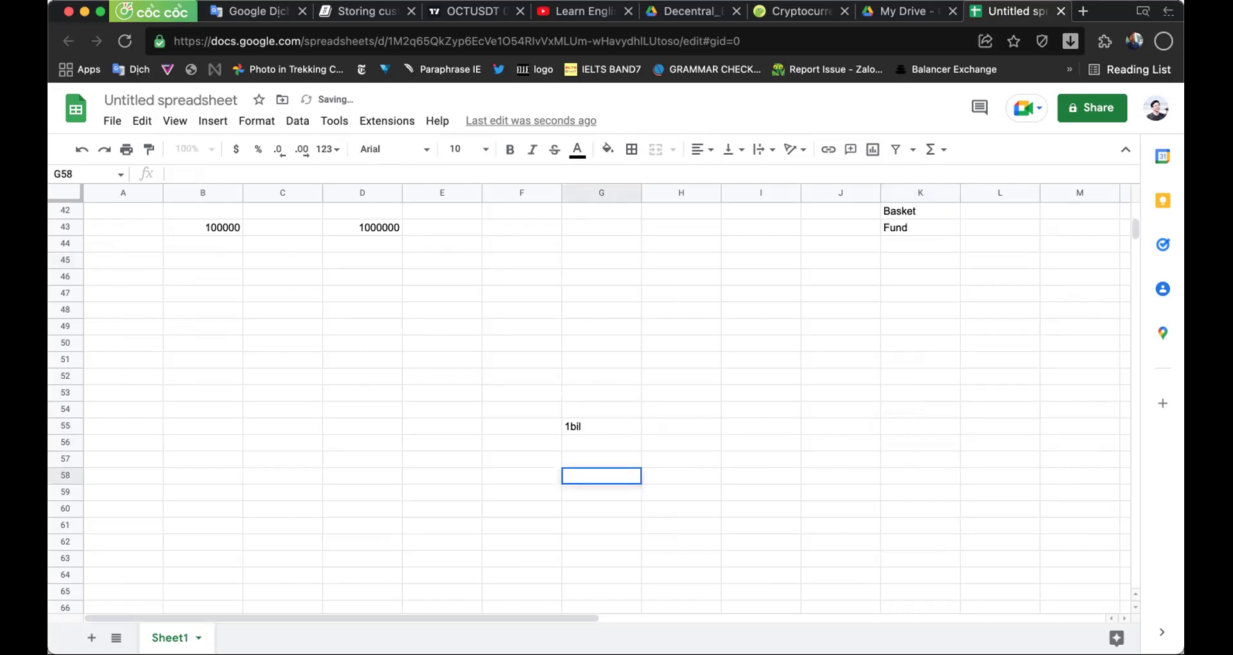
# - Enter 200tr USN in G58, three rows below the 1bil entry
pyautogui.write('200tr ')
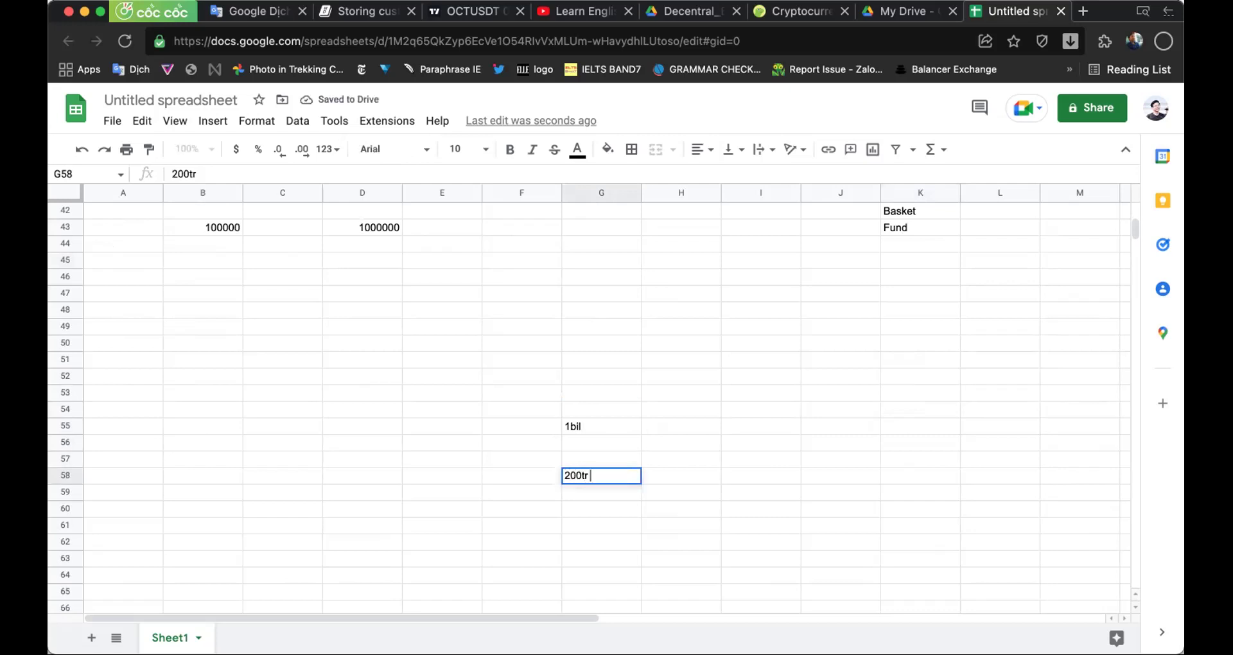
pyautogui.write('USDN')
pyautogui.press('BackSpace')
pyautogui.press('BackSpace')
pyautogui.write('N')
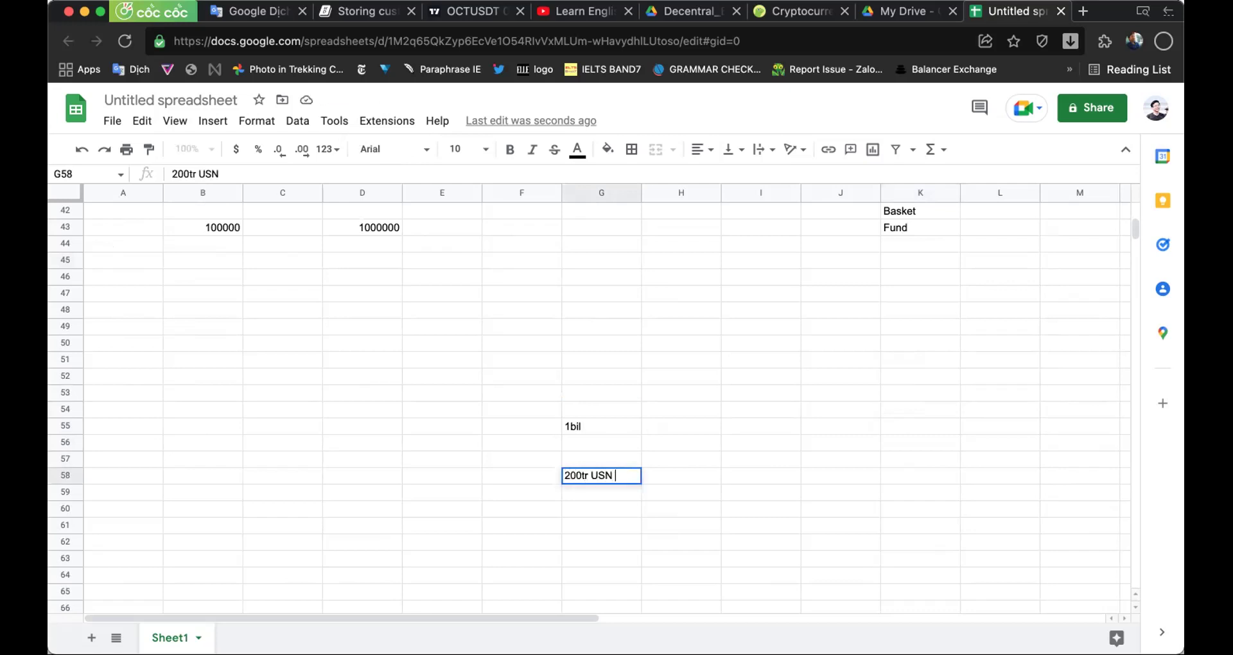
pyautogui.press('Return')
pyautogui.press('Up')
pyautogui.press('Up')
pyautogui.press('Up')
pyautogui.press('Up')
pyautogui.press('Return')
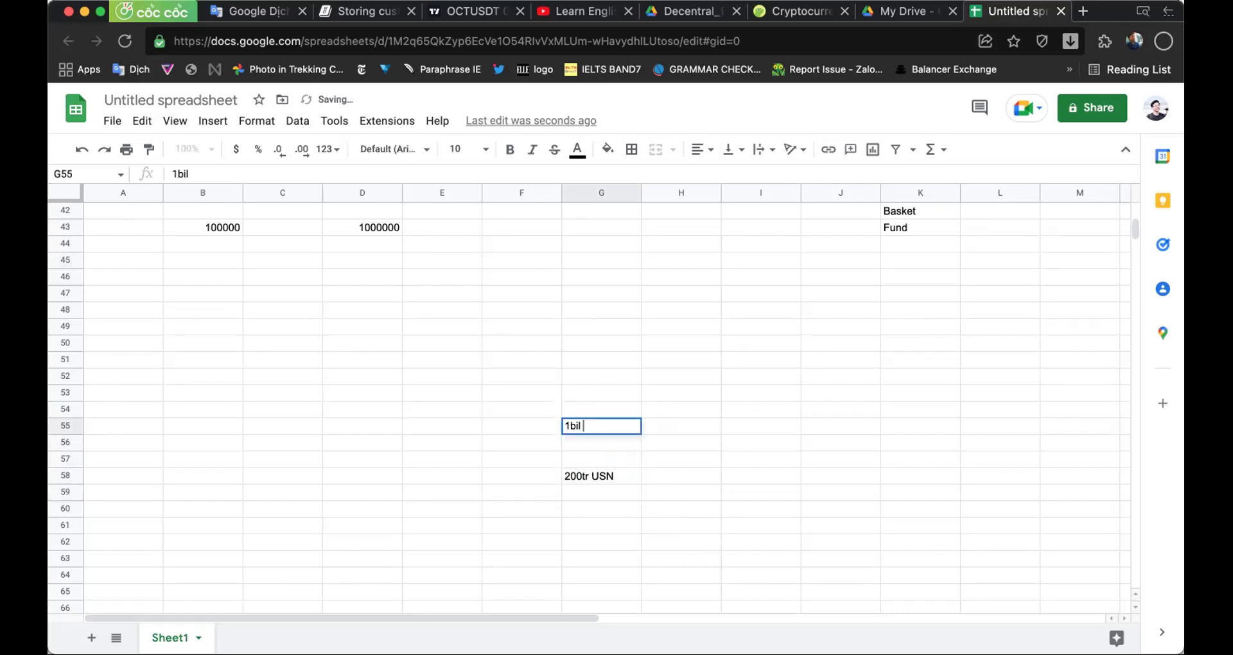
pyautogui.press('Return')
# - Enter 500 TR in H55 and label I55 and I58 as USD
pyautogui.press('Right')
pyautogui.press('Up')
pyautogui.write('500 TR')
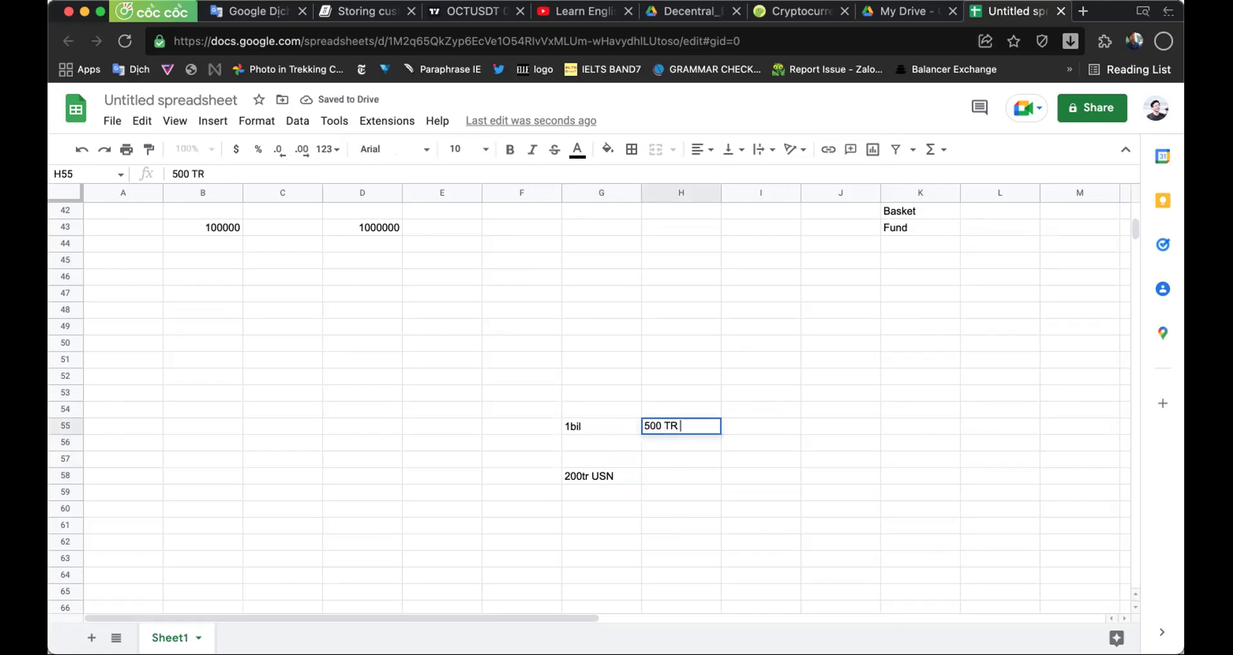
pyautogui.press('Return')
pyautogui.press('Right')
pyautogui.press('Up')
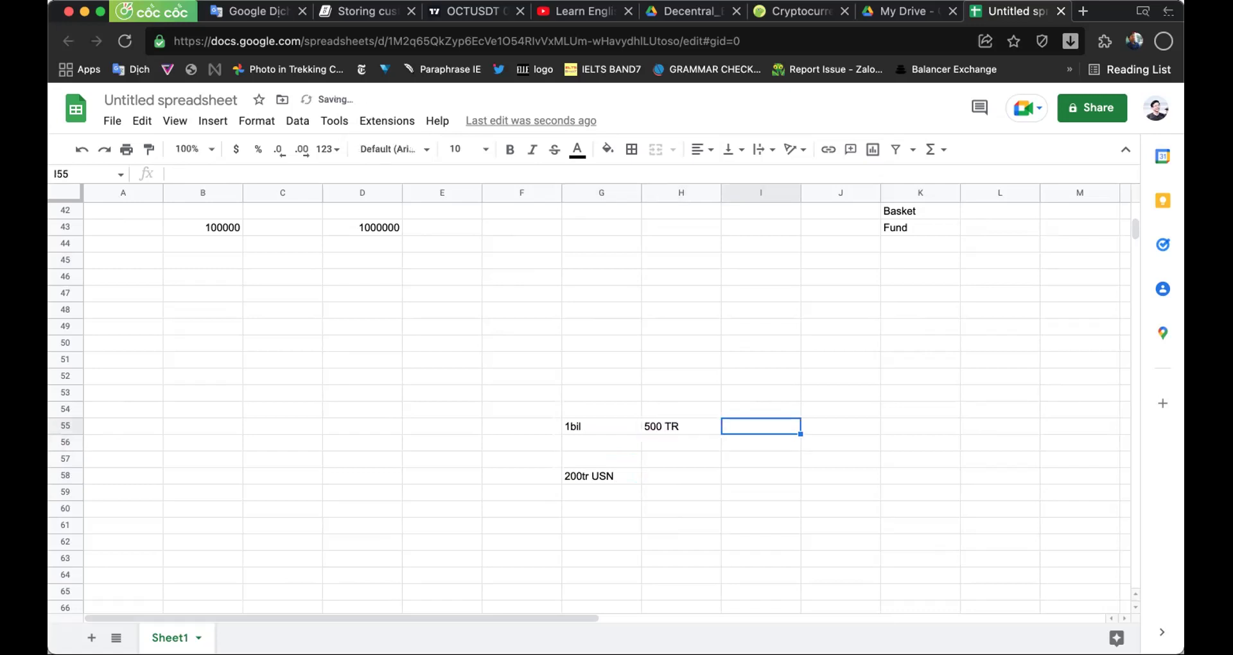
pyautogui.write('USD')
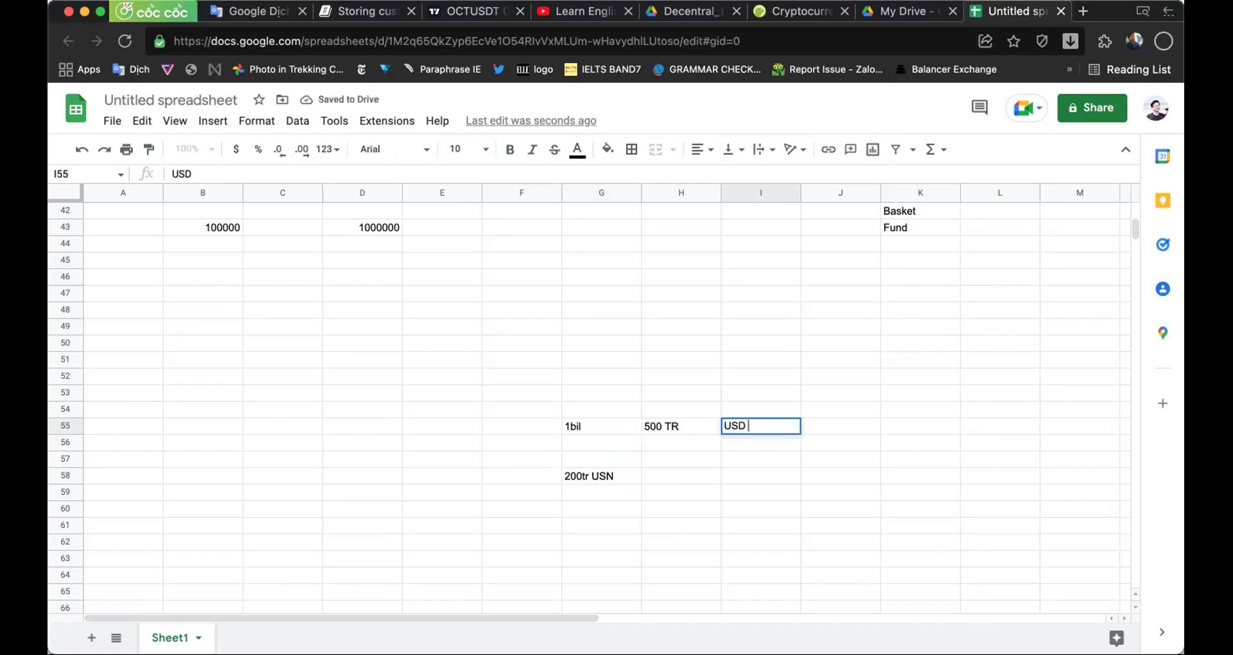
pyautogui.press('Return')
pyautogui.press('Down')
pyautogui.press('Down')
pyautogui.write('USD')
pyautogui.press('Return')
# - Enter 500 tr in K55, on the same row as the 1bil entry
pyautogui.press('Right')
pyautogui.press('Up')
pyautogui.press('Up')
pyautogui.press('Up')
pyautogui.press('Right')
pyautogui.press('Up')
pyautogui.write('500tra')
pyautogui.press('BackSpace')
pyautogui.press('BackSpace')
pyautogui.write('ra')
pyautogui.press('Return')
pyautogui.press('Up')
pyautogui.press('BackSpace')
pyautogui.write('500 tr')
pyautogui.press('Return')
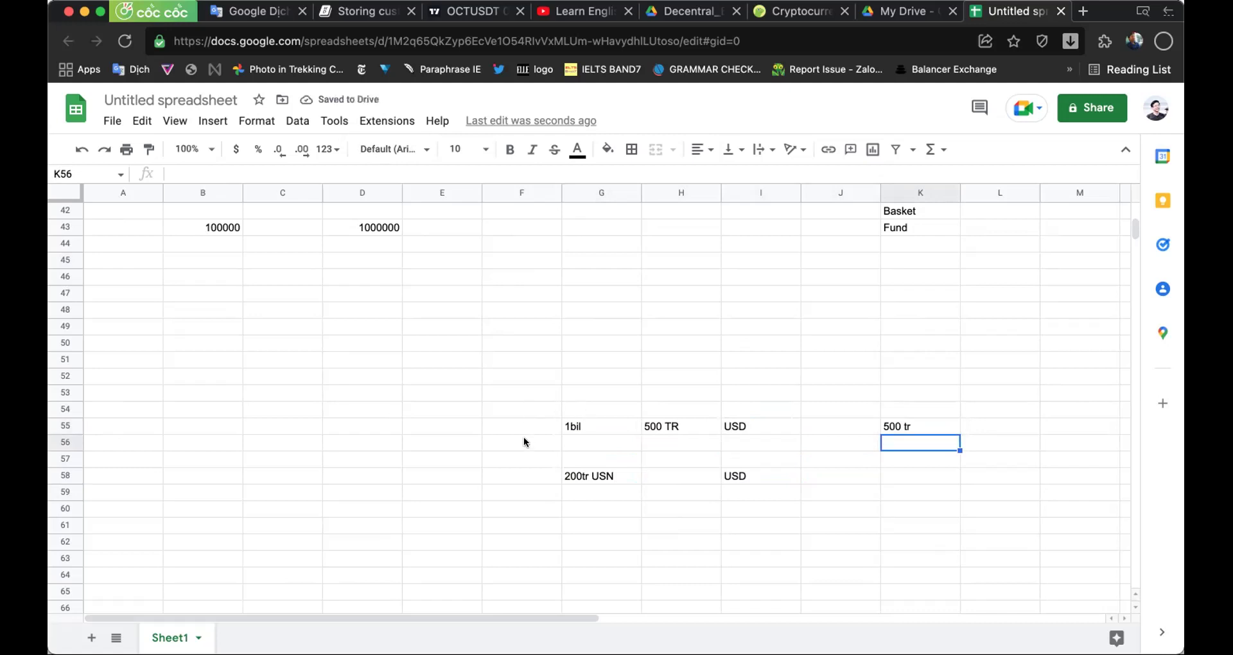
# - Inspect the 200tr USN entry in G58 and the 1bil entry in G55
pyautogui.click(510, 475)
pyautogui.doubleClick(586, 467)
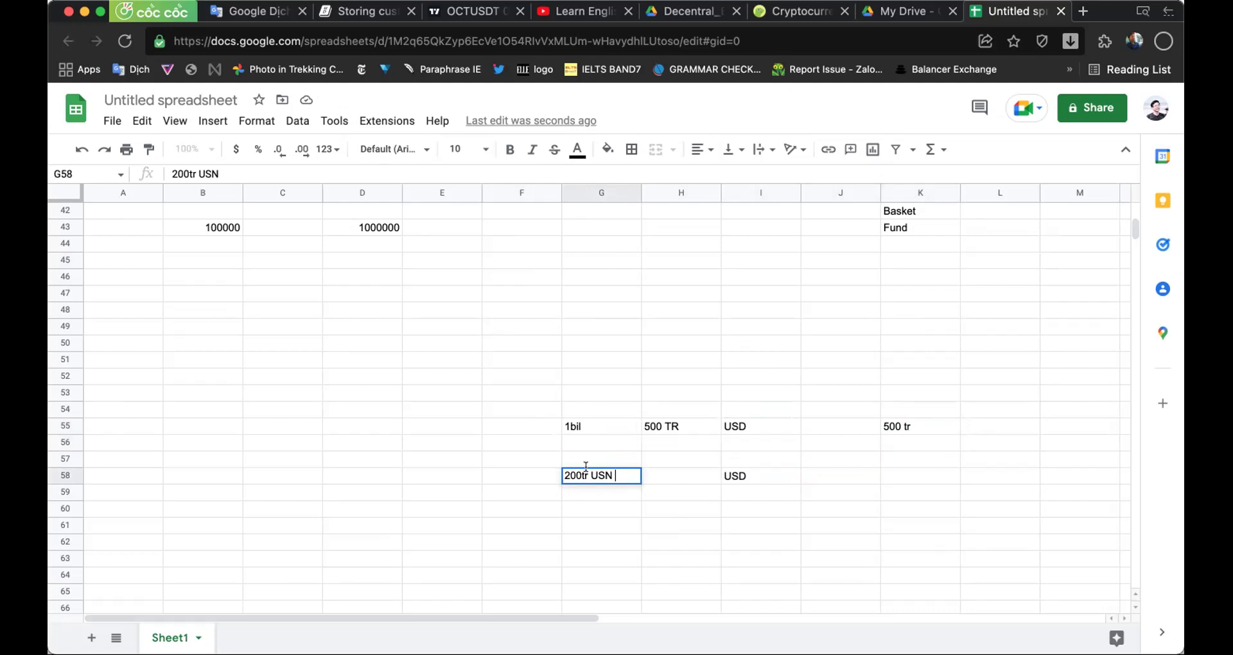
pyautogui.click(606, 527)
pyautogui.click(602, 418)
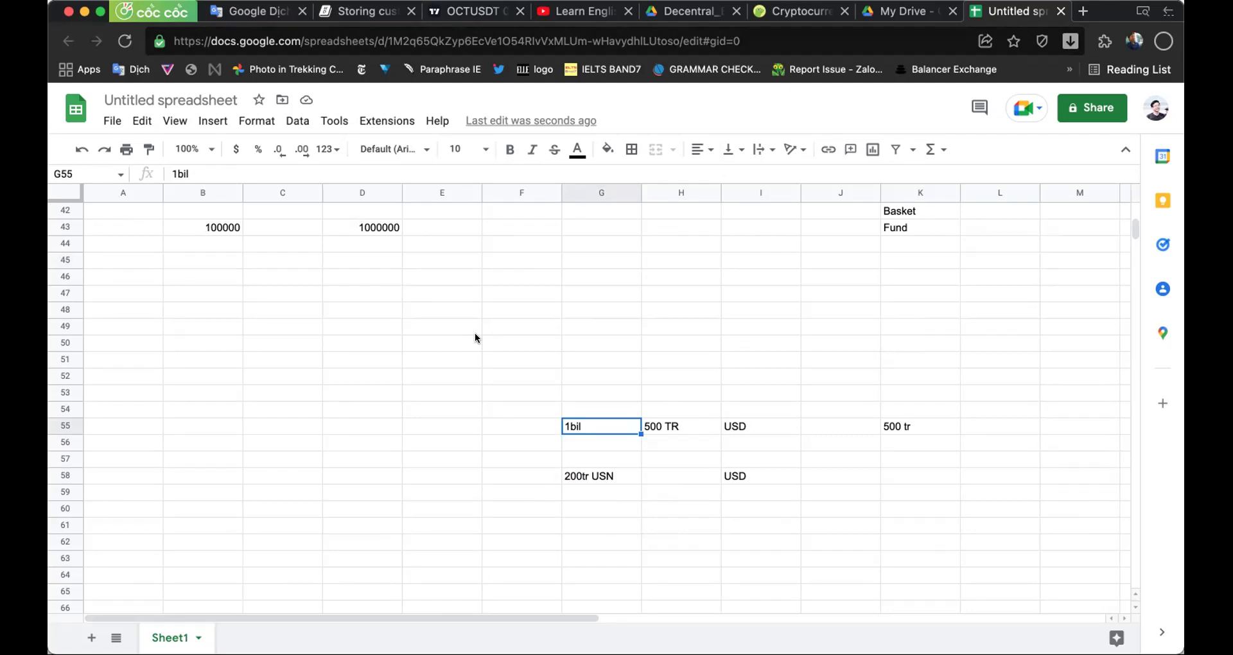
# - Review the Reserve Fund example with the 3: 1 ratio in row 13, and return to the example around row 55
pyautogui.click(385, 410)
pyautogui.scroll(10, 404, 389)
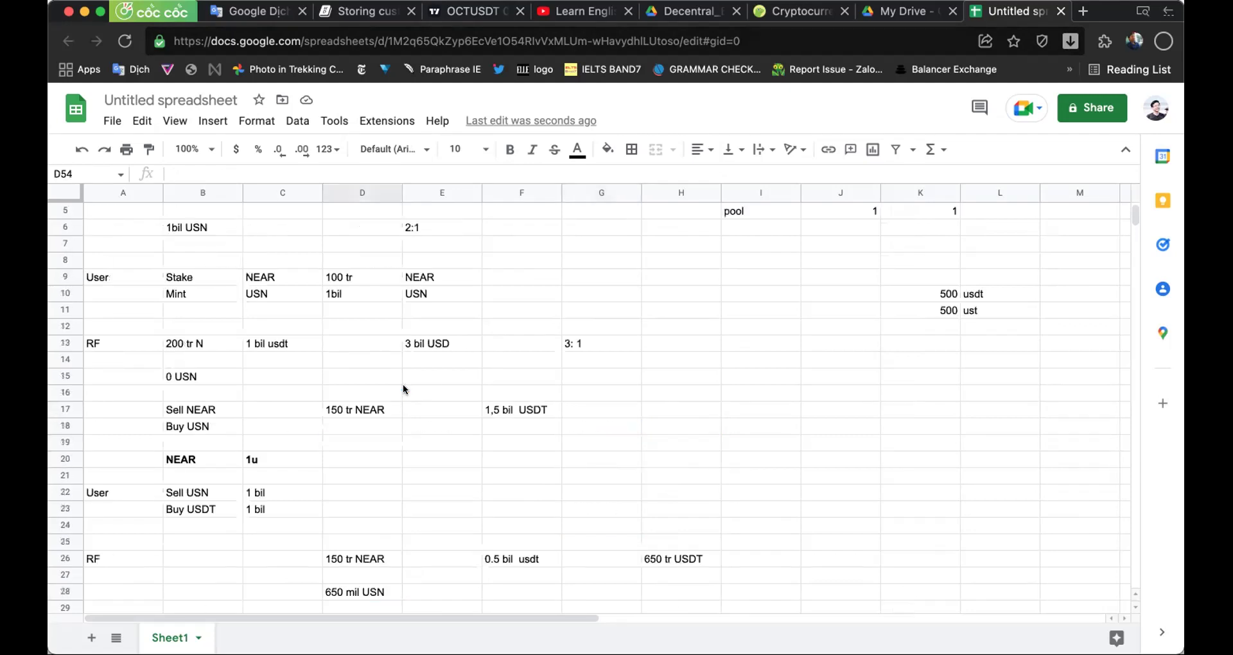
pyautogui.scroll(2, 403, 390)
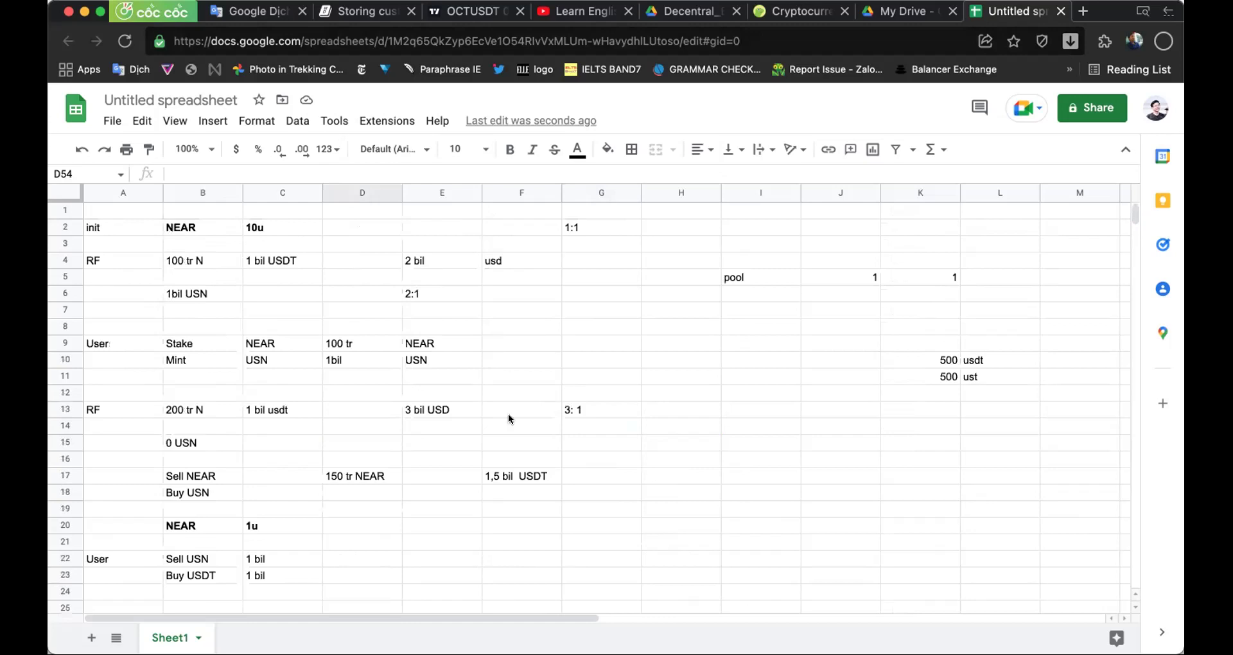
pyautogui.click(617, 390)
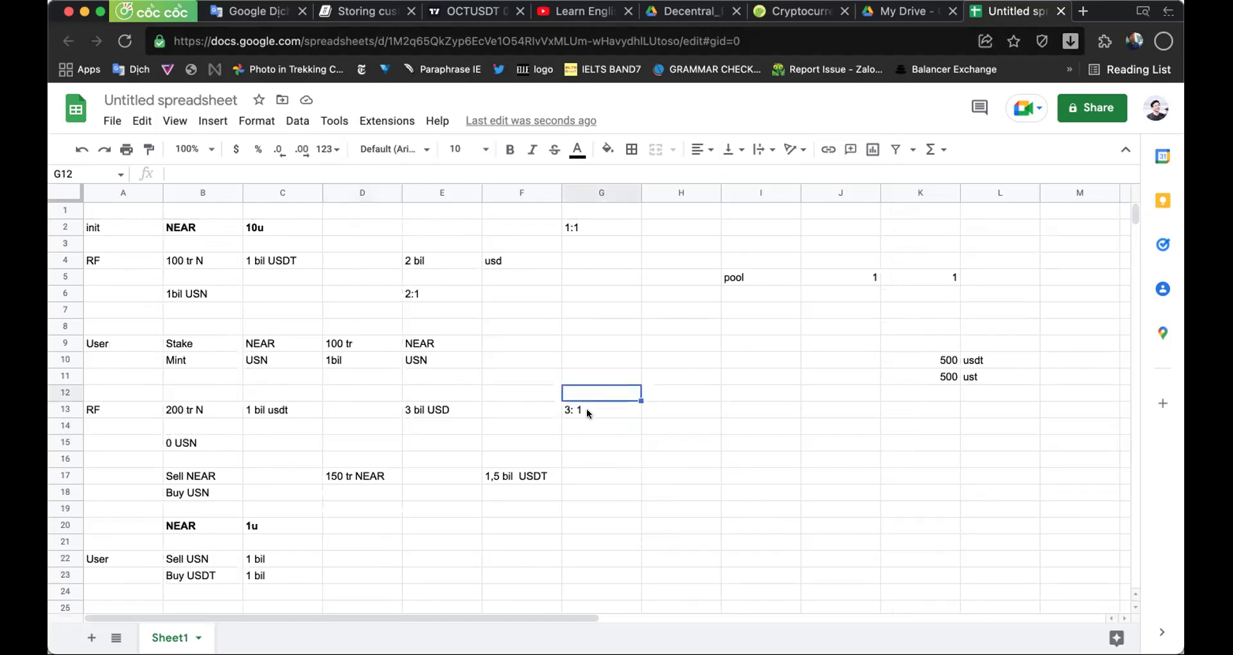
pyautogui.click(676, 430)
pyautogui.scroll(-10, 298, 469)
pyautogui.scroll(-5, 298, 474)
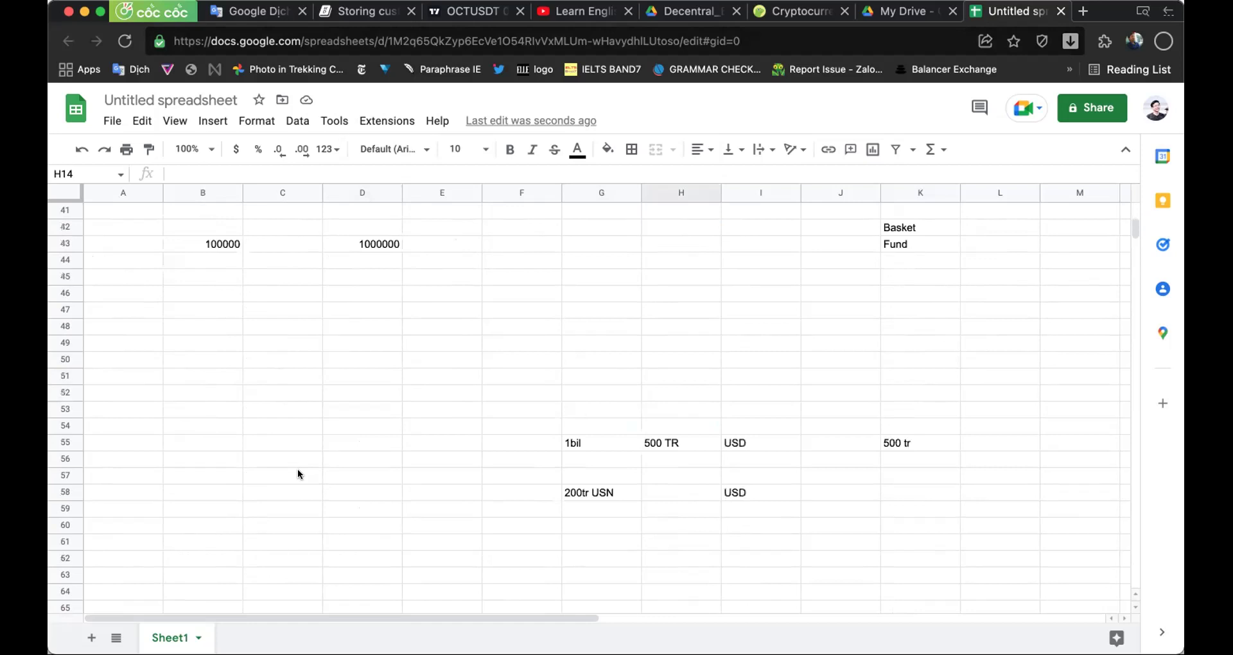
# - Highlight the block E50:L61 around the new 1bil and 200tr USN example, and clear the selection
pyautogui.click(411, 361)
pyautogui.moveTo(681, 411); pyautogui.dragTo(991, 515)
pyautogui.click(417, 392)
pyautogui.moveTo(434, 362); pyautogui.dragTo(967, 549)
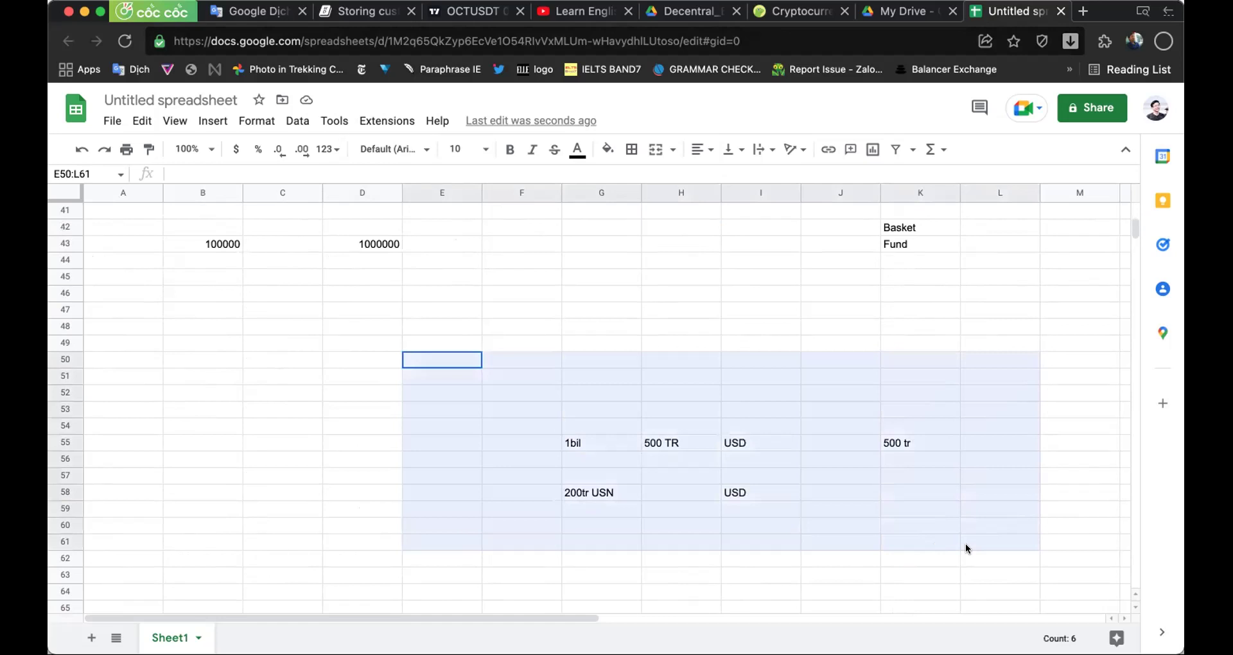
pyautogui.click(341, 413)
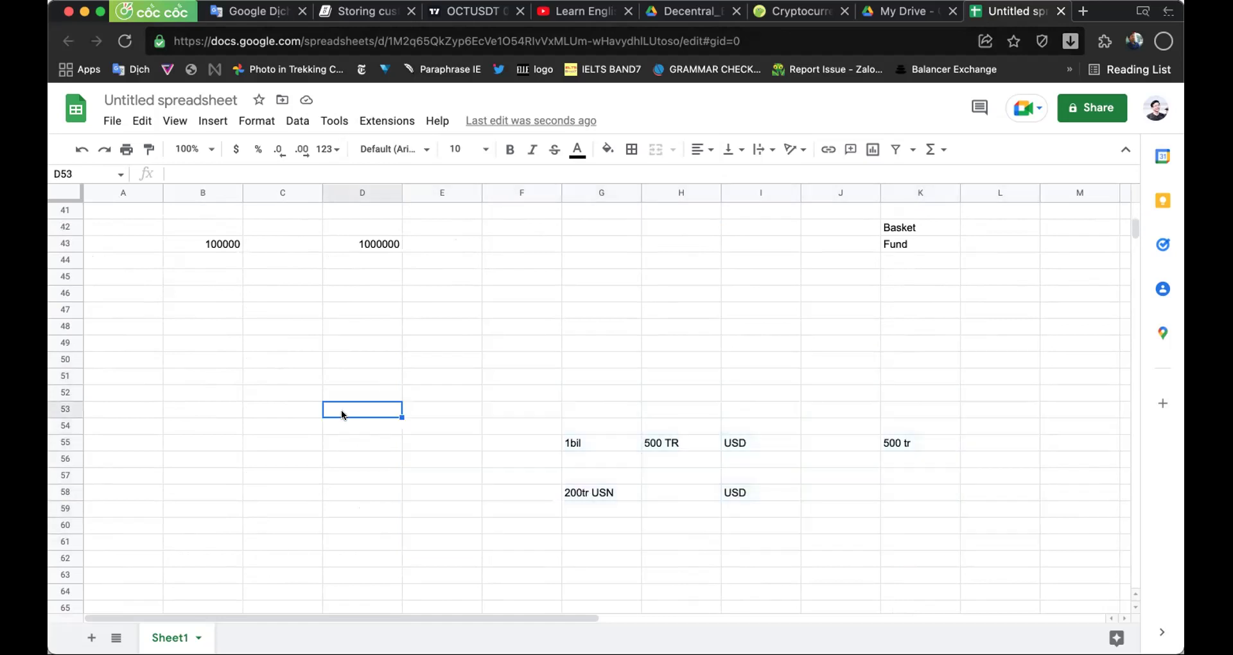
# - Highlight the NEAR 1u scenario in A20:I35, clear the selection, and switch to the open YouTube video
pyautogui.scroll(8, 341, 409)
pyautogui.moveTo(113, 295); pyautogui.dragTo(789, 550)
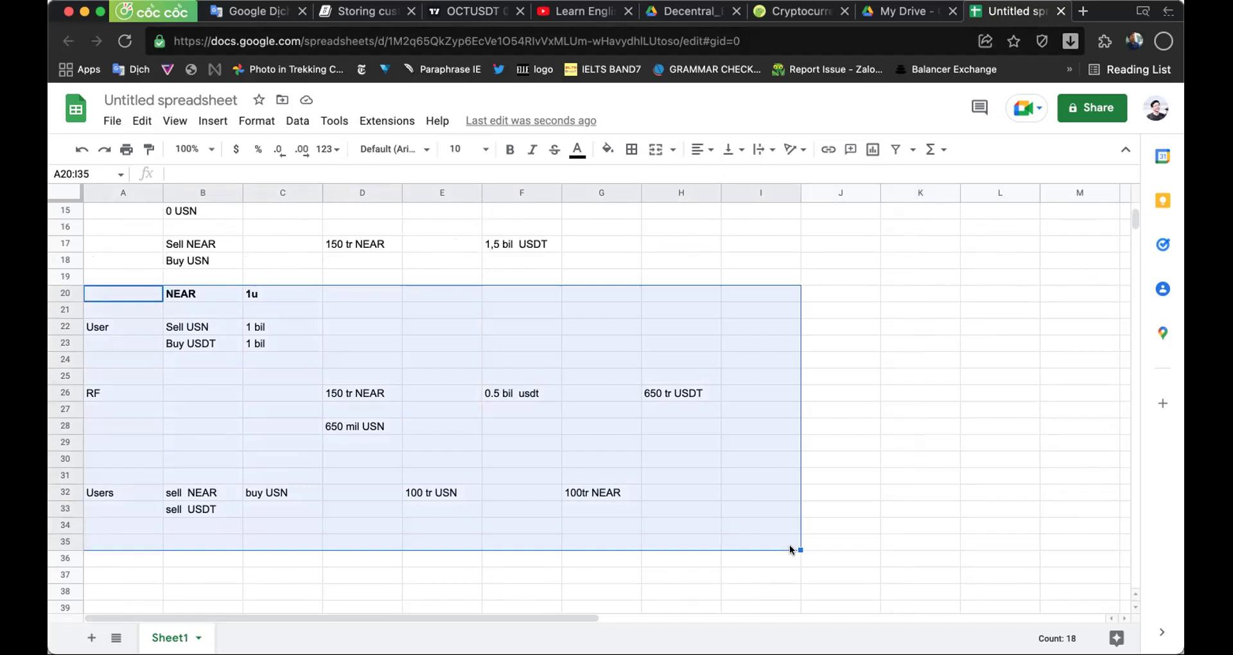
pyautogui.click(783, 508)
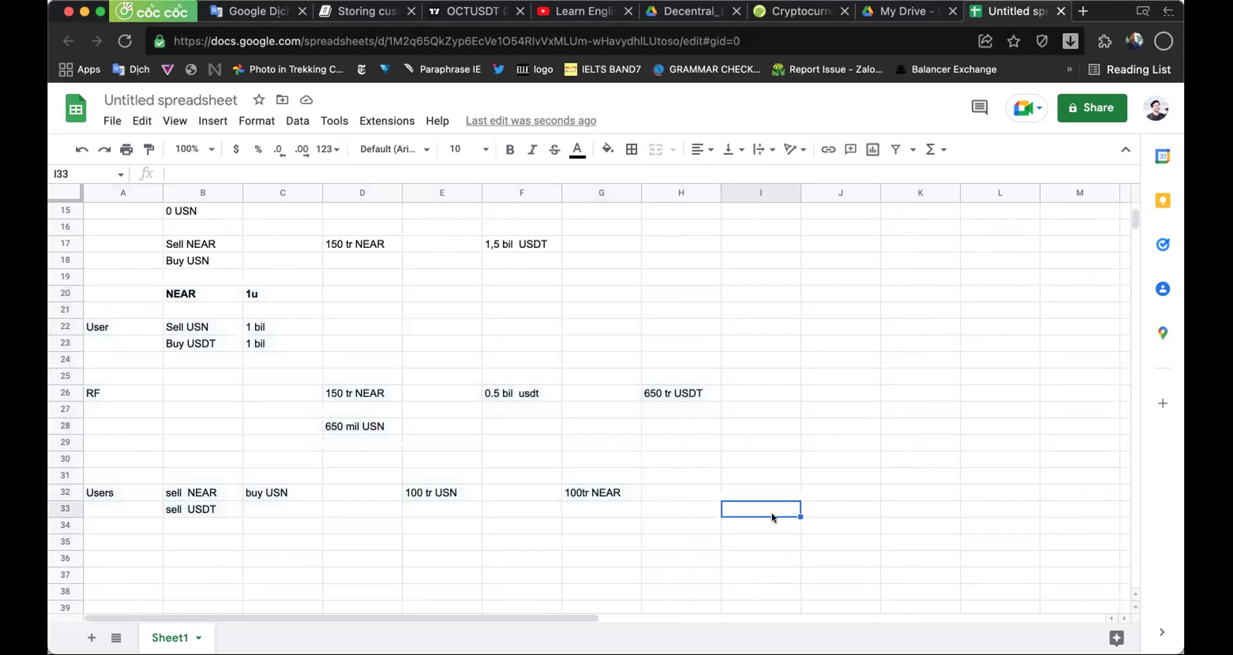
pyautogui.click(565, 13)
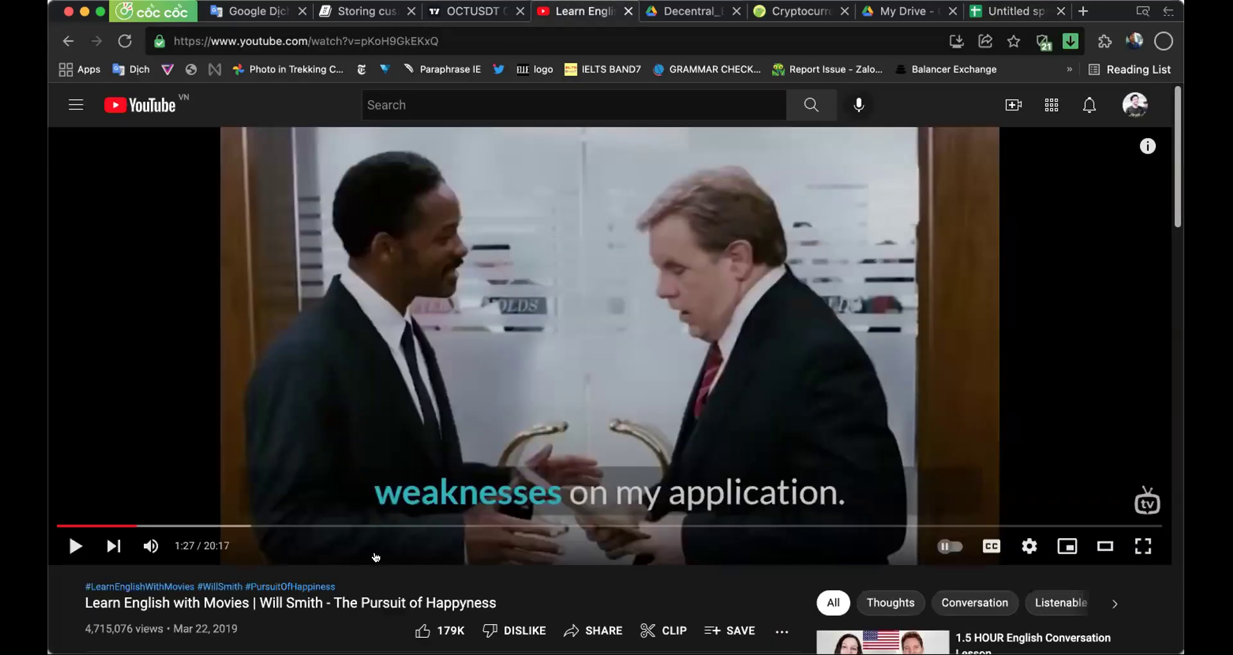